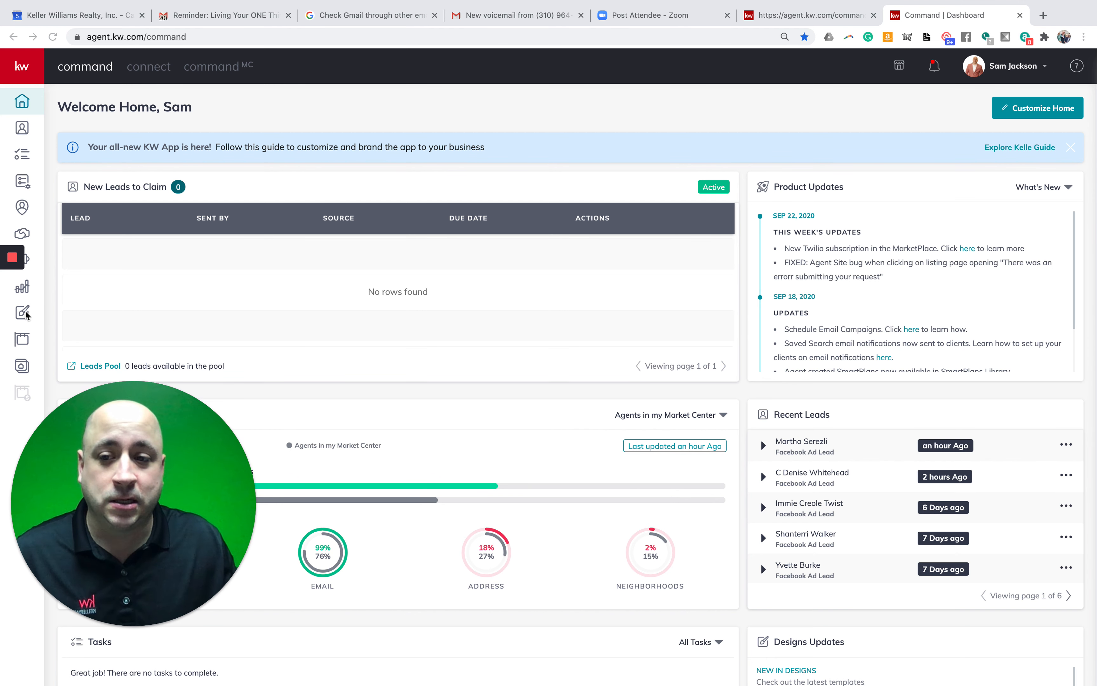
- From Designs, start a new Email design and continue to the email template choices
mouse_move(32, 317)
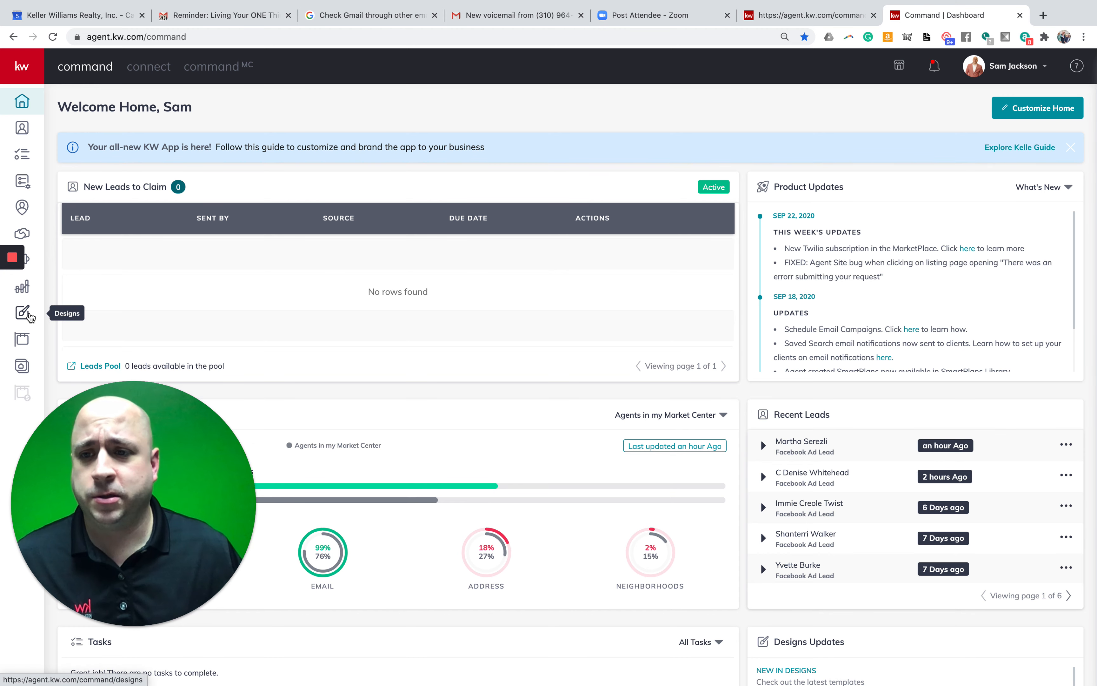
left_click(23, 313)
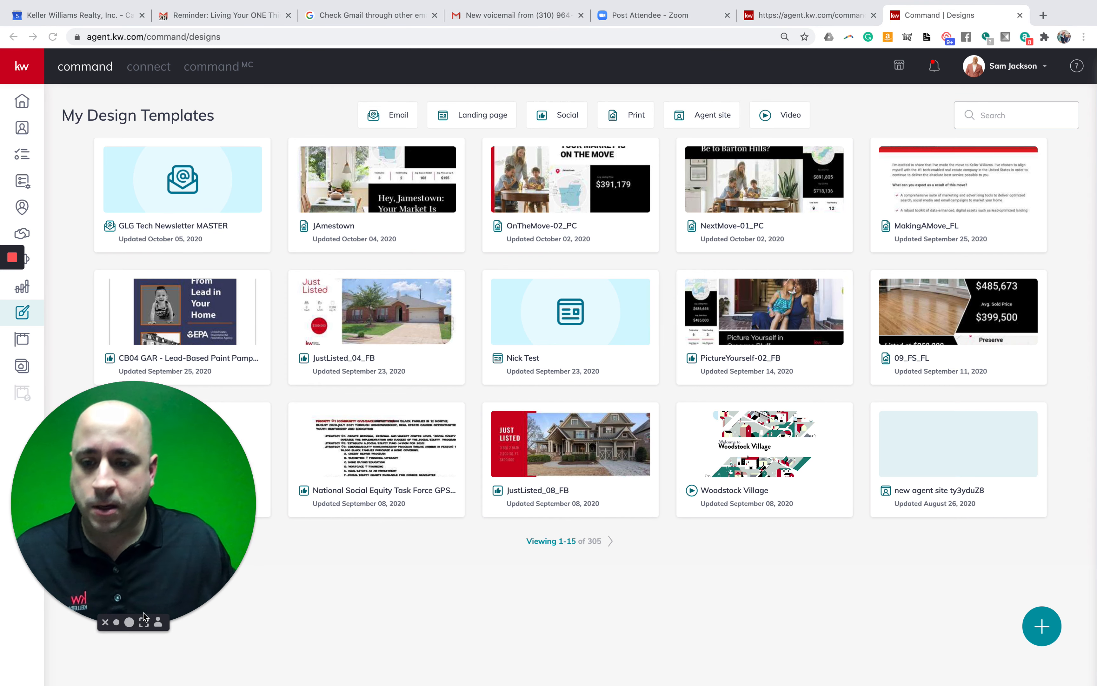
left_click(116, 623)
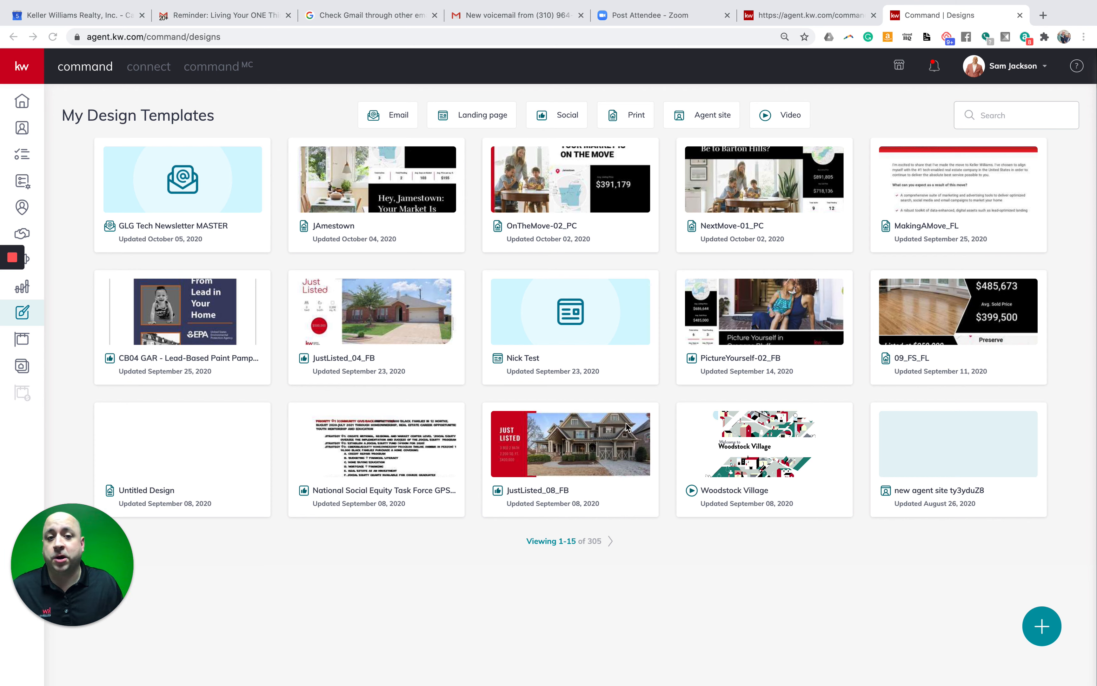
left_click(1057, 598)
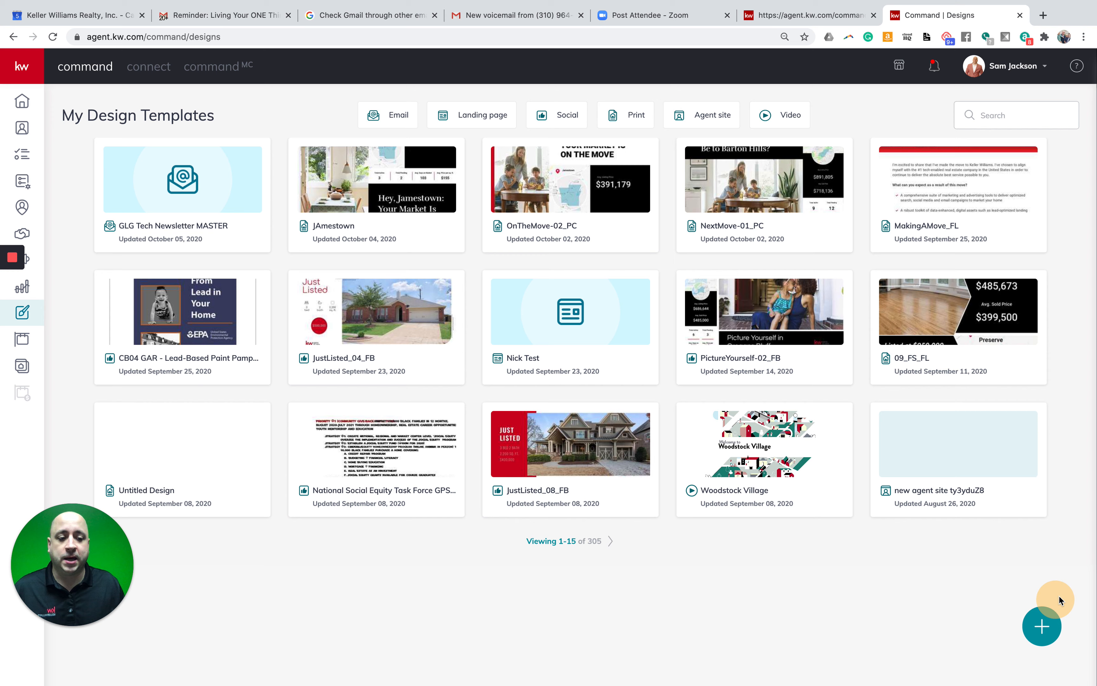
left_click(1045, 628)
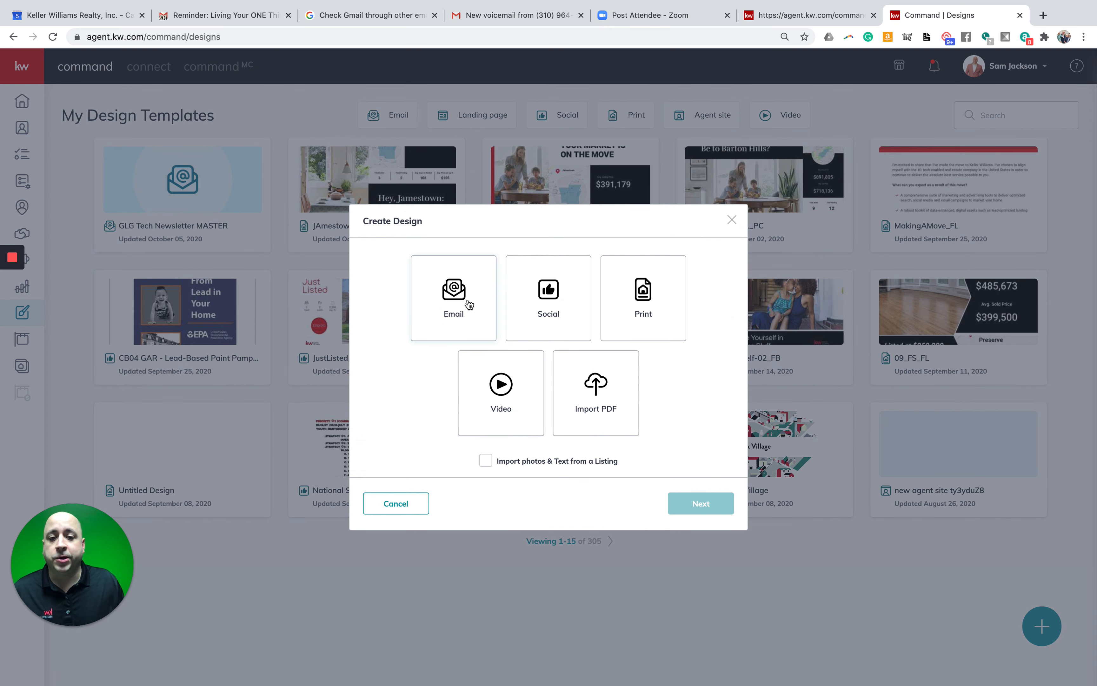
left_click(444, 296)
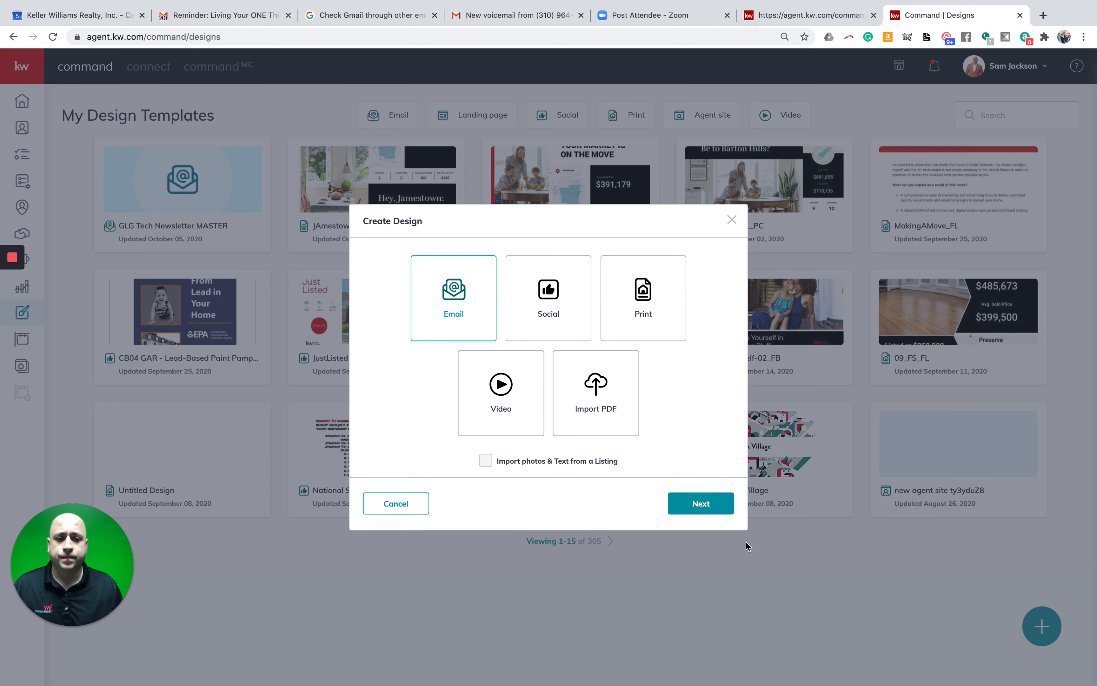
left_click(722, 507)
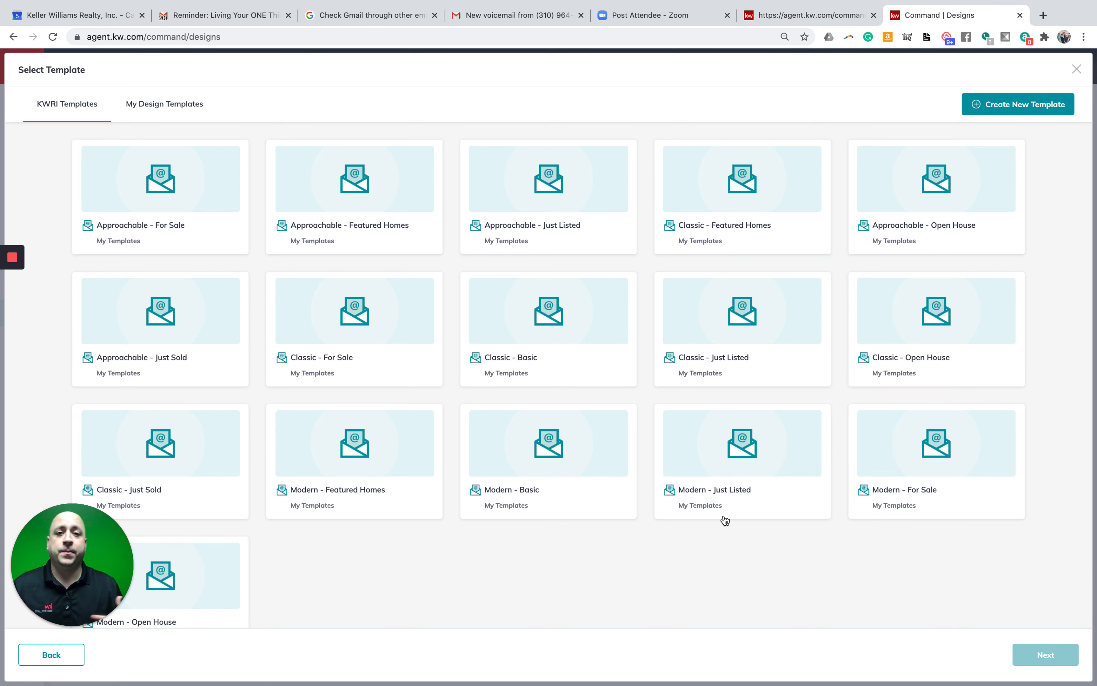
- Load more templates and open the Classic - Open House template in the editor
scroll(725, 521, "down", 1)
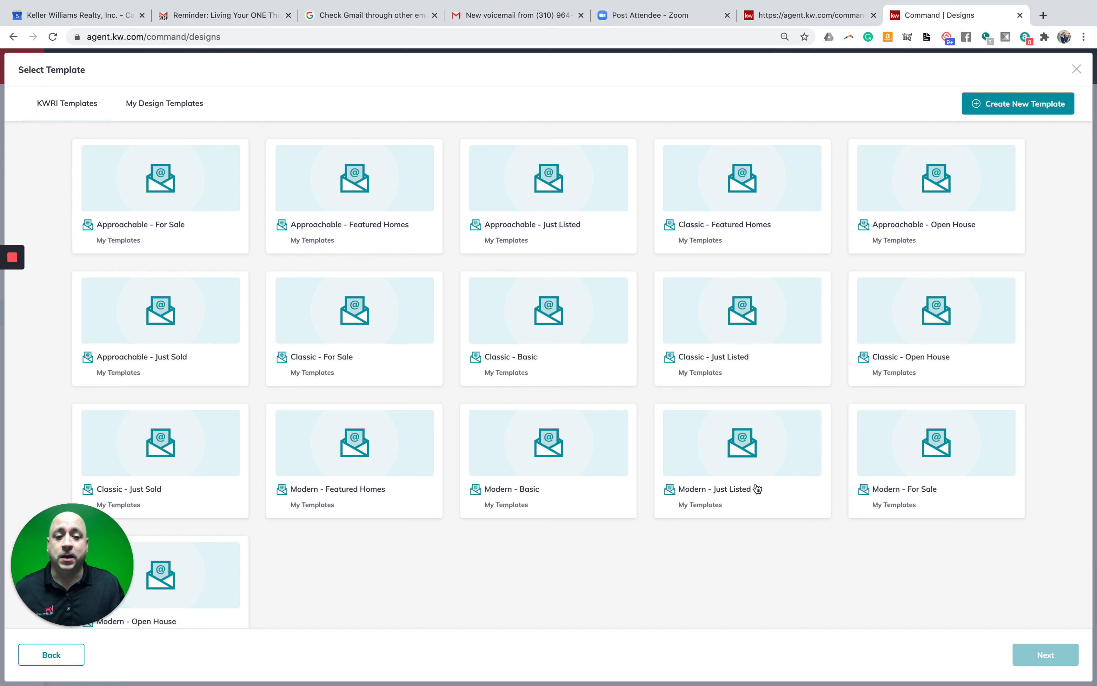
scroll(718, 476, "down", 3)
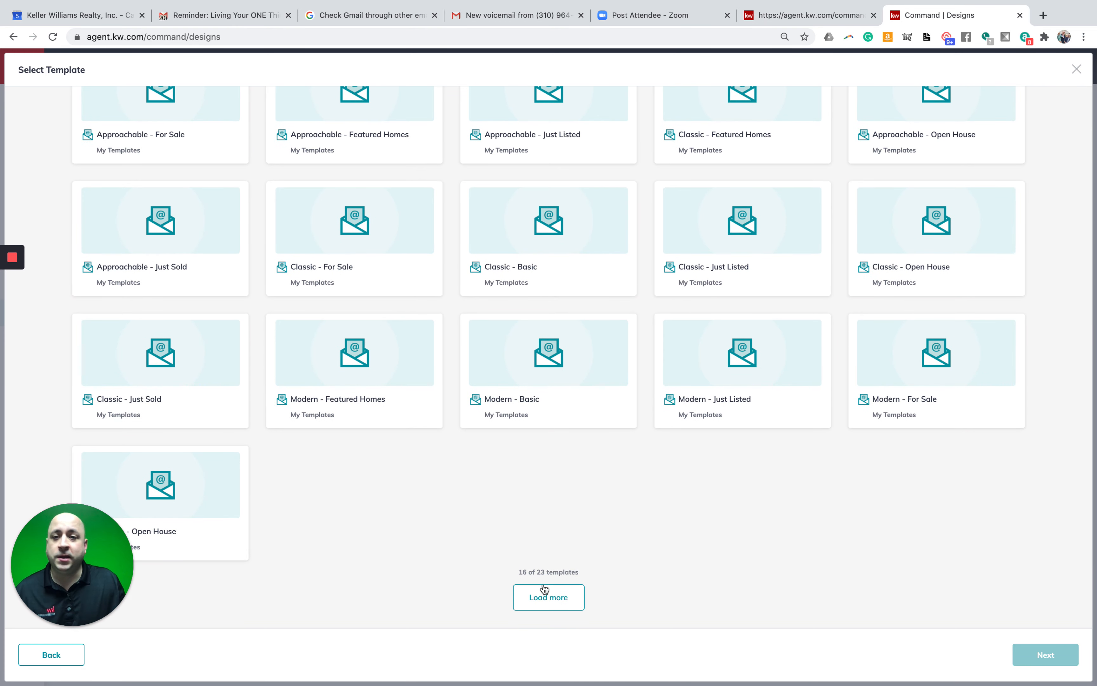
left_click(542, 598)
scroll(560, 565, "down", 3)
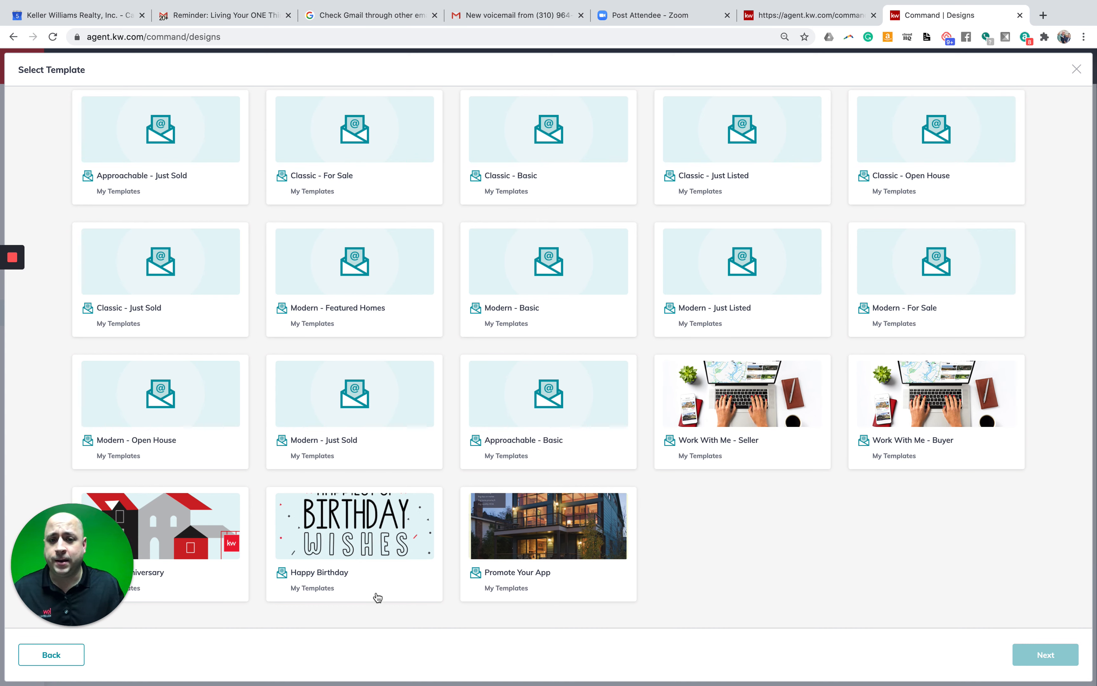
scroll(376, 596, "up", 3)
scroll(377, 598, "up", 1)
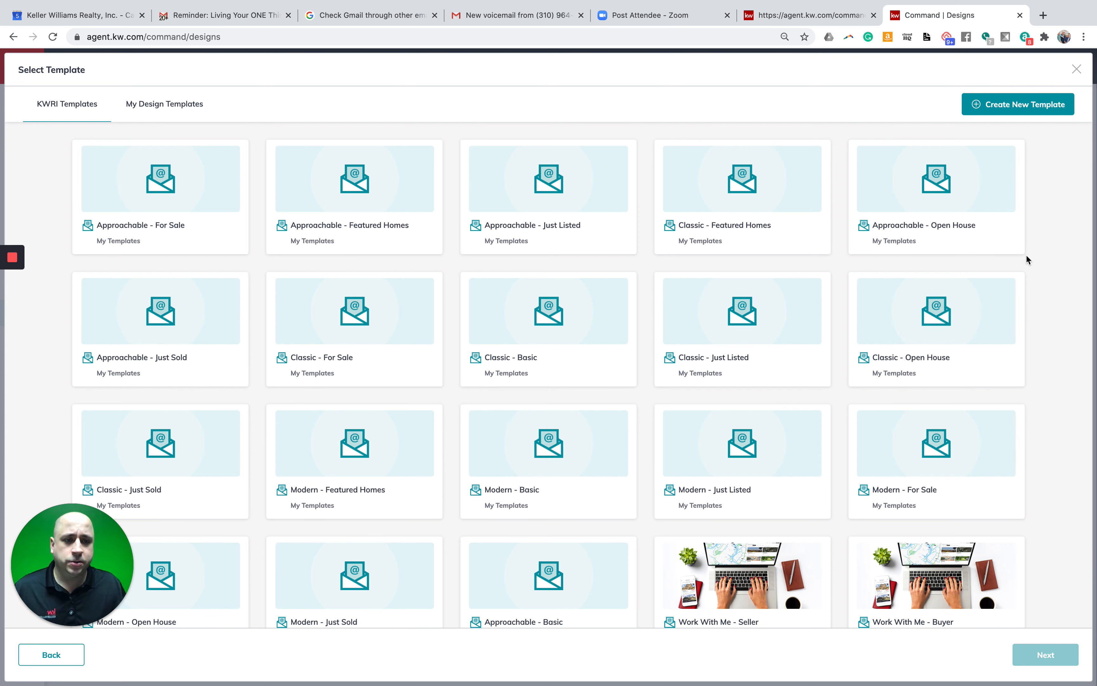
left_click(934, 320)
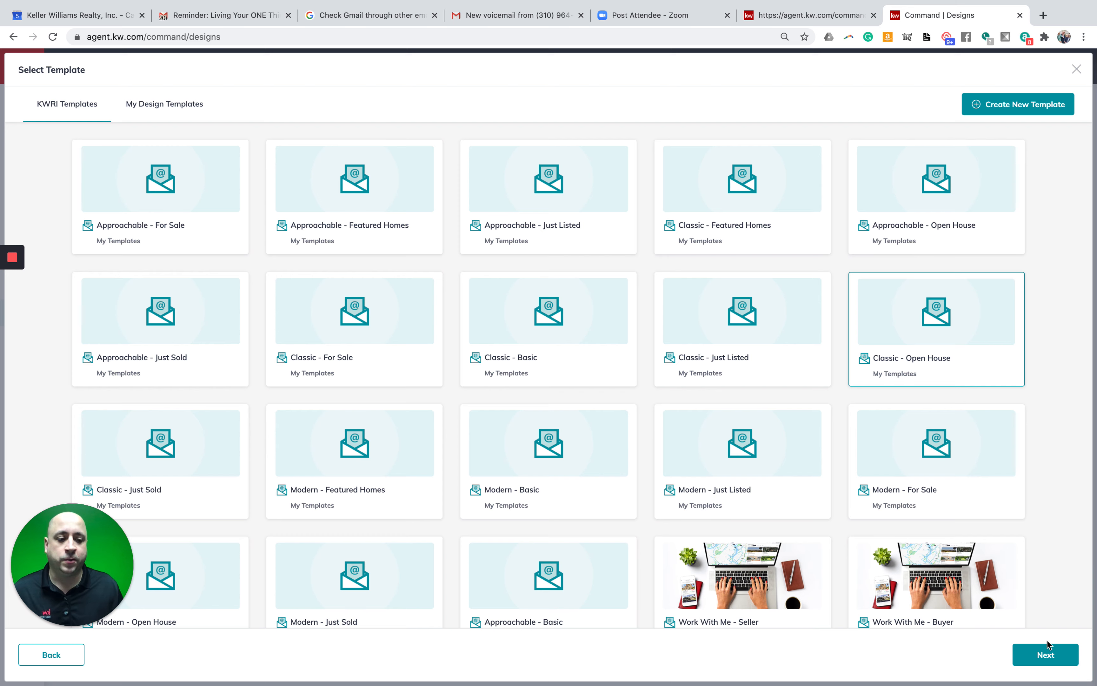
left_click(1053, 653)
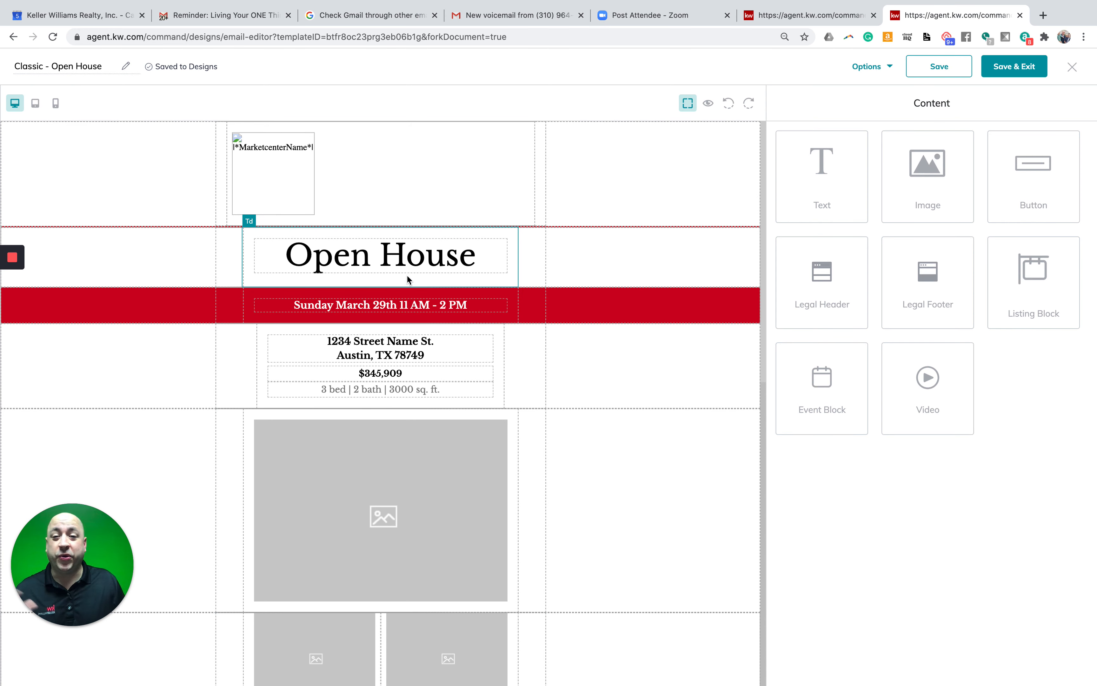
- Delete the Open House heading block from the email
left_click(359, 259)
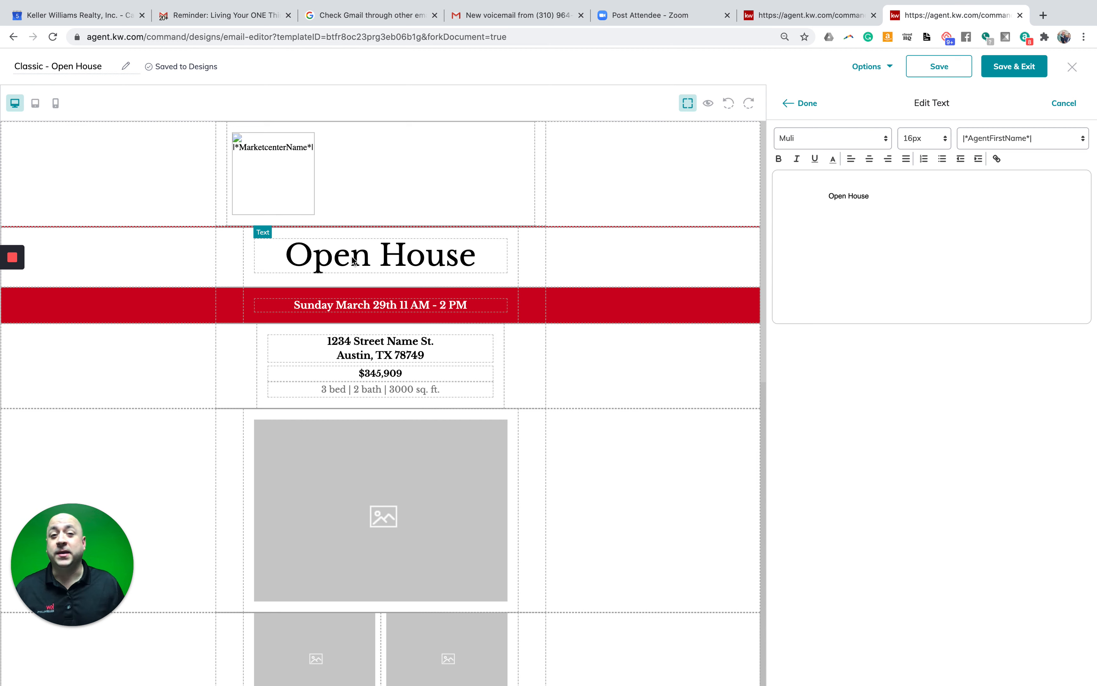
left_click(358, 256)
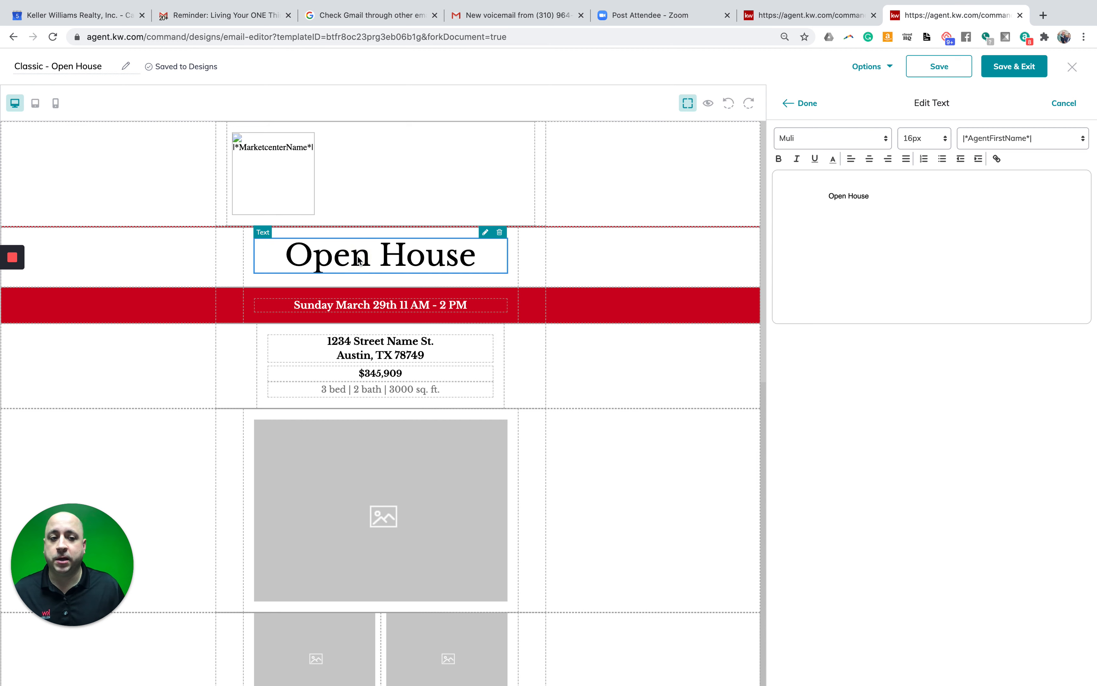
left_click(862, 196)
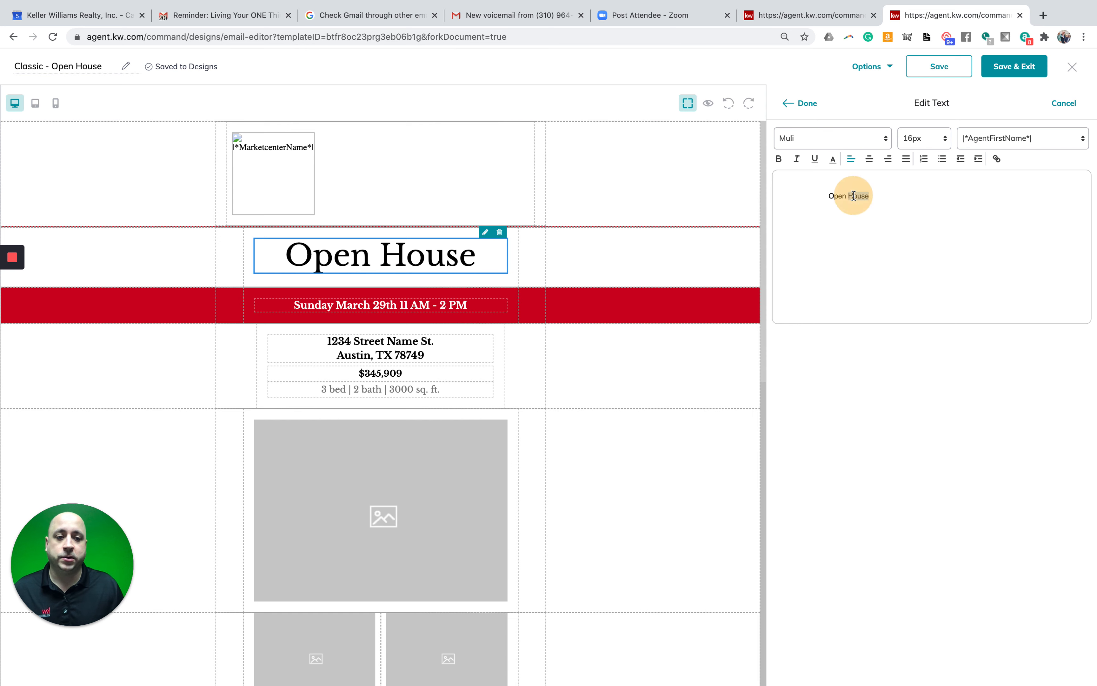
double_click(853, 196)
double_click(854, 196)
key("BackSpace")
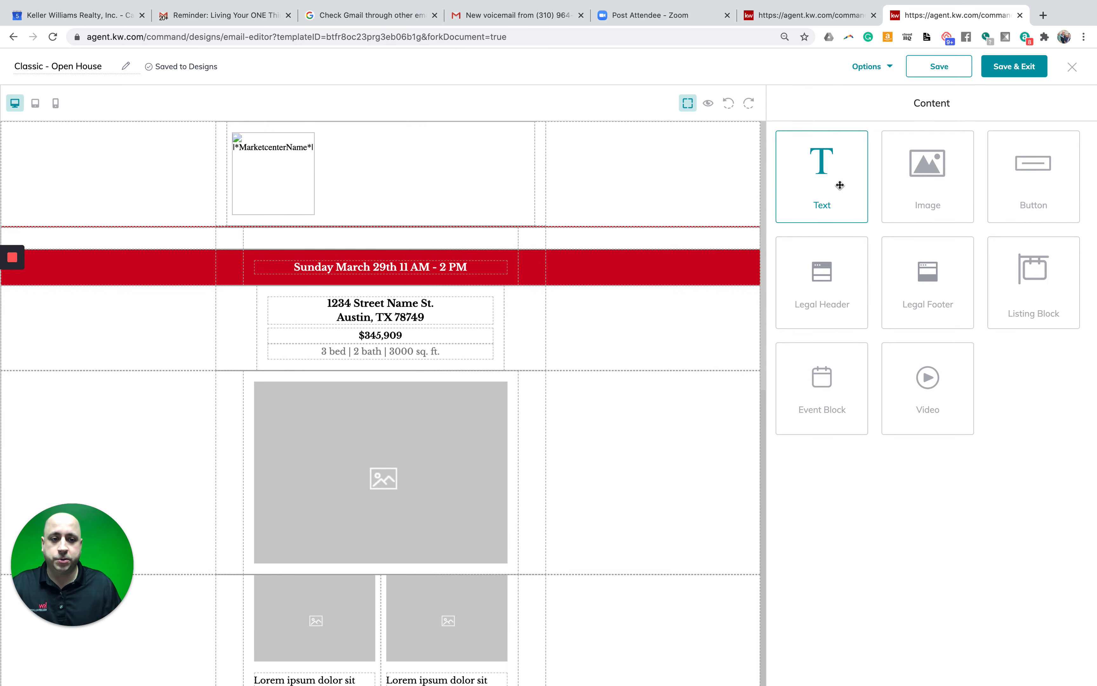
- Add a Text block above the red date bar and replace its placeholder with JUST LISTED
left_click_drag(837, 183, 423, 252)
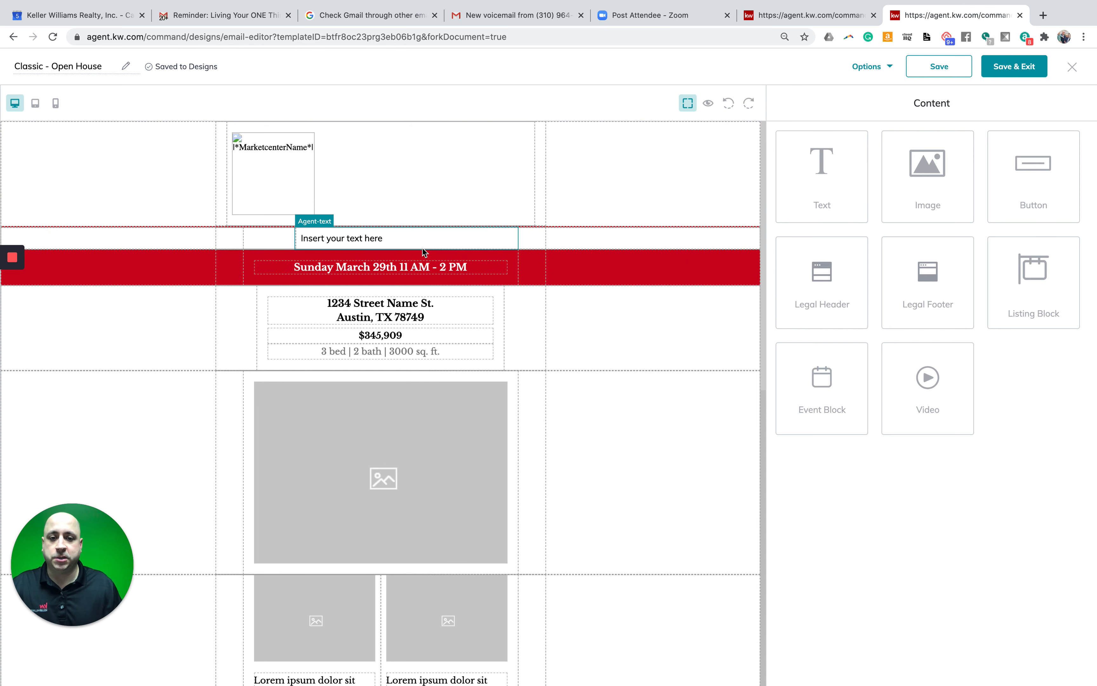
left_click(383, 239)
left_click(354, 245)
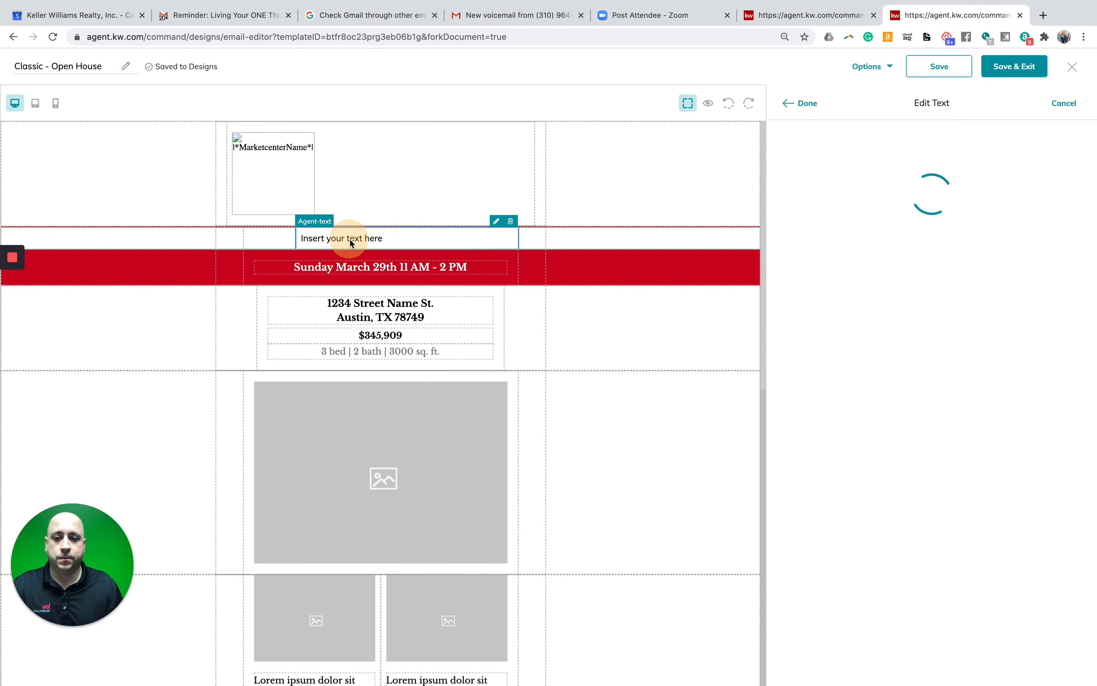
double_click(816, 182)
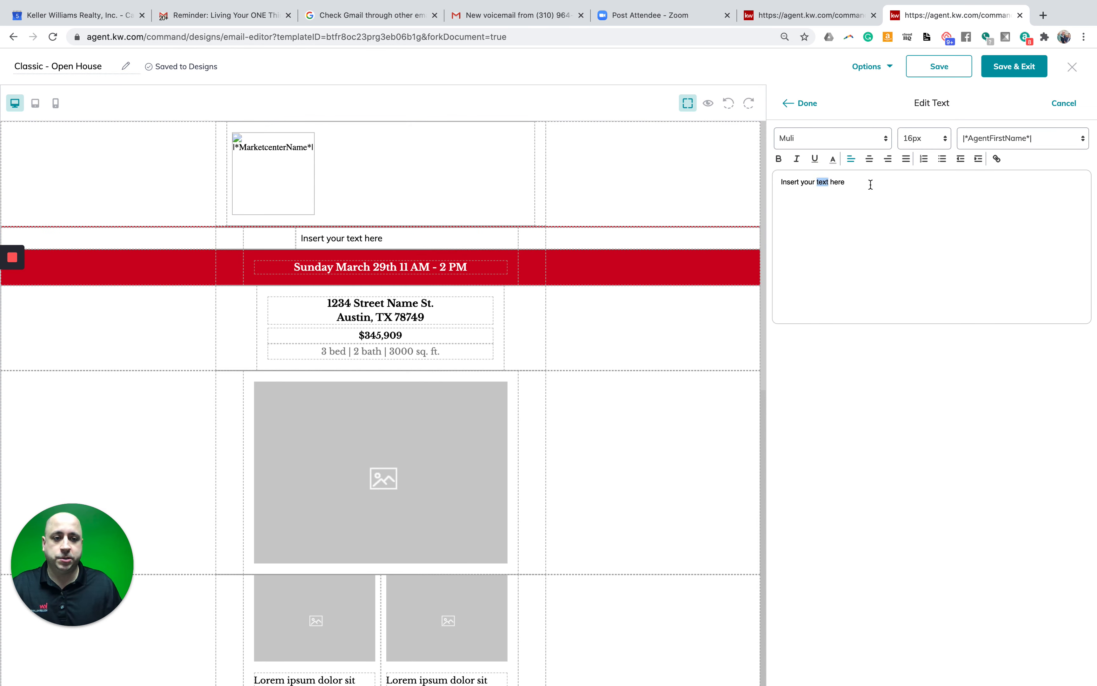
left_click(791, 183)
left_click(793, 182)
key("BackSpace")
key("BackSpace")
key("BackSpace")
key("BackSpace")
key("BackSpace")
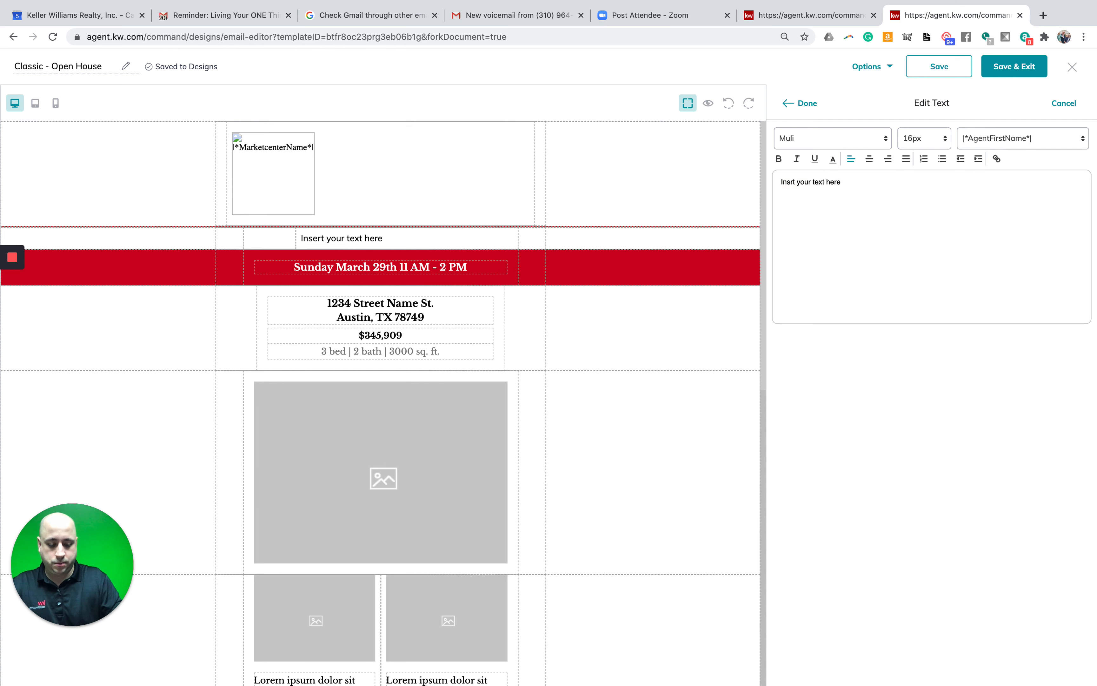
key("Delete")
key("Delete")
key("Delete")
key("Delete")
key("Delete")
key("Delete")
key("Delete")
key("Delete")
key("Delete")
key("Delete")
key("Delete")
key("Delete")
key("Delete")
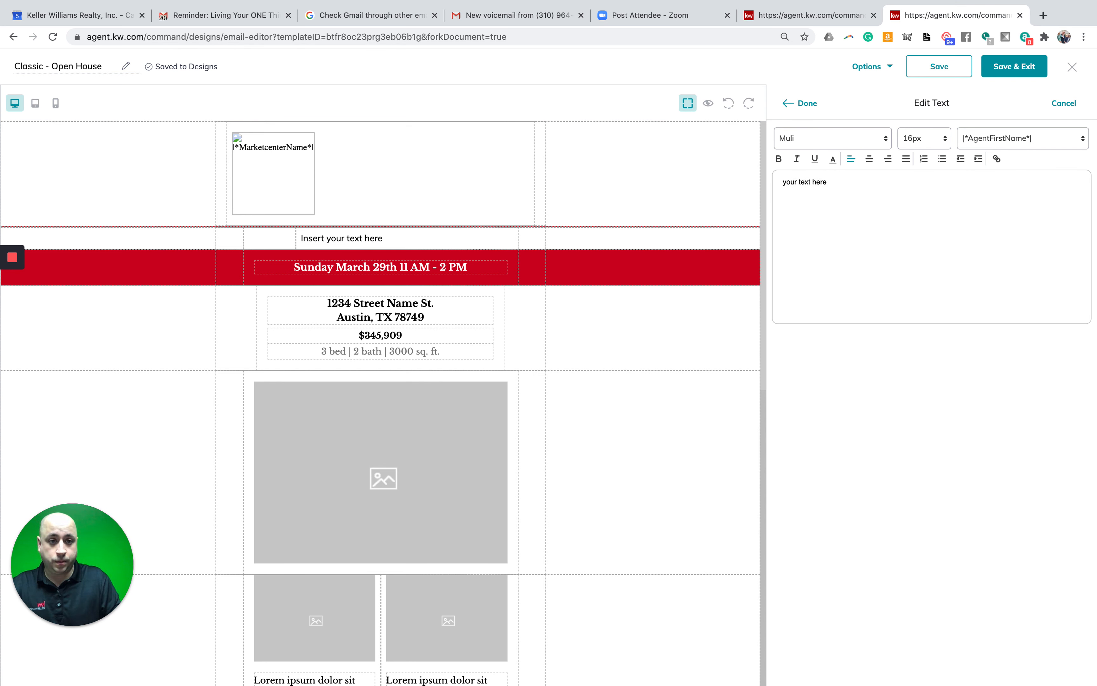
key("Delete")
key("Delete")
key("Delete")
key("Delete")
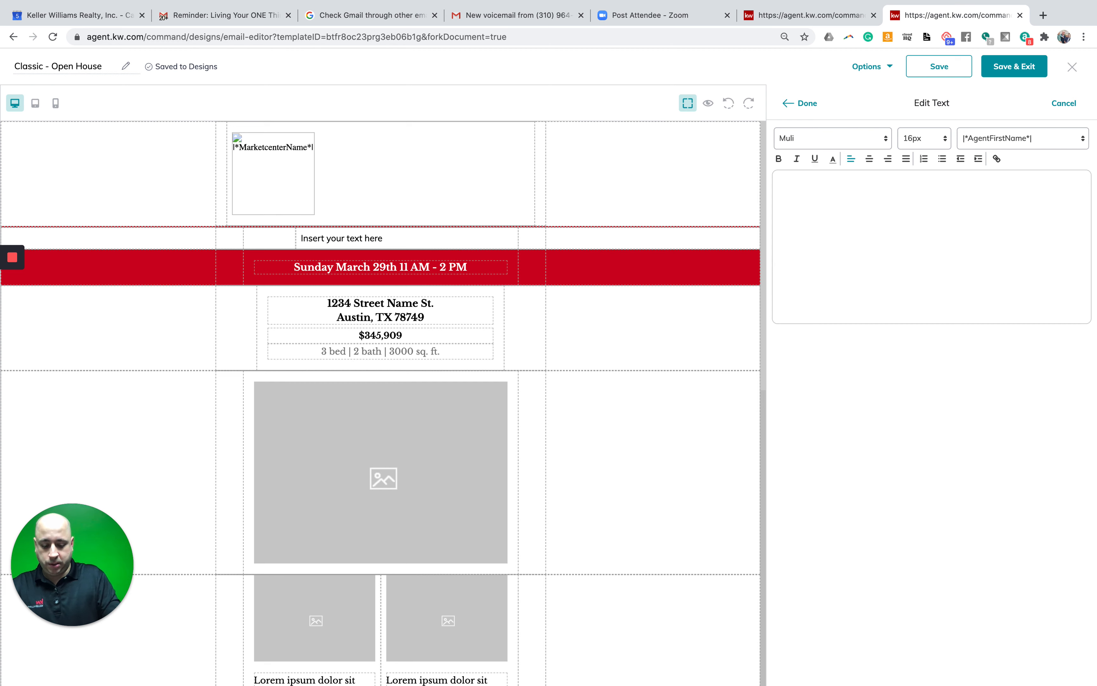
type("JUS ")
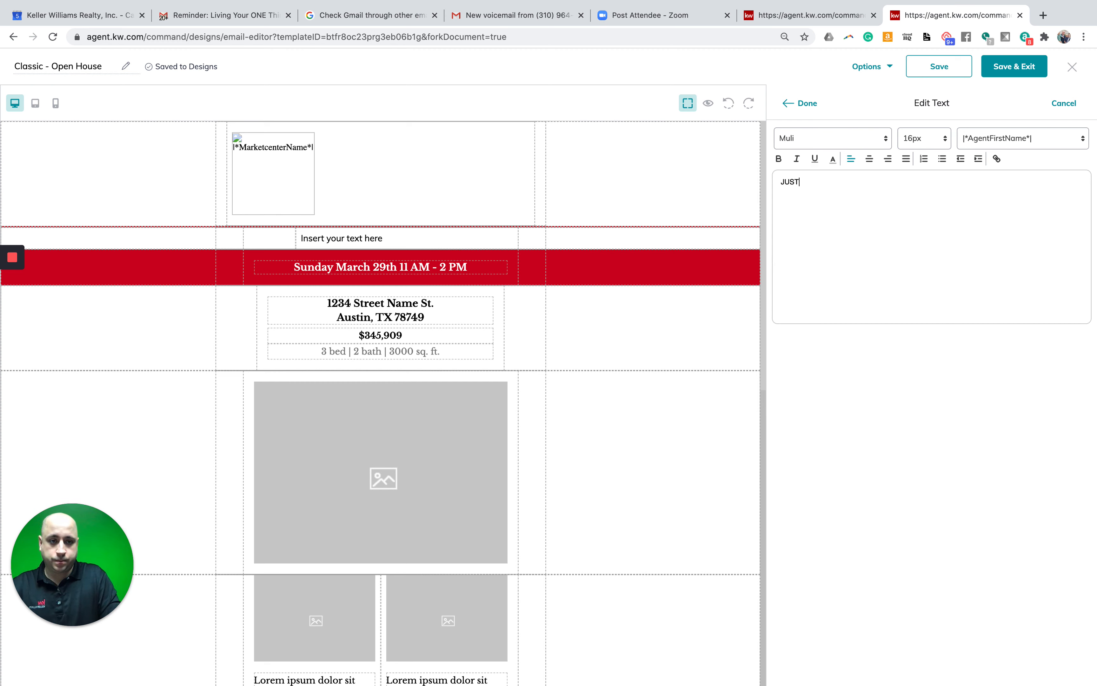
type(" LISTED")
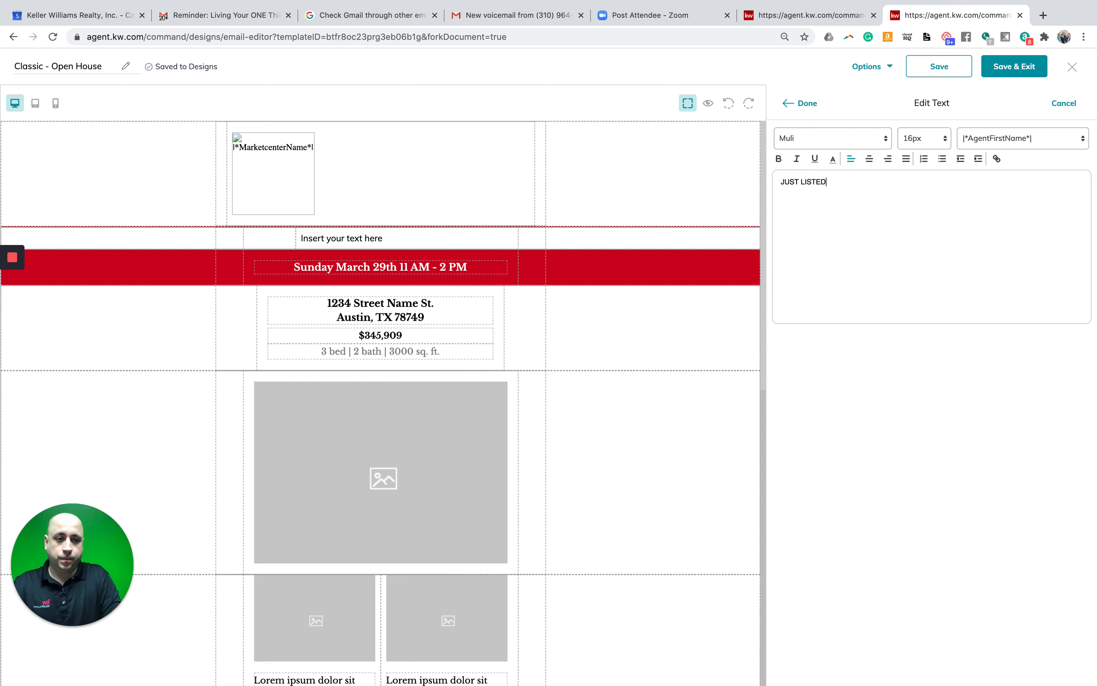
- Center the JUST LISTED text and finish the text edit
left_click(869, 159)
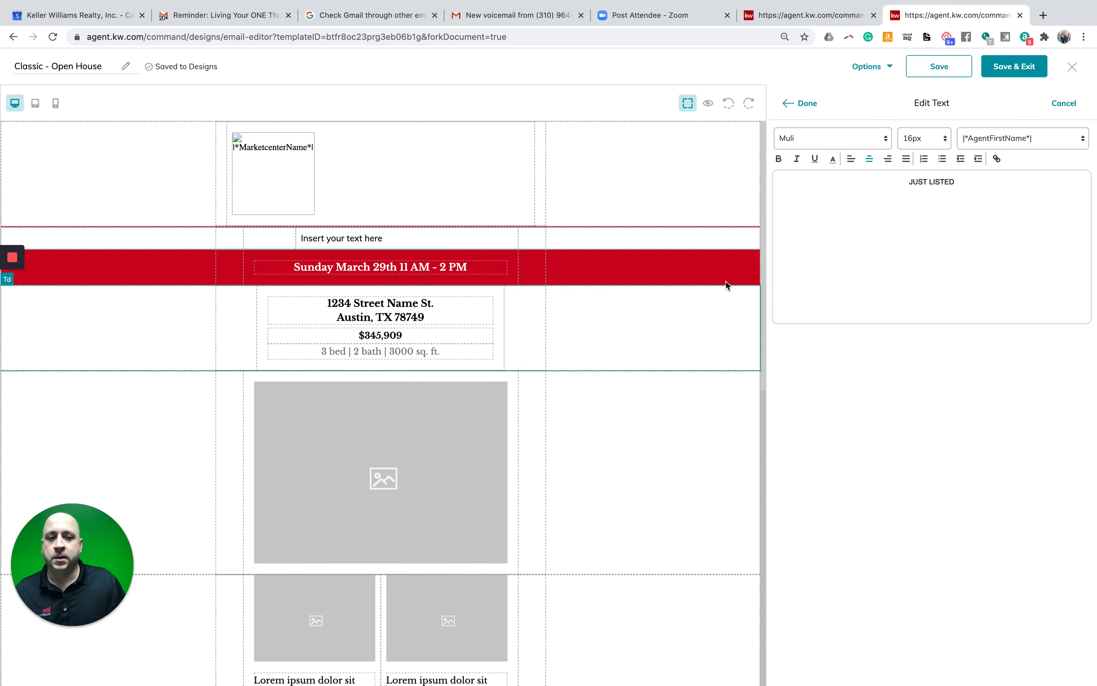
left_click(956, 185)
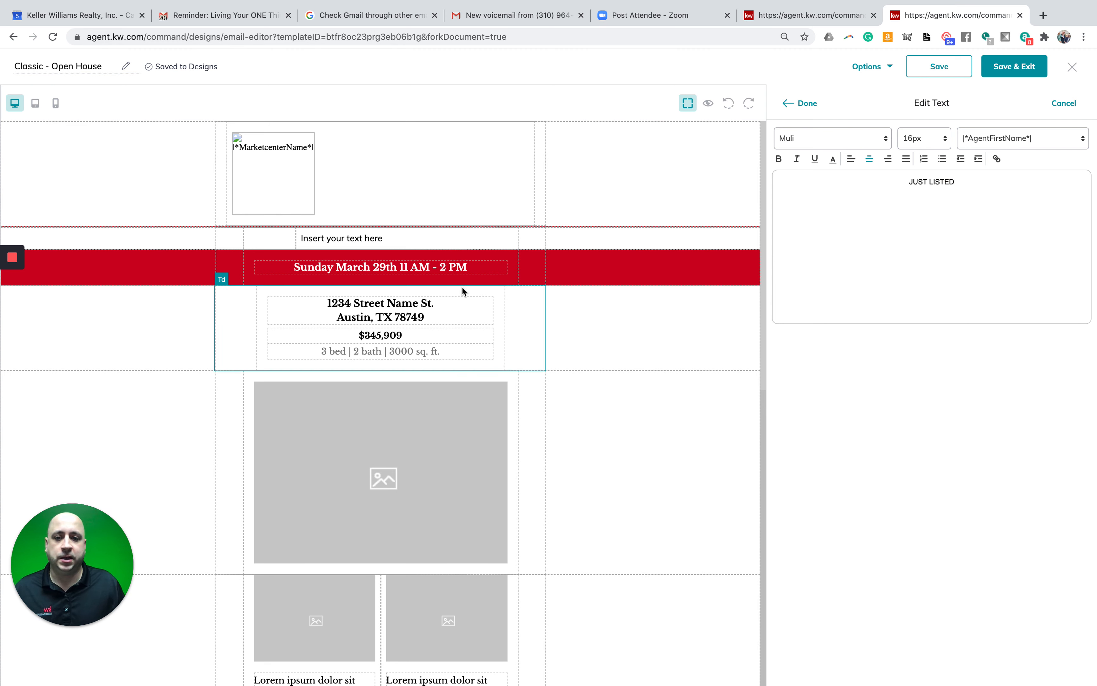
left_click(393, 307)
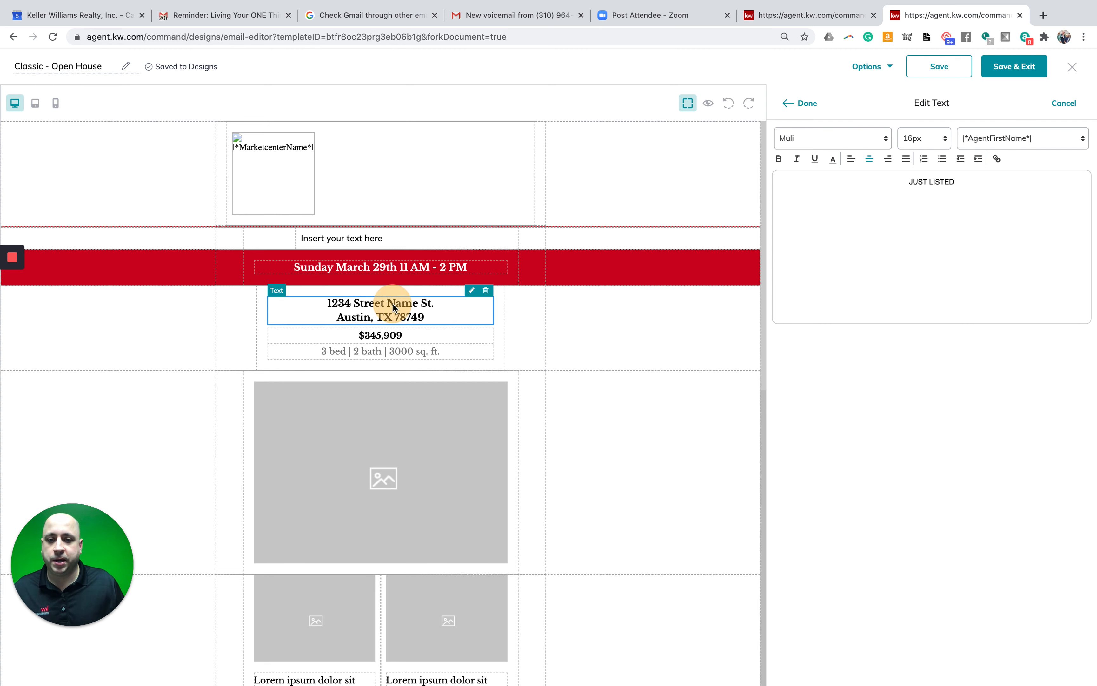
left_click(471, 293)
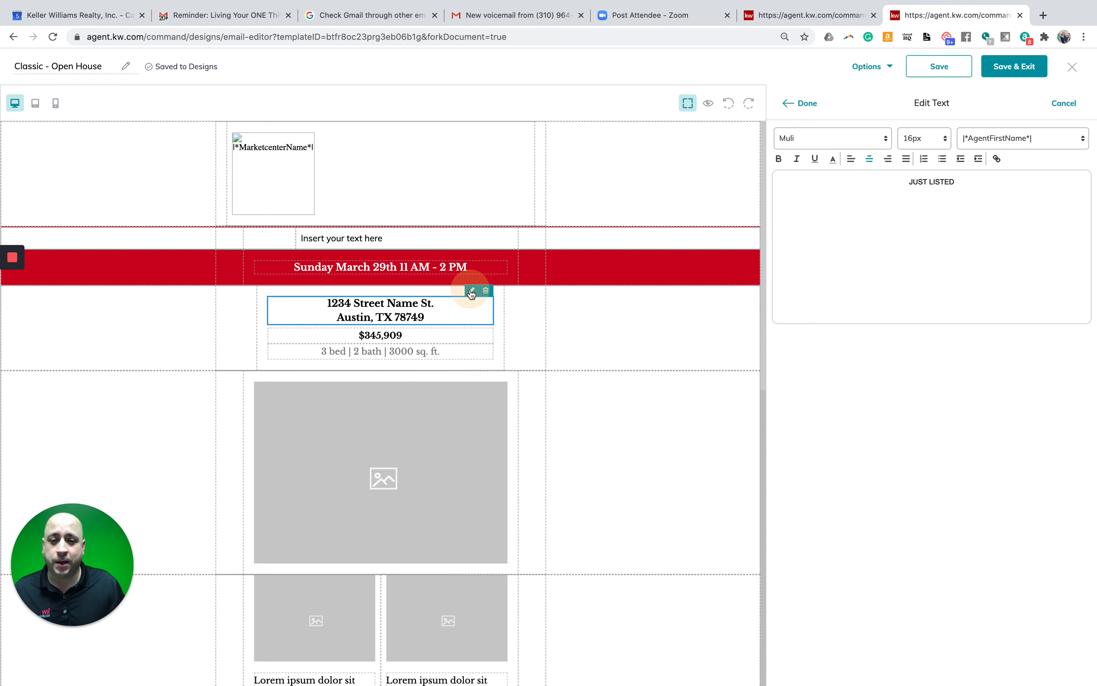
left_click(393, 309)
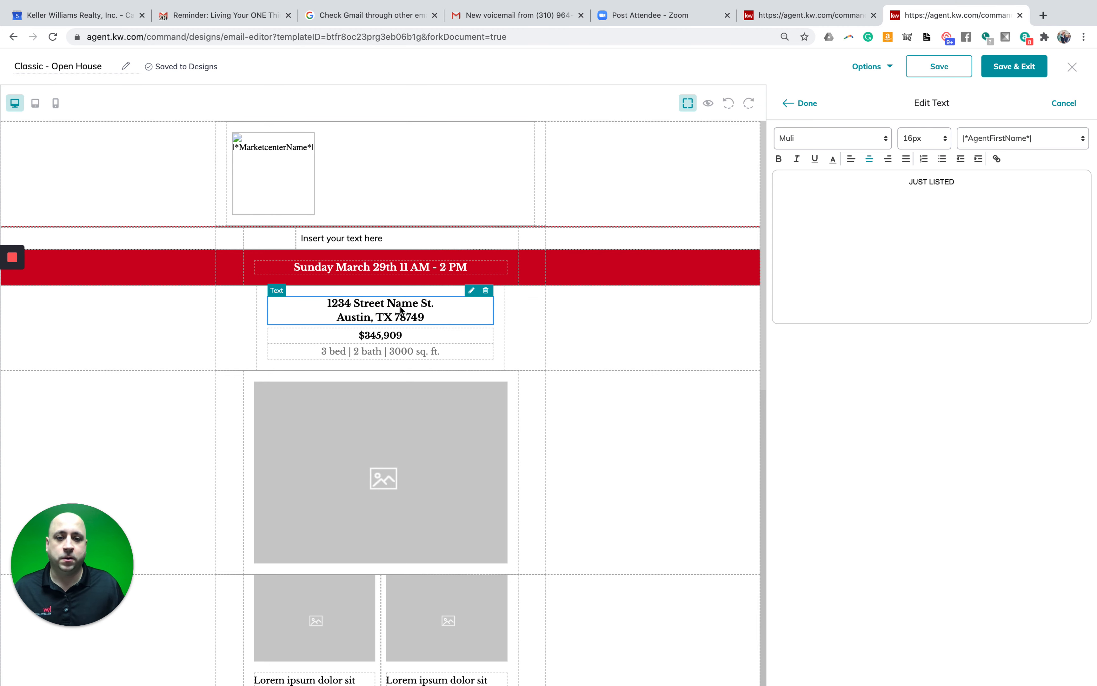
left_click(400, 310)
left_click(802, 103)
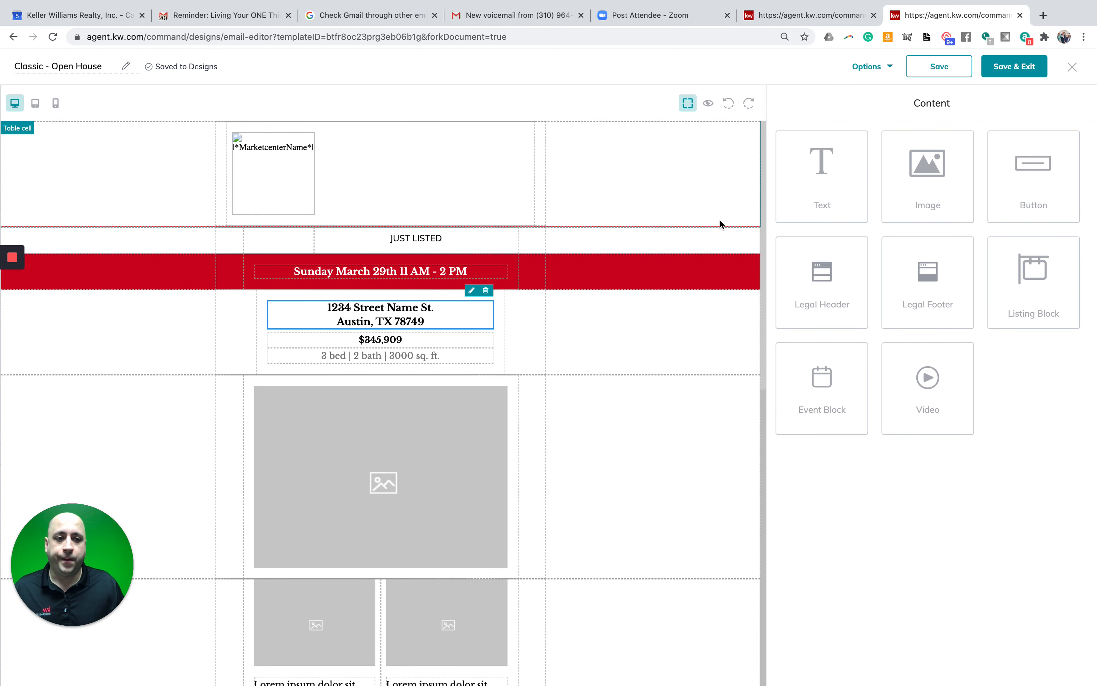
left_click(472, 291)
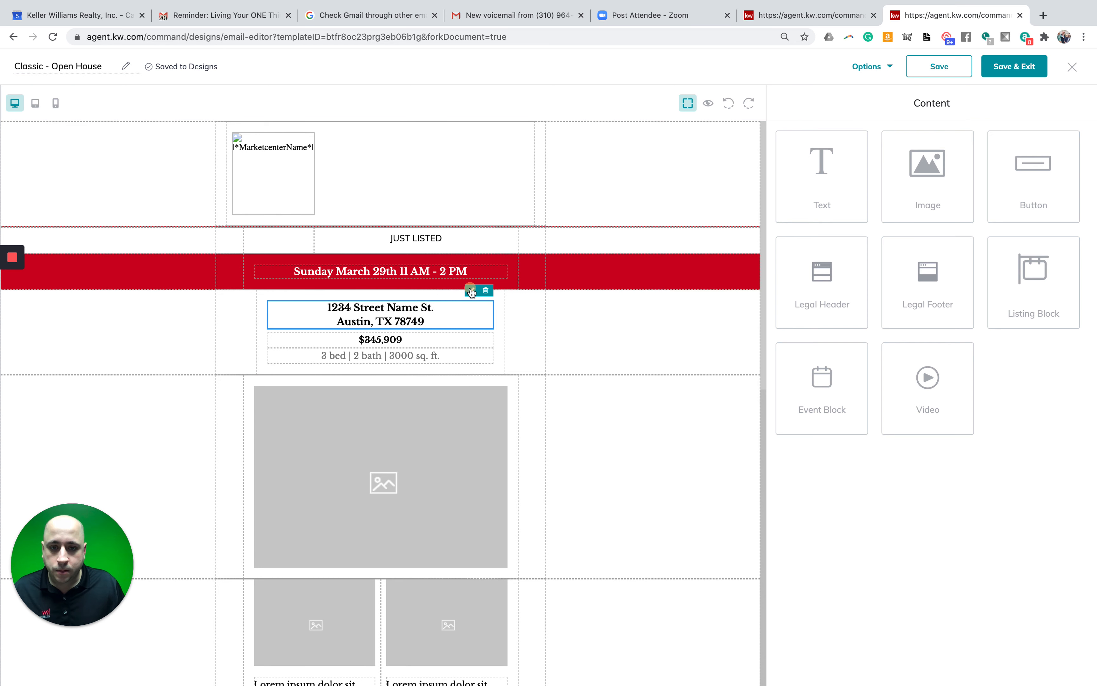
left_click_drag(902, 195, 831, 196)
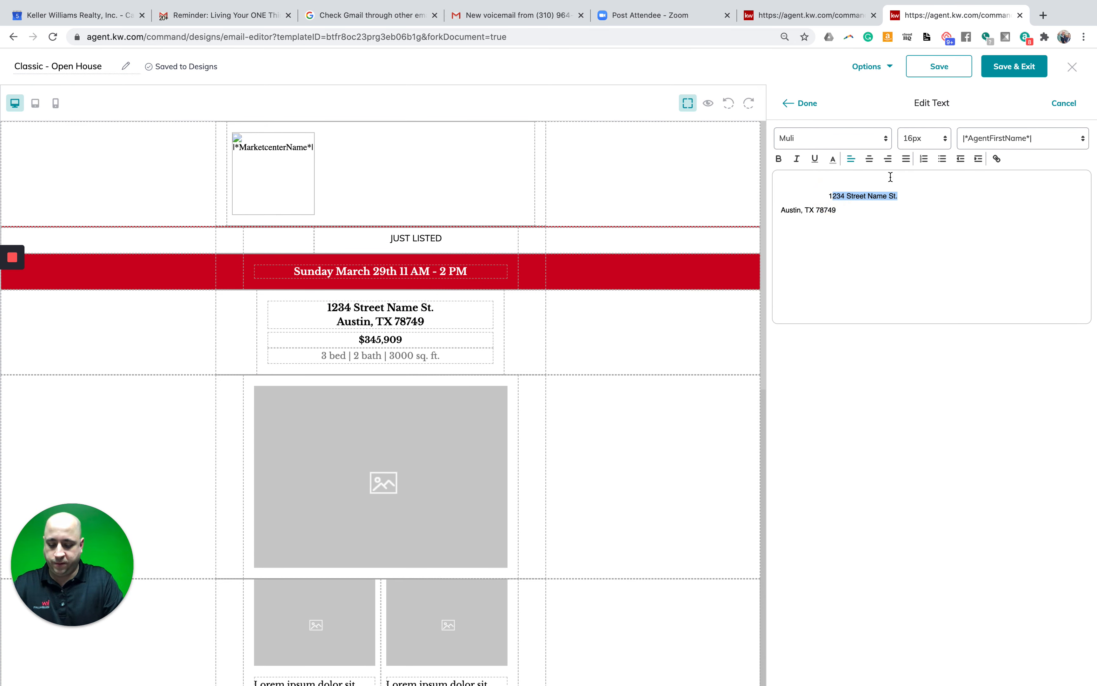
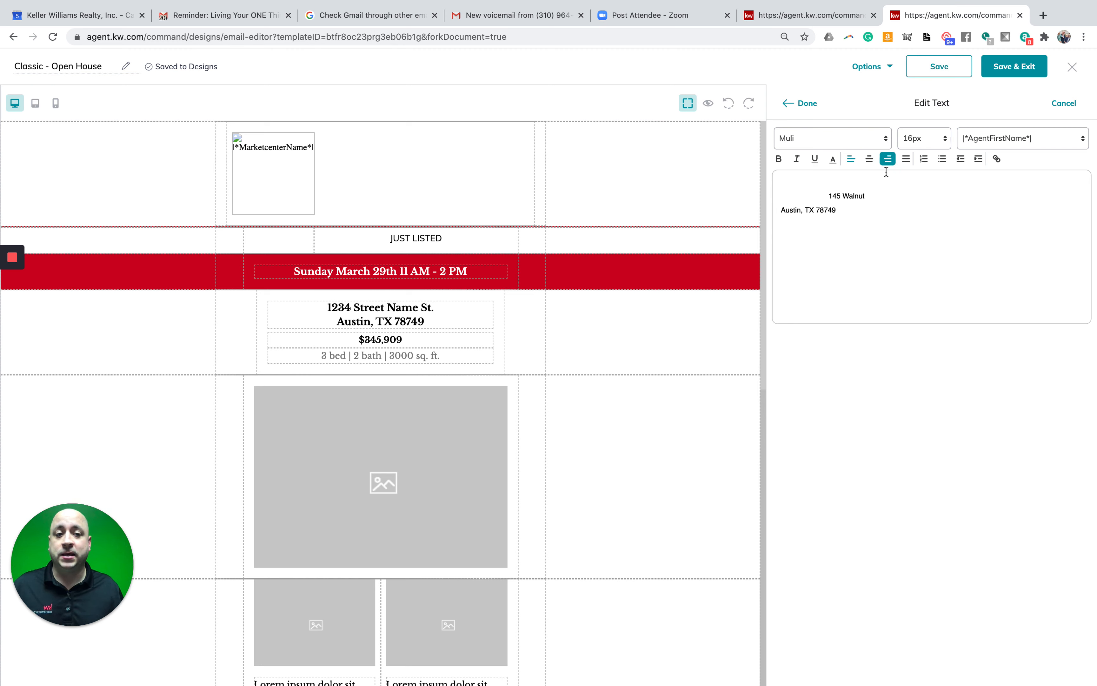
left_click(807, 105)
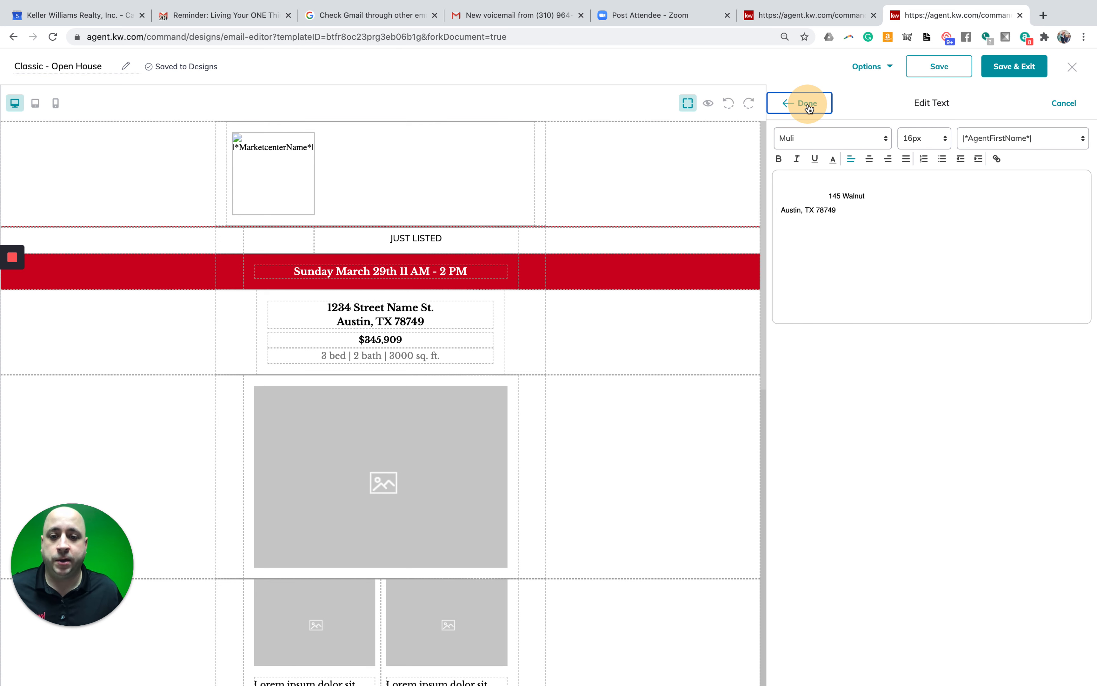
left_click(808, 105)
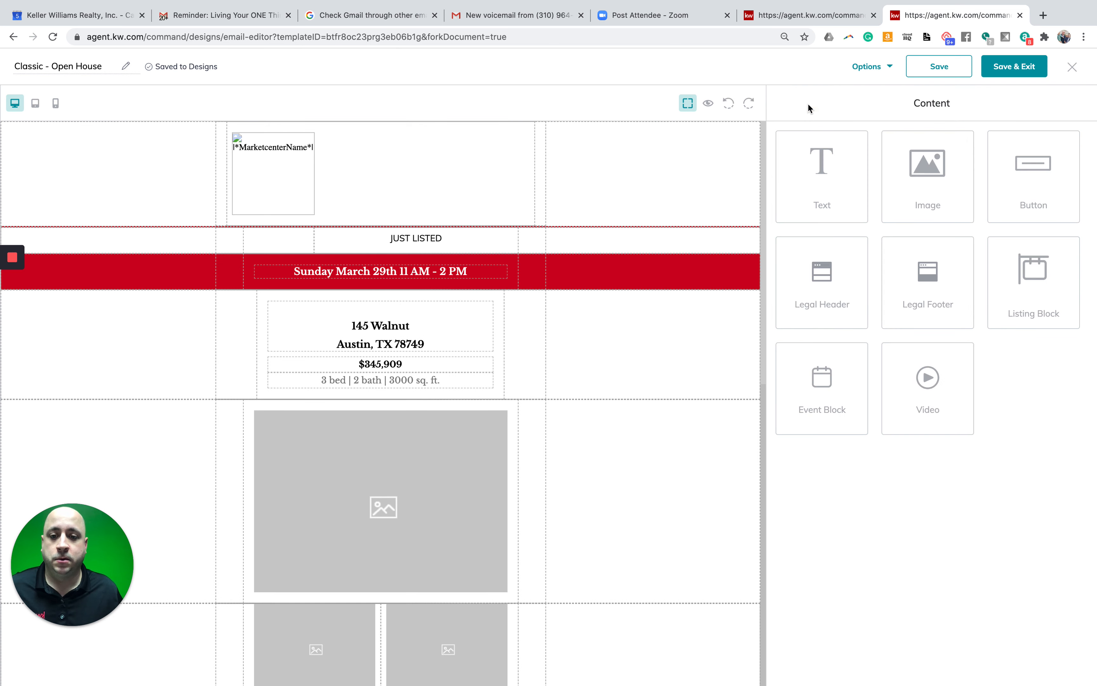
- Replace Austin with Dallas in the address city line
left_click(393, 332)
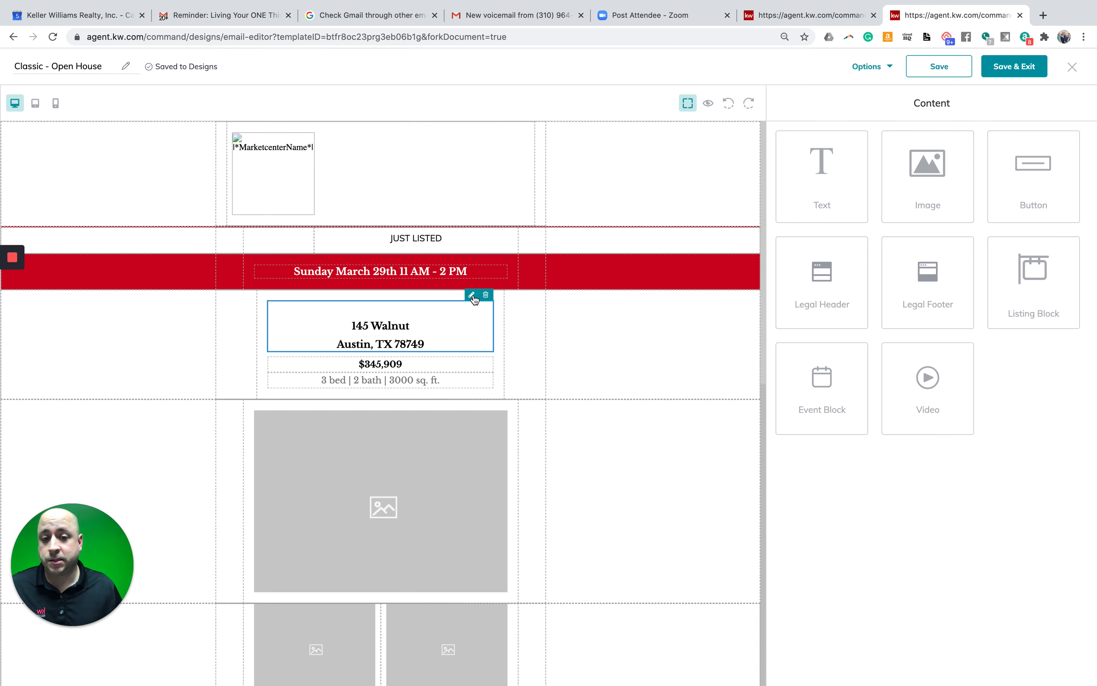
left_click(472, 295)
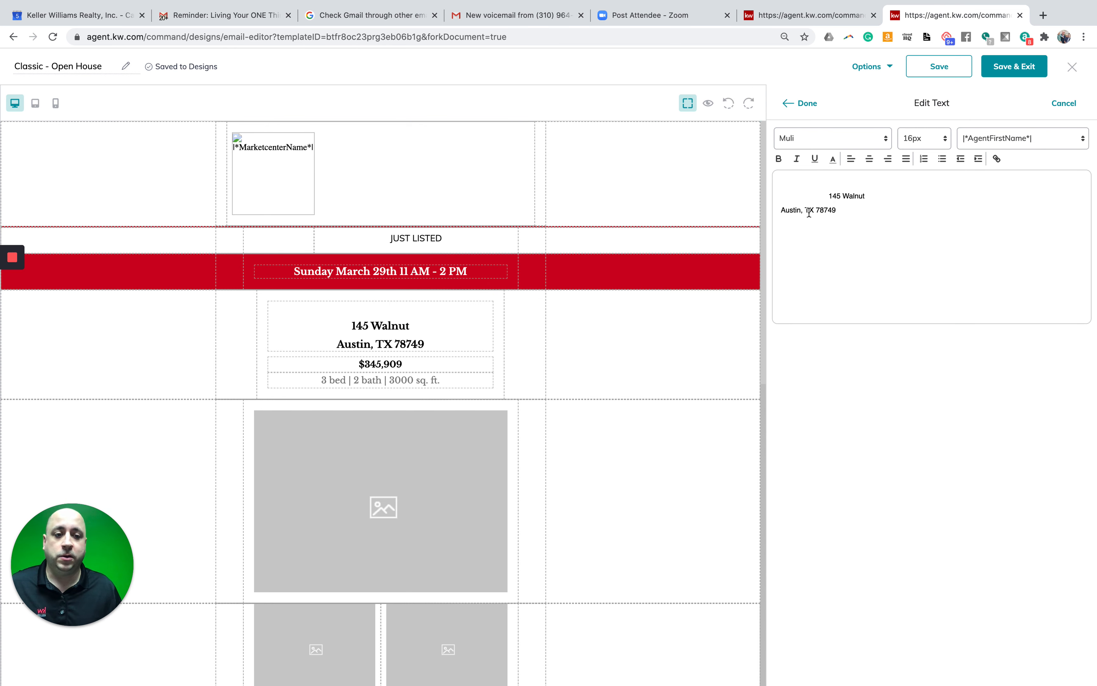
double_click(795, 210)
type("D")
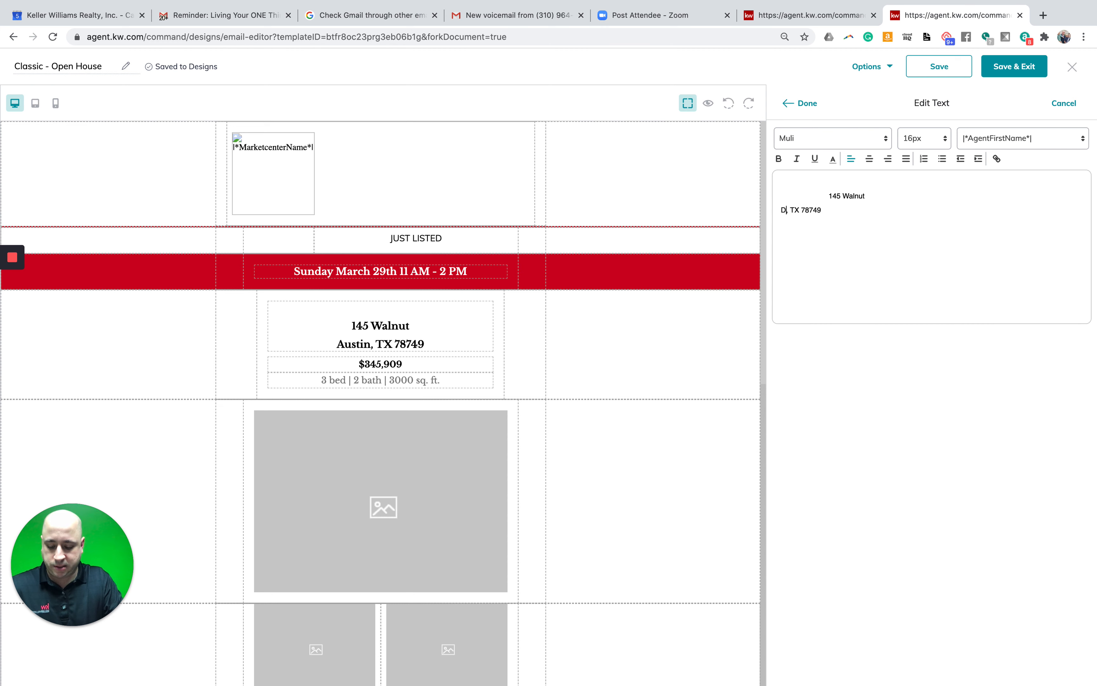
type("allas")
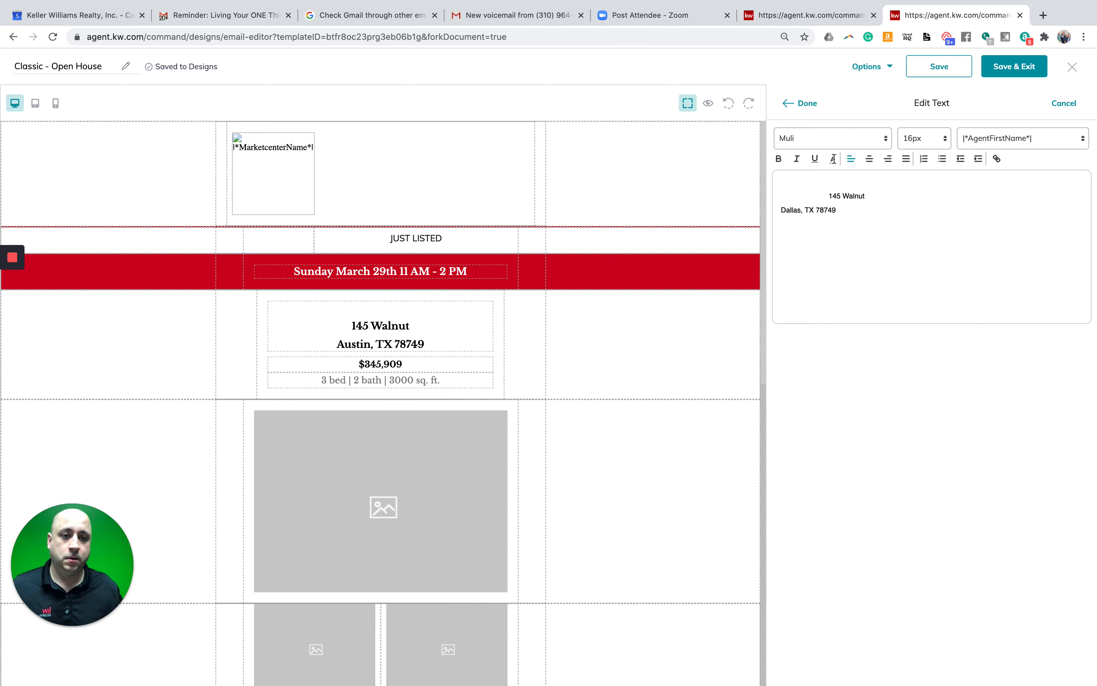
left_click(805, 105)
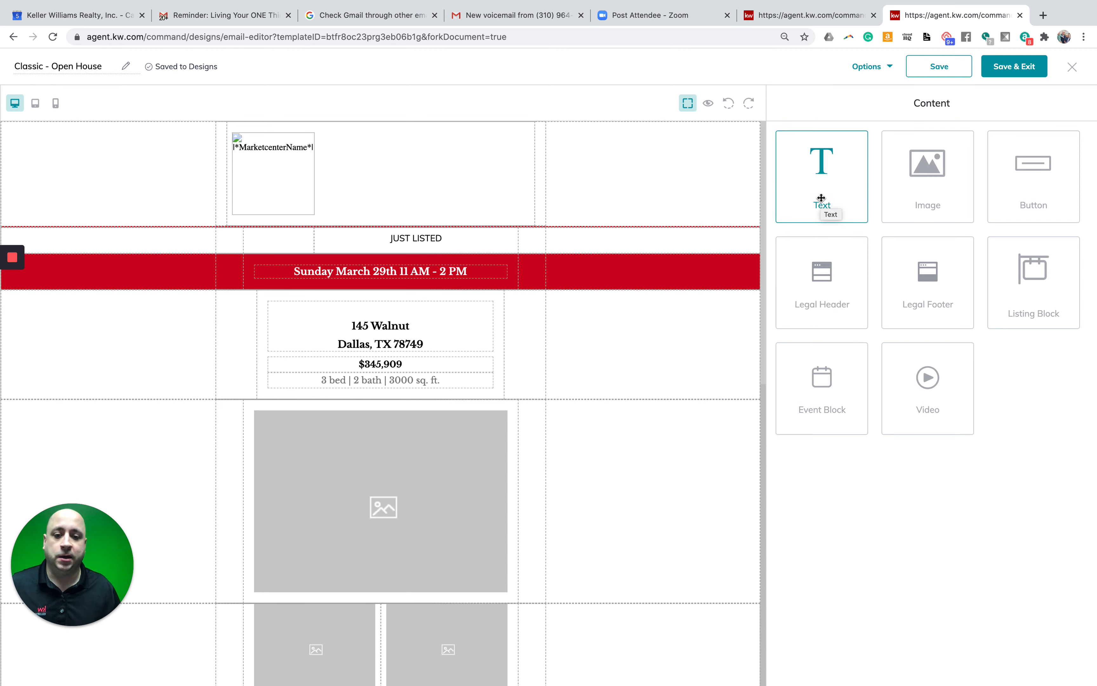
- Select the large placeholder photo below the address and open its Edit Image settings
scroll(607, 373, "down", 7)
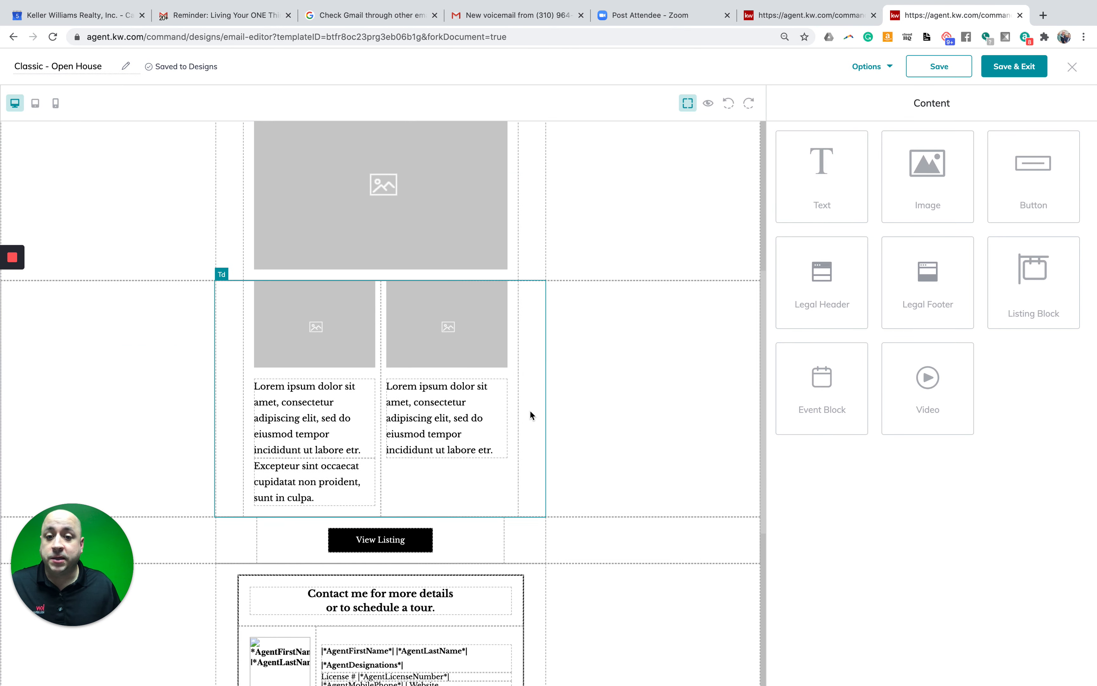
scroll(529, 409, "up", 5)
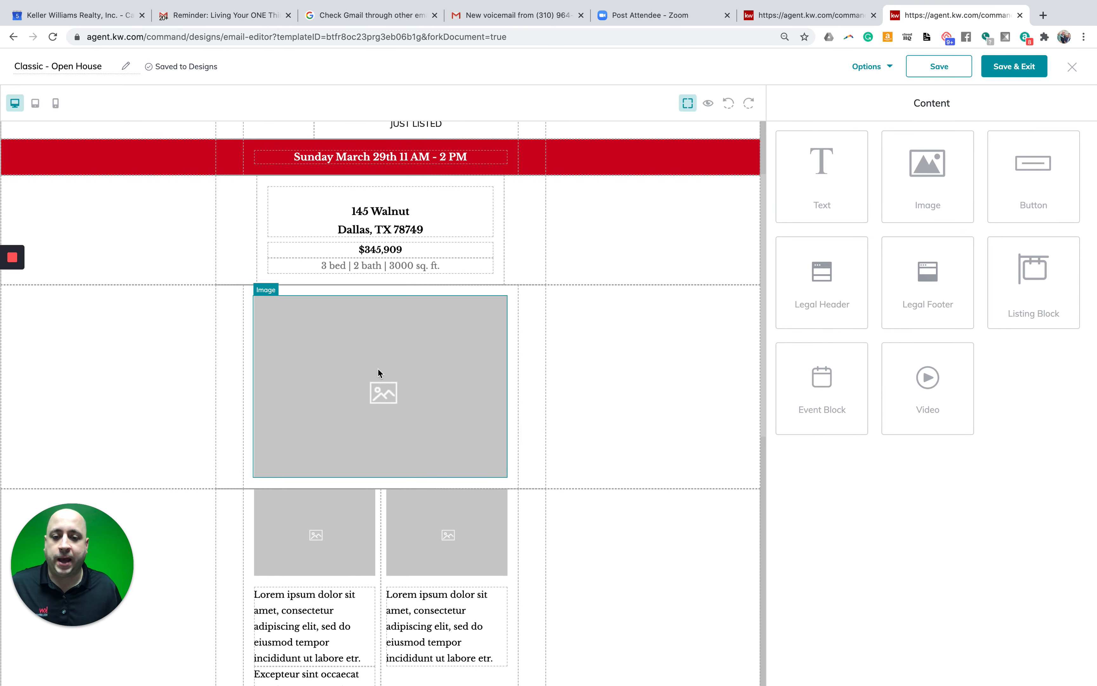
left_click(371, 364)
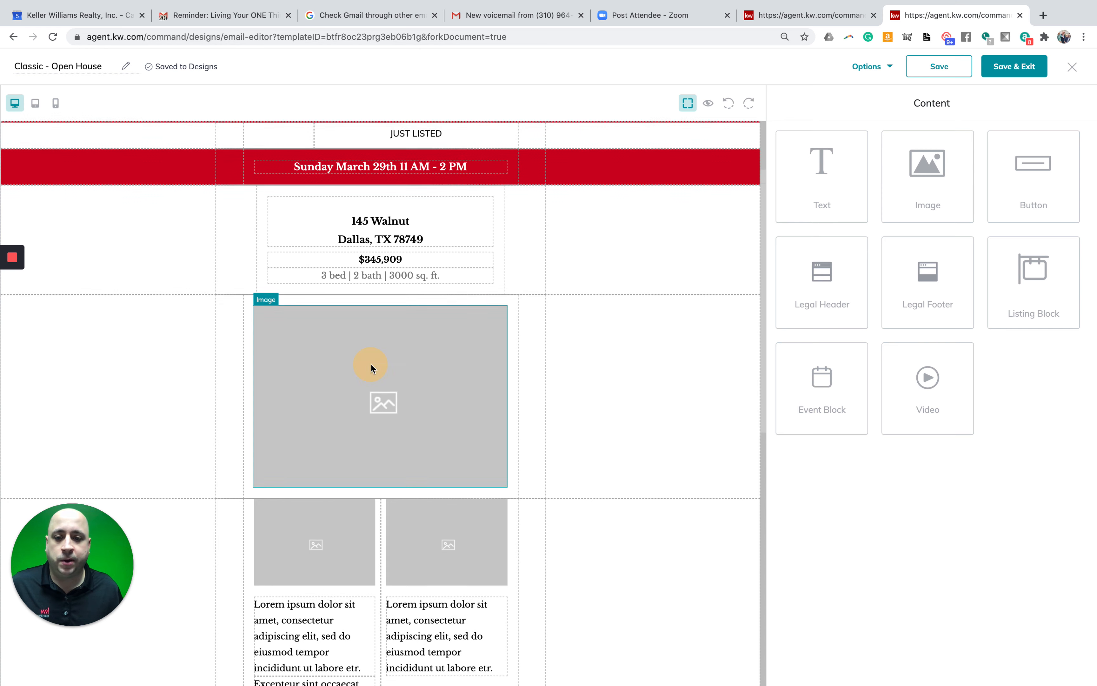
left_click(370, 366)
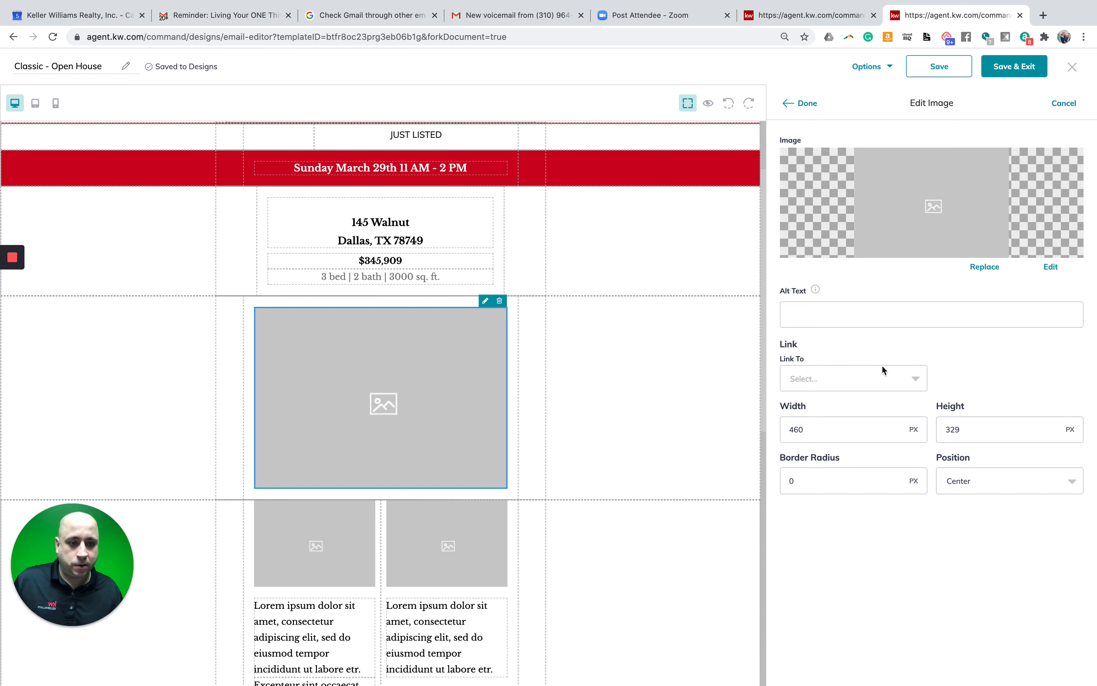
- Start replacing the placeholder picture and switch to the Listing Images source
left_click(993, 267)
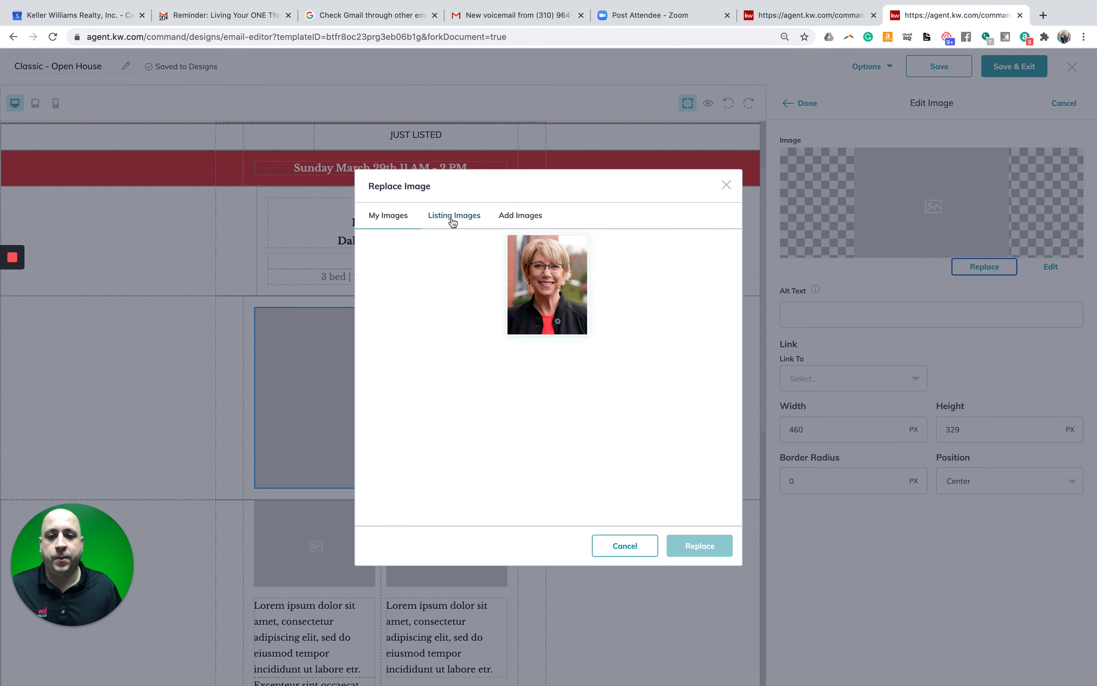
left_click(452, 222)
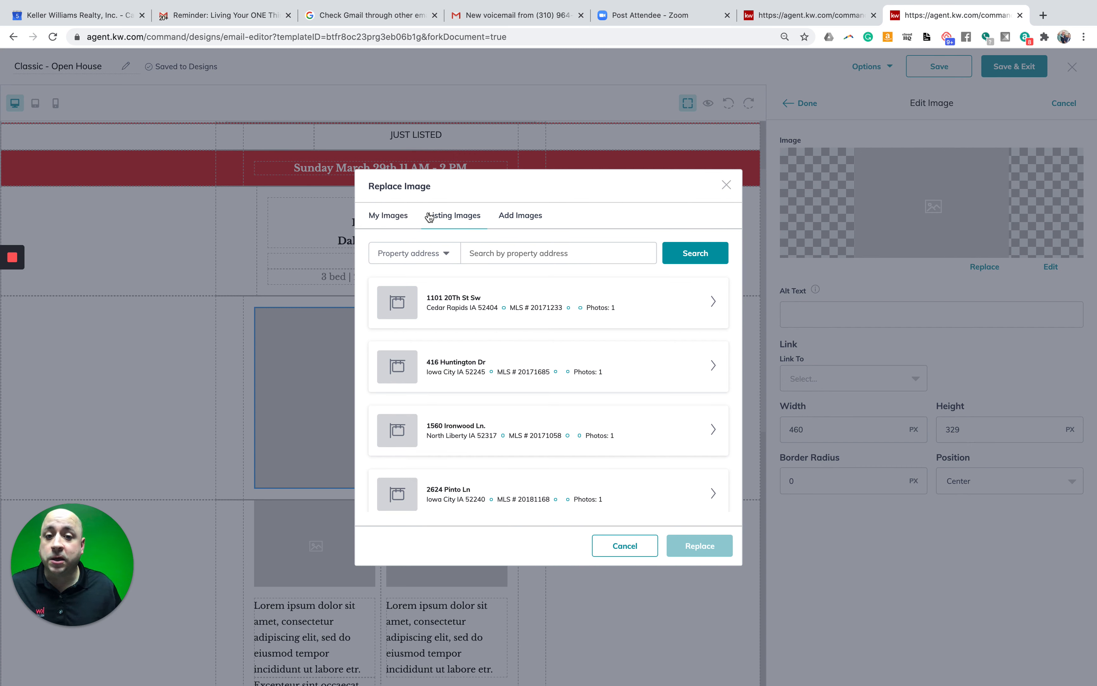
left_click(512, 226)
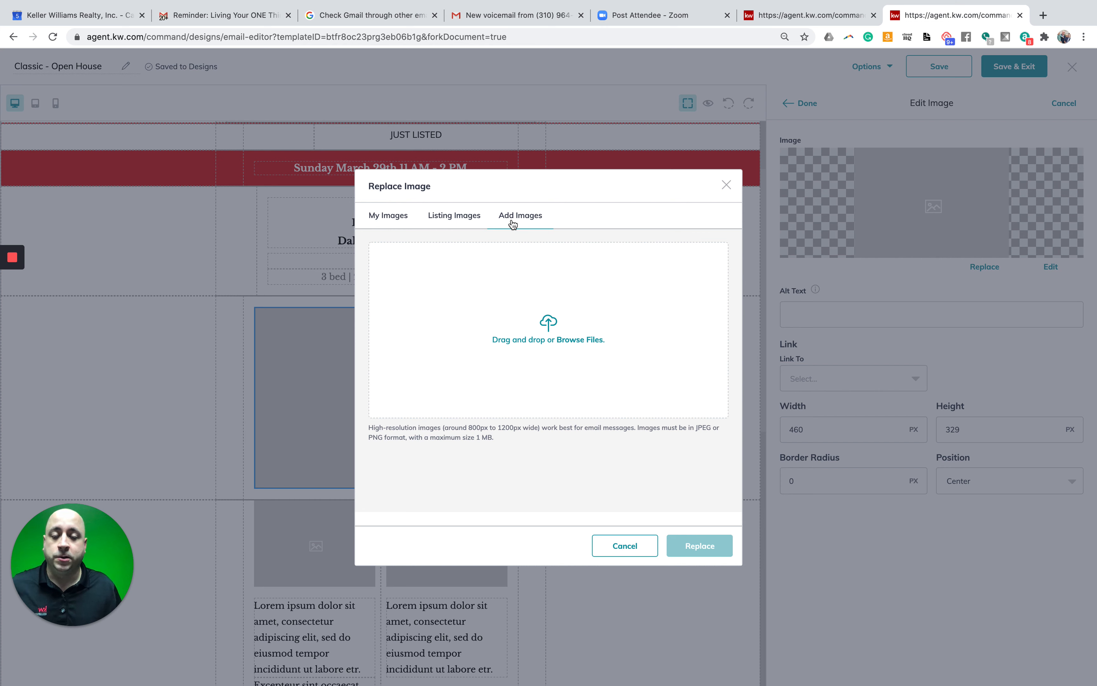
left_click(385, 216)
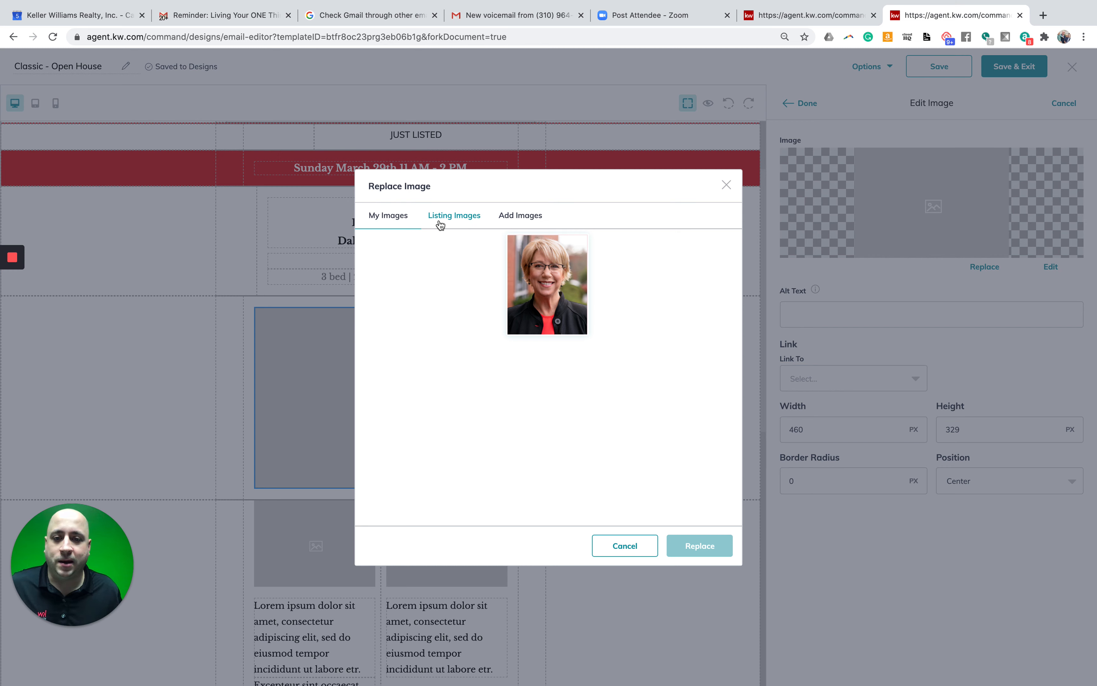
left_click(460, 225)
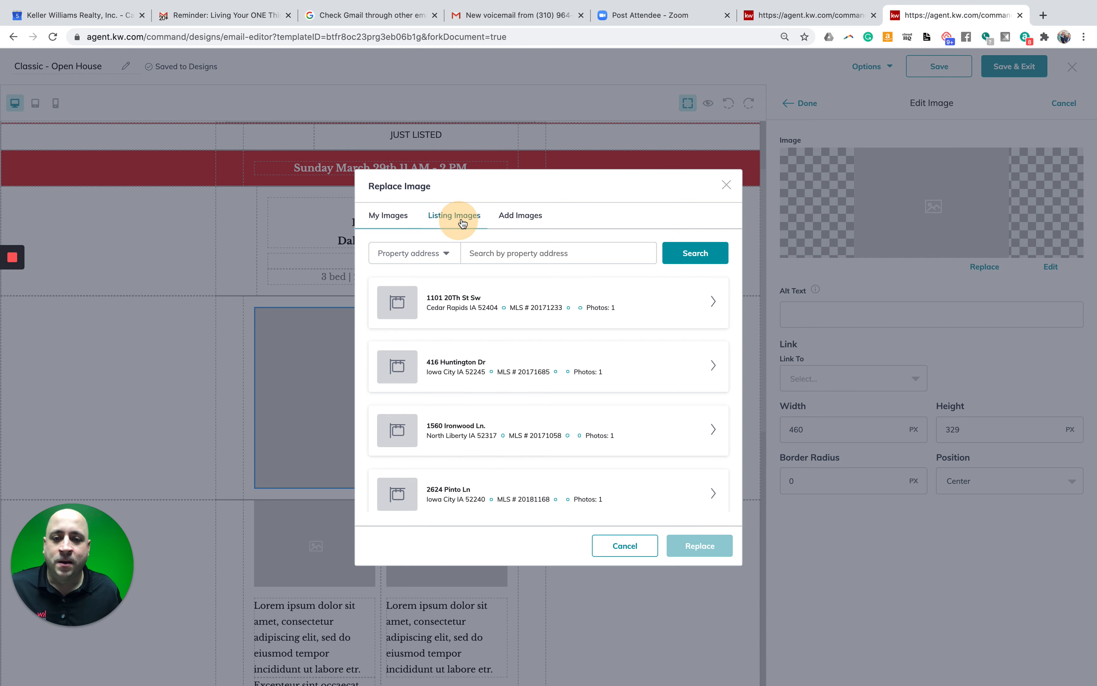
left_click(551, 255)
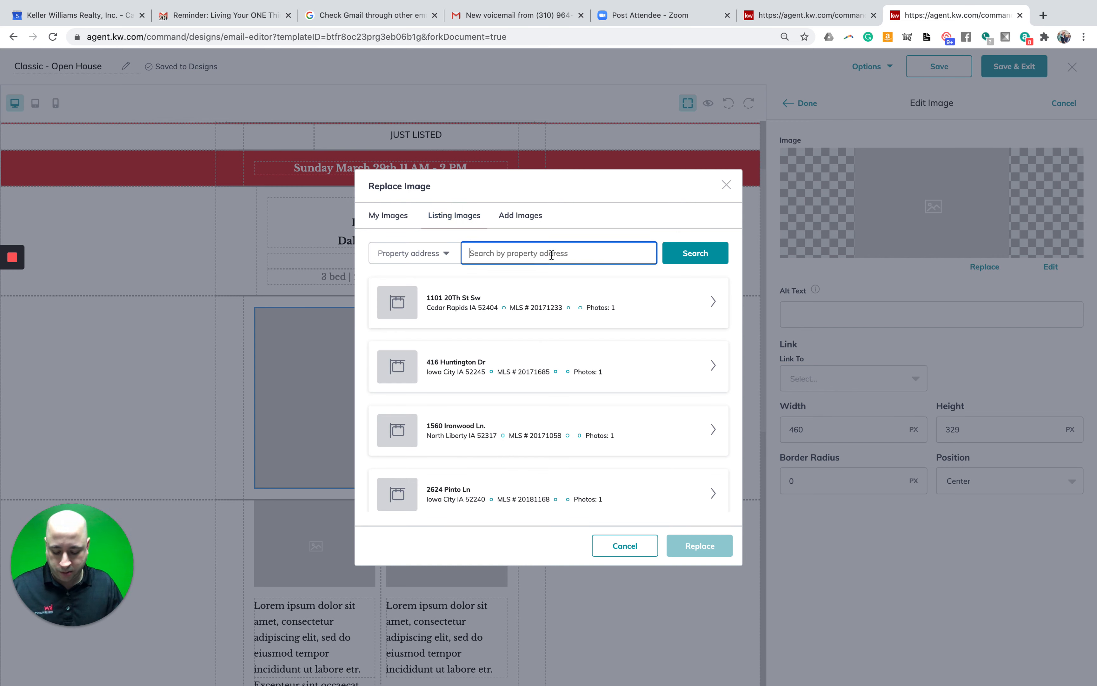
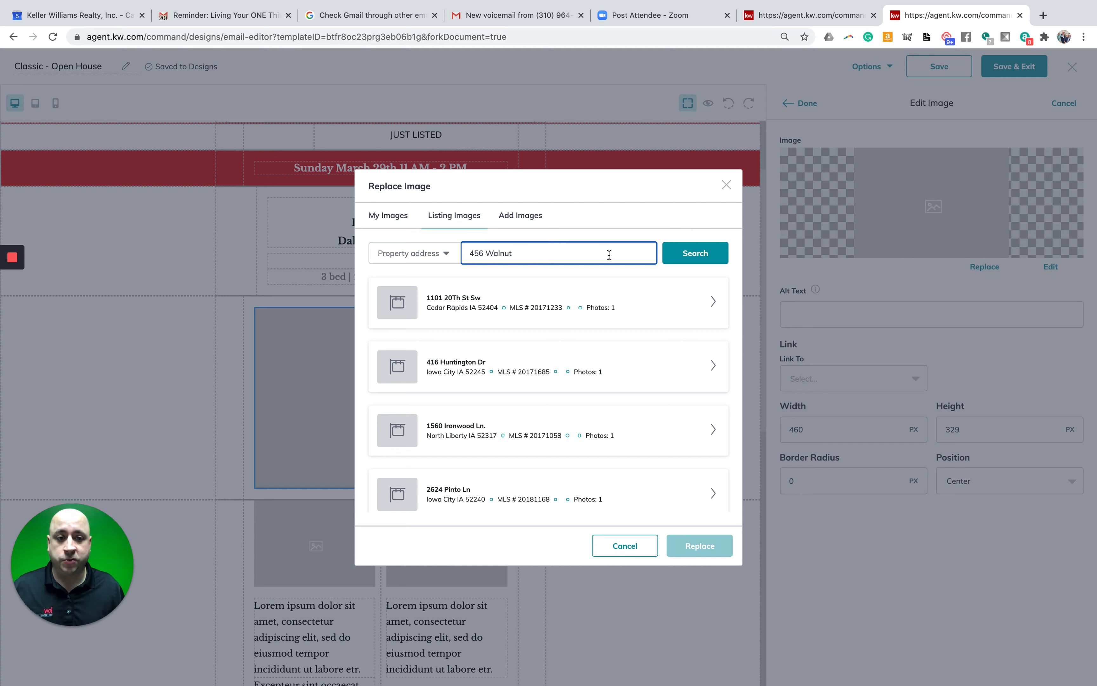
left_click(690, 257)
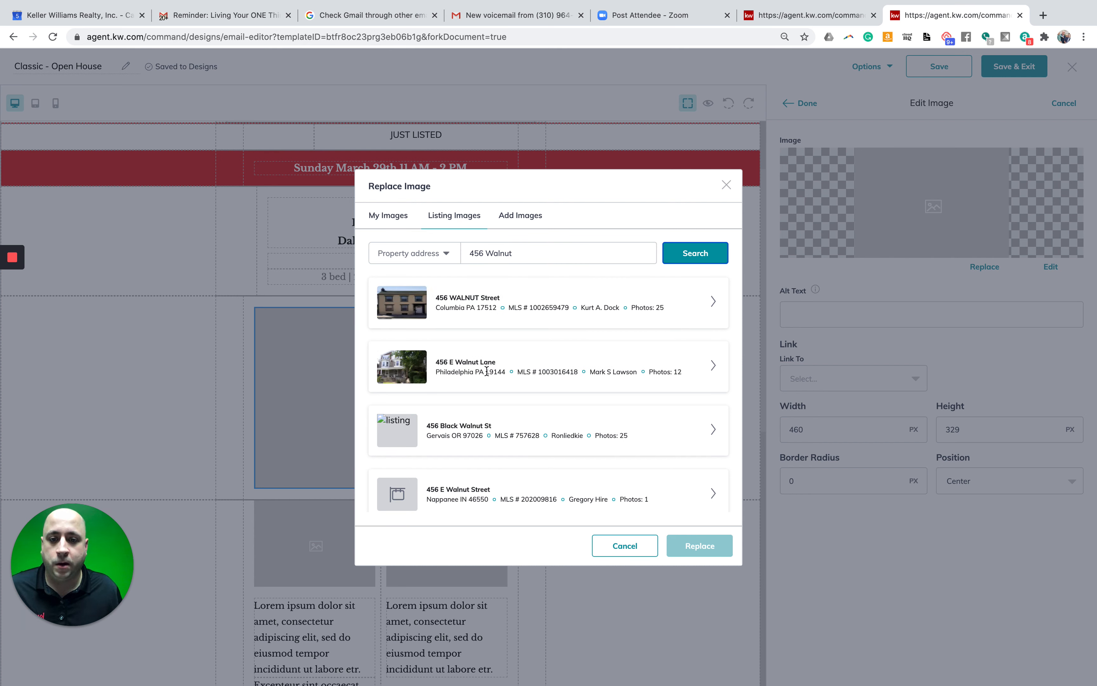
left_click(713, 365)
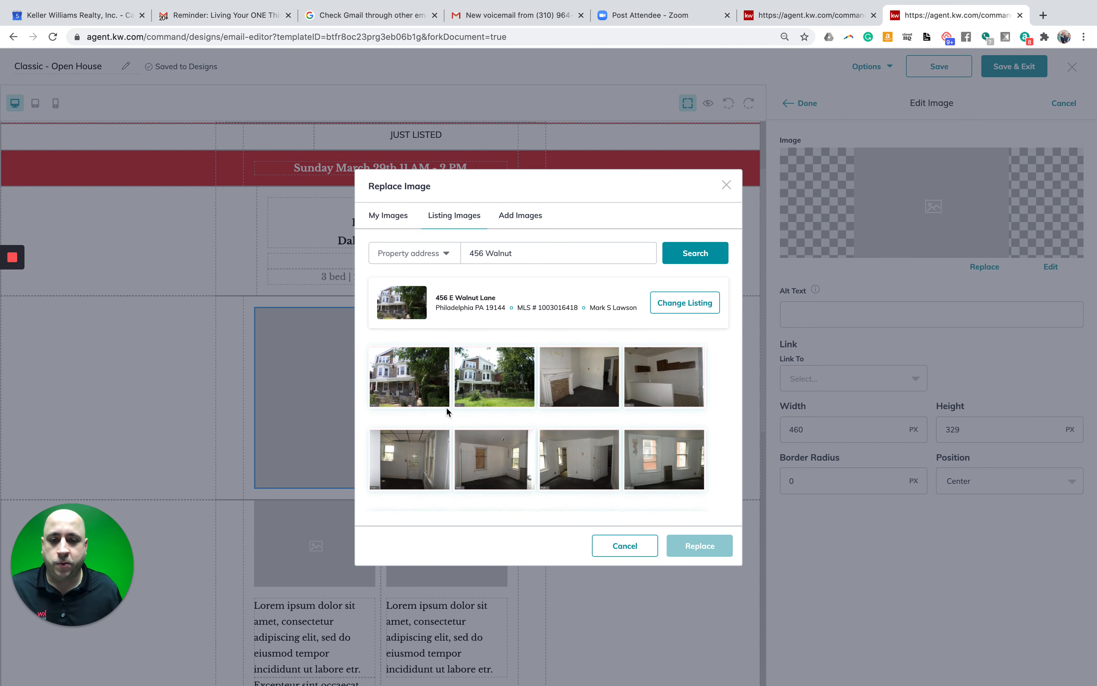
left_click(412, 379)
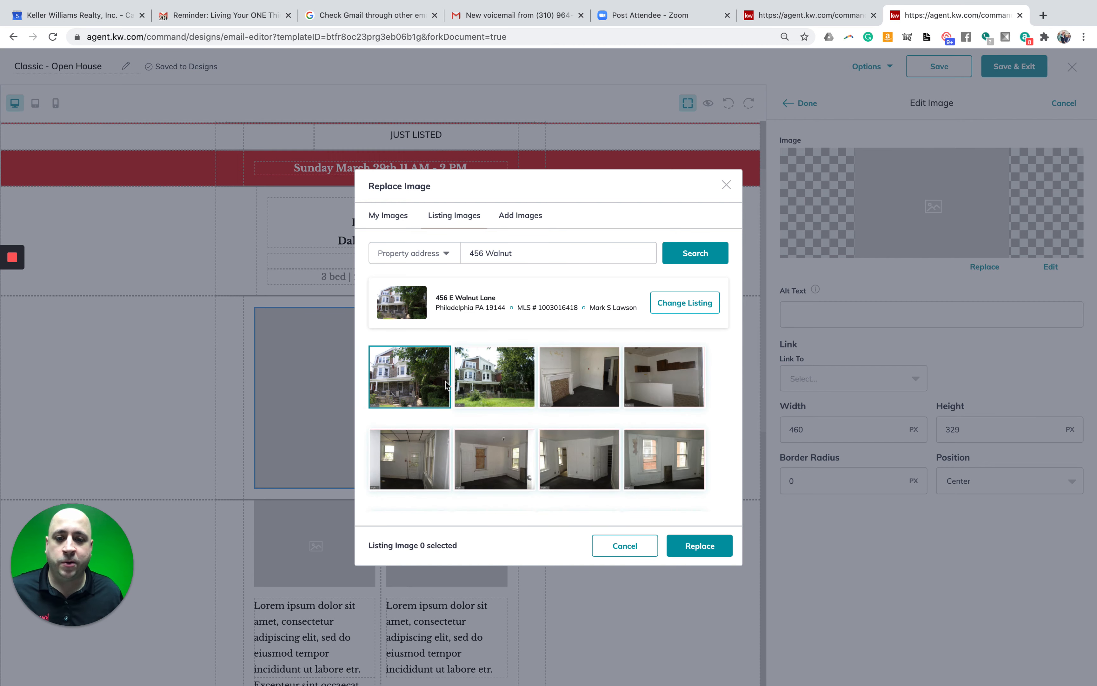
left_click(700, 547)
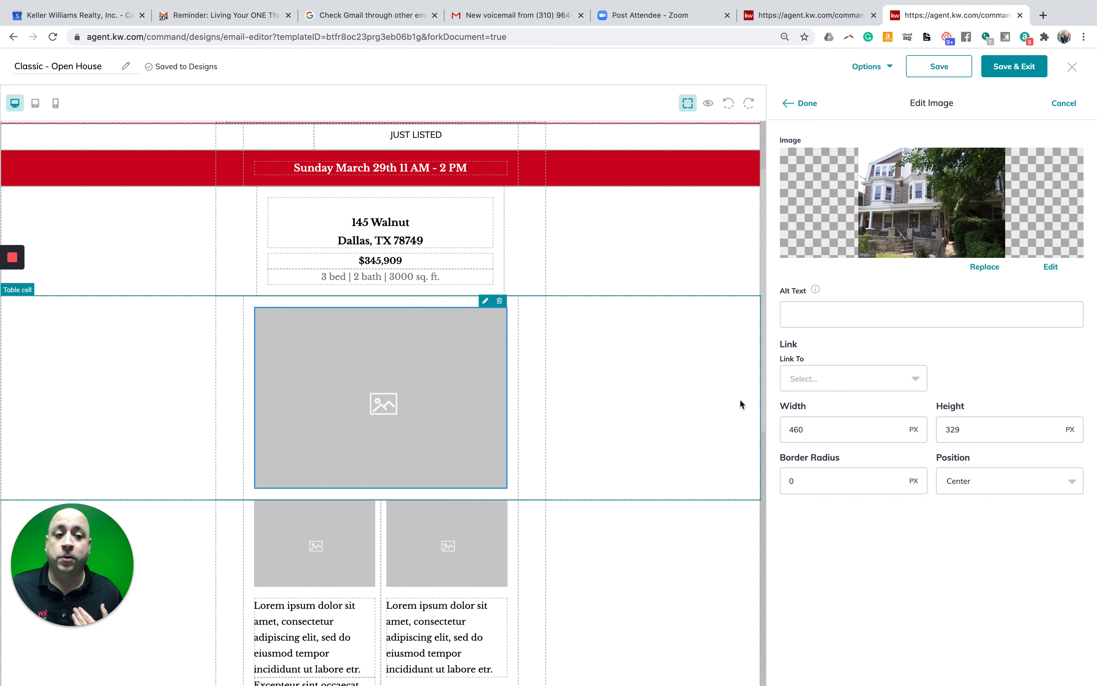
left_click(807, 103)
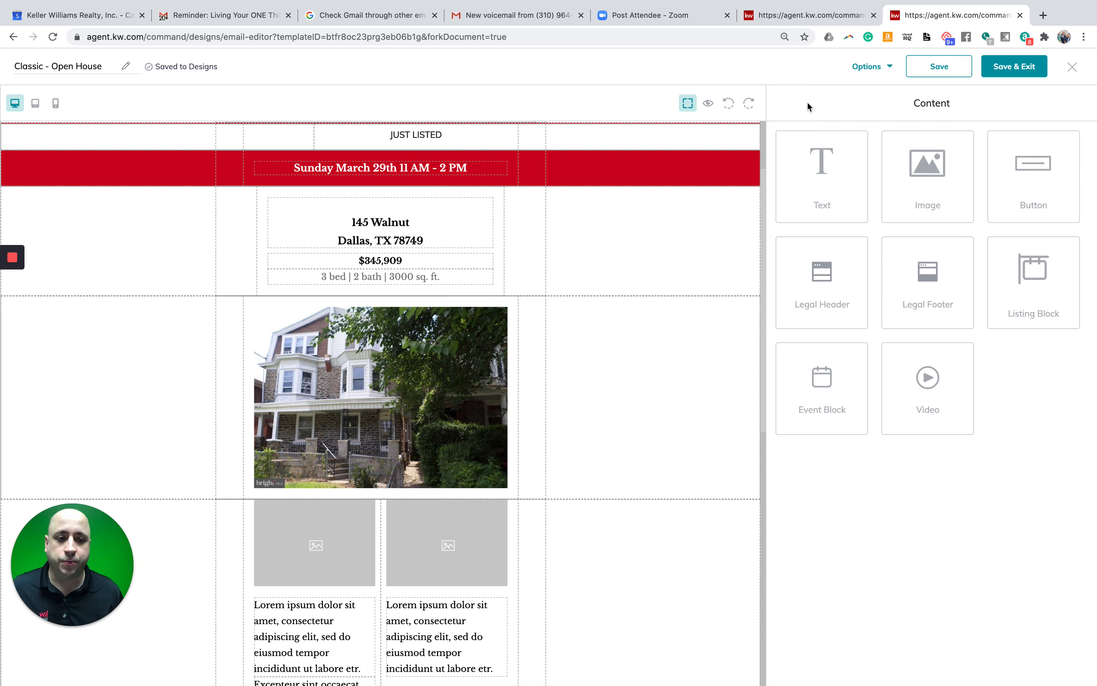
- Drop a new image block near the contact section, then dismiss the picker without choosing a photo
scroll(704, 277, "down", 12)
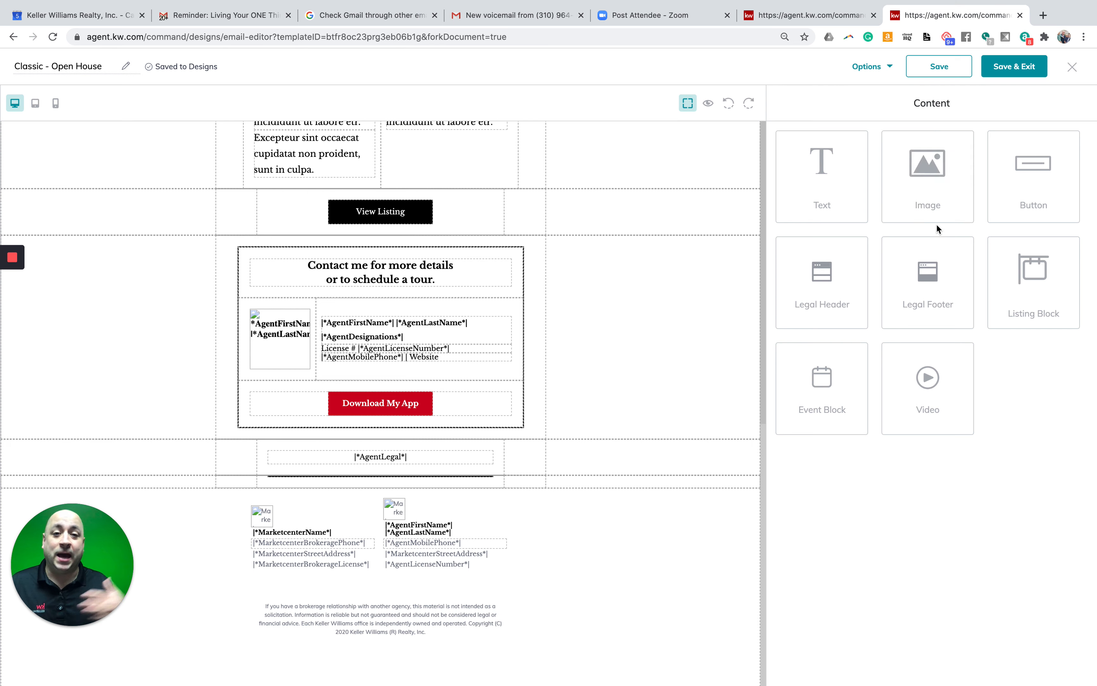
left_click_drag(928, 206, 393, 243)
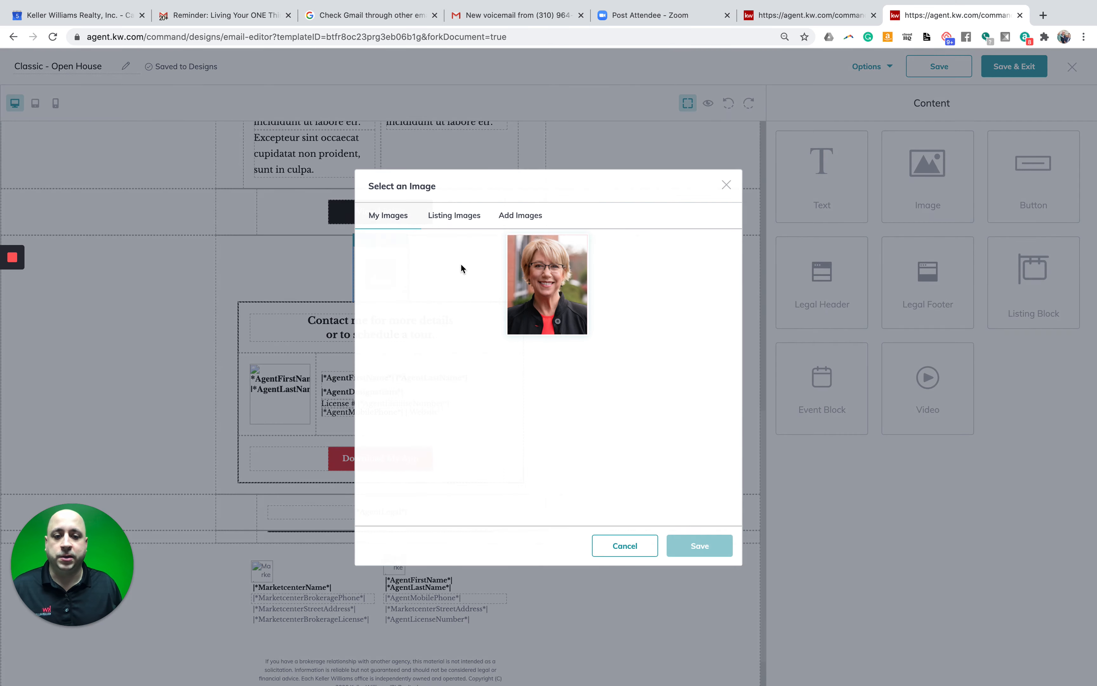
left_click(464, 224)
left_click(726, 184)
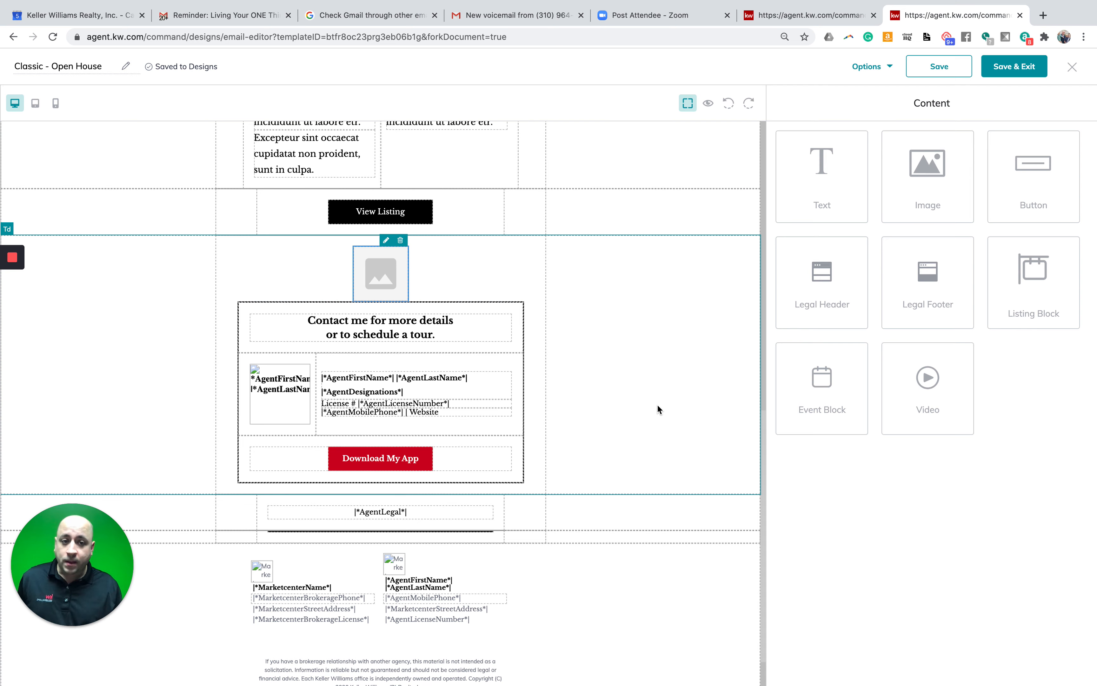
scroll(657, 404, "up", 10)
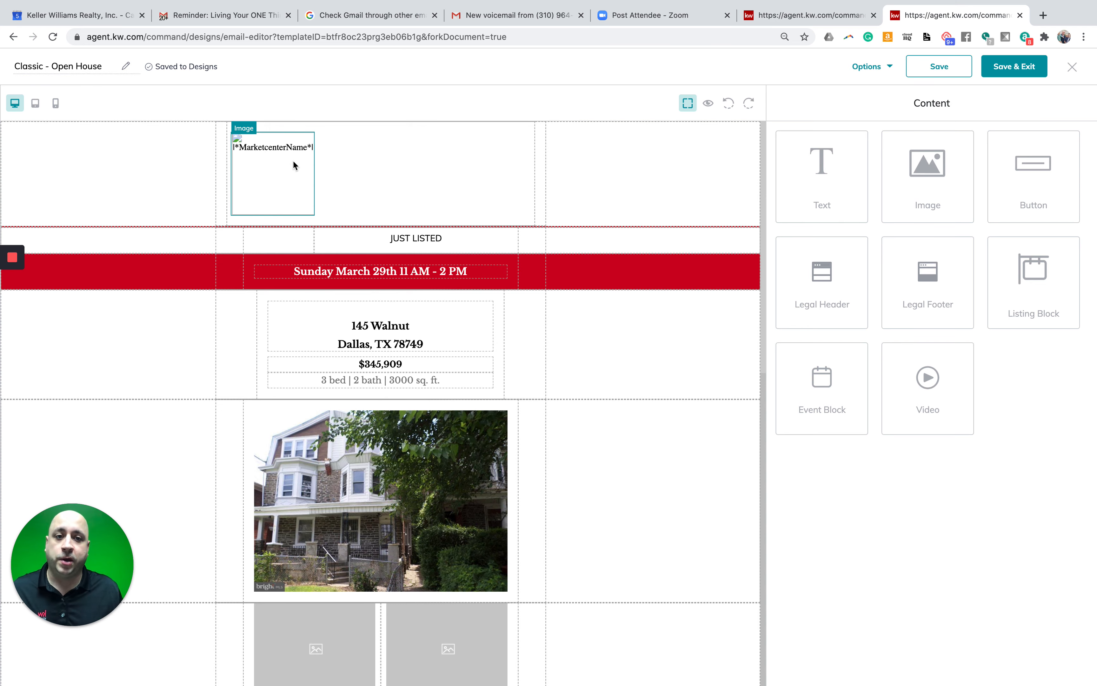
scroll(327, 198, "down", 5)
scroll(418, 462, "down", 6)
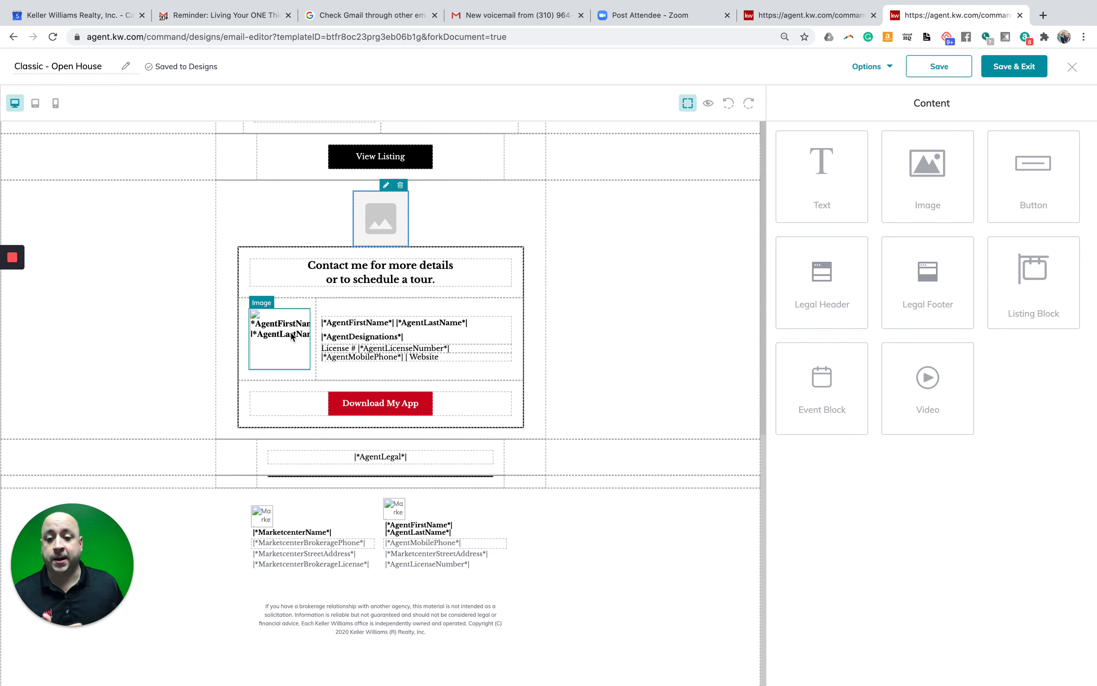
scroll(458, 412, "up", 9)
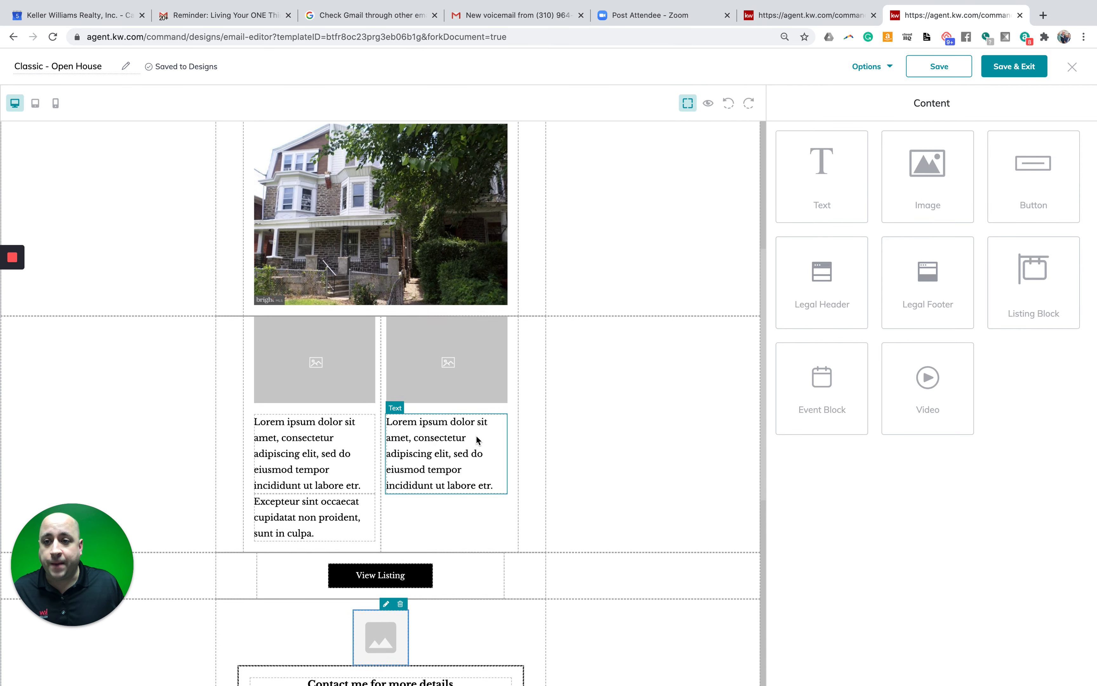
scroll(477, 439, "up", 6)
- Rename the design to 'Test Open House', save it, and close the editor
left_click(54, 69)
double_click(58, 70)
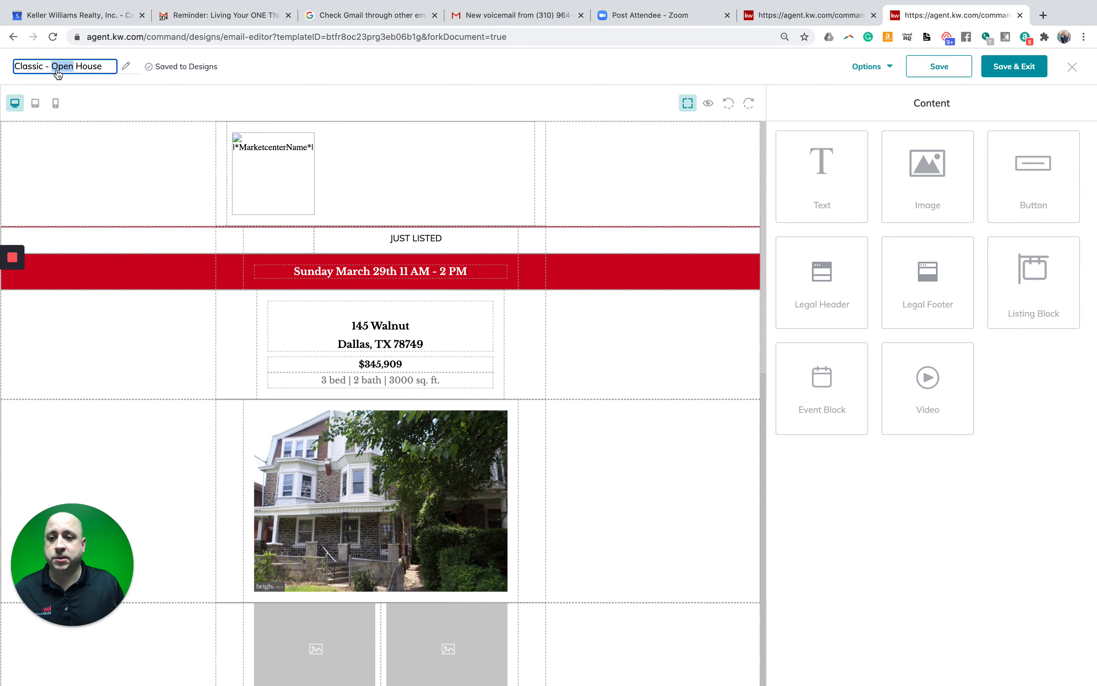
triple_click(59, 72)
type("Test ")
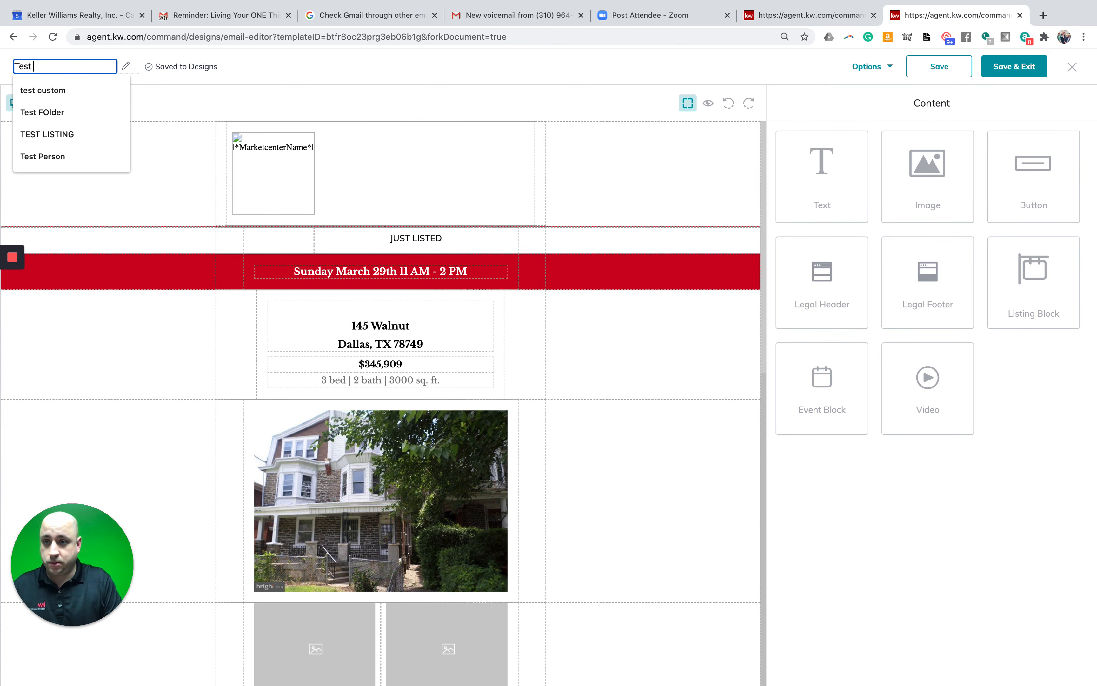
type("Open House")
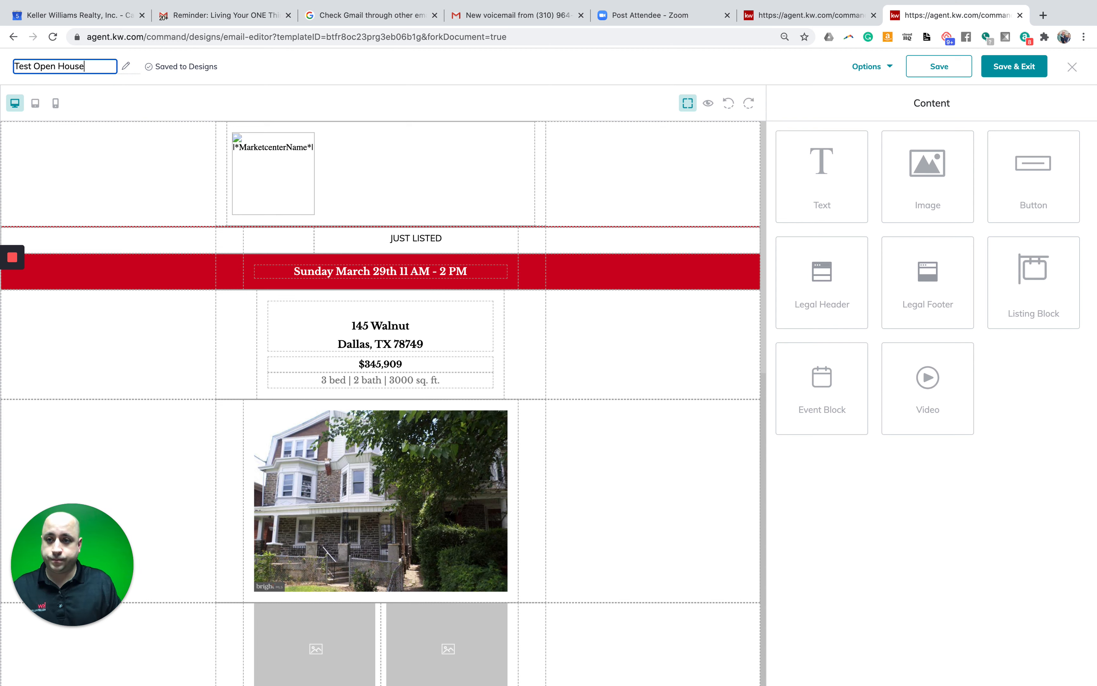
left_click(917, 68)
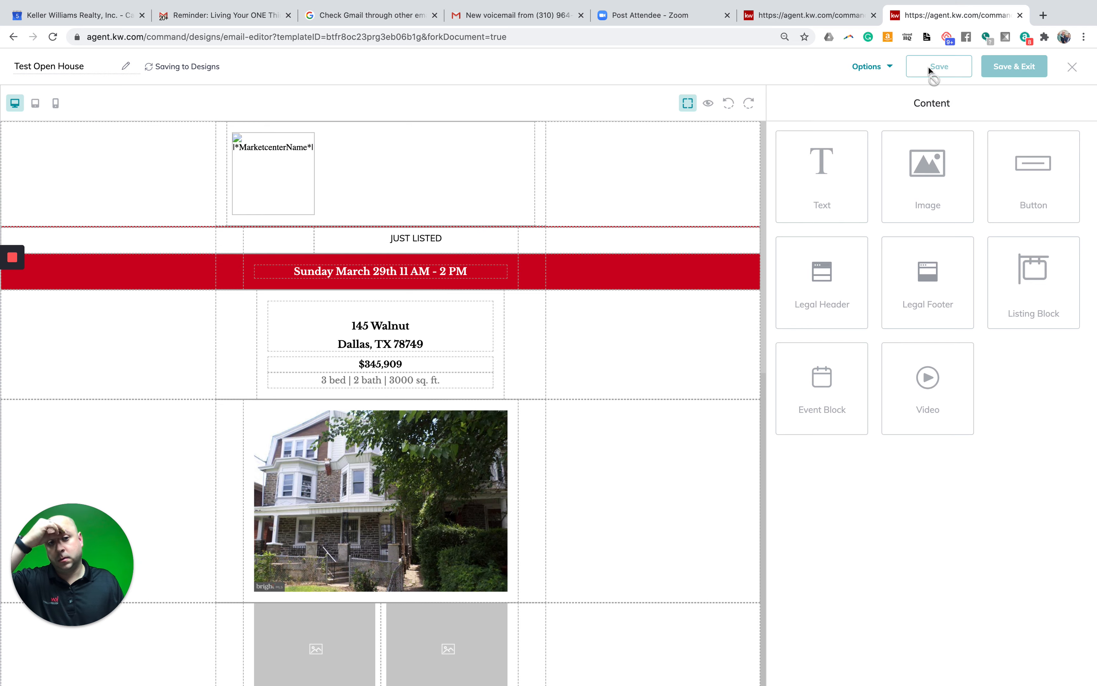
left_click(1076, 69)
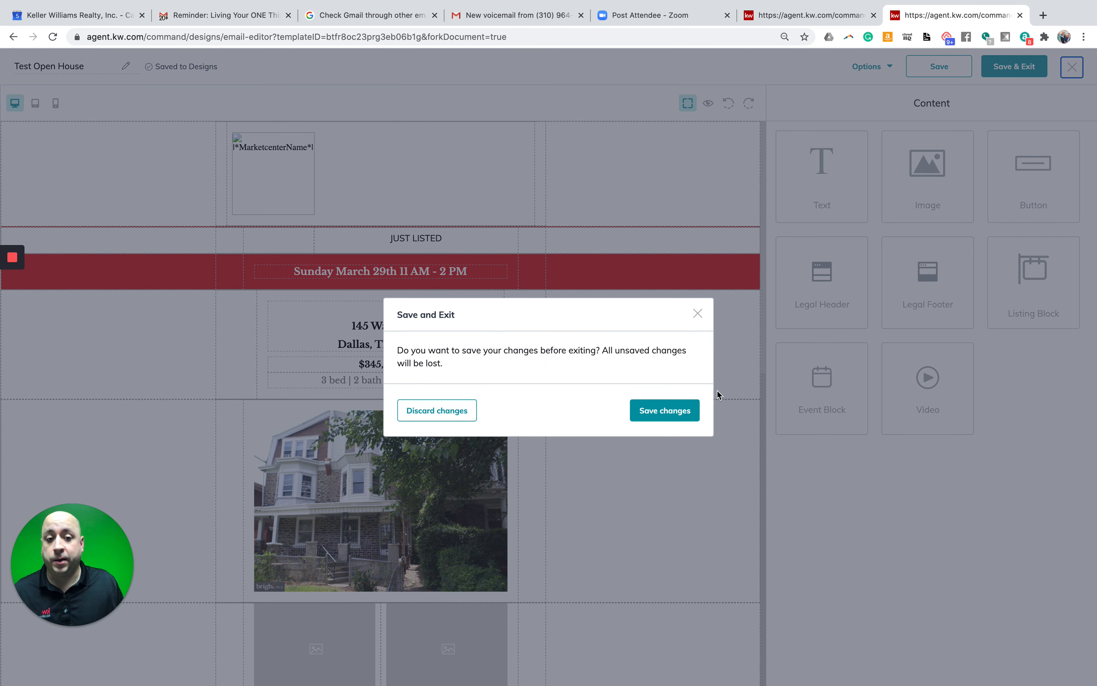
- Save changes on exit, then create a blank Email design via Create New Template
left_click(674, 414)
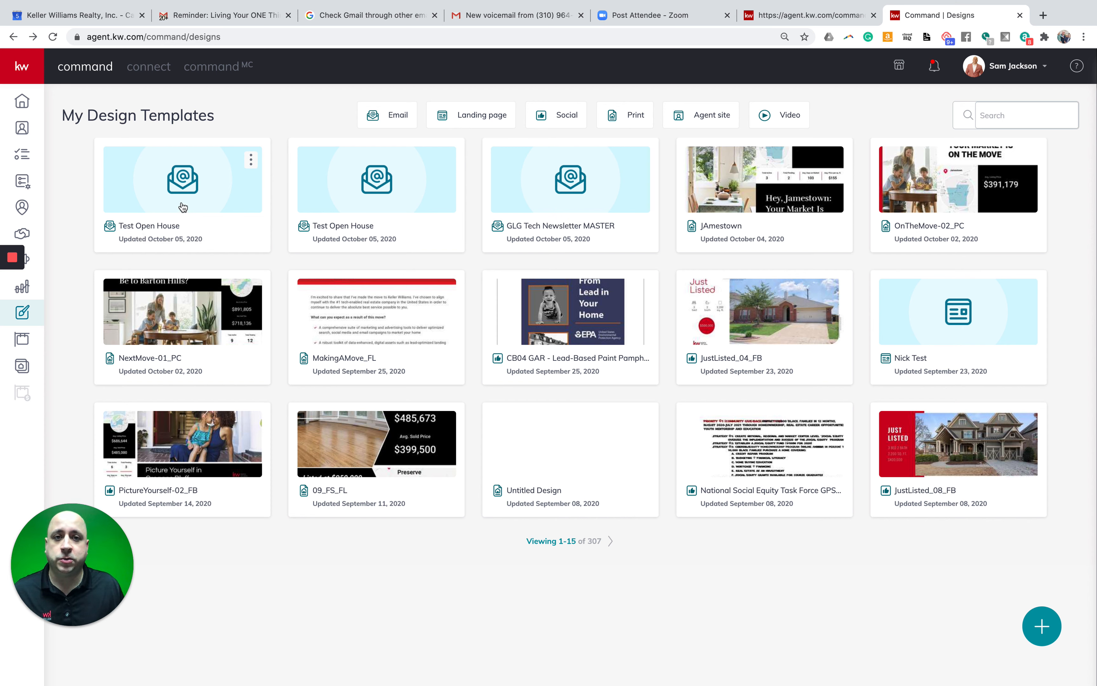
left_click(1042, 626)
left_click(453, 290)
left_click(675, 505)
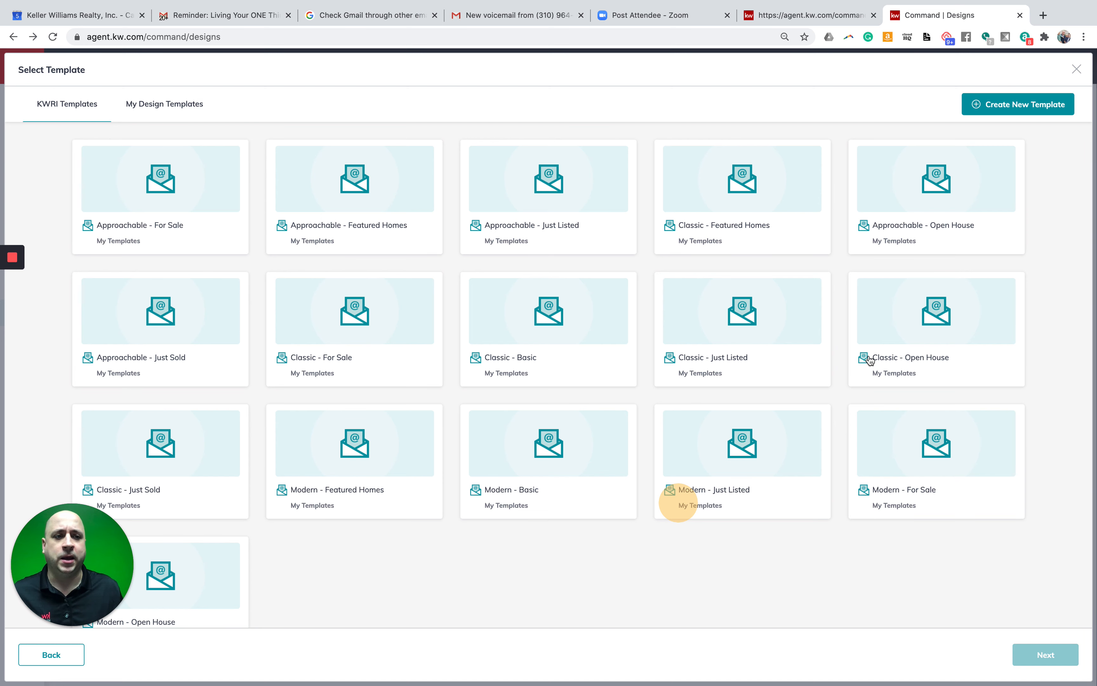
left_click(1012, 109)
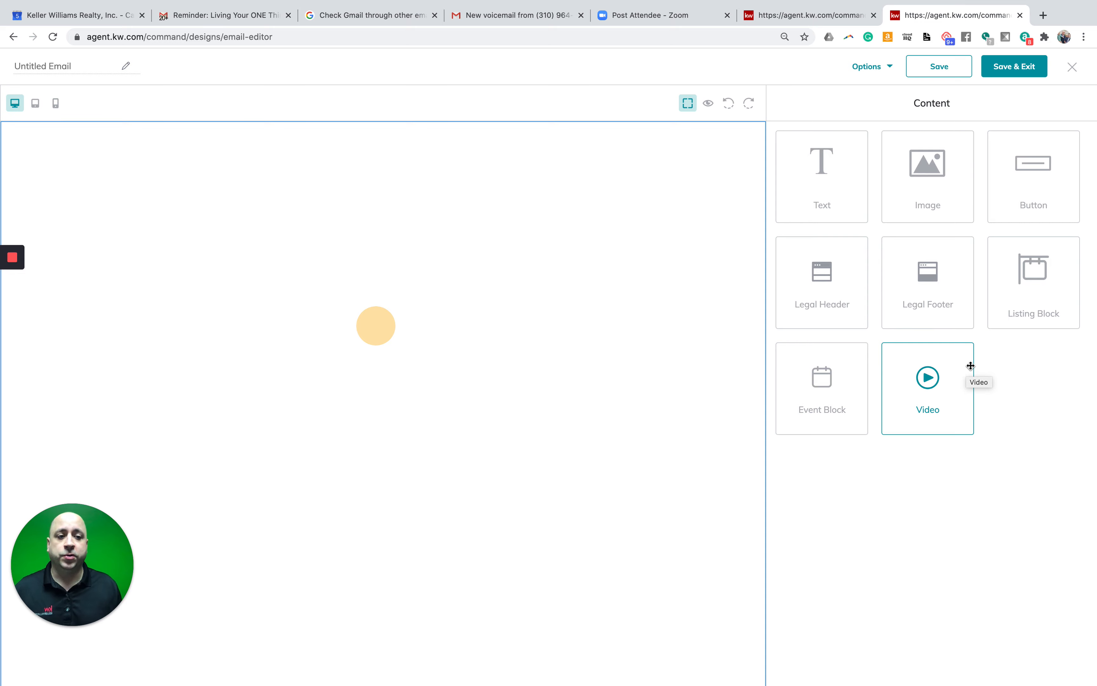
left_click_drag(990, 299, 433, 251)
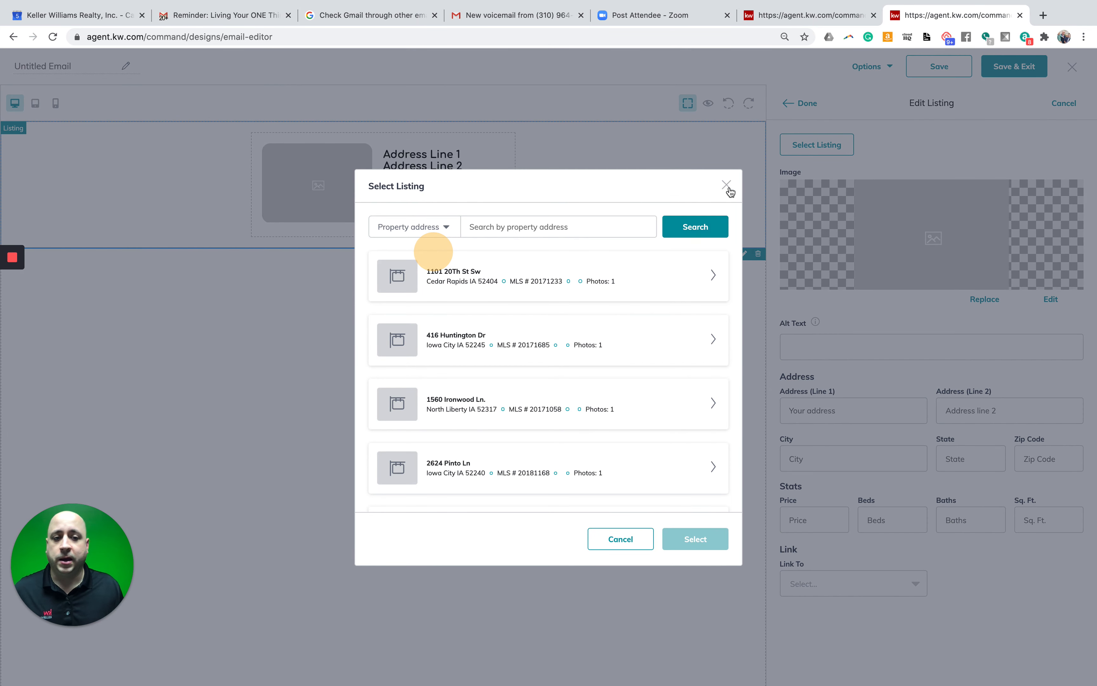
left_click(727, 187)
left_click(806, 109)
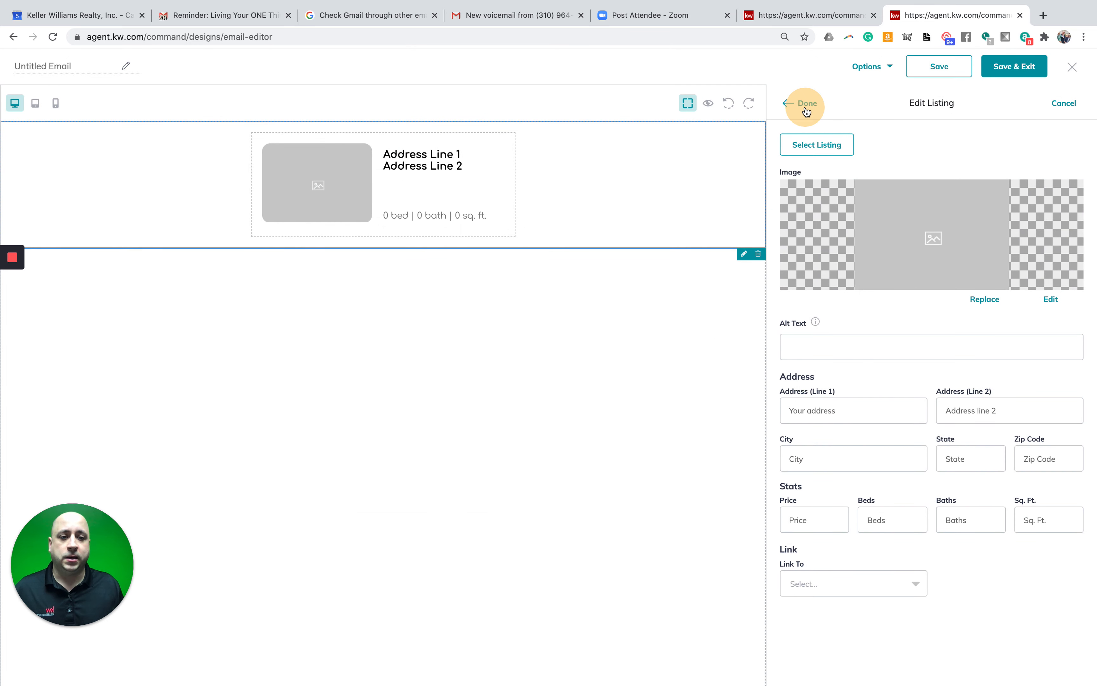
left_click(1064, 105)
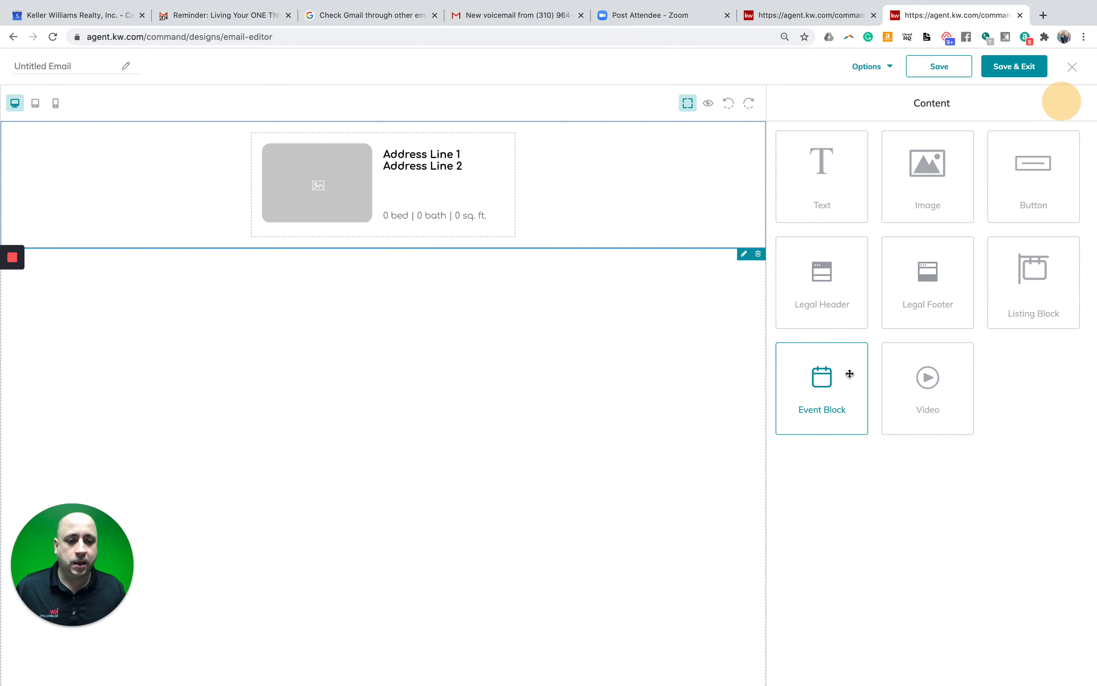
left_click_drag(850, 373, 558, 299)
left_click_drag(800, 171, 411, 259)
left_click_drag(928, 181, 524, 255)
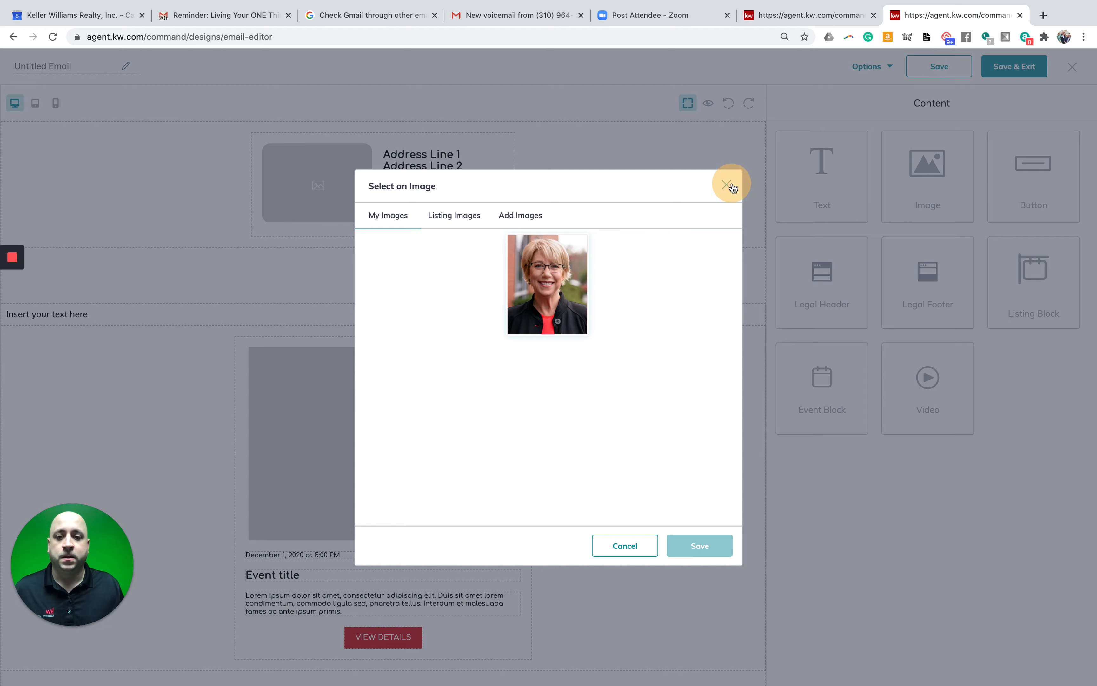
left_click(731, 186)
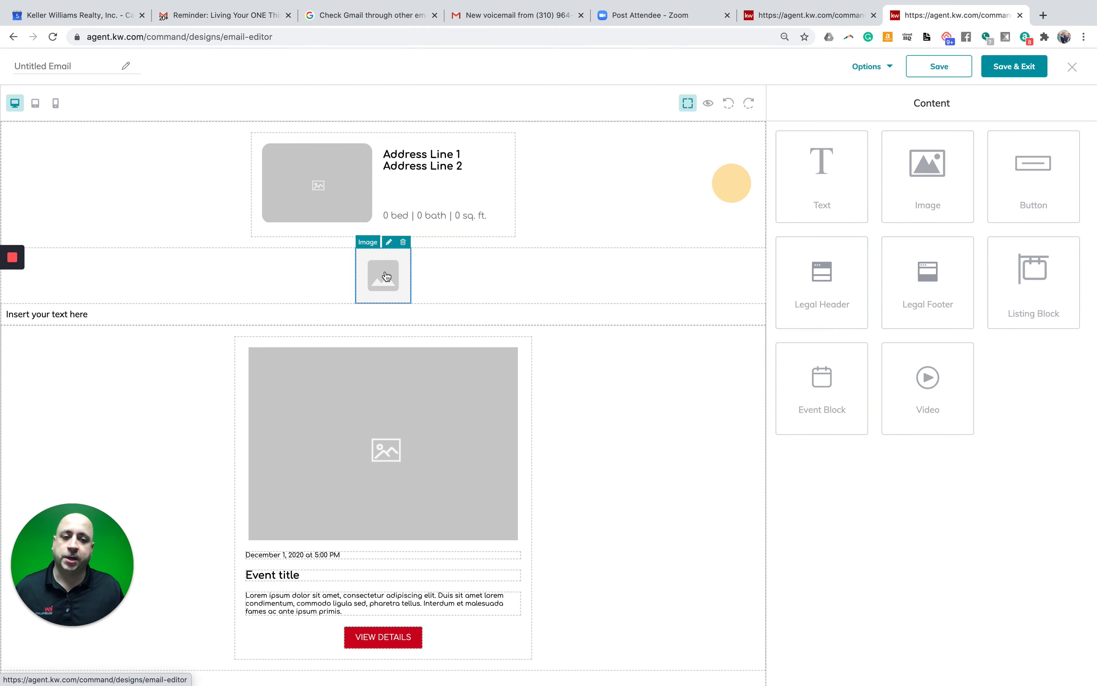
left_click(727, 102)
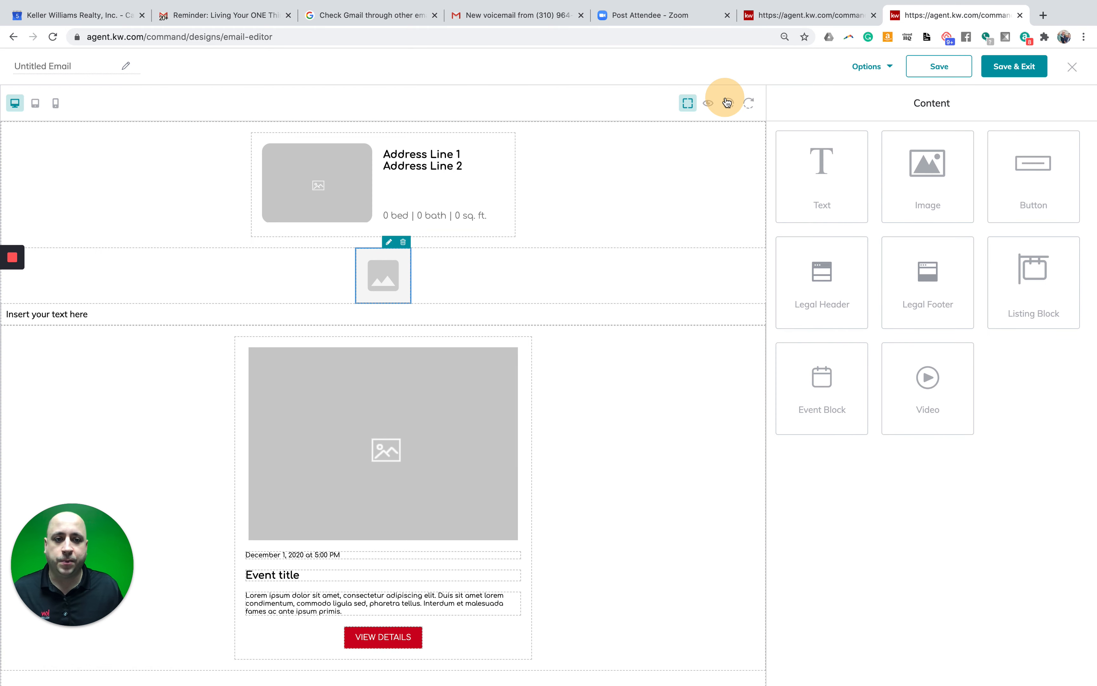
left_click(726, 103)
left_click(727, 102)
left_click(727, 102)
left_click(727, 103)
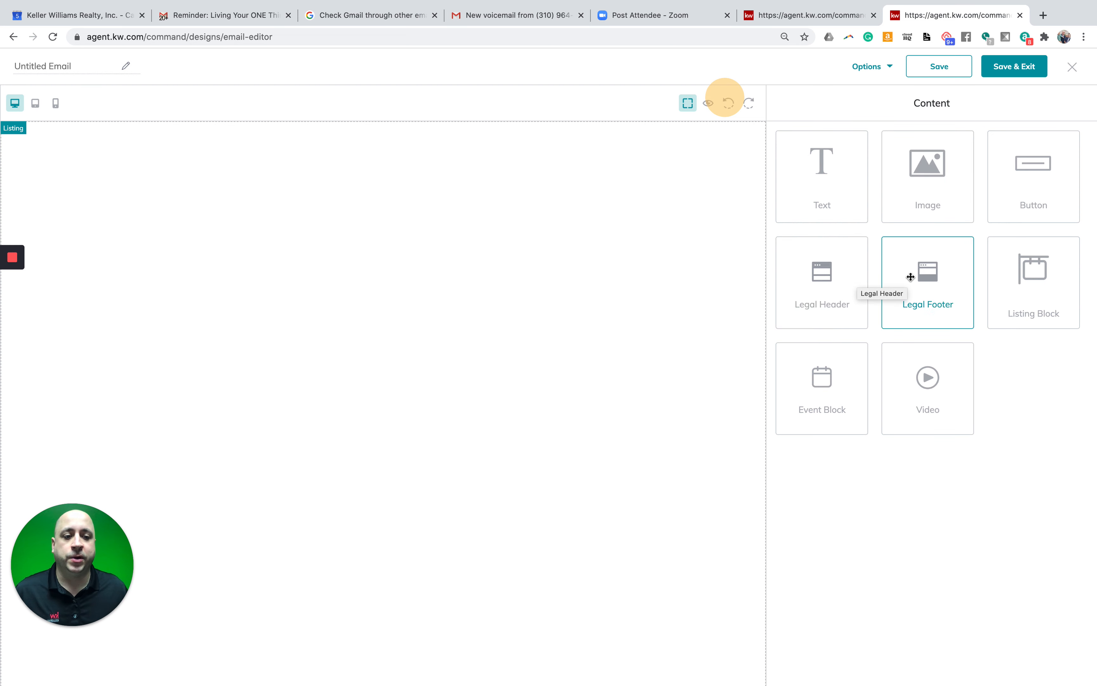
- Add a legal header, a text block, the portrait image and a legal footer to the email
left_click_drag(824, 275, 516, 177)
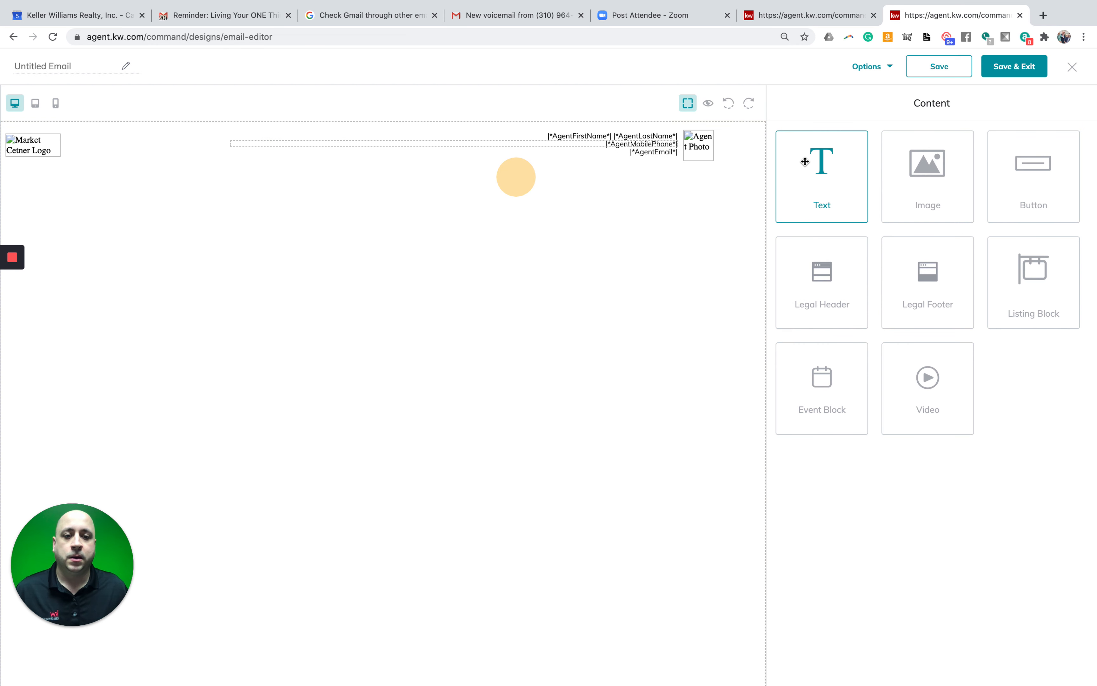
left_click_drag(804, 162, 502, 244)
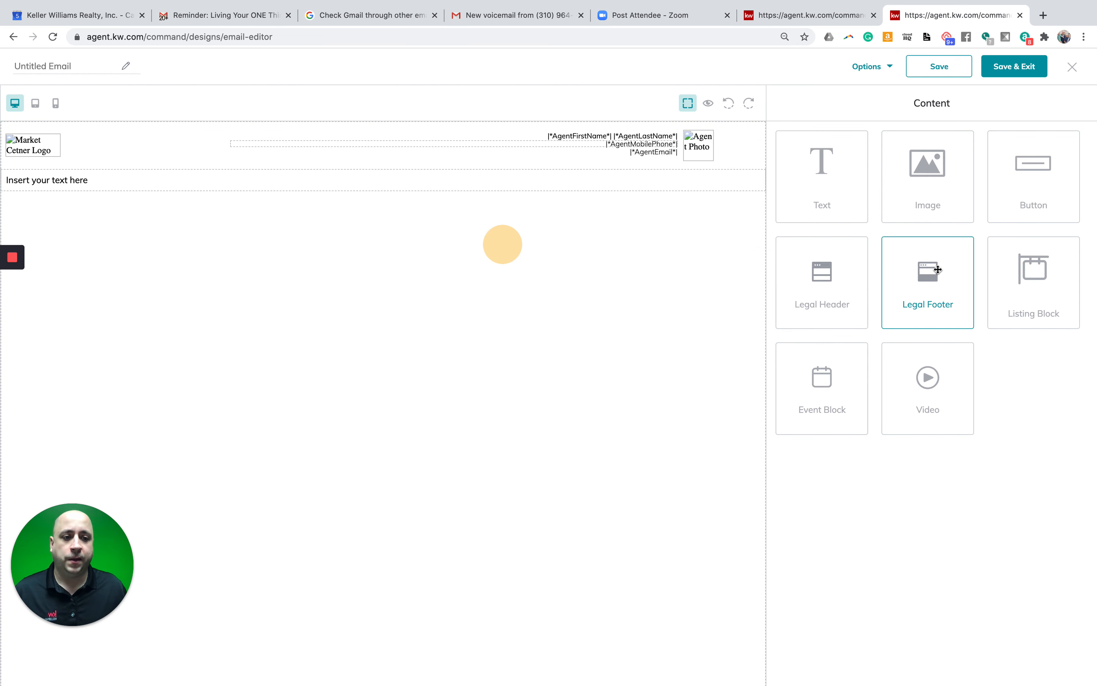
left_click_drag(950, 184, 561, 279)
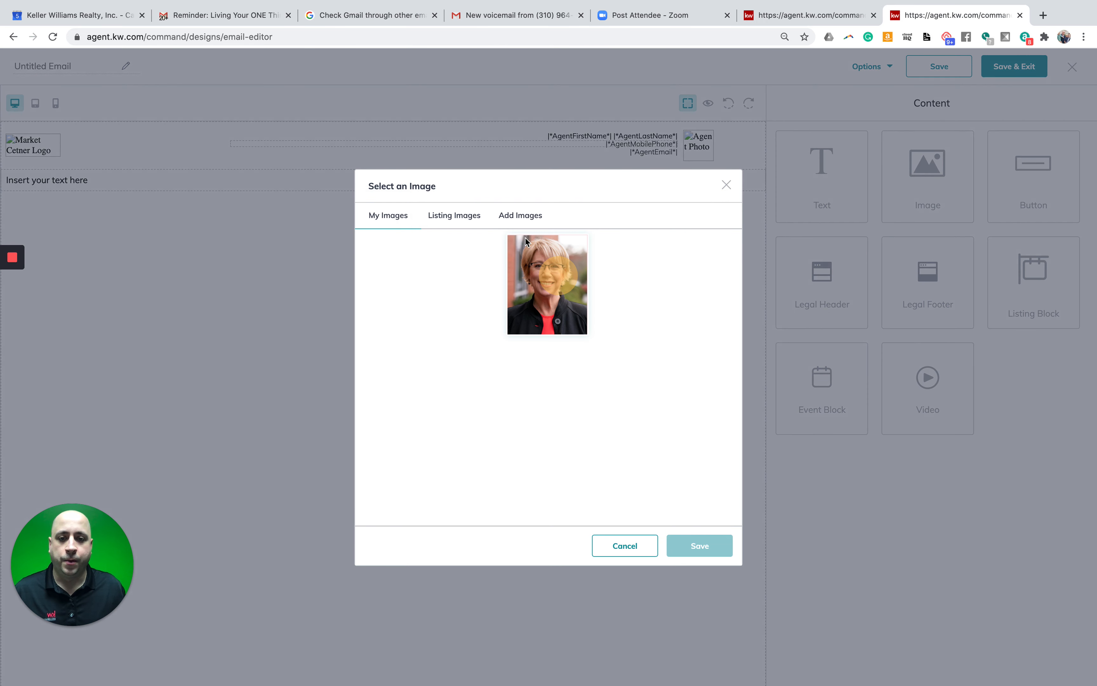
left_click(550, 271)
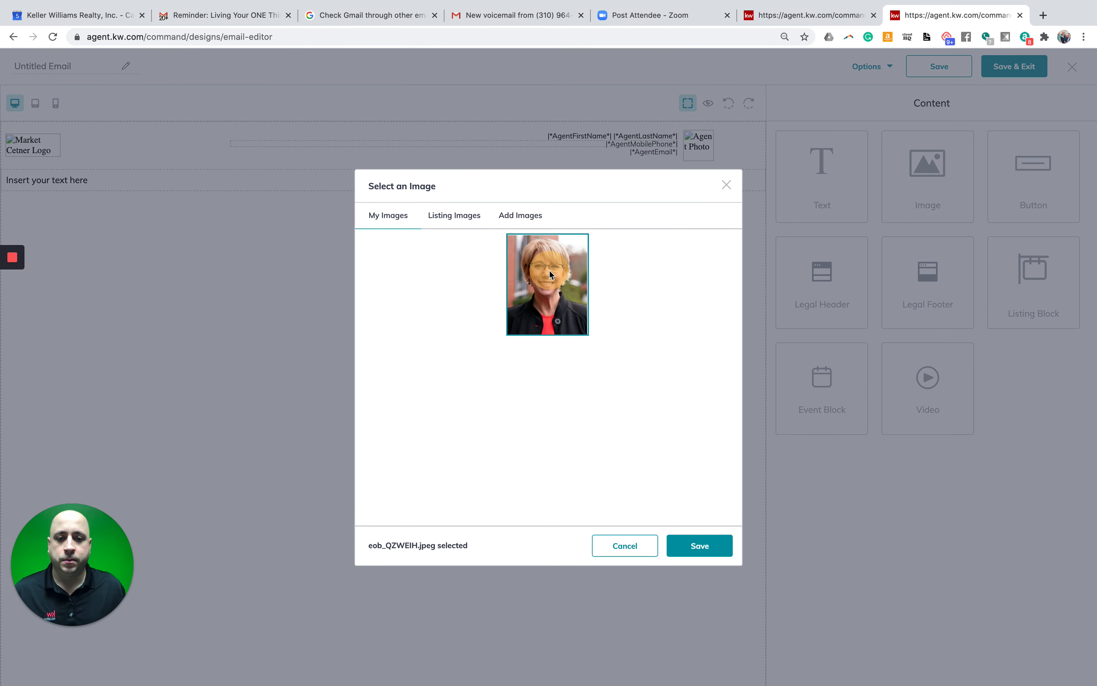
left_click(699, 545)
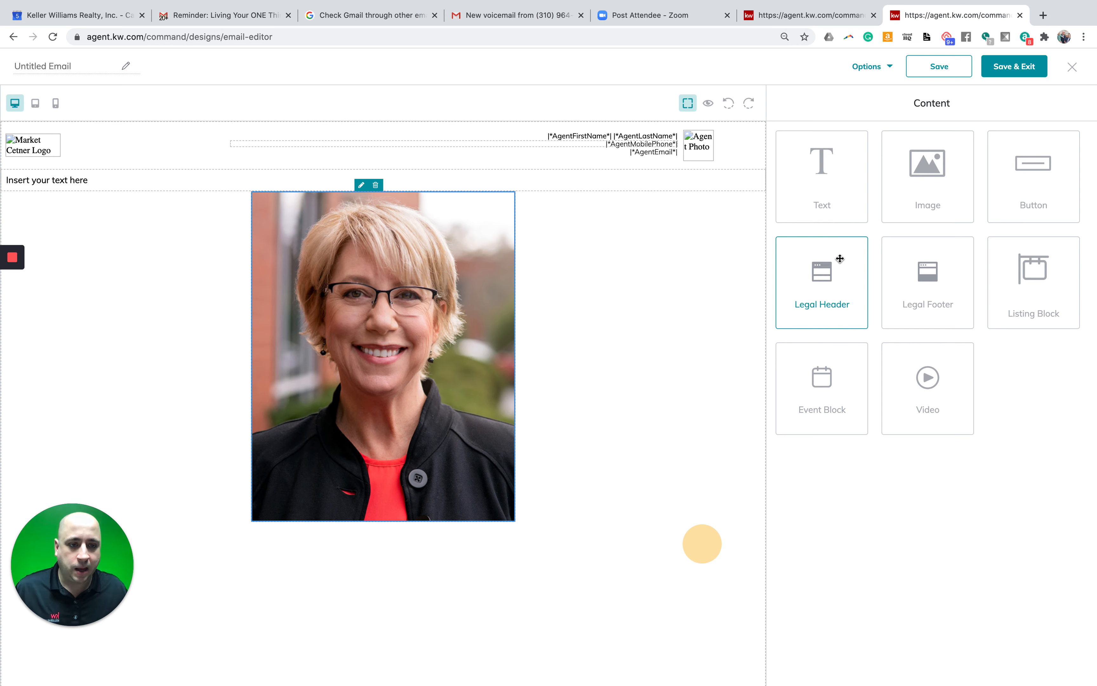
left_click_drag(913, 275, 568, 507)
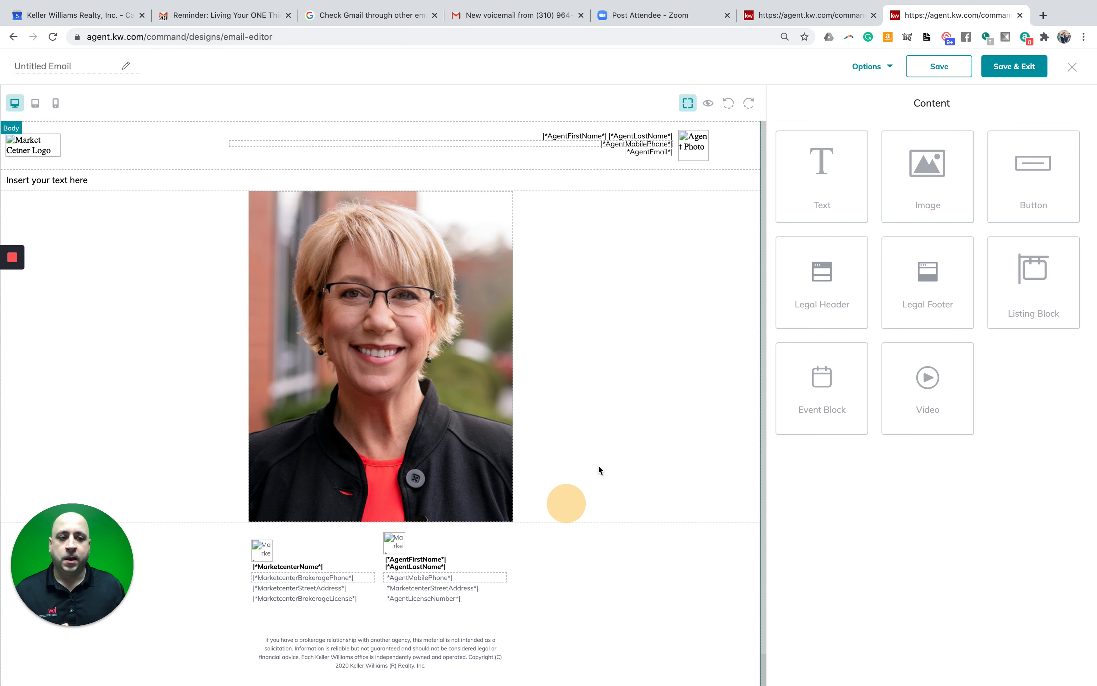
- Drop a listing block under the portrait, skip choosing a listing, and confirm the empty block
left_click_drag(1036, 283, 510, 478)
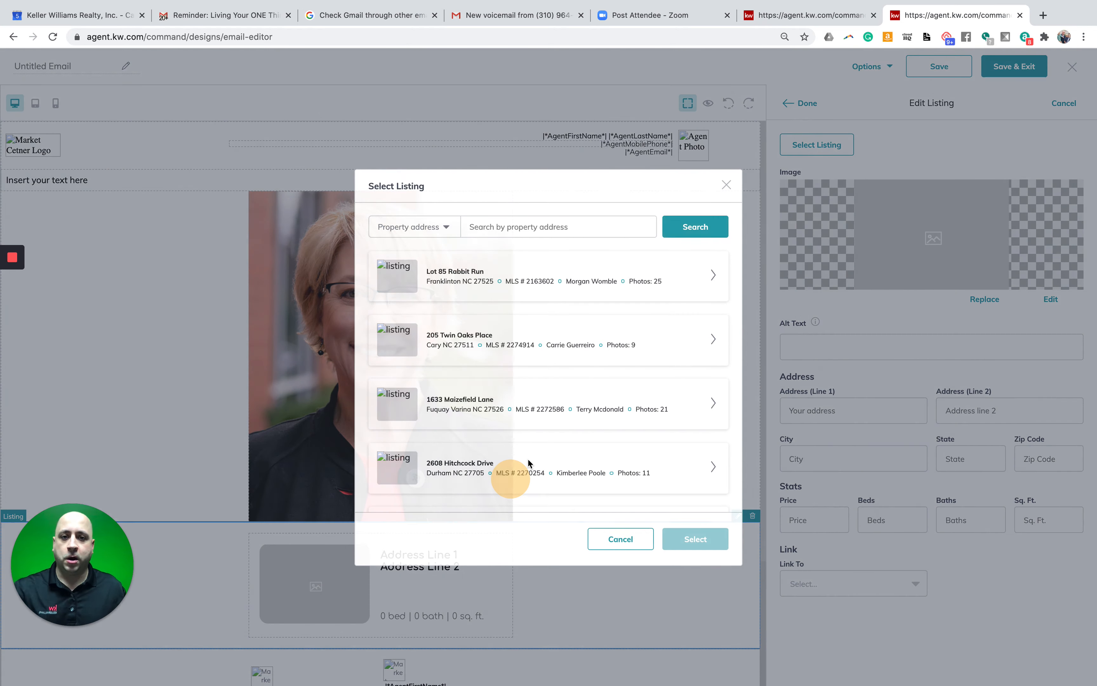
left_click(730, 183)
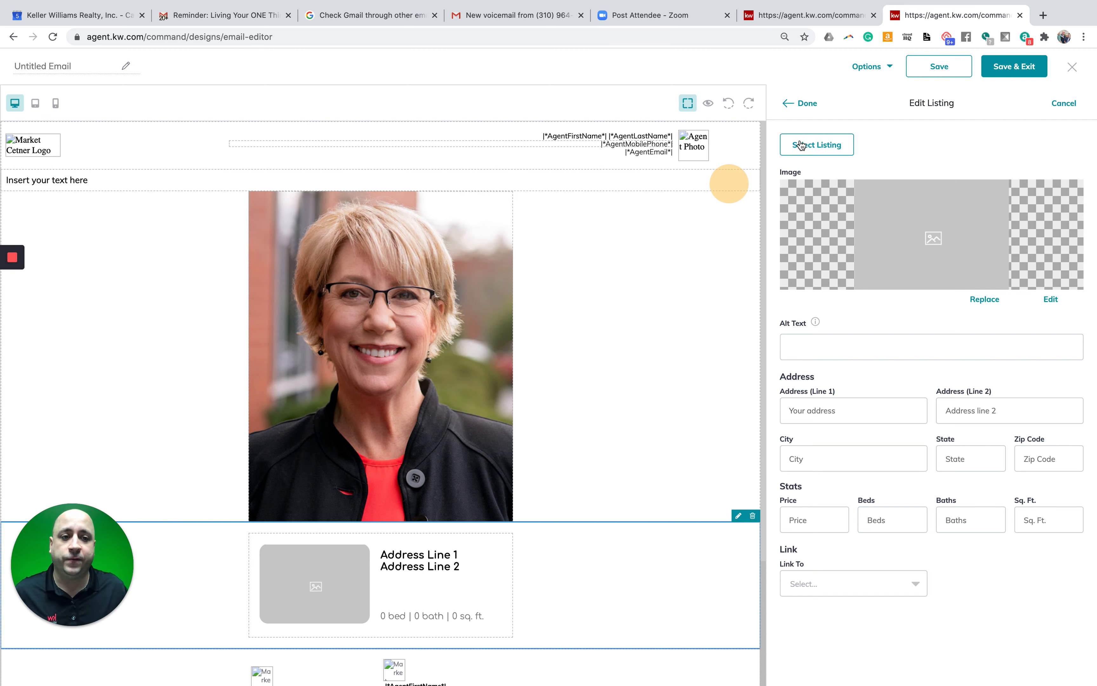
left_click(806, 105)
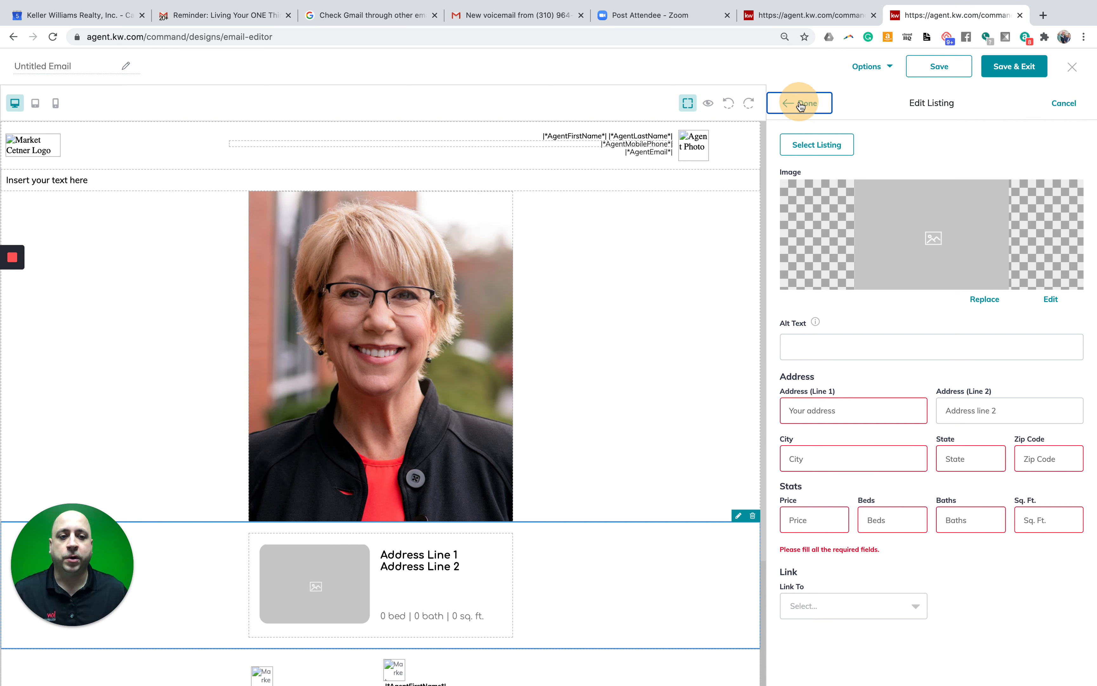
left_click(788, 70)
left_click(801, 103)
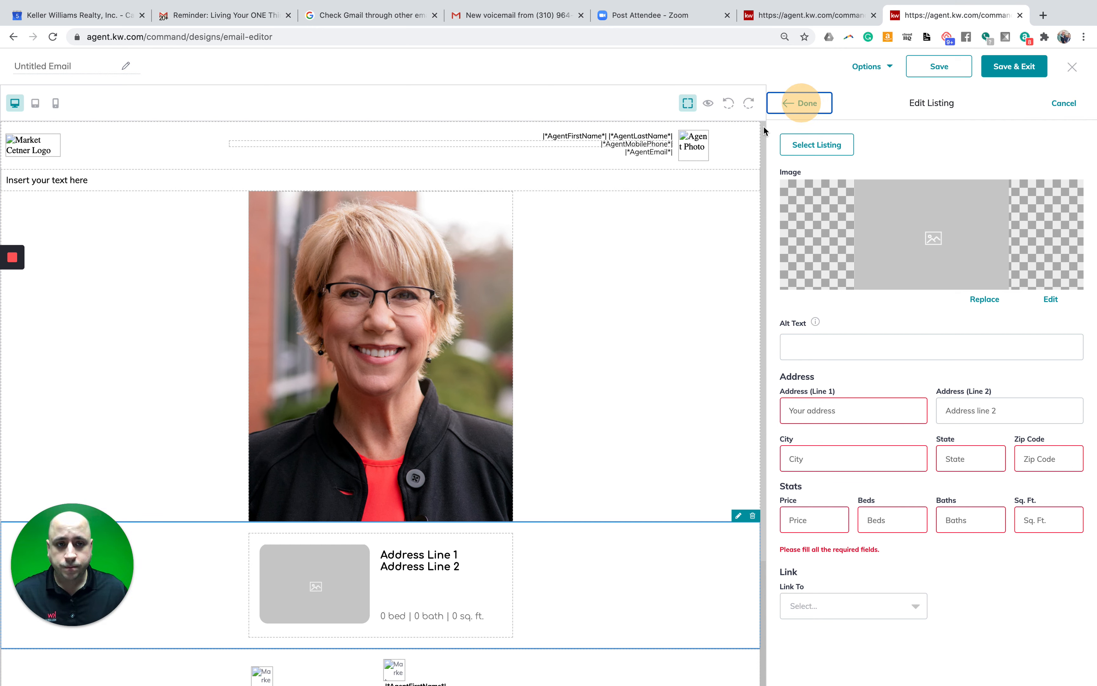
- Discard the listing edits and undo each added block, header row and image until nothing remains
left_click(1063, 103)
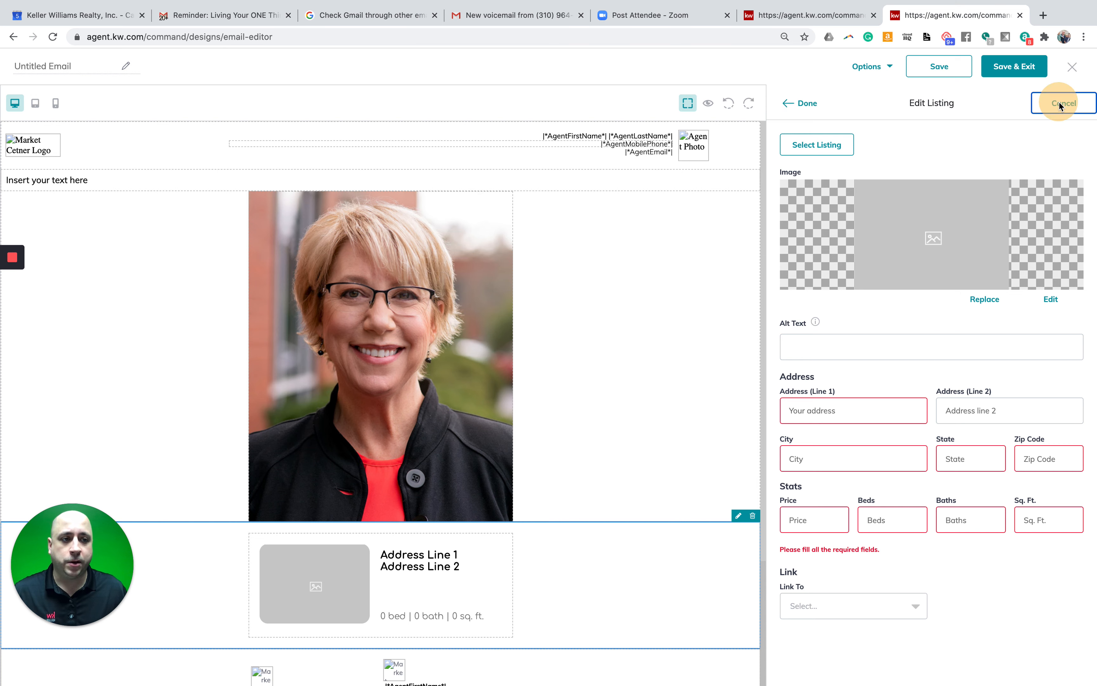
left_click(729, 107)
left_click(728, 108)
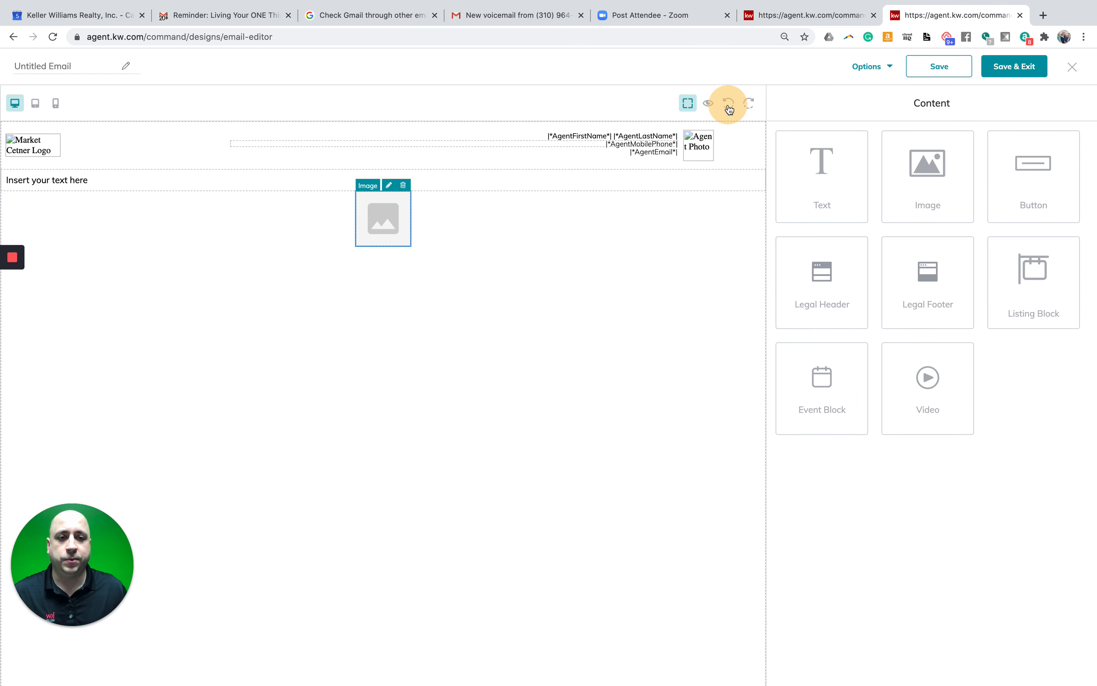
left_click(729, 108)
left_click(728, 108)
left_click(729, 108)
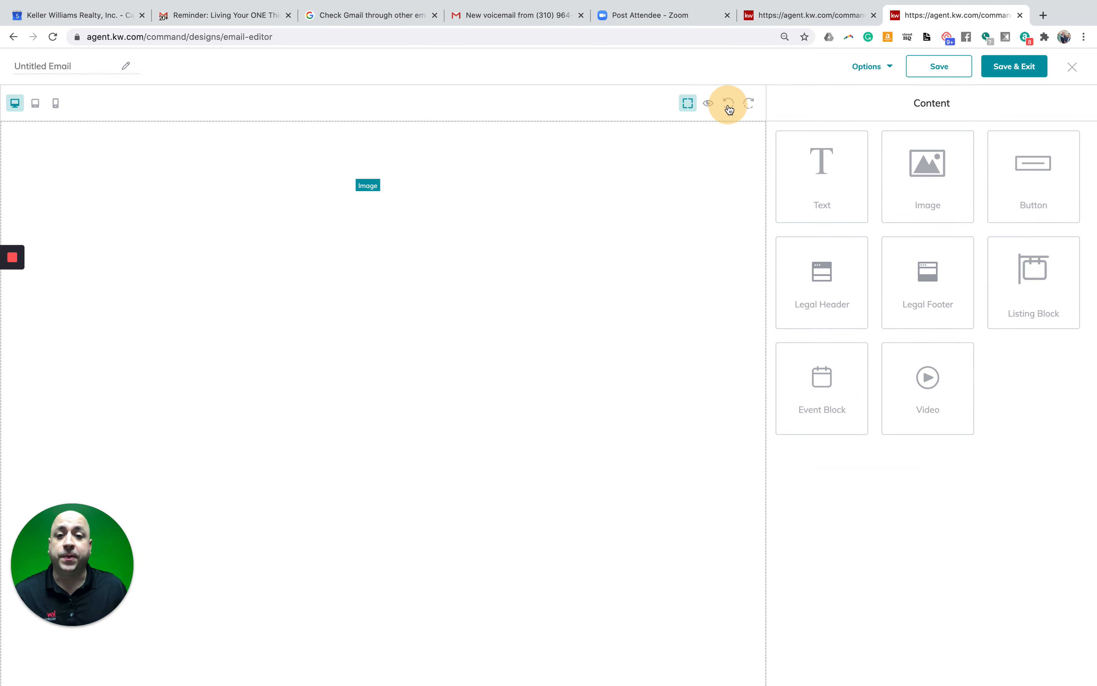
left_click(729, 108)
left_click(573, 210)
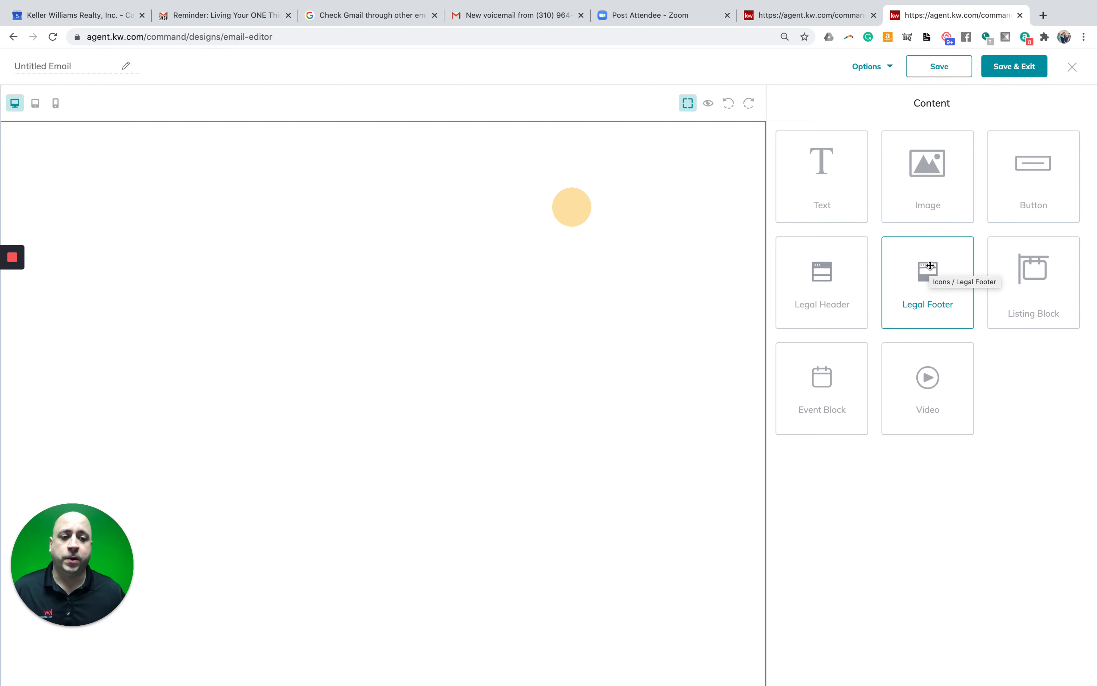
- Add a Legal Footer block, stack two Button blocks above it, and select the top button
left_click_drag(930, 266, 521, 381)
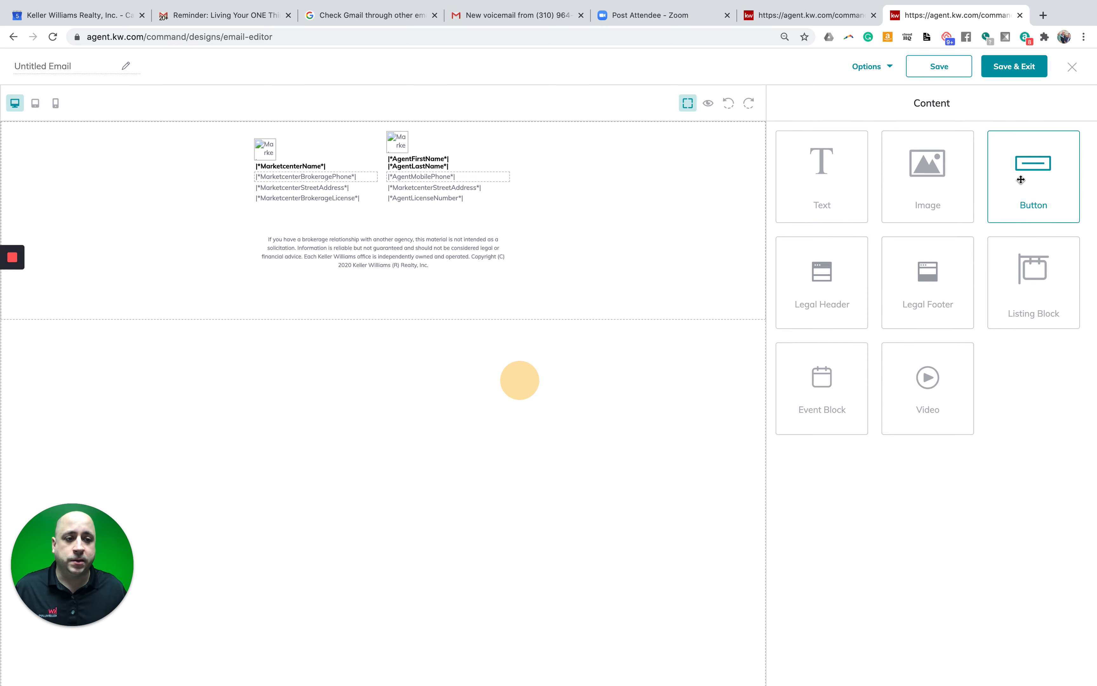
left_click_drag(1020, 180, 493, 141)
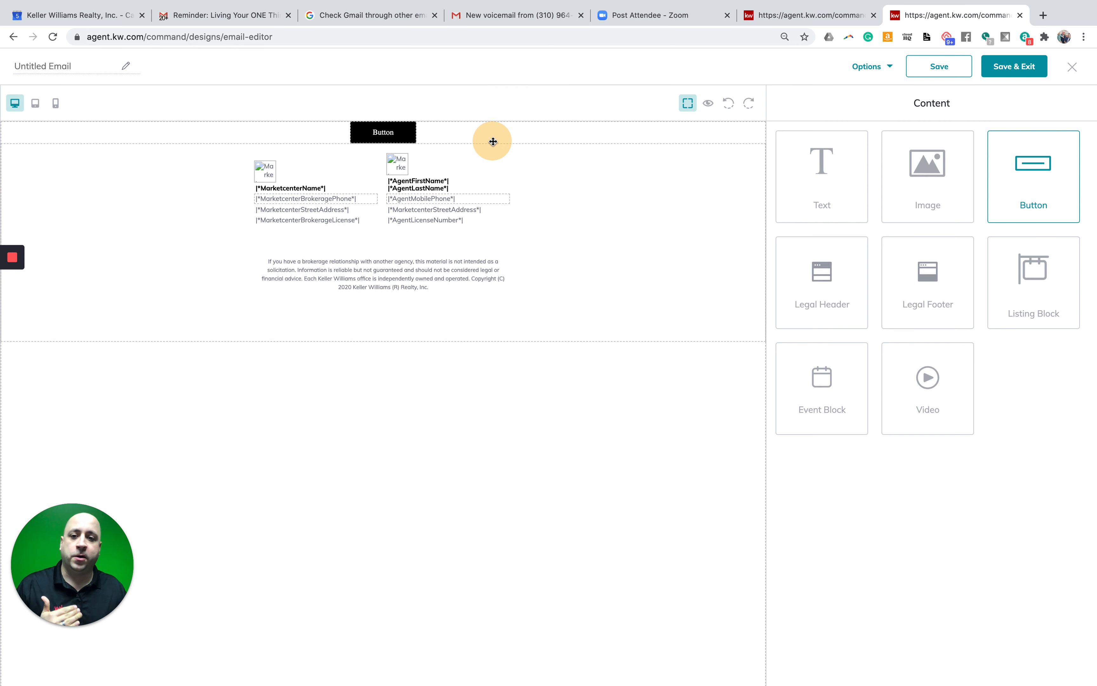
left_click_drag(1024, 178, 466, 126)
left_click(394, 135)
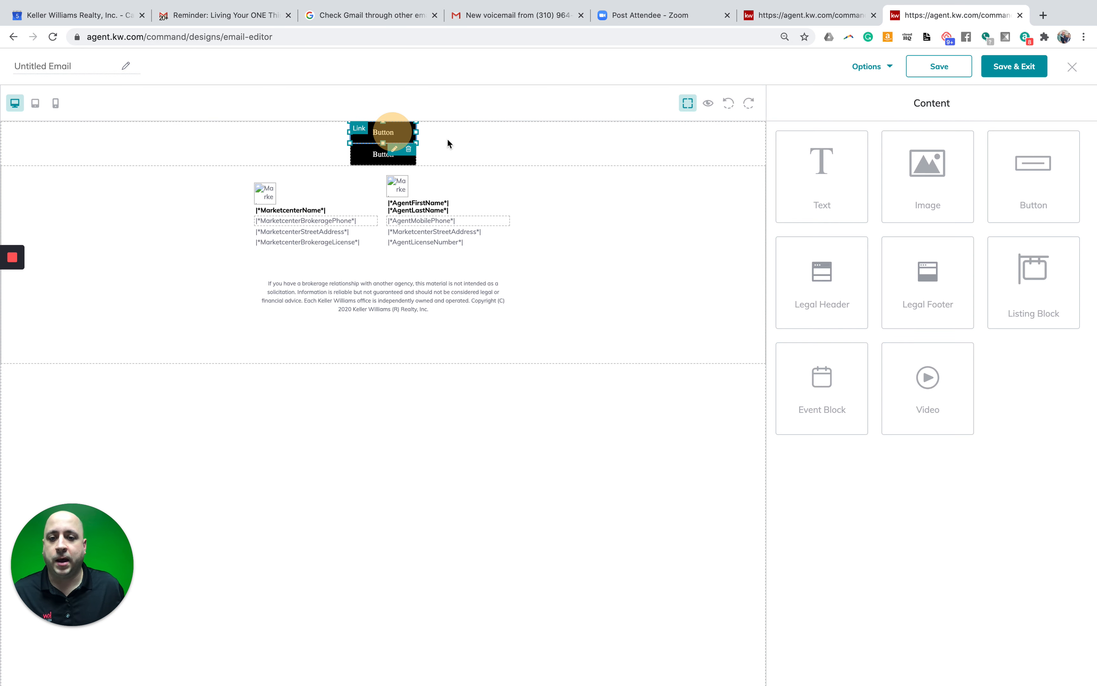
left_click(514, 128)
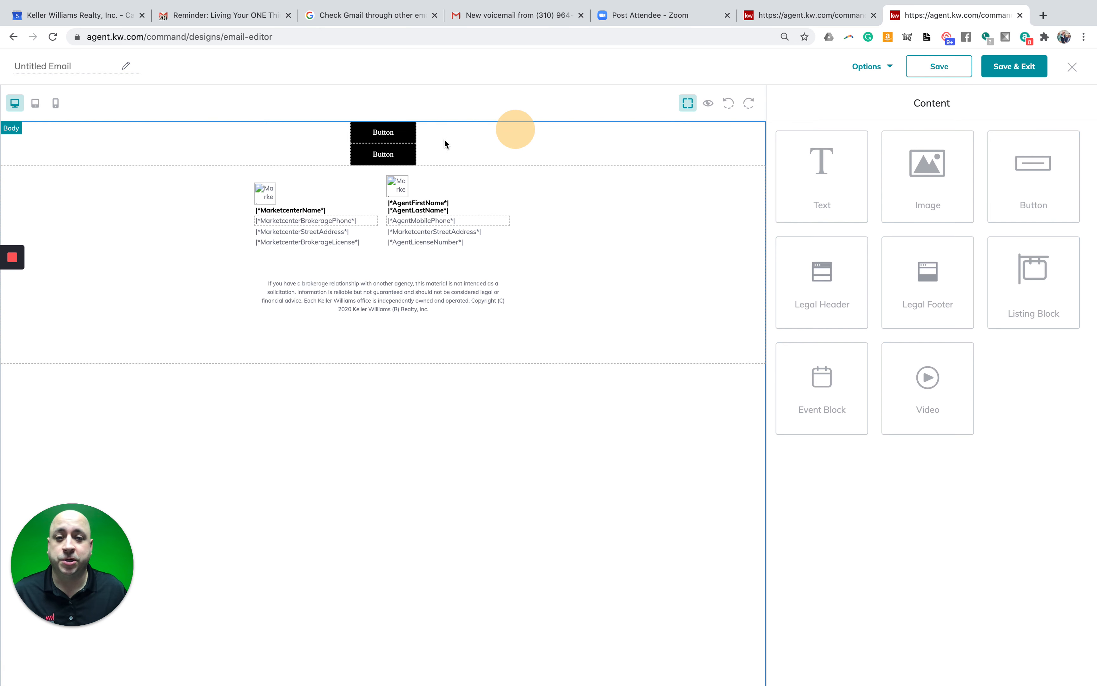
left_click(396, 133)
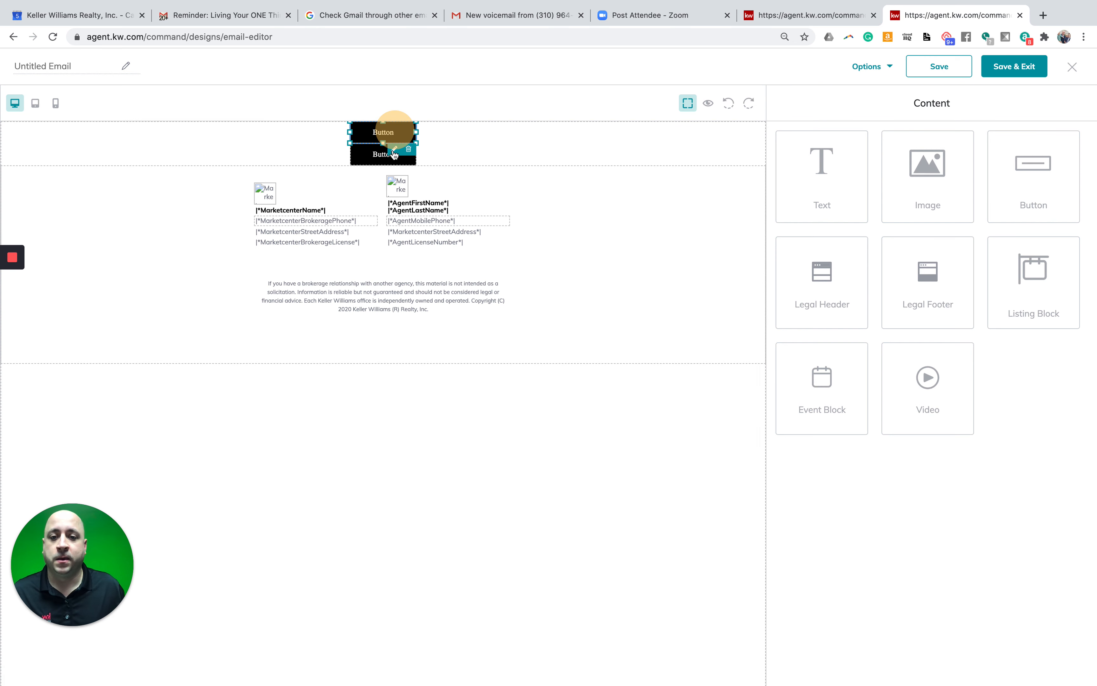
left_click(393, 151)
- Replace the top button's text with 'Facebook'
left_click(872, 169)
double_click(871, 169)
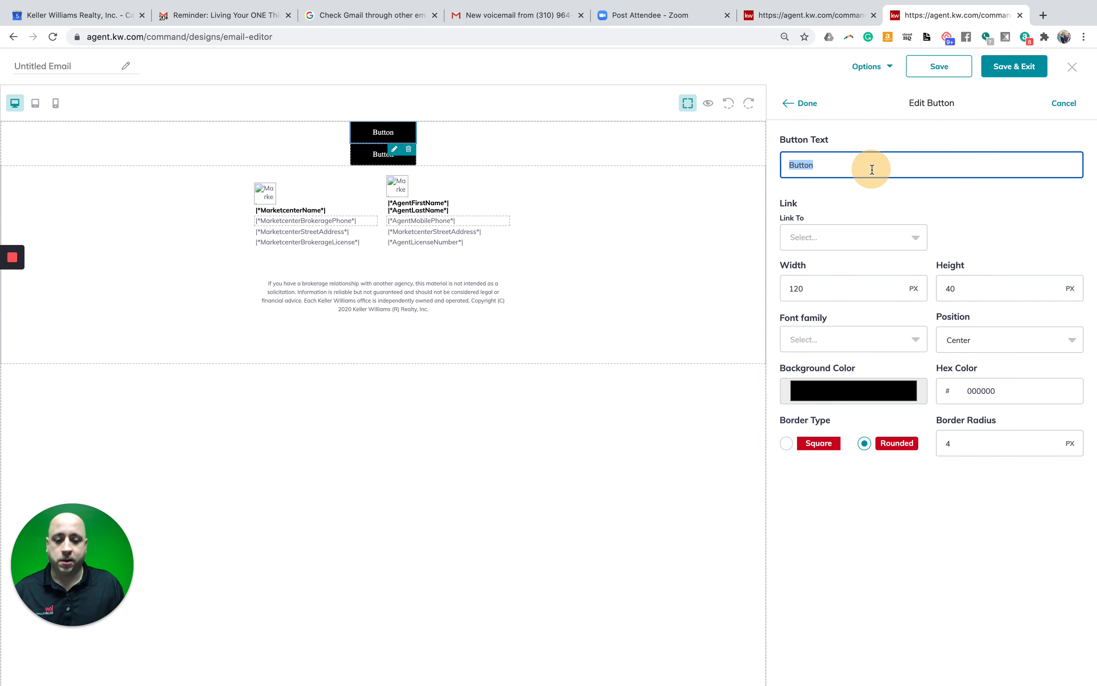
type("Facebook")
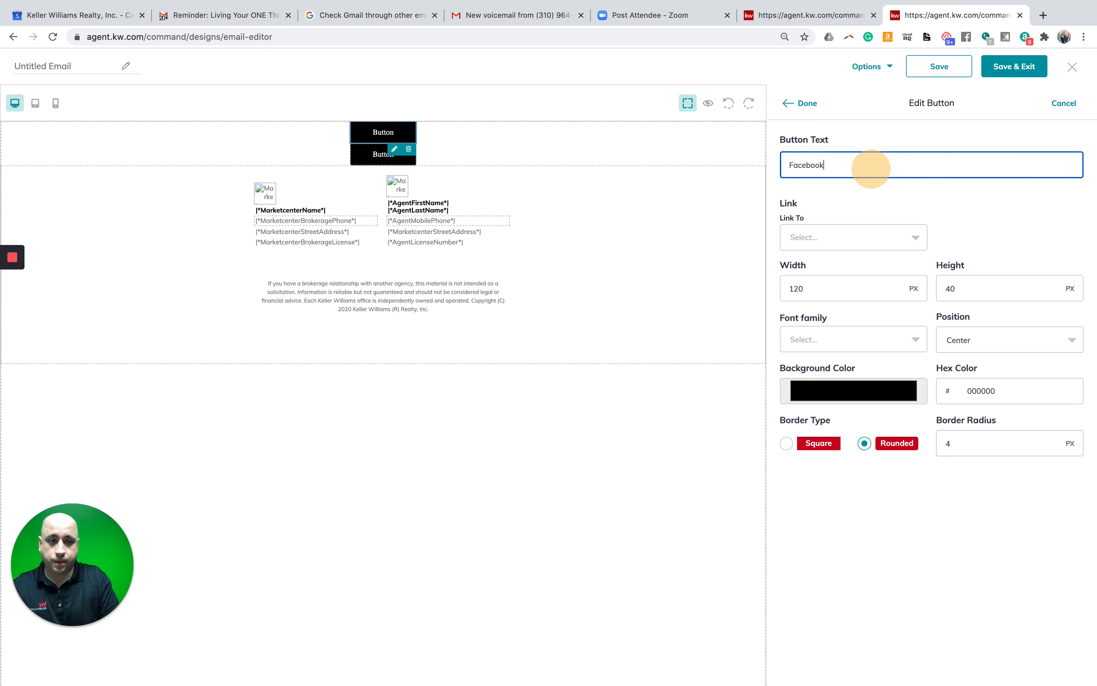
- Link the button to a Facebook web address, then open a new browser tab
left_click(846, 235)
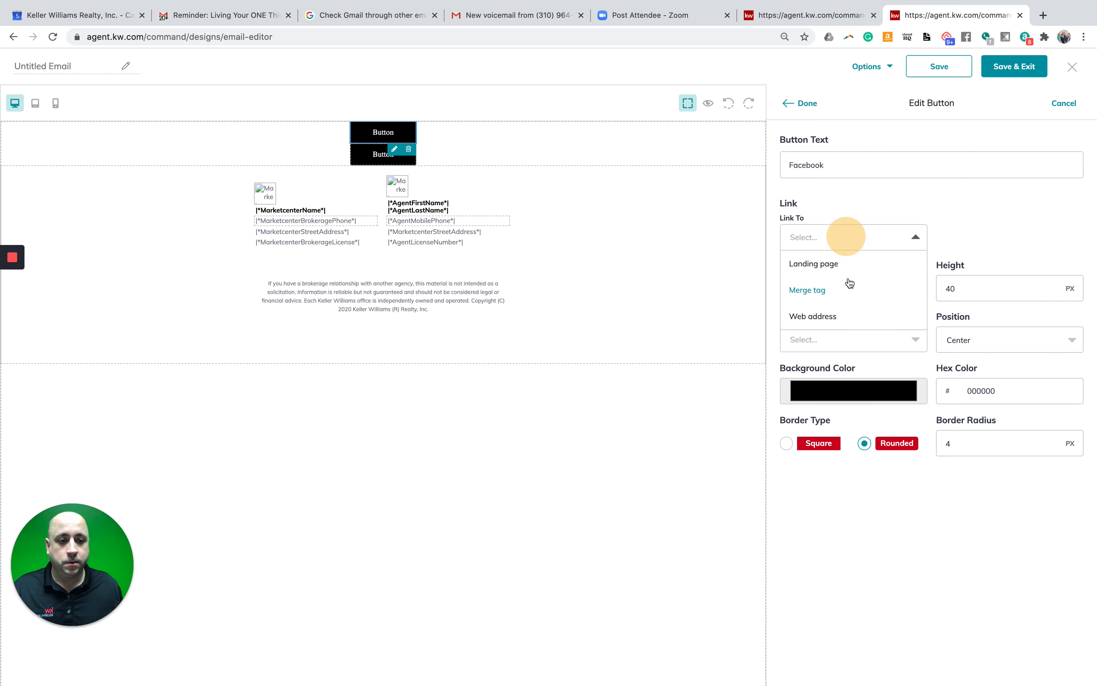
left_click(828, 315)
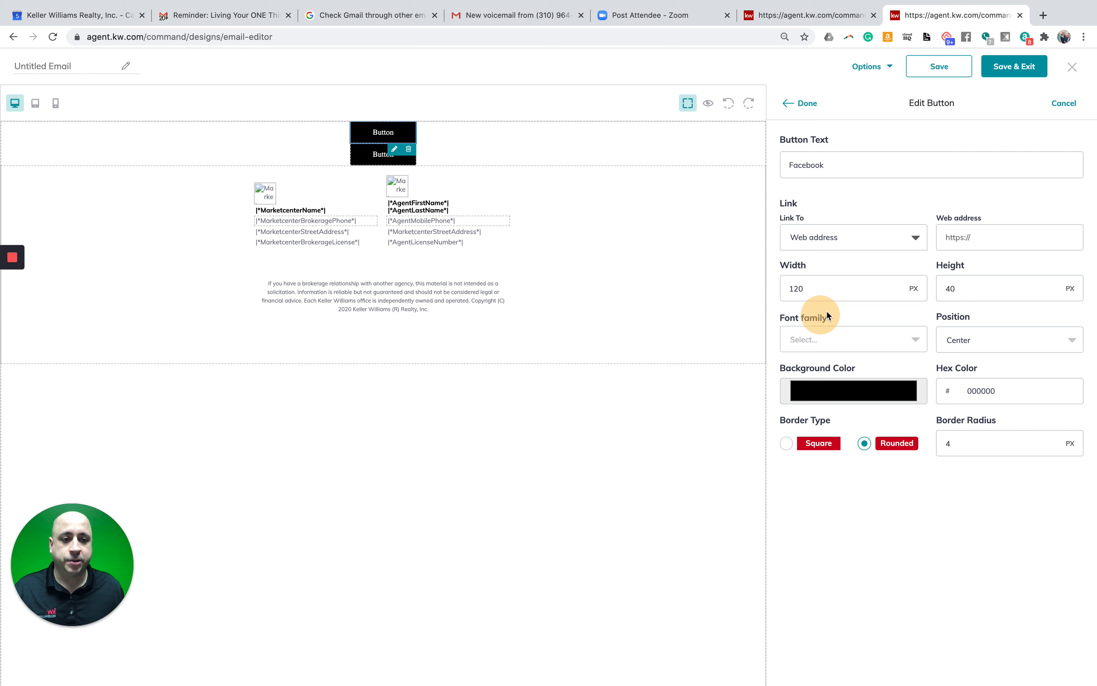
left_click(985, 235)
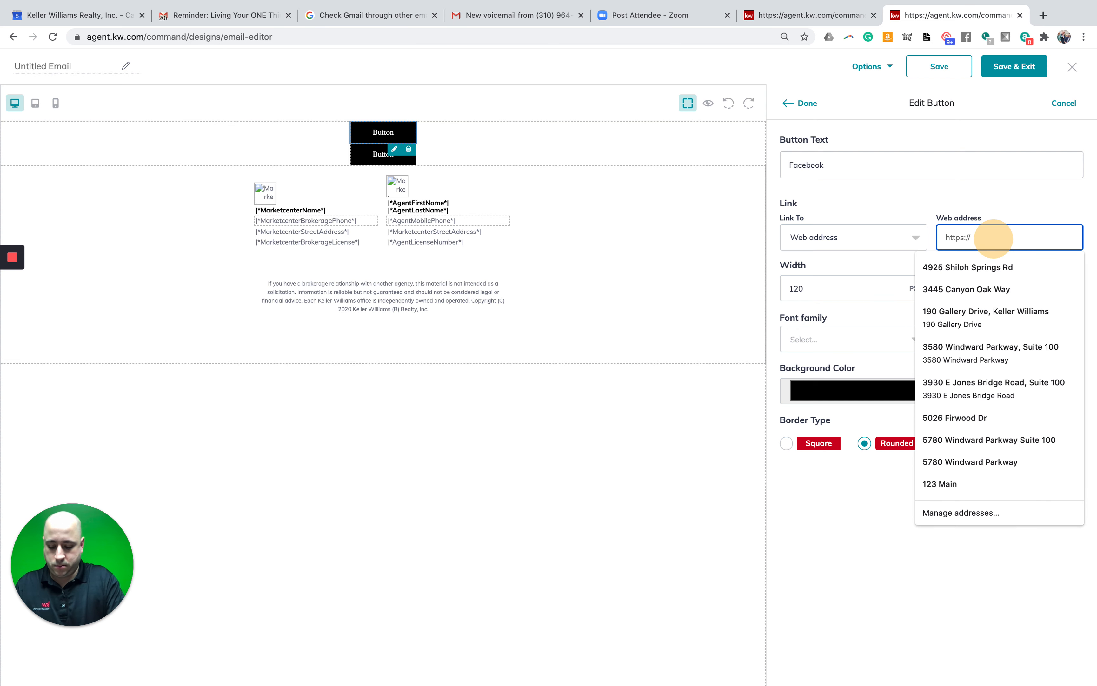
type("https:facebook.com/")
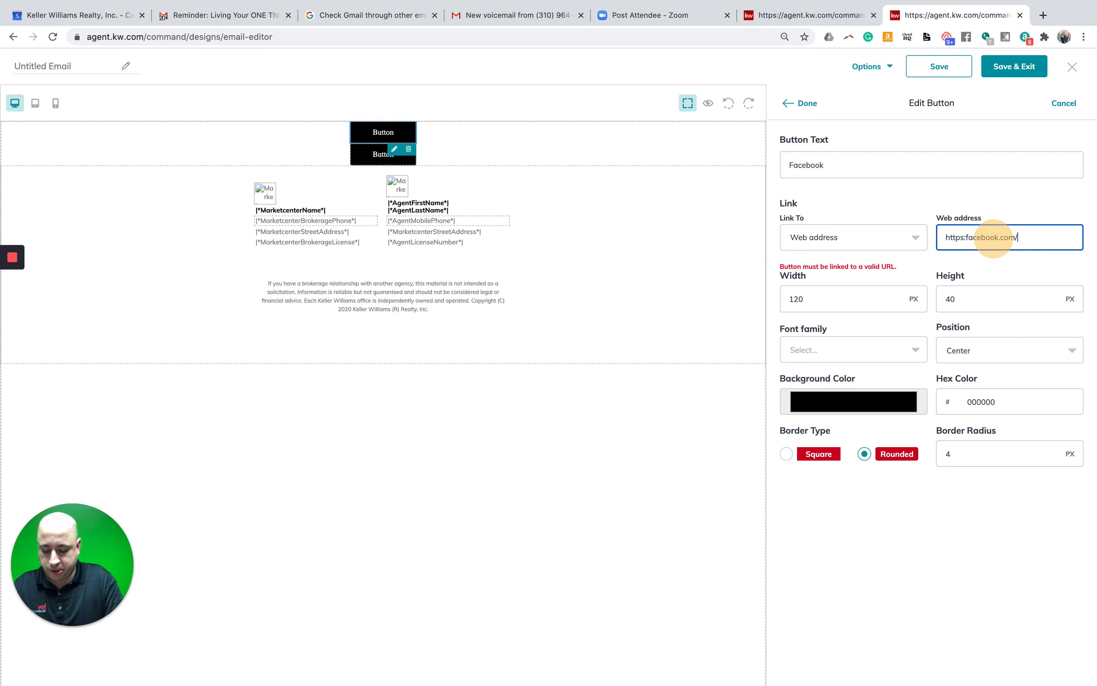
type("mmandwithsam")
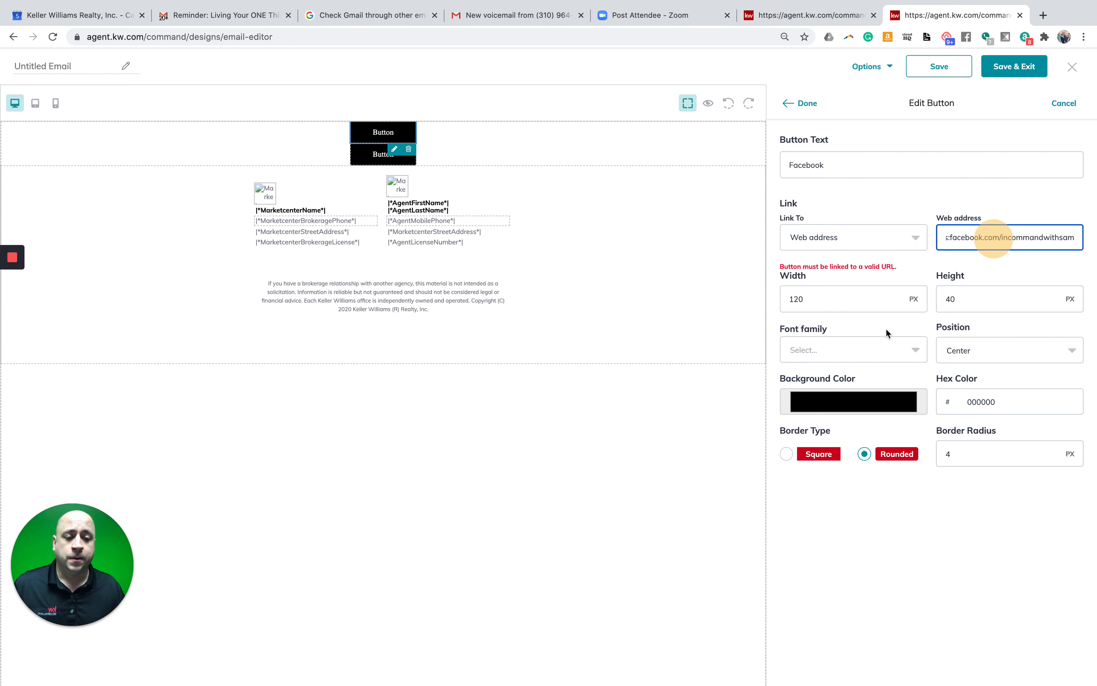
left_click(912, 349)
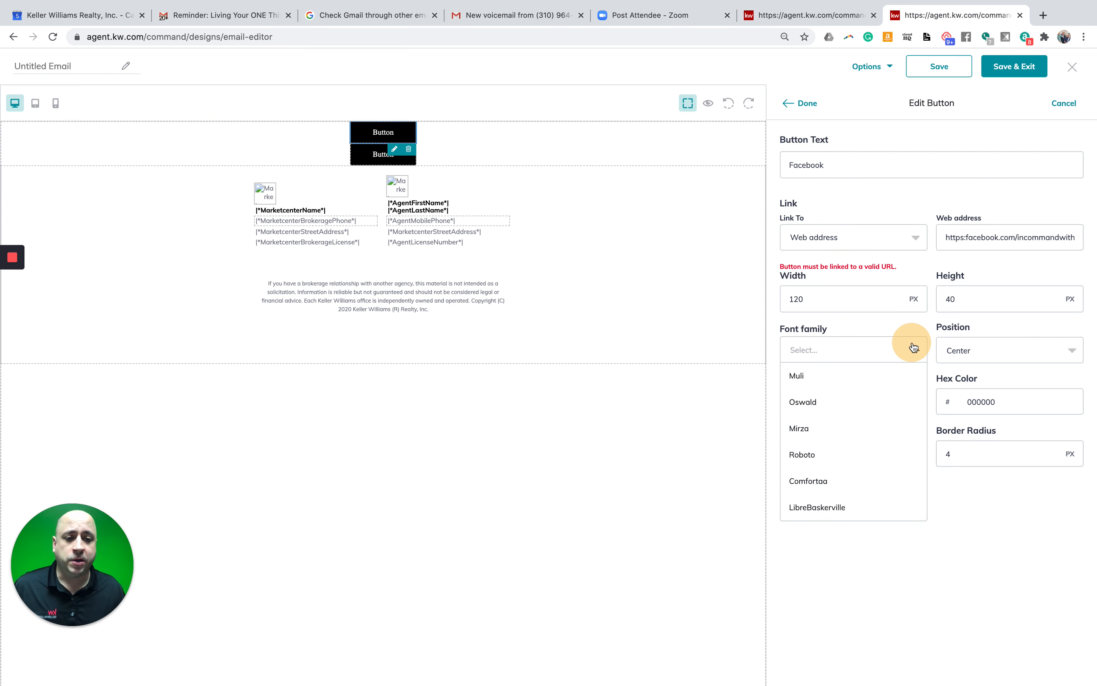
left_click(941, 494)
left_click(1044, 16)
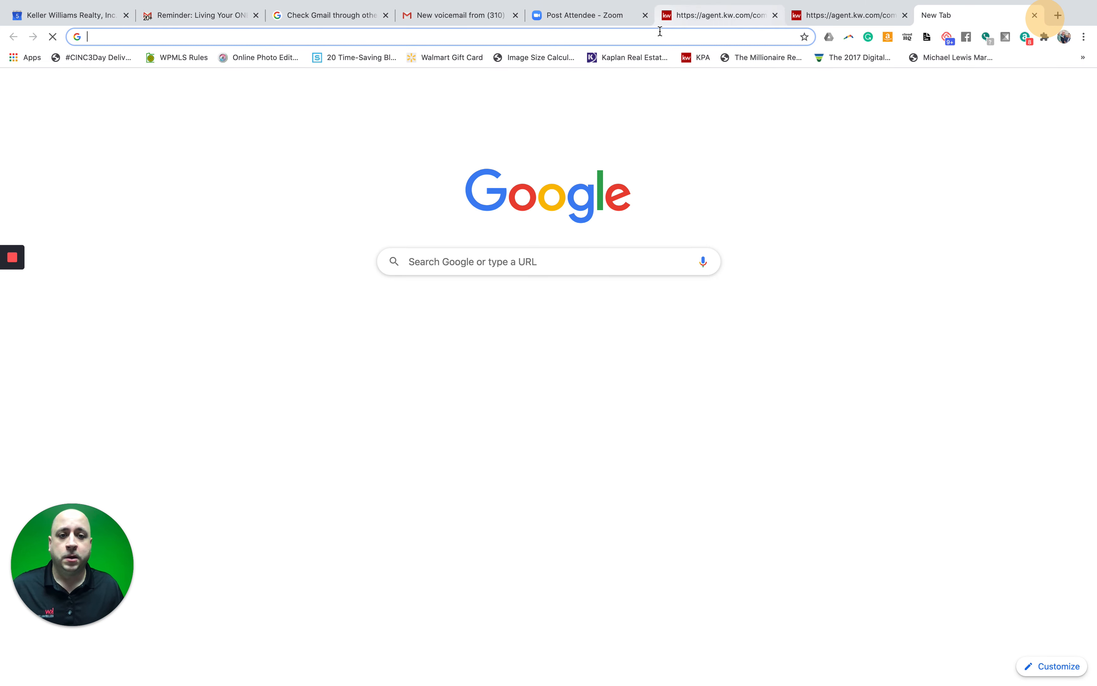
- Google 'facebook color', copy the hex code 3b5998, and go back to the editor tab
left_click(659, 30)
type("faceboo")
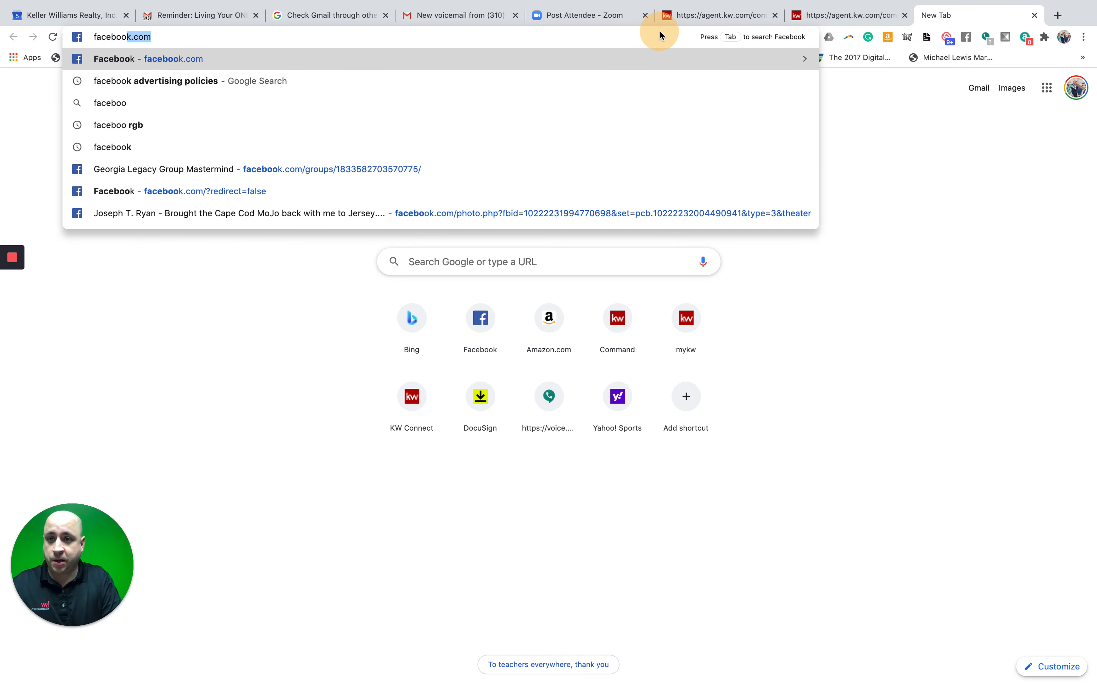
type("k color")
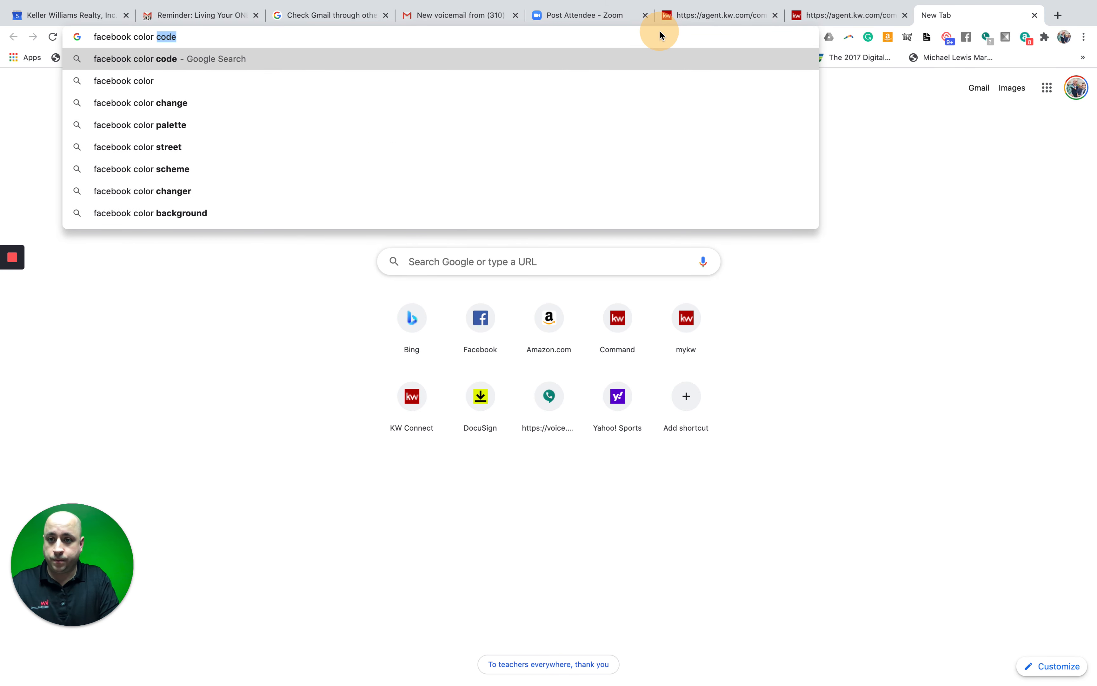
key("Return")
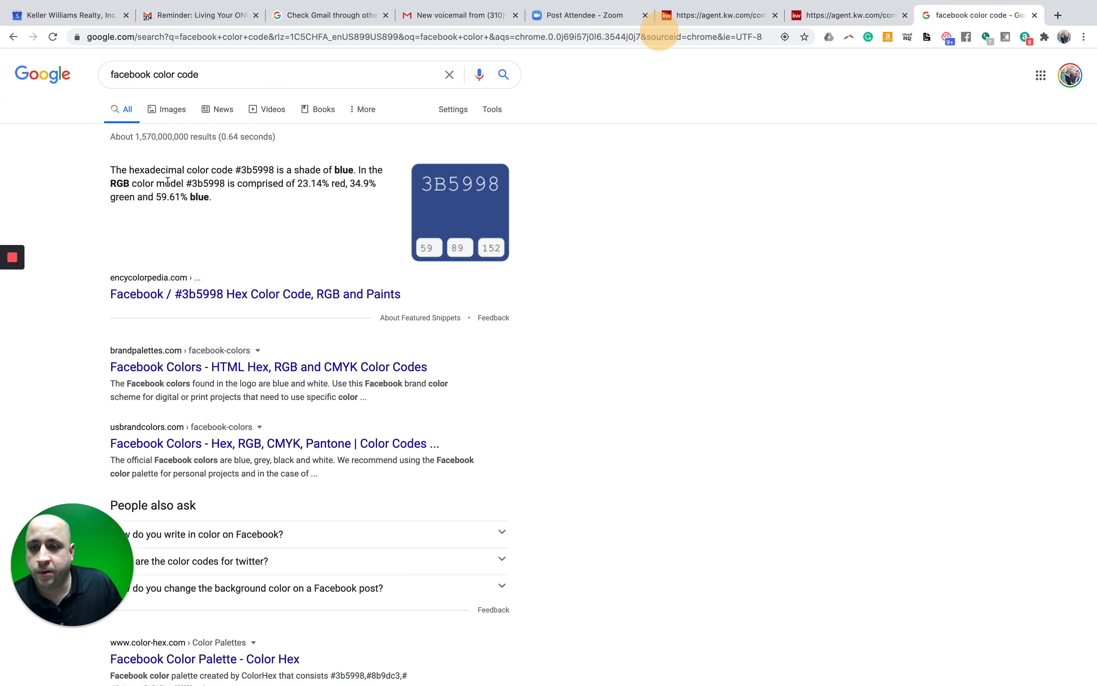
left_click_drag(241, 169, 271, 167)
key("super+c")
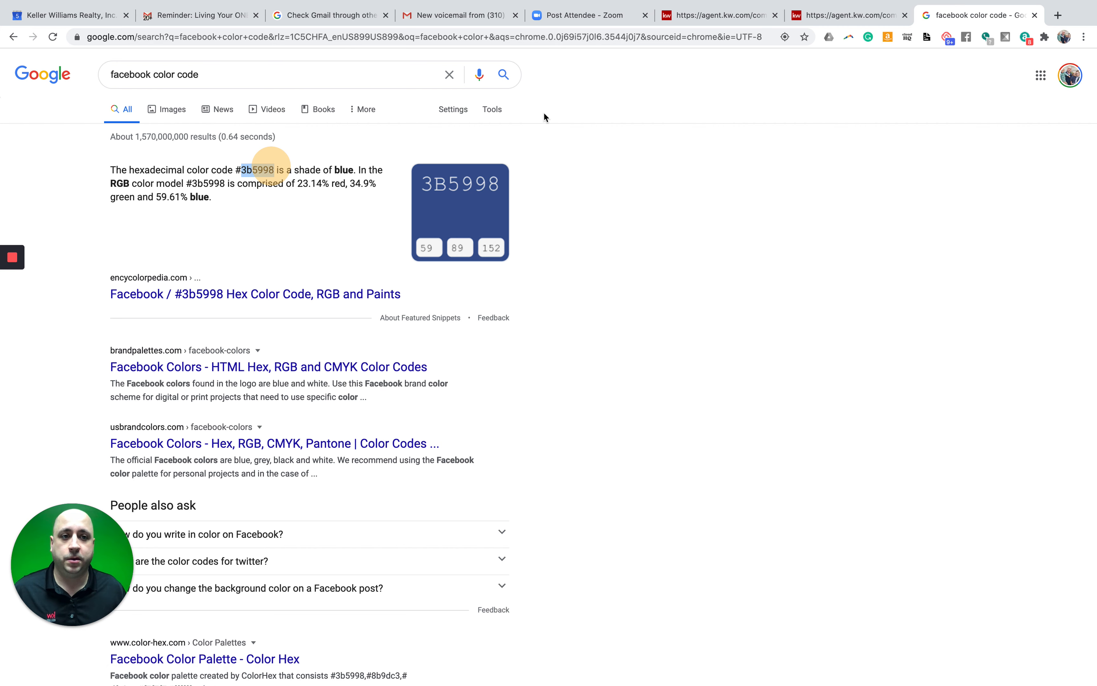
left_click(814, 18)
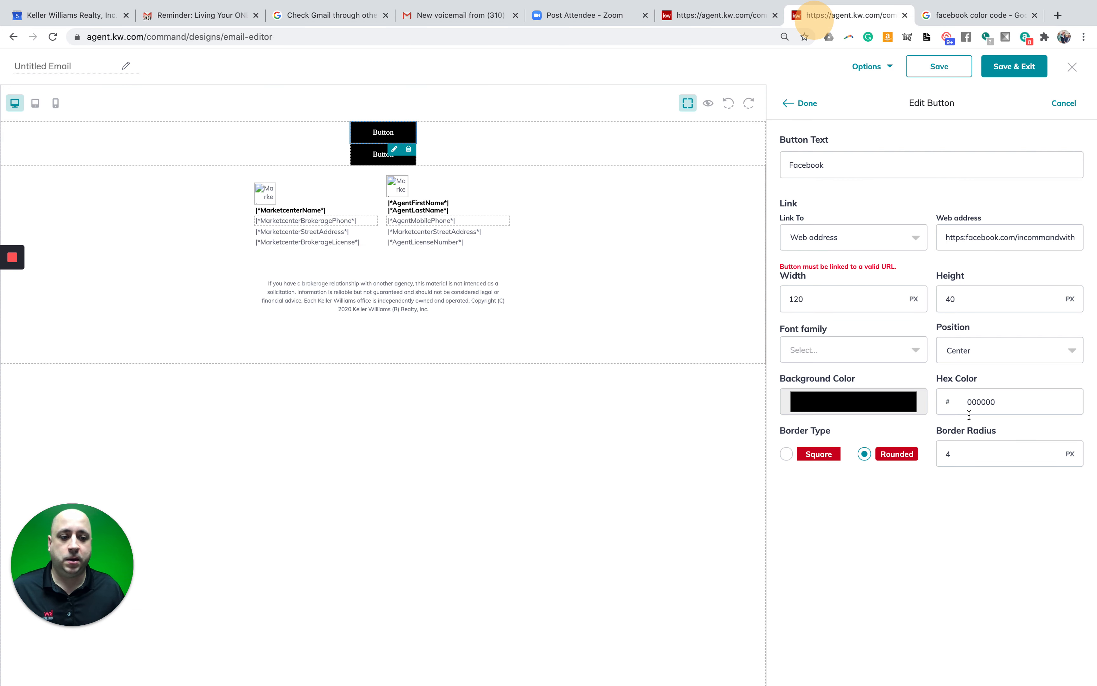
- Paste 3b5998 over 000000 in the button's Hex Color field
left_click(985, 401)
double_click(985, 401)
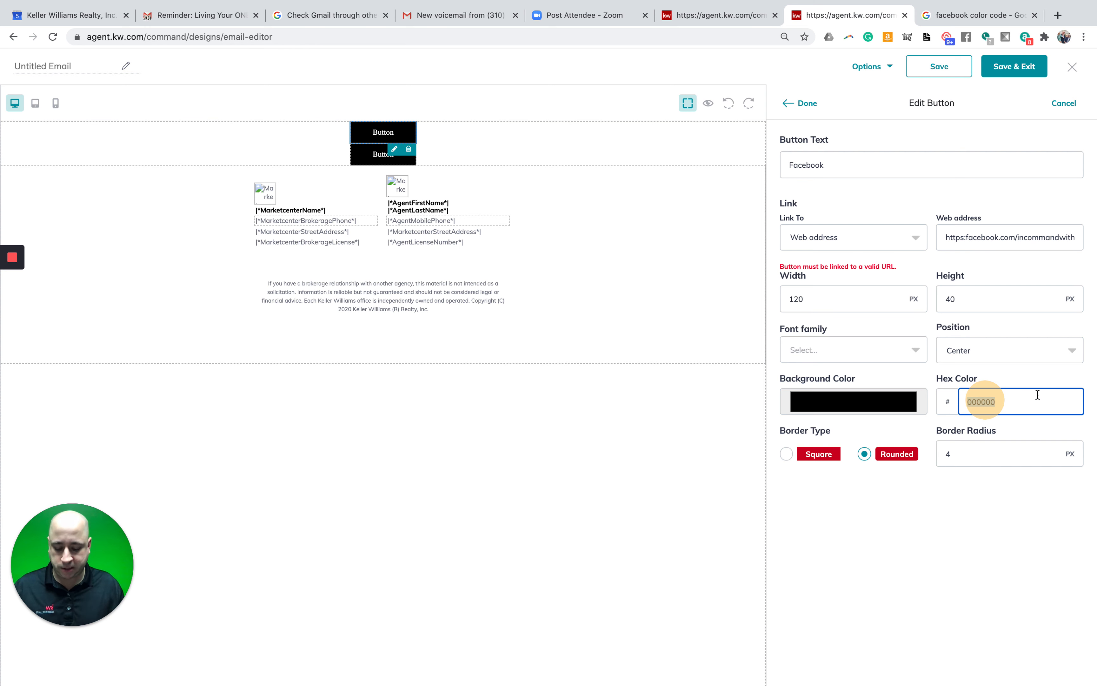
key("super+v")
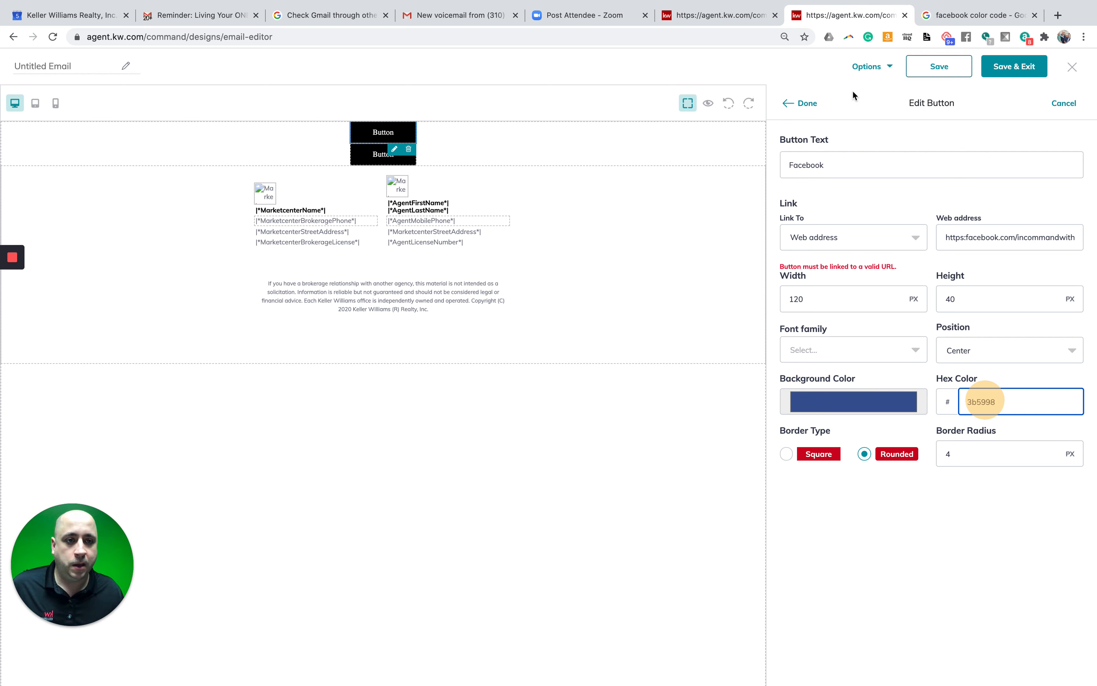
left_click(807, 105)
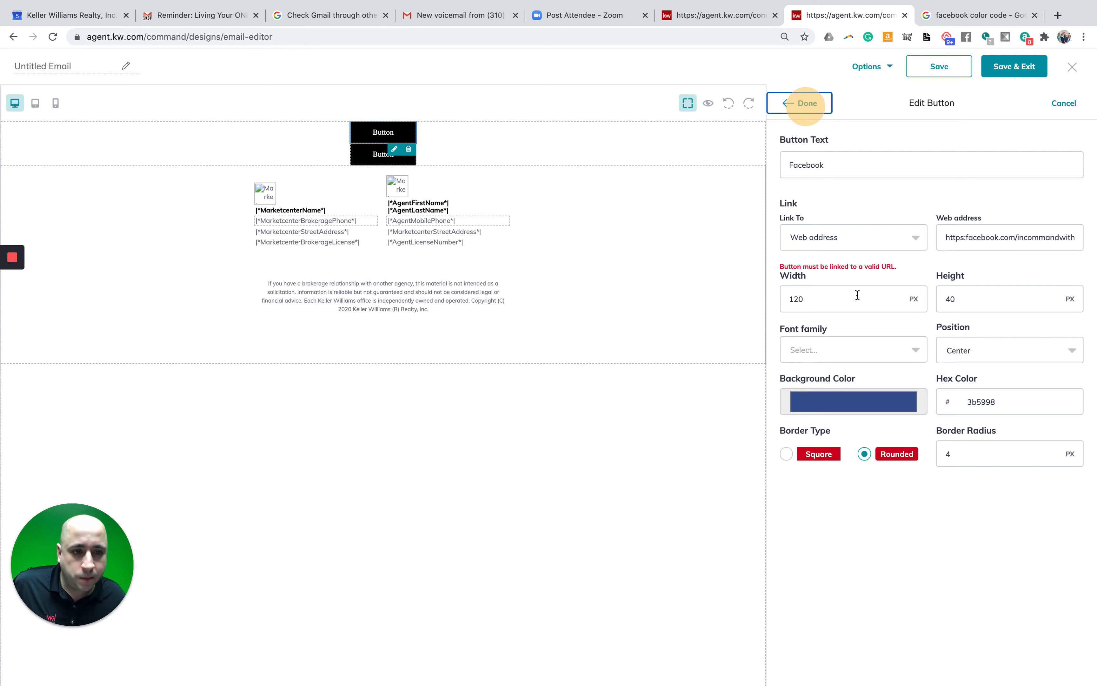
left_click(1065, 236)
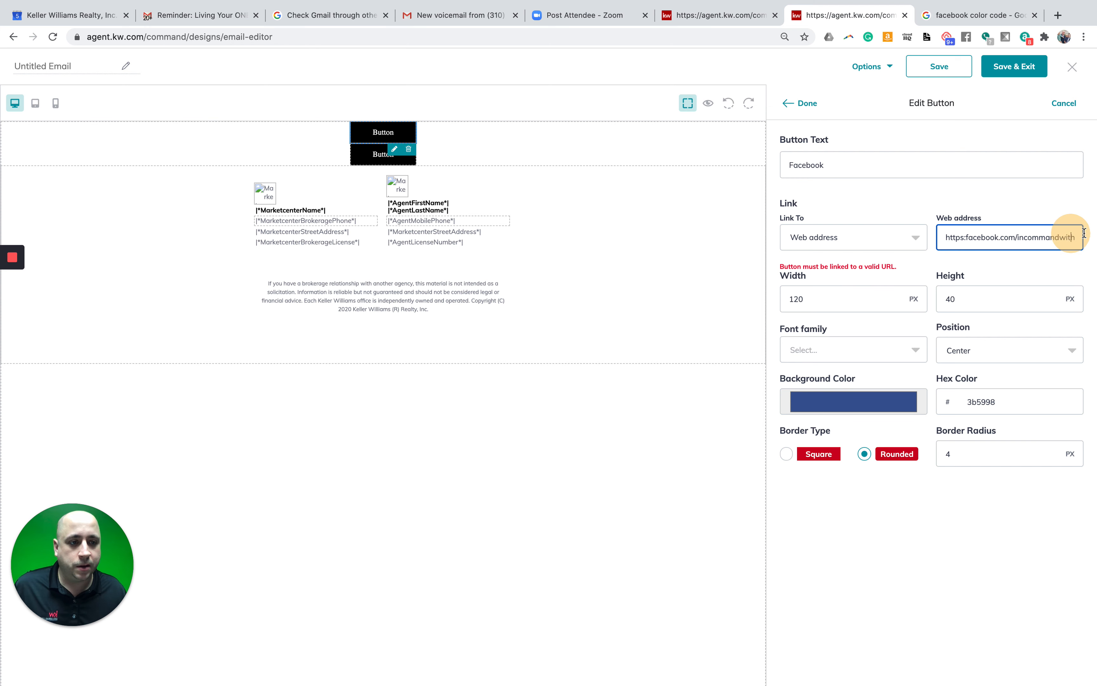
left_click(1049, 236)
double_click(1049, 236)
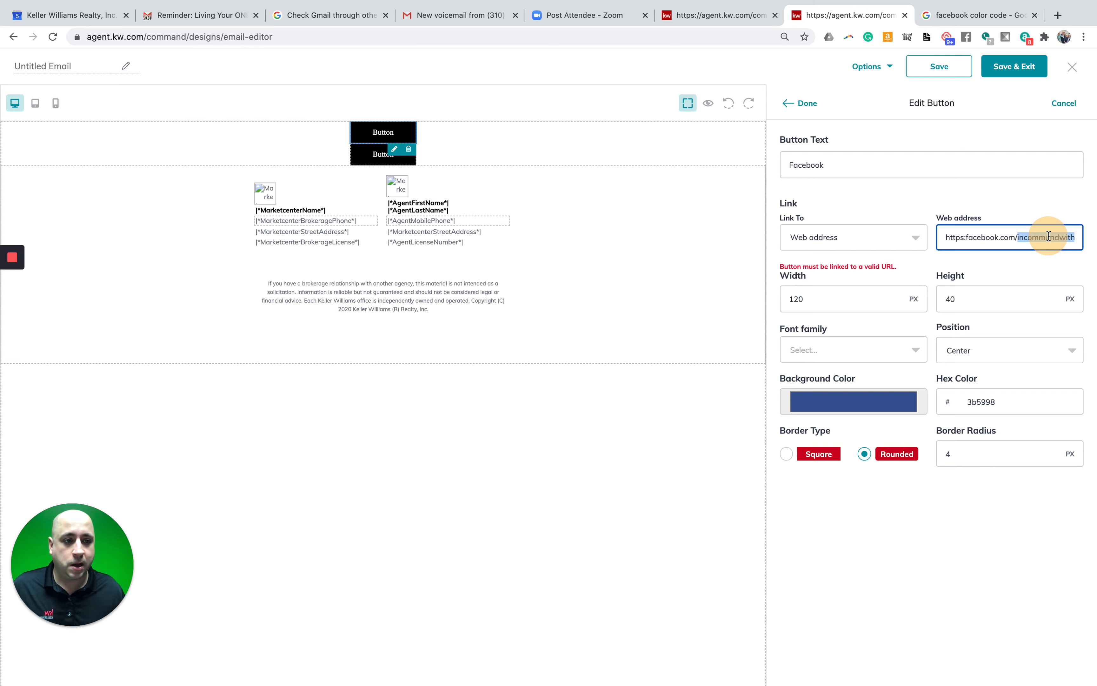
key("BackSpace")
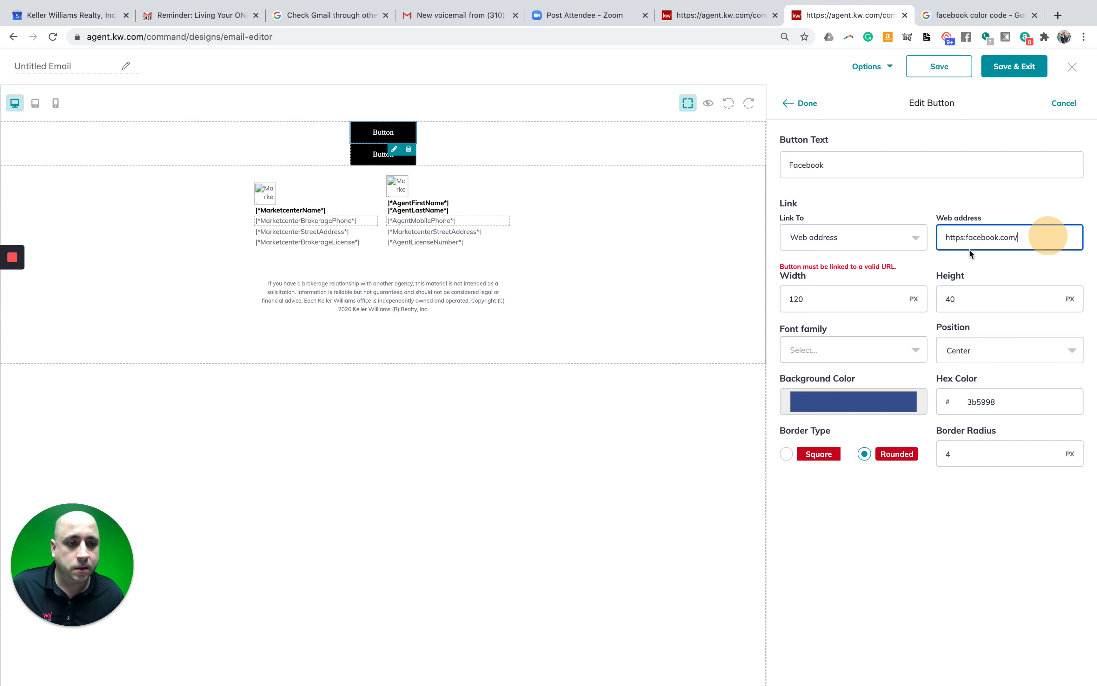
left_click(965, 236)
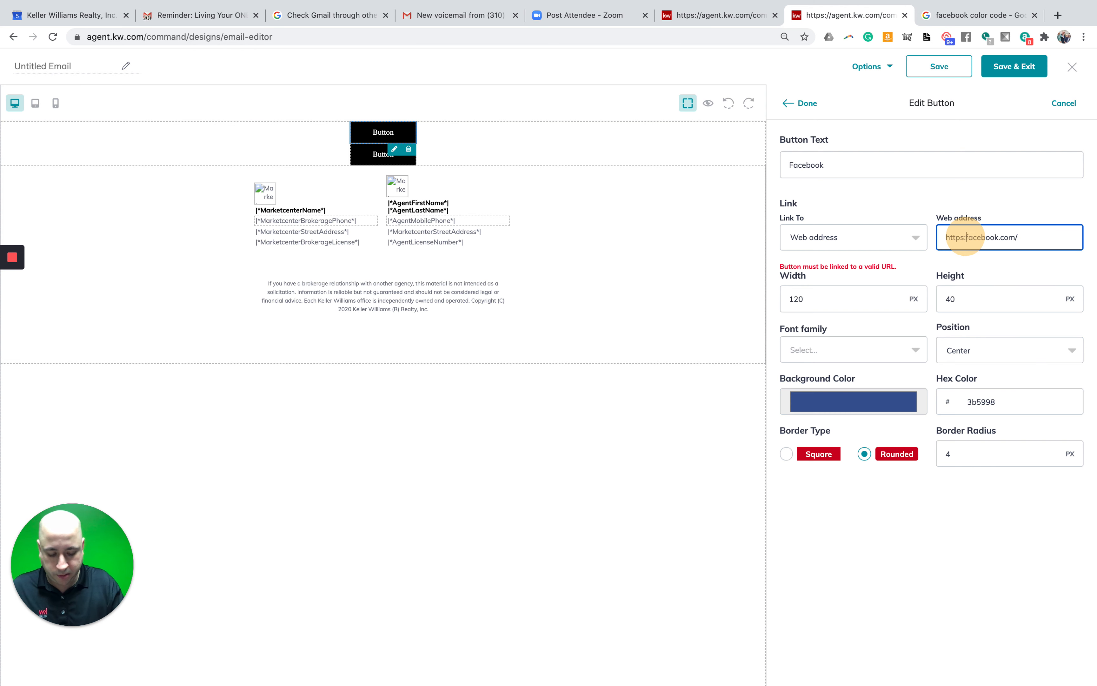
type("//")
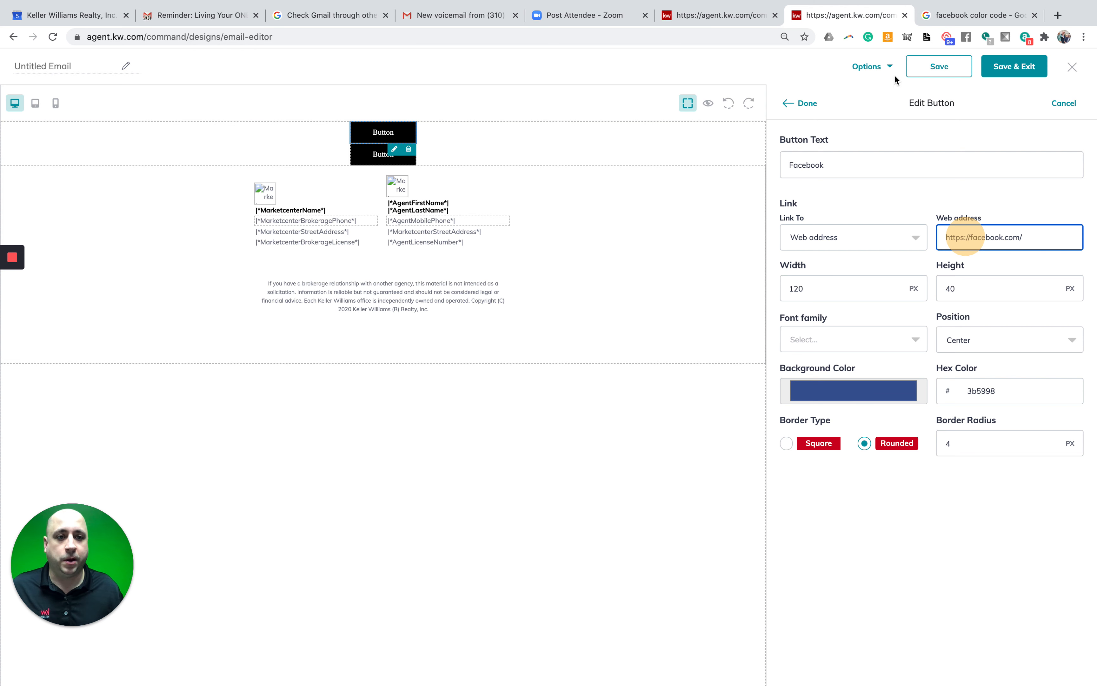
left_click(807, 105)
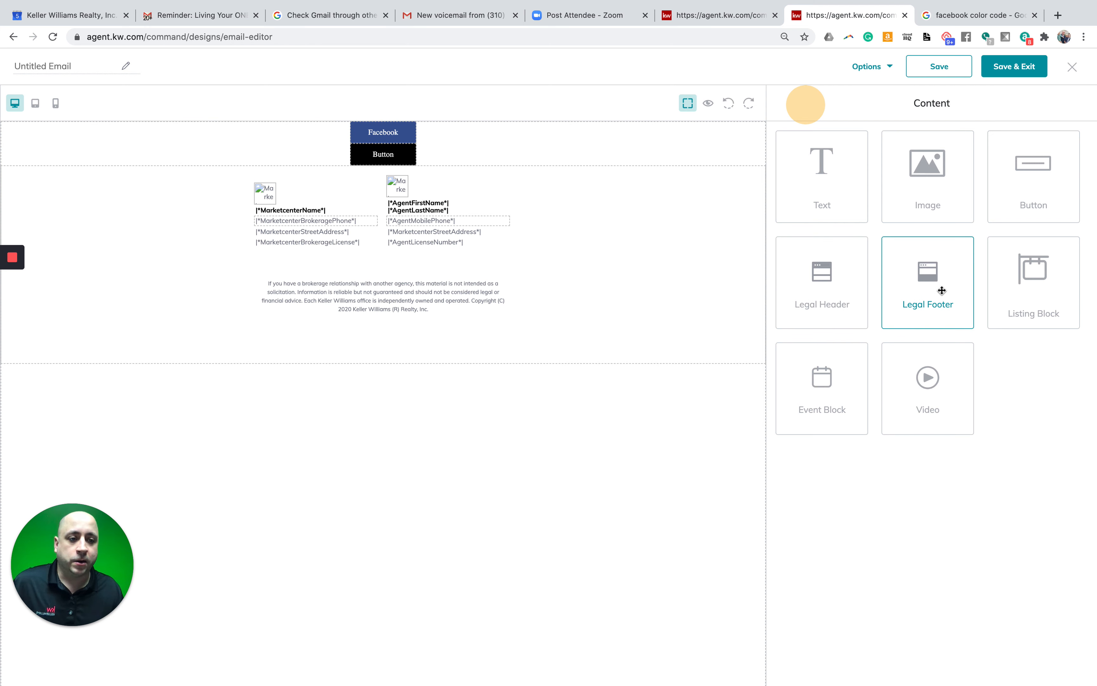
- Add a text block, an empty image block and a Legal Header to the top of the email
left_click_drag(838, 186, 615, 123)
left_click_drag(904, 186, 677, 127)
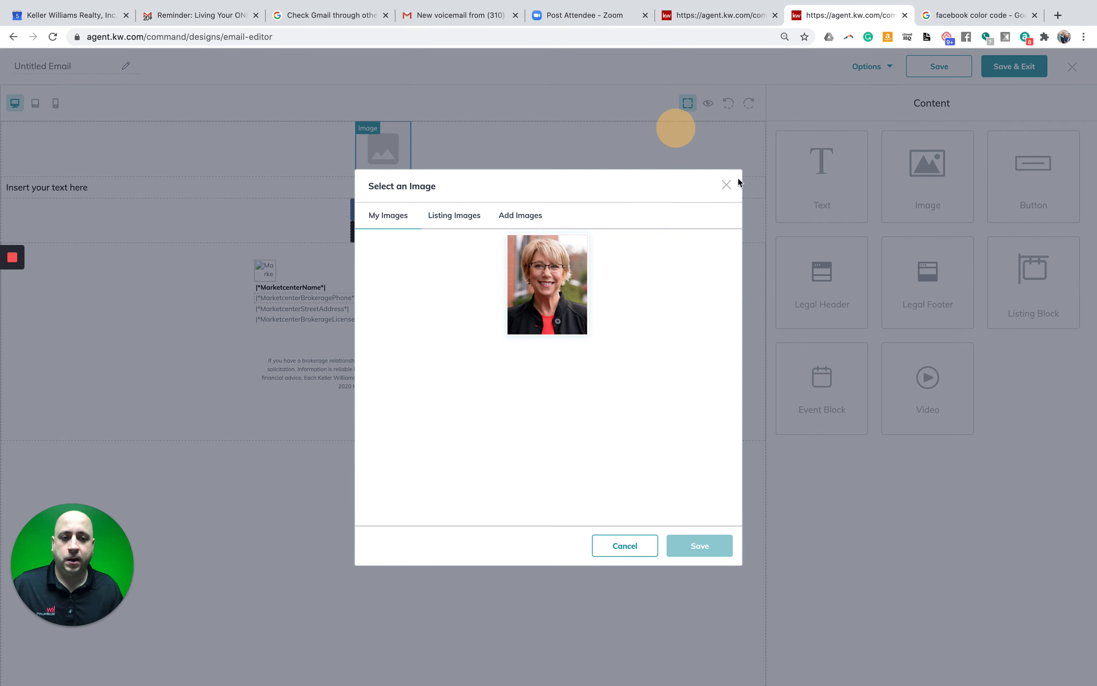
left_click(726, 186)
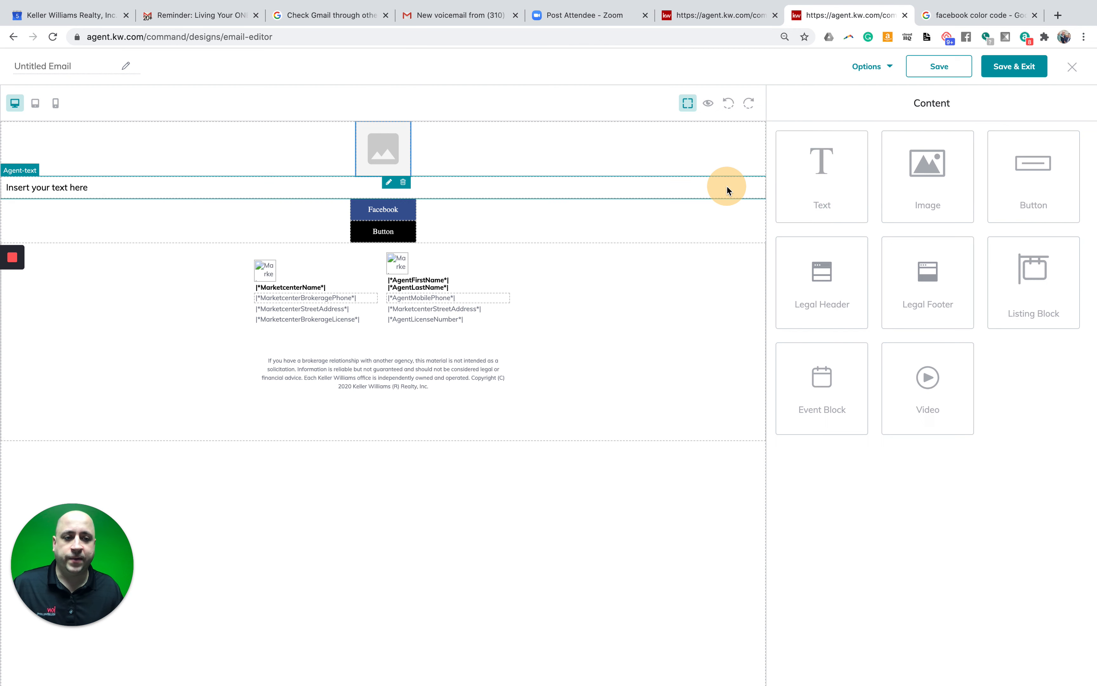
left_click_drag(845, 288, 615, 144)
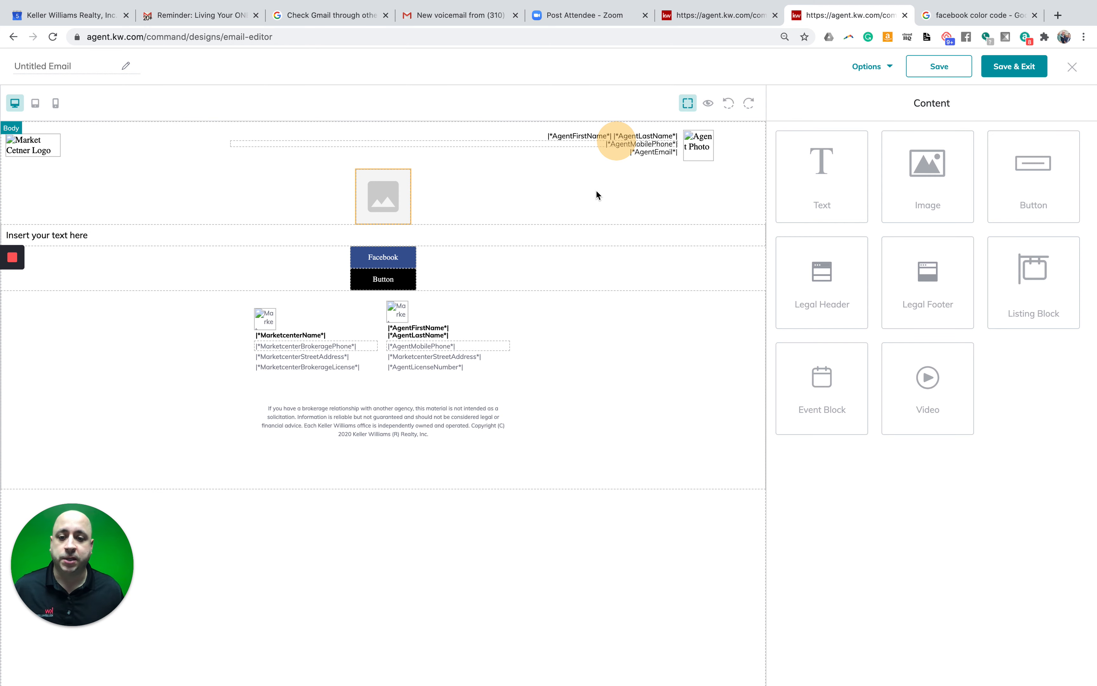
- Open the empty image placeholder's settings, leave the crop editor unchanged, and choose Replace
left_click(388, 200)
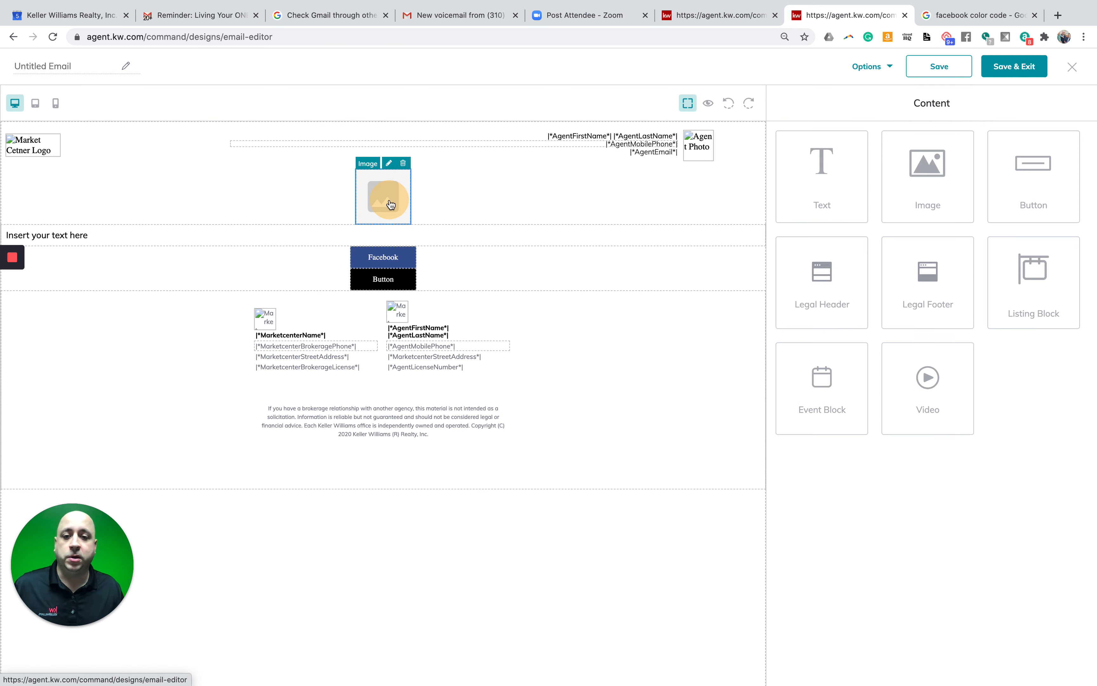
left_click(372, 165)
left_click(383, 191)
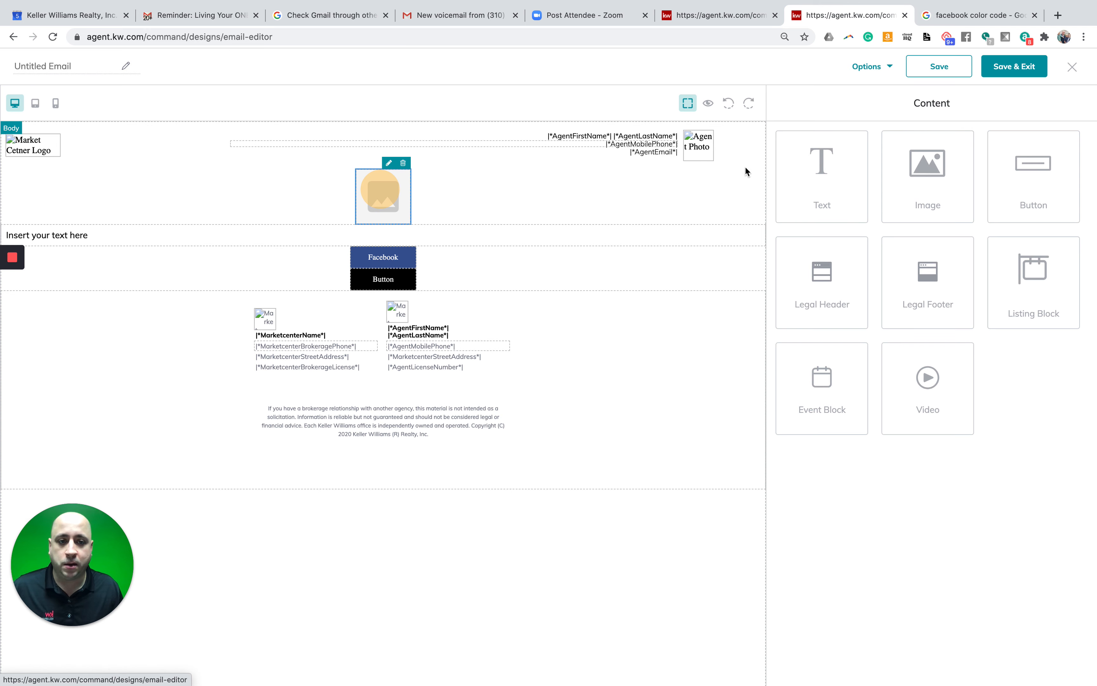
left_click(388, 164)
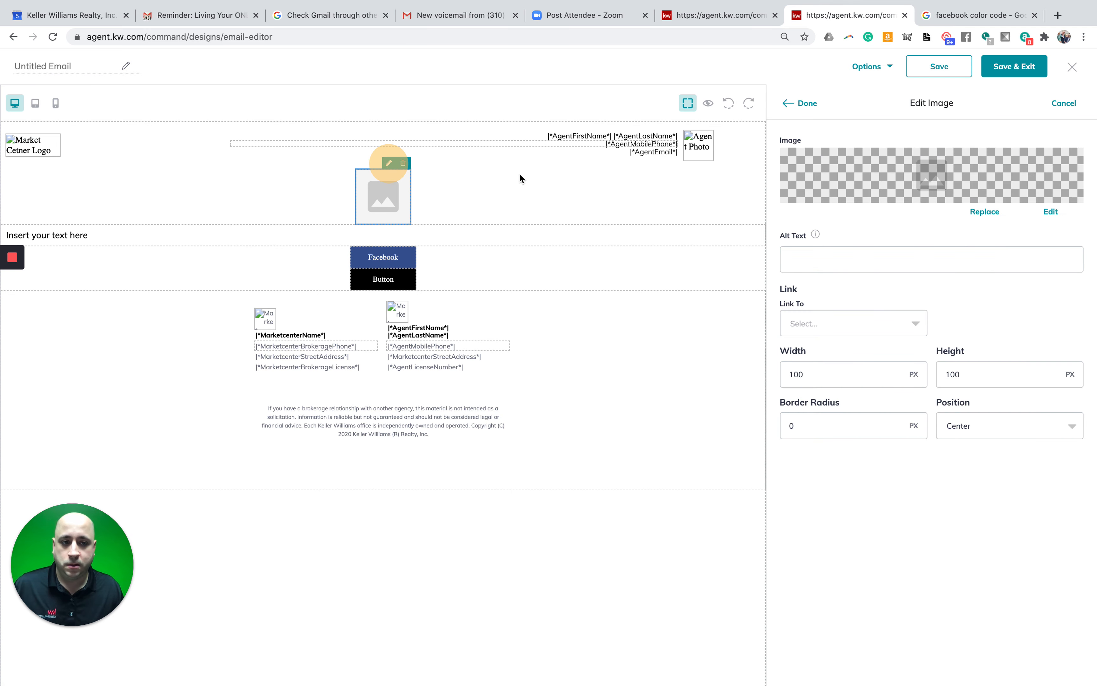
left_click(1049, 210)
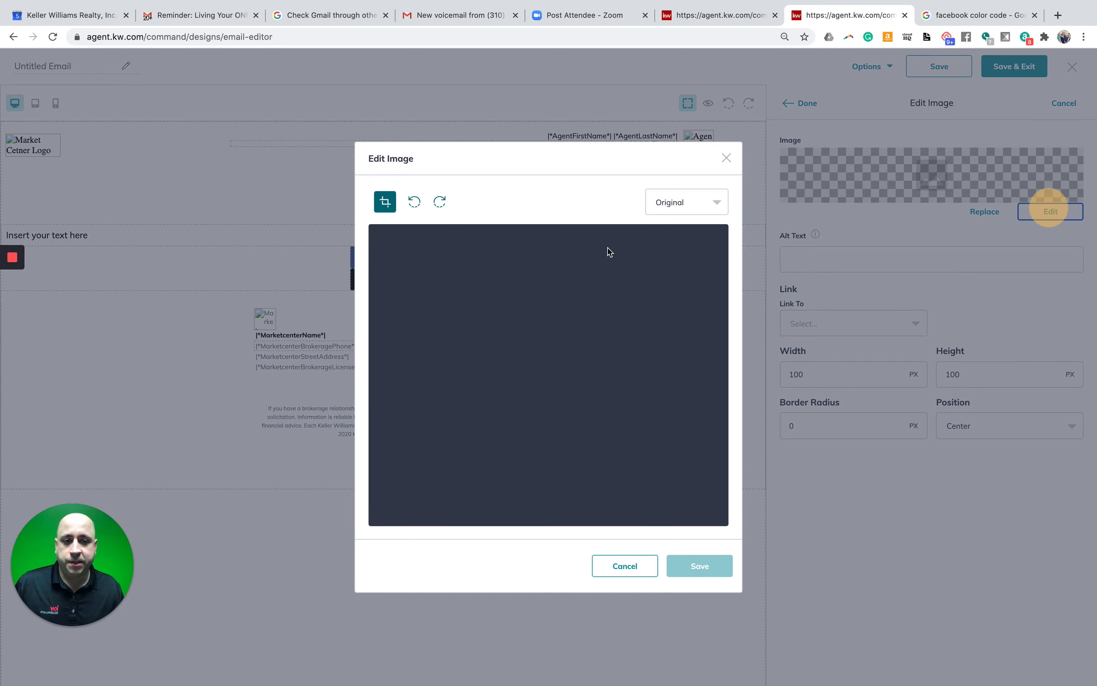
left_click(680, 202)
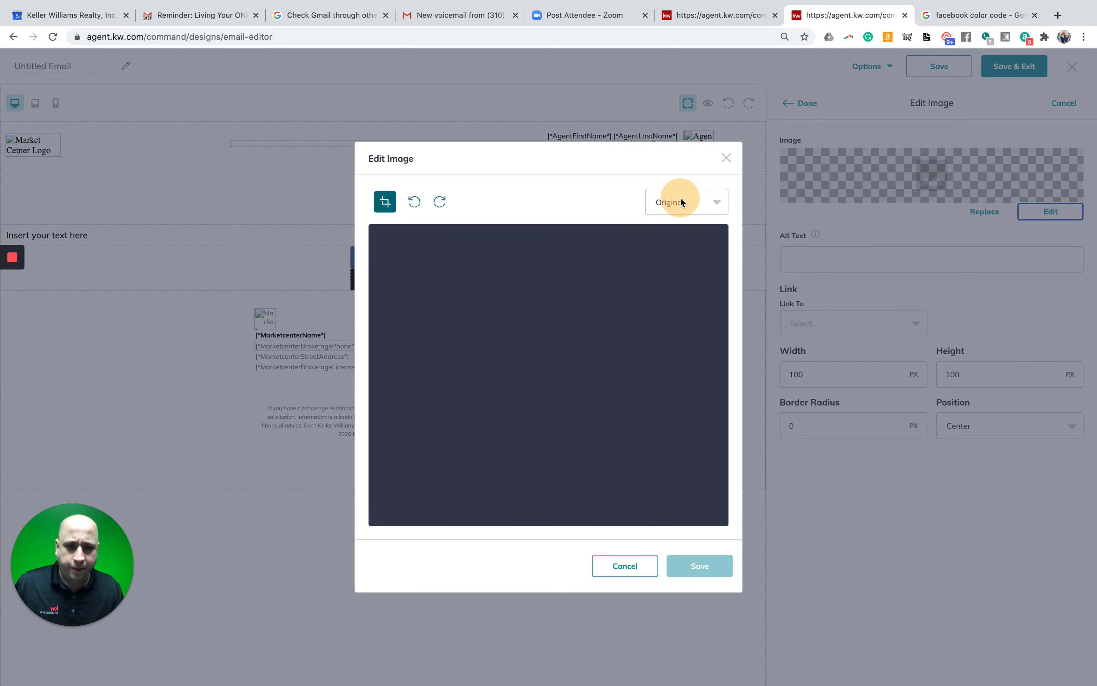
left_click(590, 199)
left_click(726, 158)
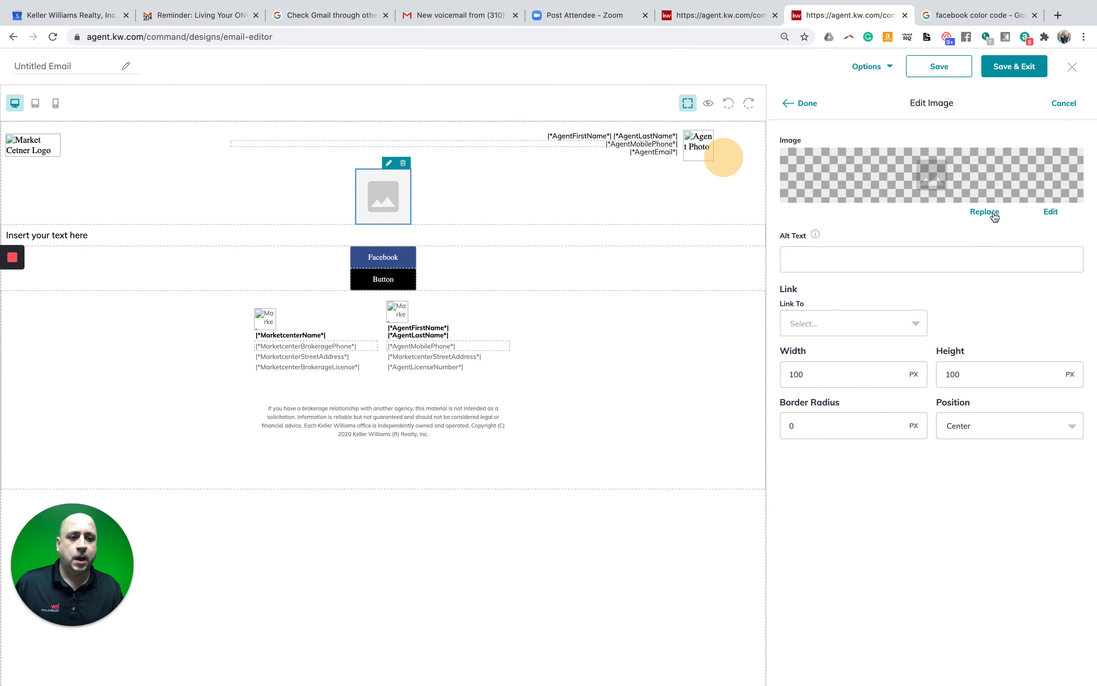
left_click(993, 213)
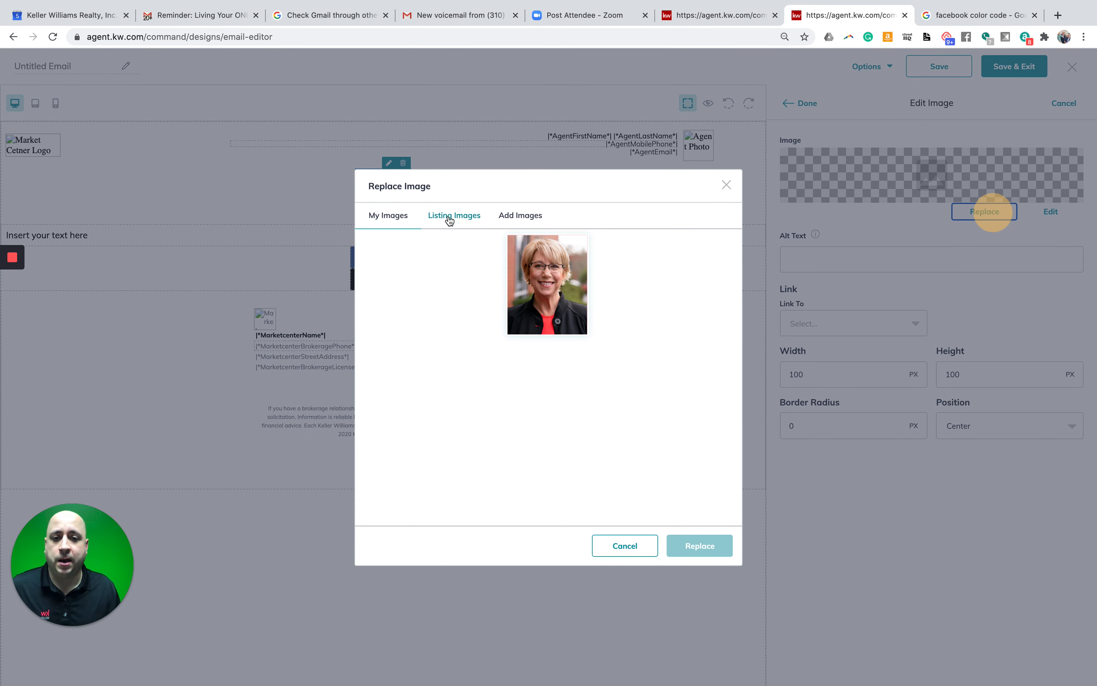
- Upload the burning-world meme screenshot from the August files and use it to replace the placeholder
left_click(521, 217)
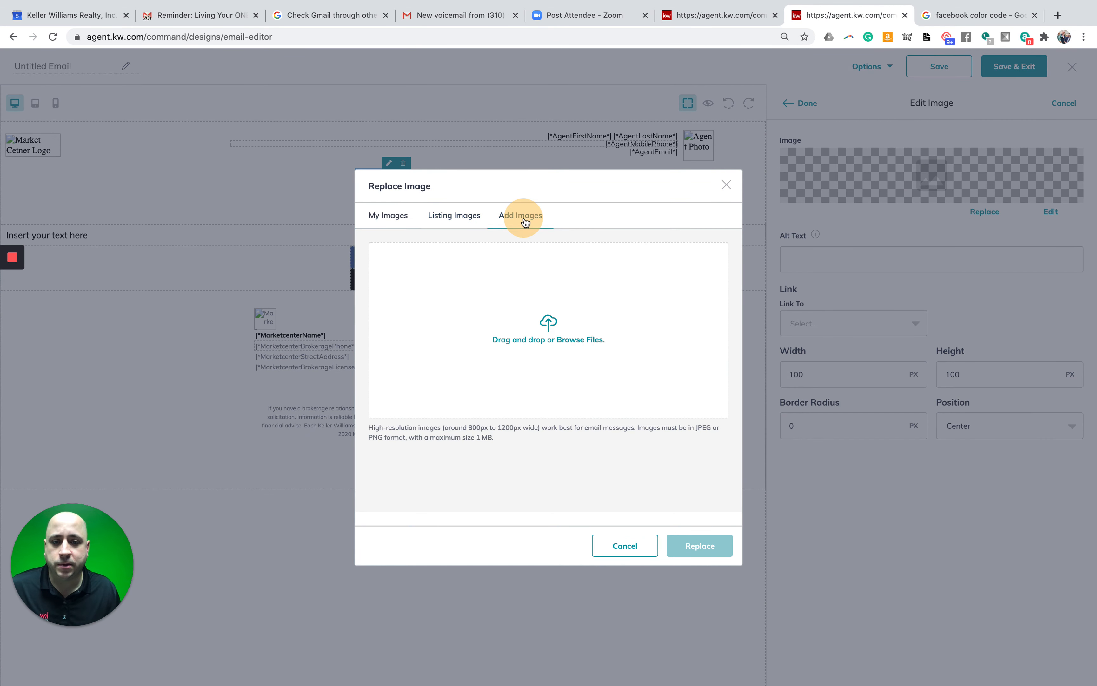
left_click(560, 340)
left_click(557, 330)
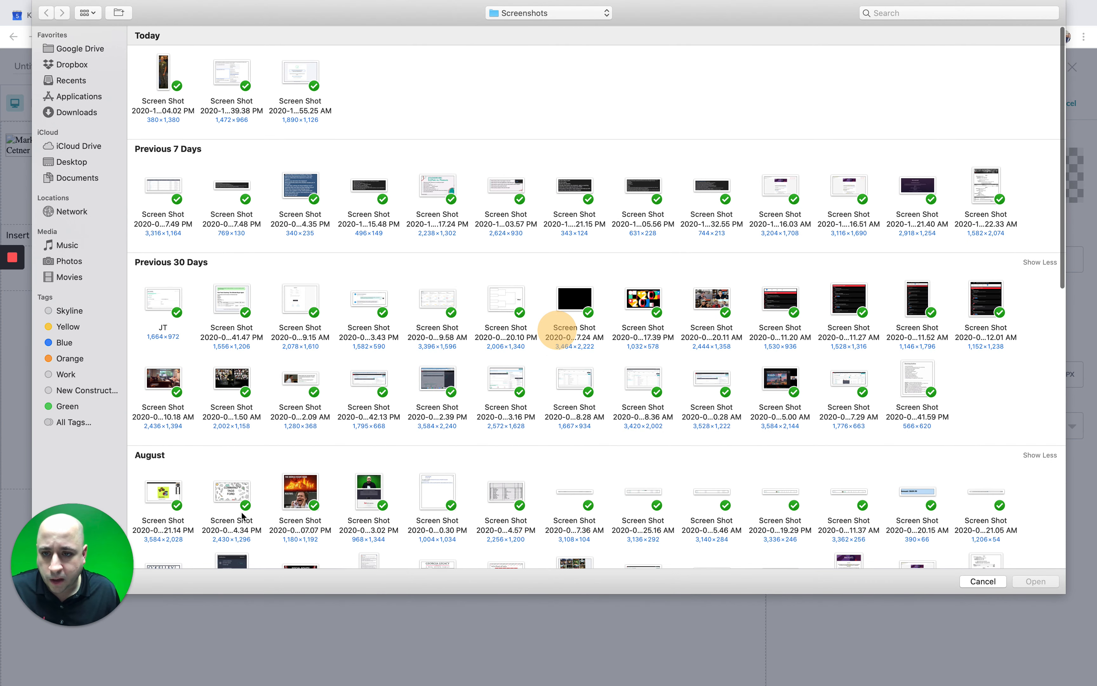
left_click(290, 486)
double_click(291, 486)
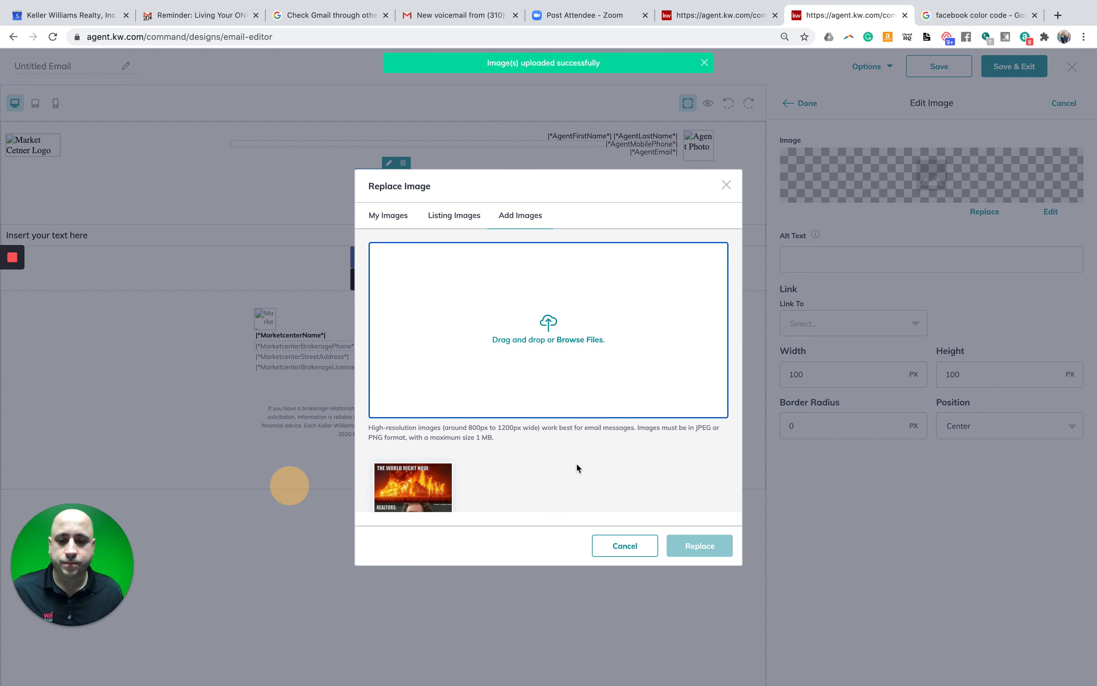
left_click(415, 492)
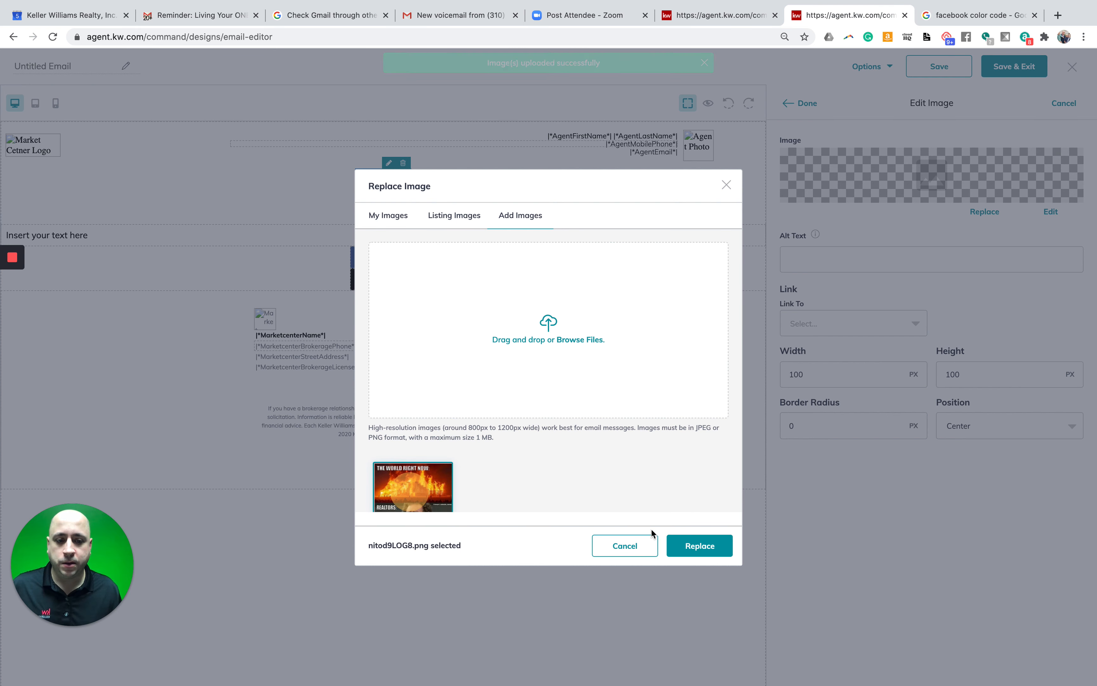
left_click(684, 541)
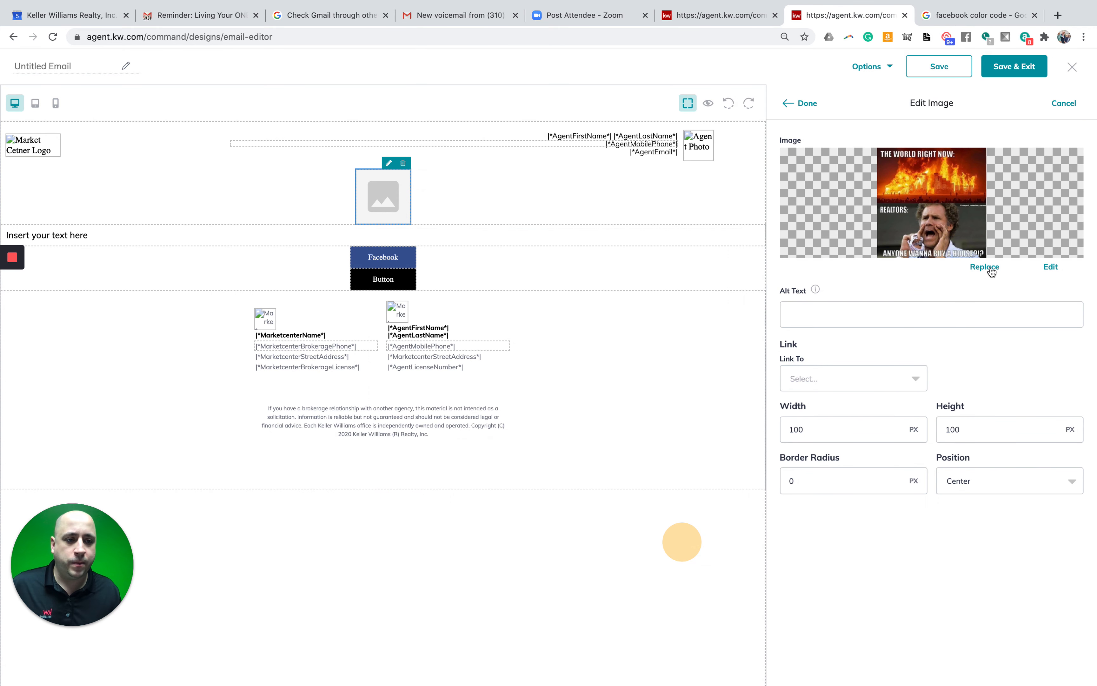
left_click(812, 105)
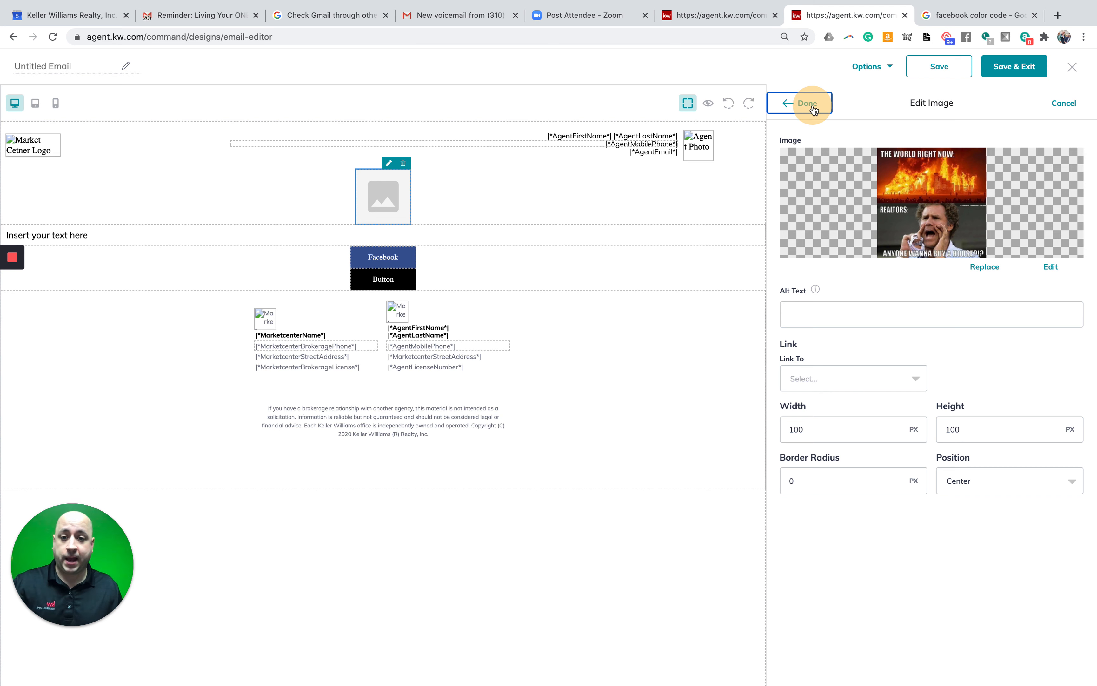
left_click(392, 186)
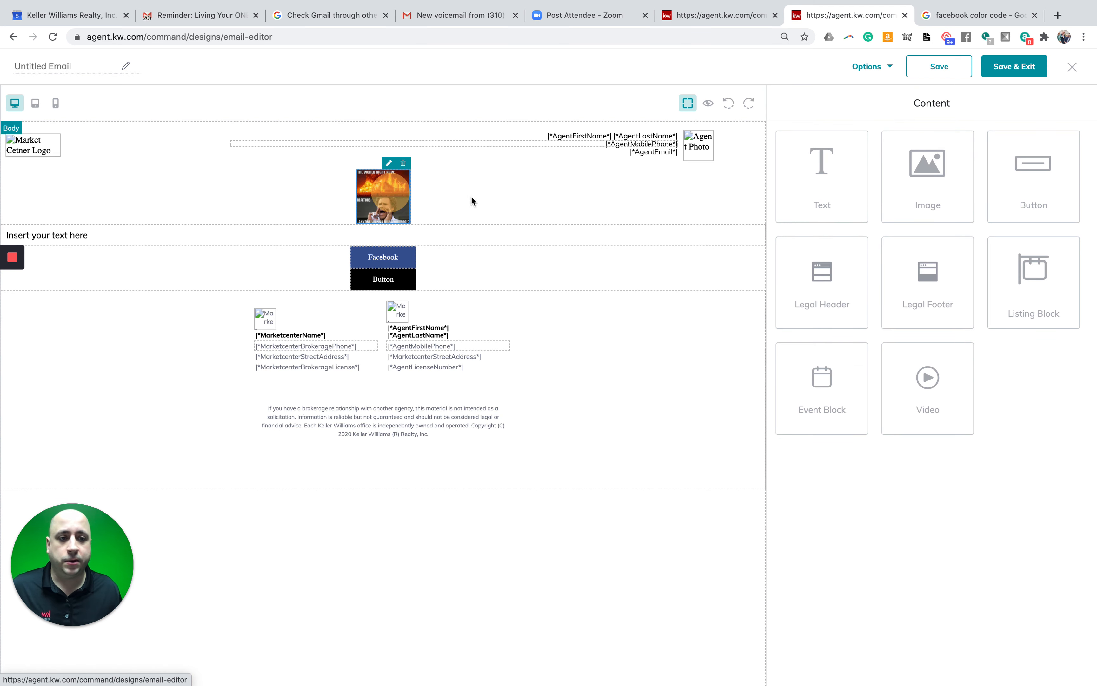
- Re-crop the meme at Original ratio with the crop box nudged slightly left, and save it
left_click(389, 162)
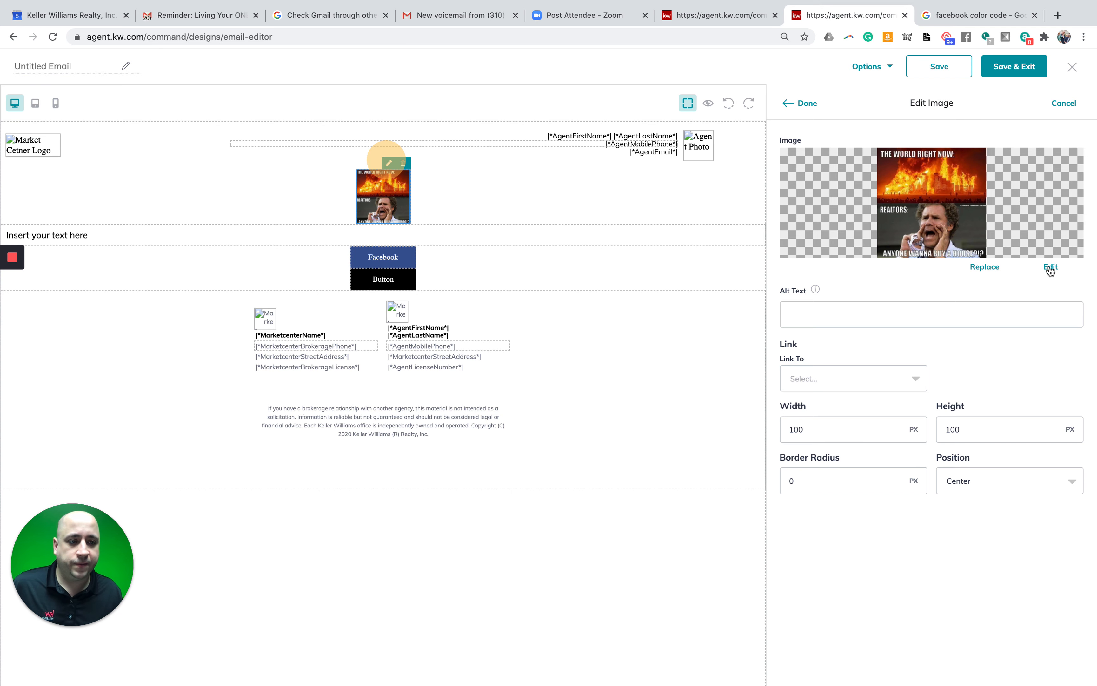
left_click(1049, 266)
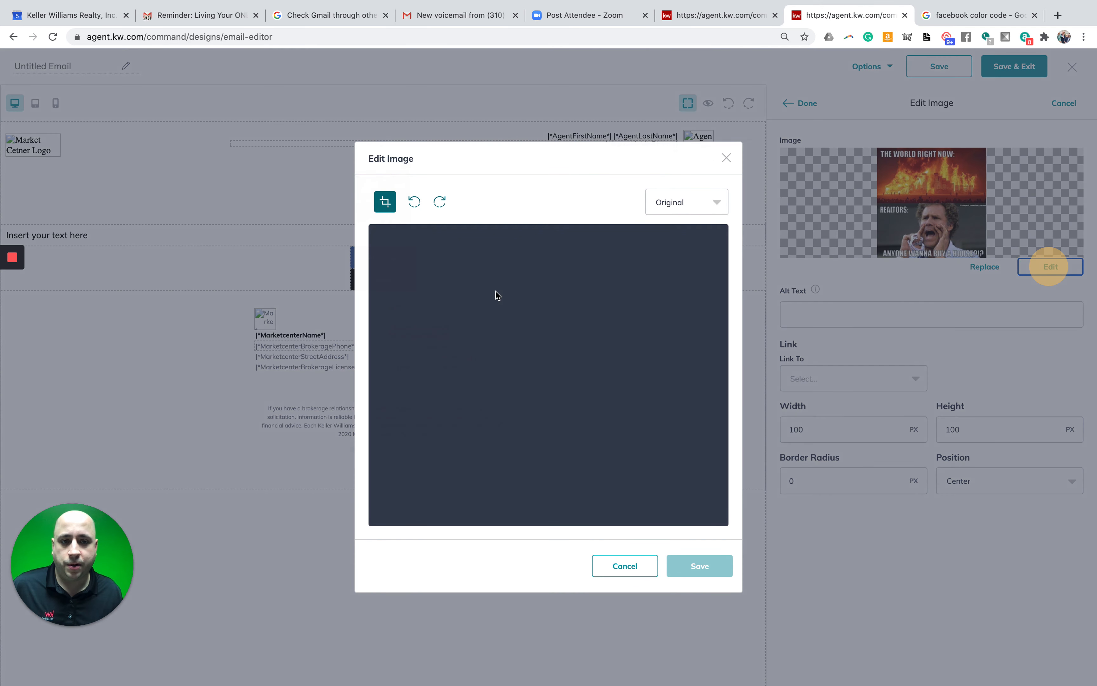
left_click(676, 203)
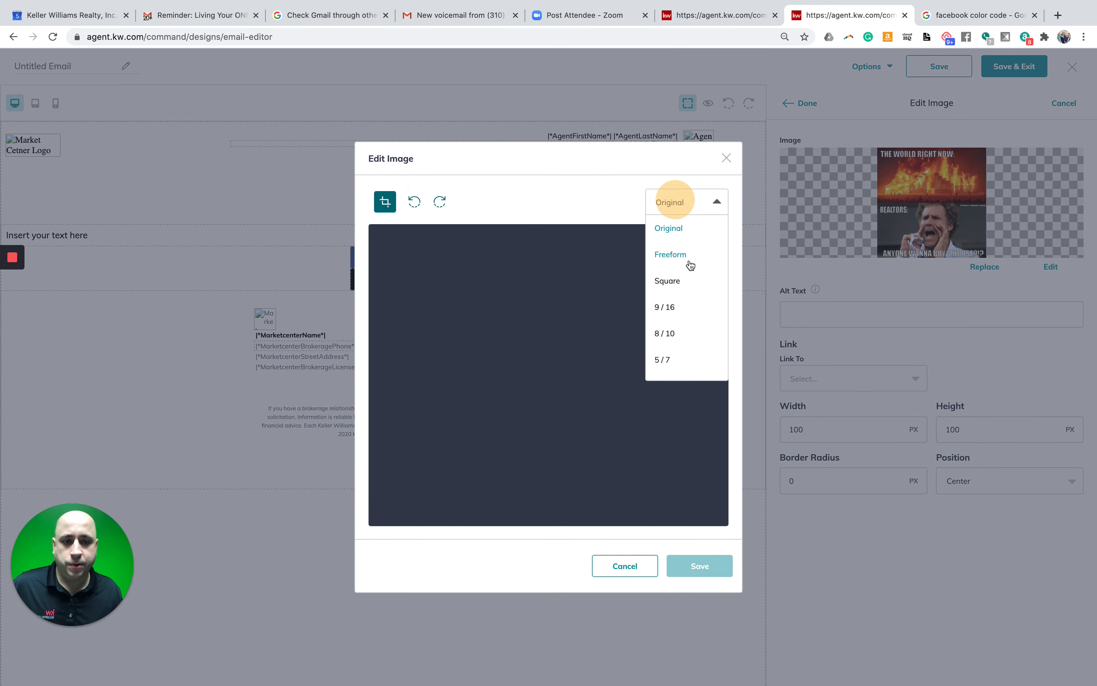
left_click(681, 226)
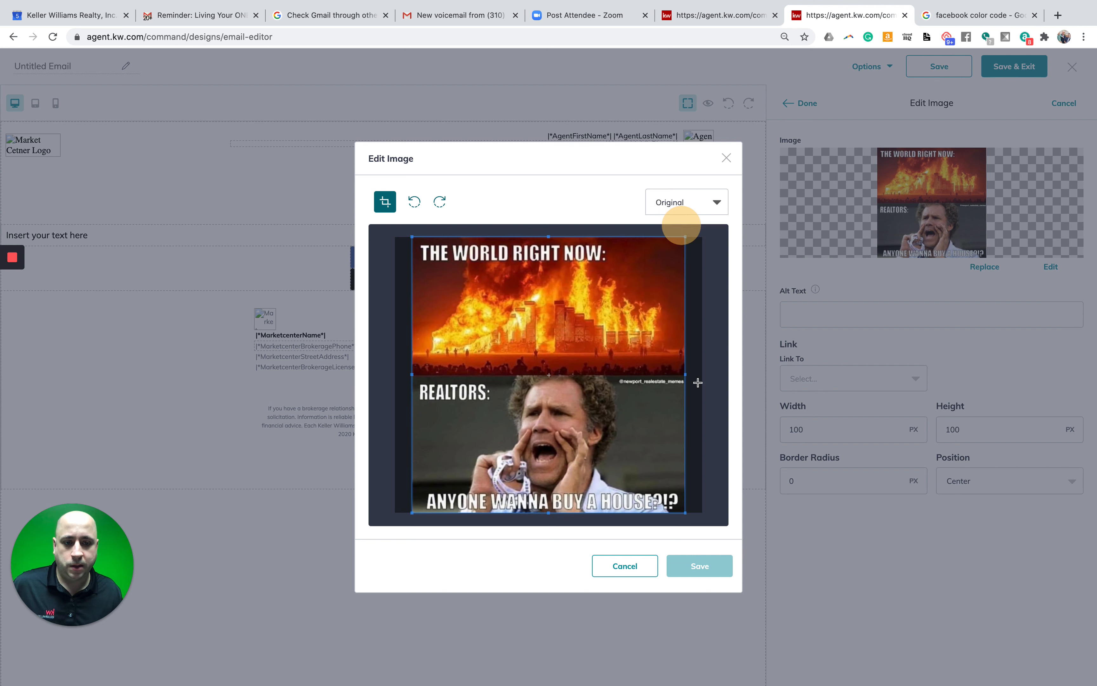
left_click_drag(607, 427, 605, 427)
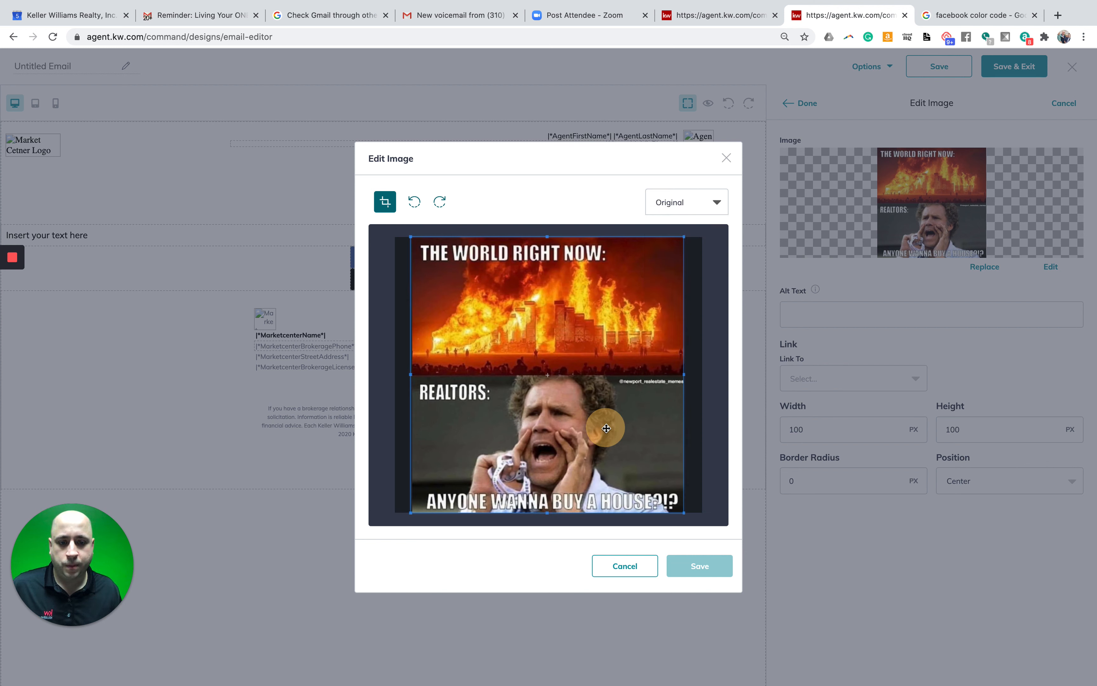
left_click_drag(619, 491, 618, 492)
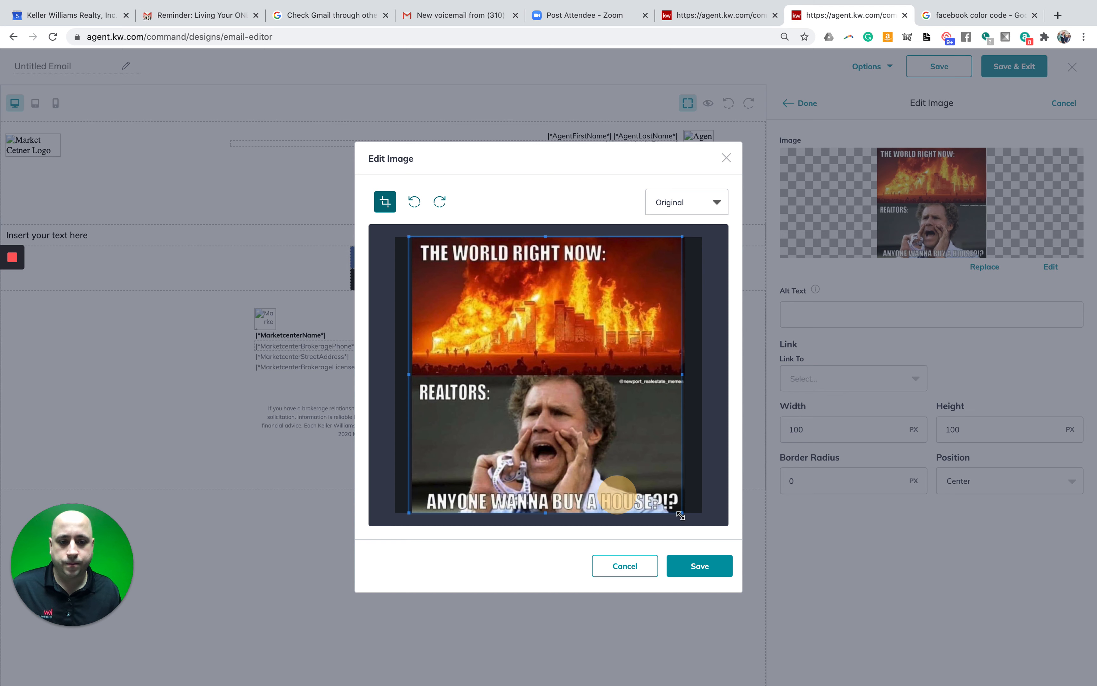
left_click(705, 564)
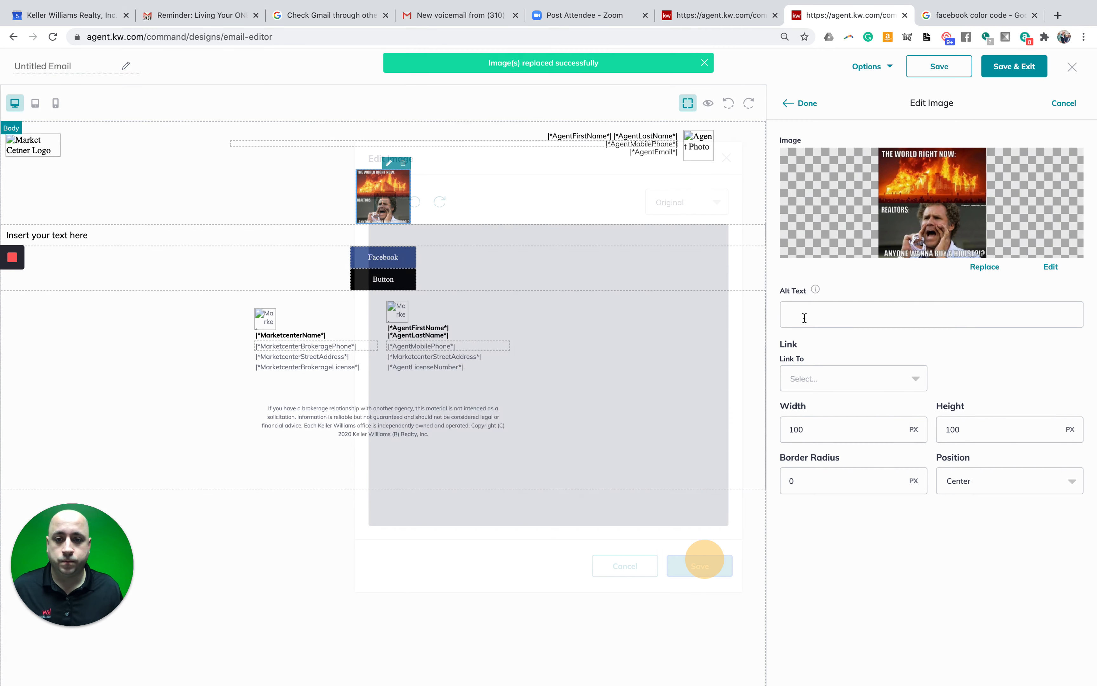
left_click(805, 104)
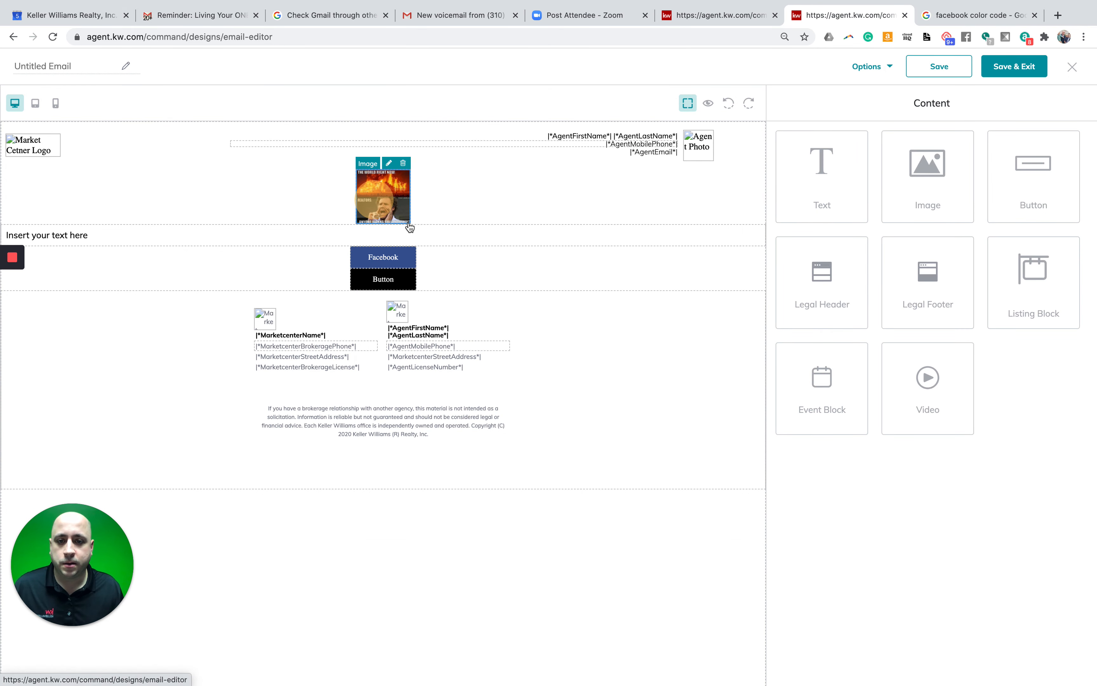
- Move the meme image to the left edge of its row
mouse_move(407, 222)
left_mouse_down()
mouse_move(433, 261)
mouse_move(416, 203)
left_mouse_up()
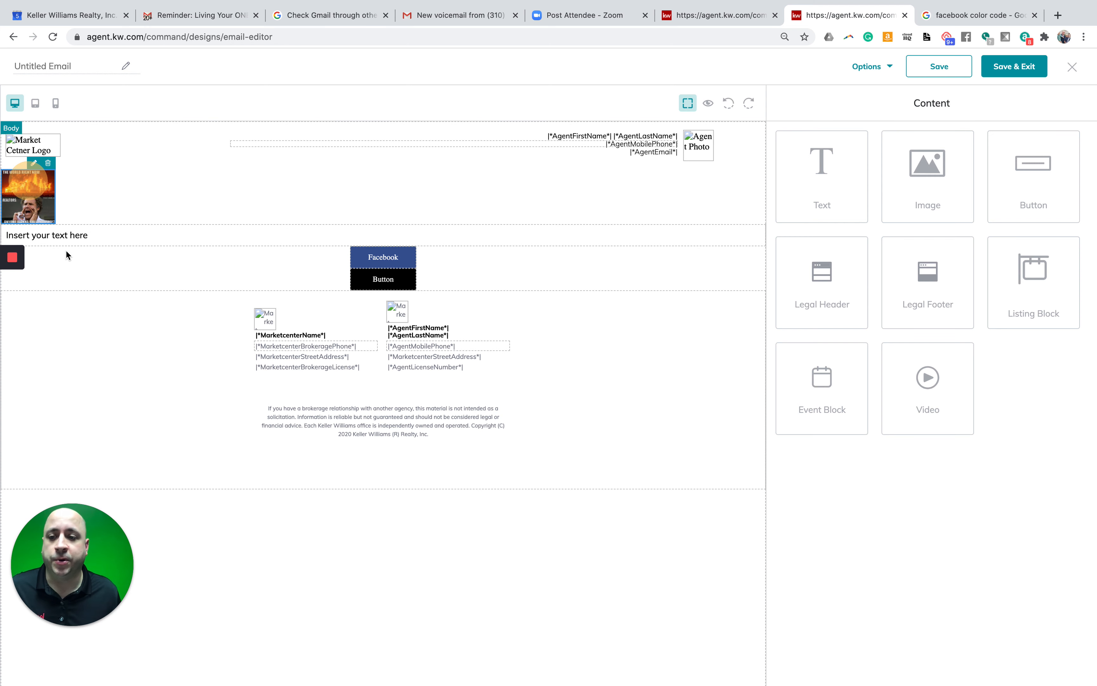
left_click(302, 195)
left_click(314, 195)
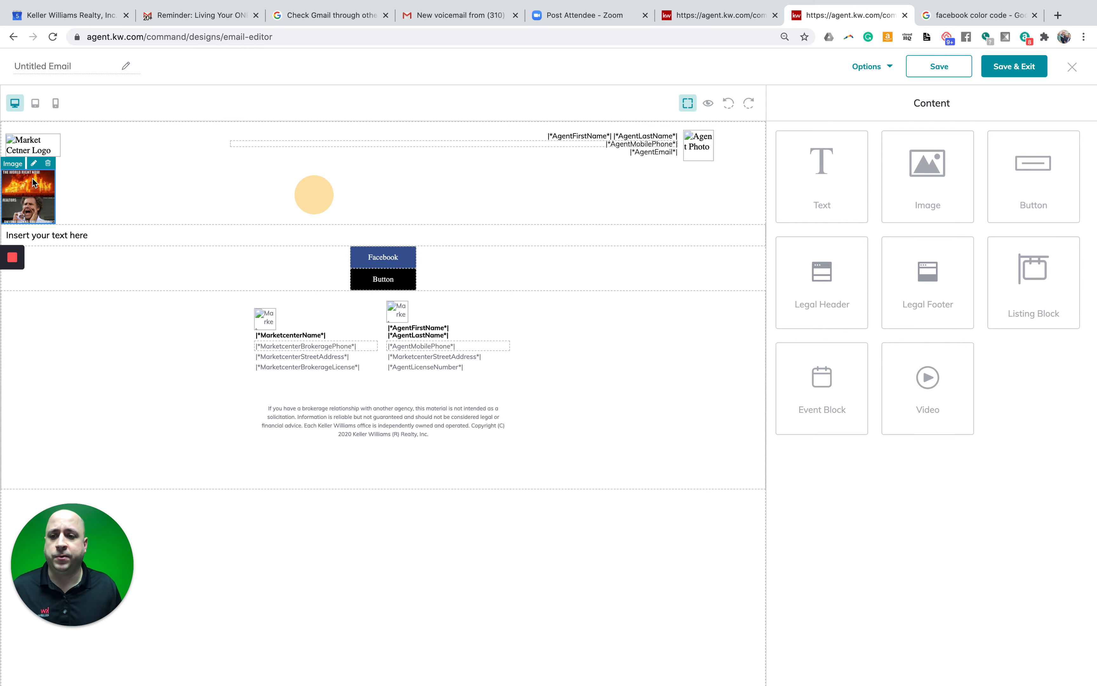
- In the meme image's settings, first set width and height to 1000 px
left_click(34, 163)
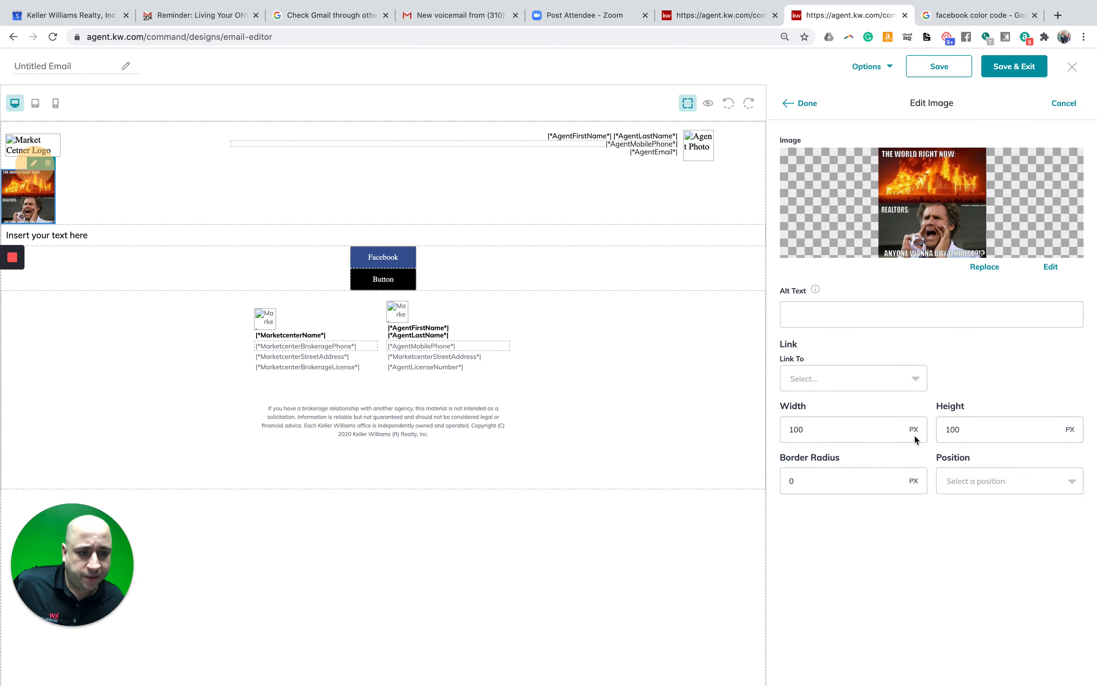
left_click(879, 429)
double_click(850, 431)
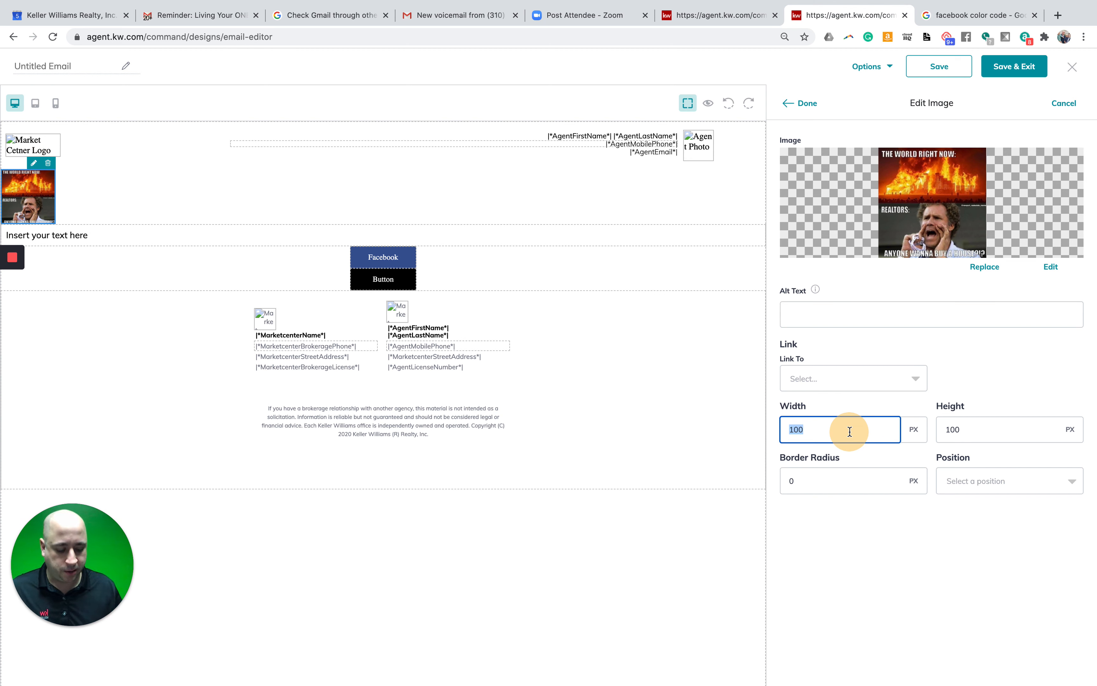
type("1000")
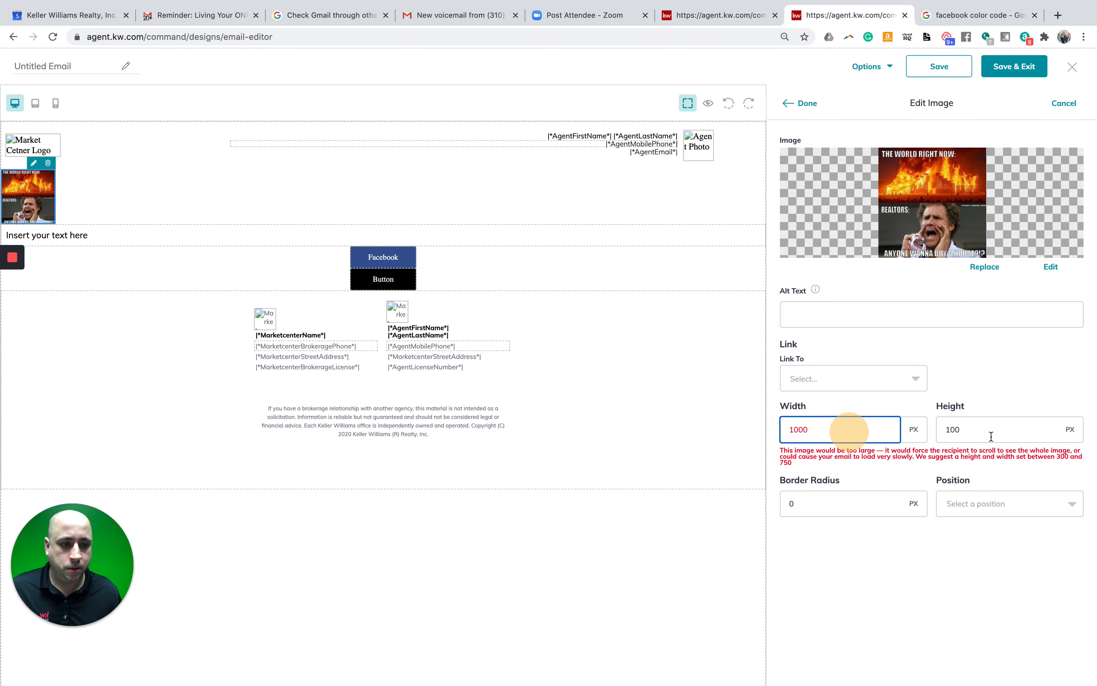
left_click(989, 431)
key("BackSpace")
key("BackSpace")
key("BackSpace")
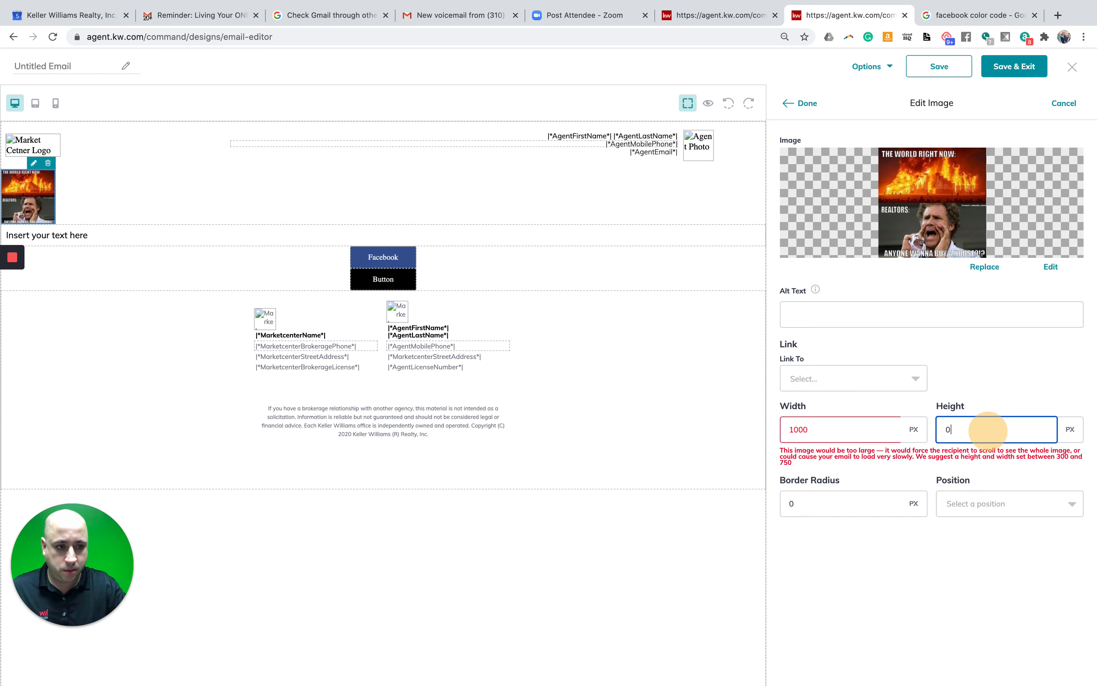
type("1000")
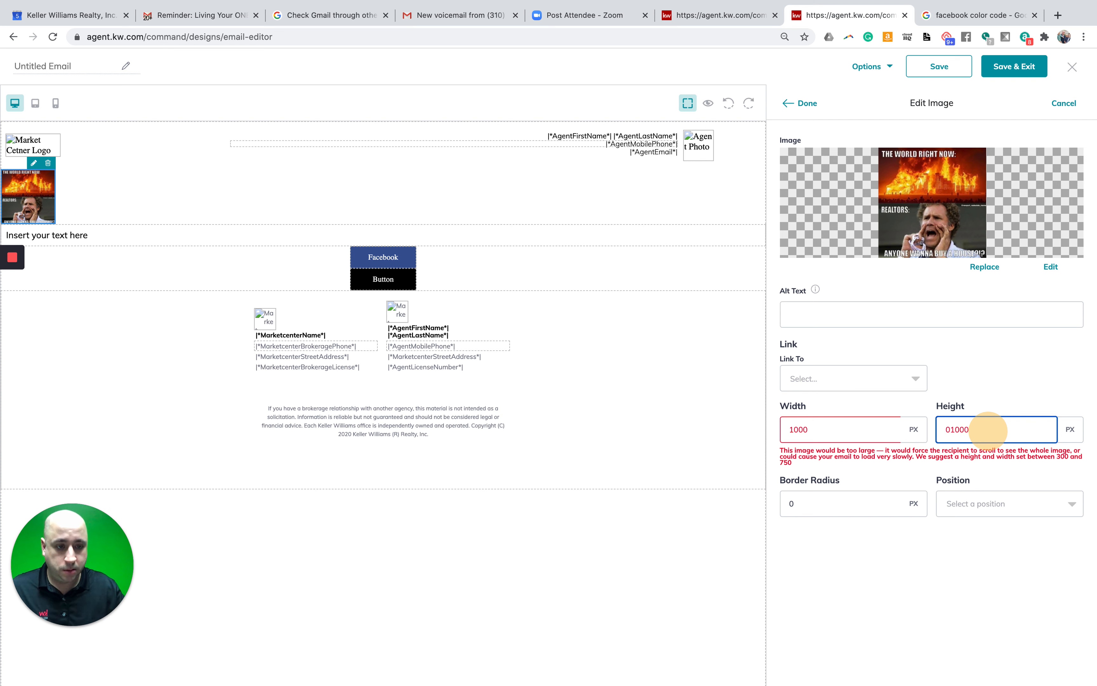
- Change the image to 500 × 500 px, position it Center, and apply
double_click(826, 430)
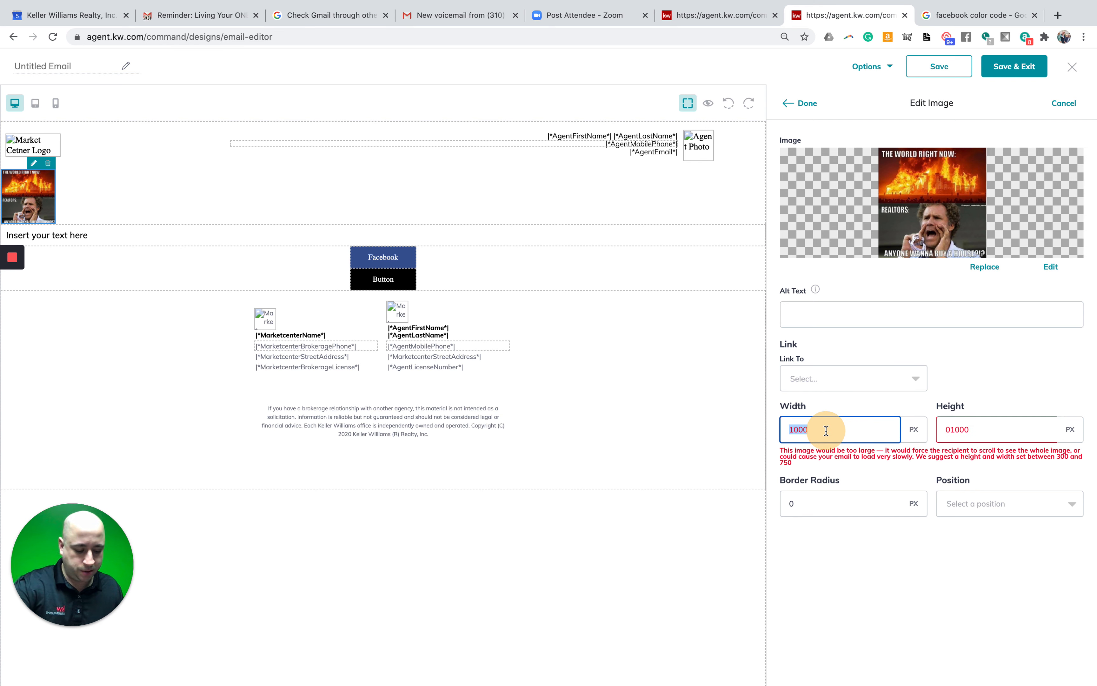
type("500")
left_click(1009, 426)
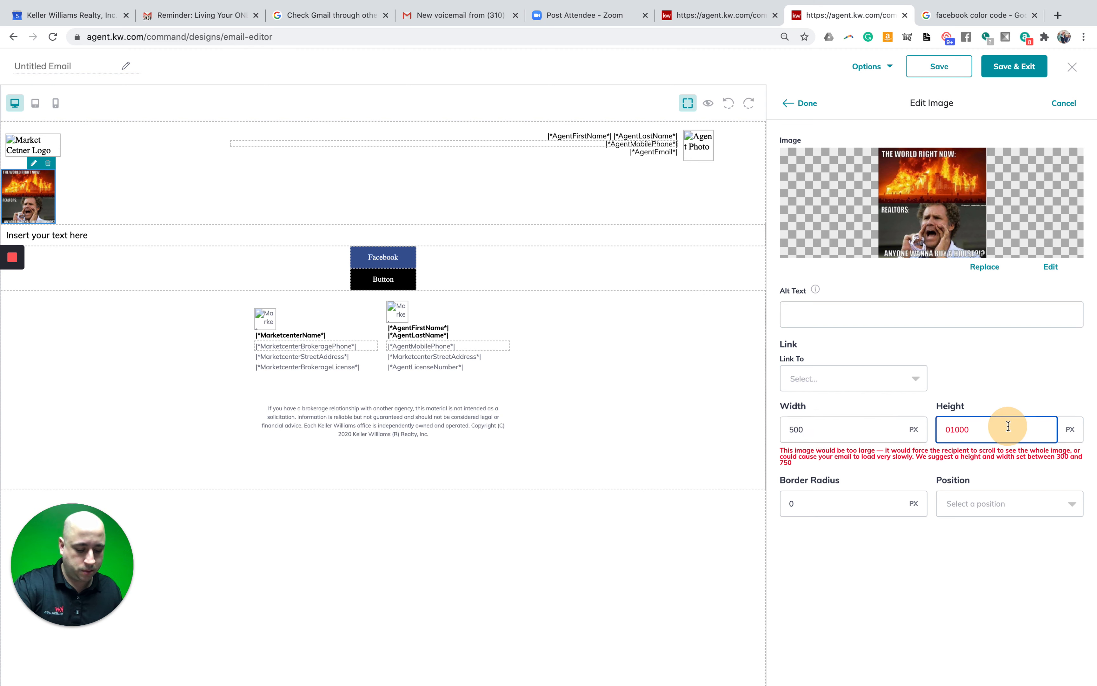
key("BackSpace")
key("BackSpace")
key("BackSpace")
key("BackSpace")
type("500")
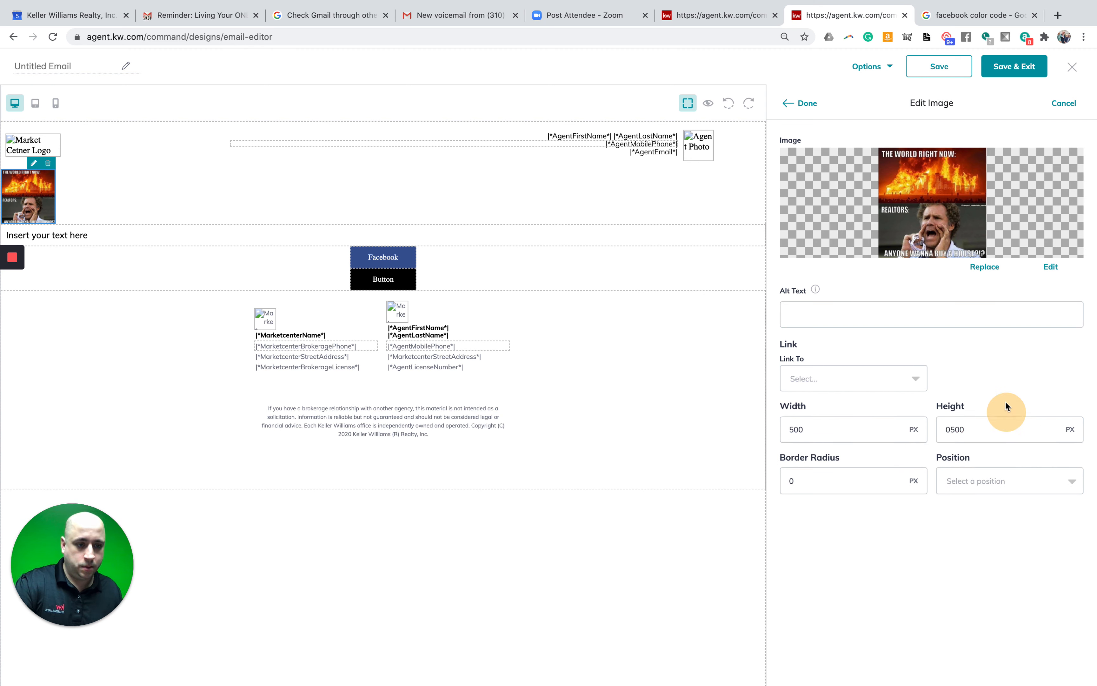
left_click(1000, 384)
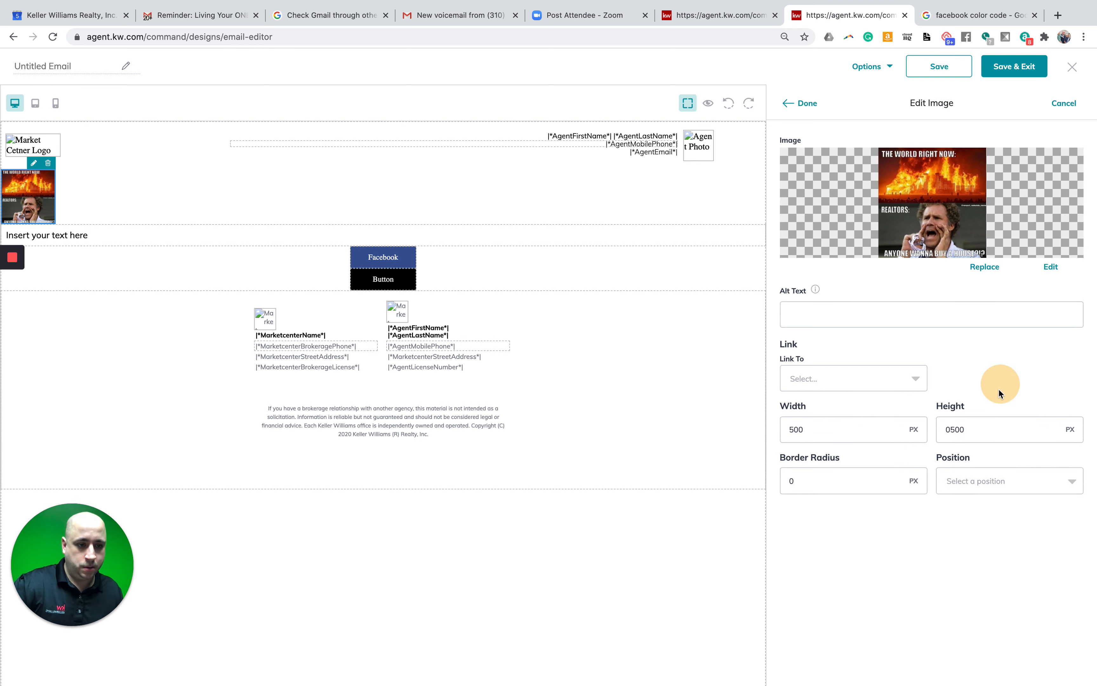
left_click(984, 477)
left_click(986, 506)
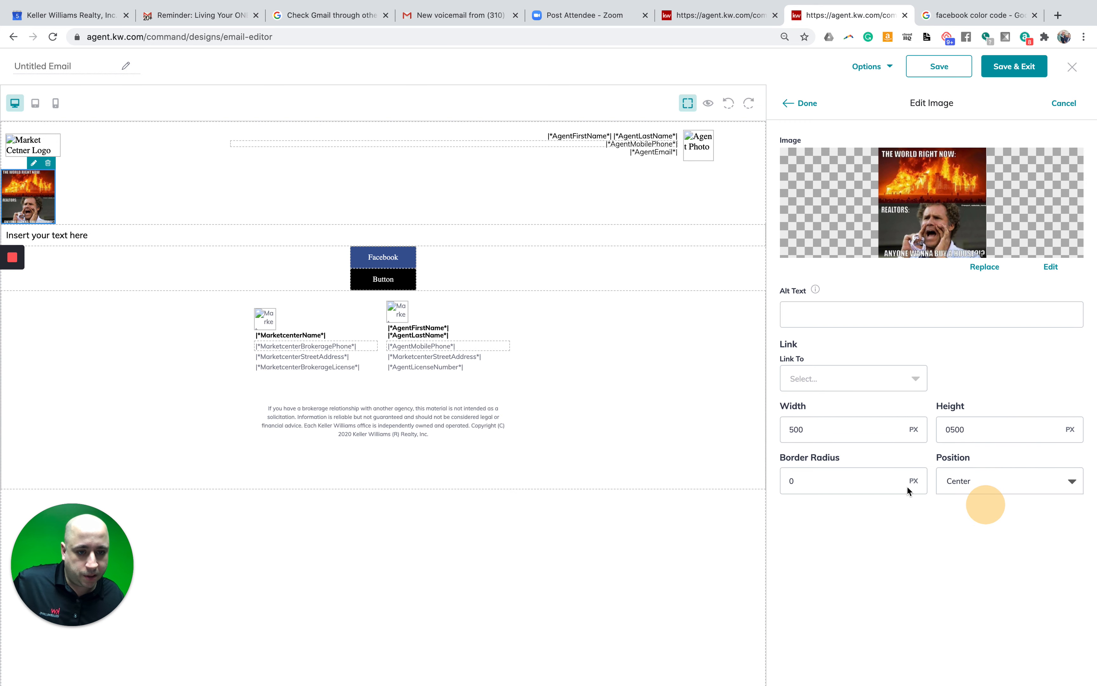
left_click(816, 105)
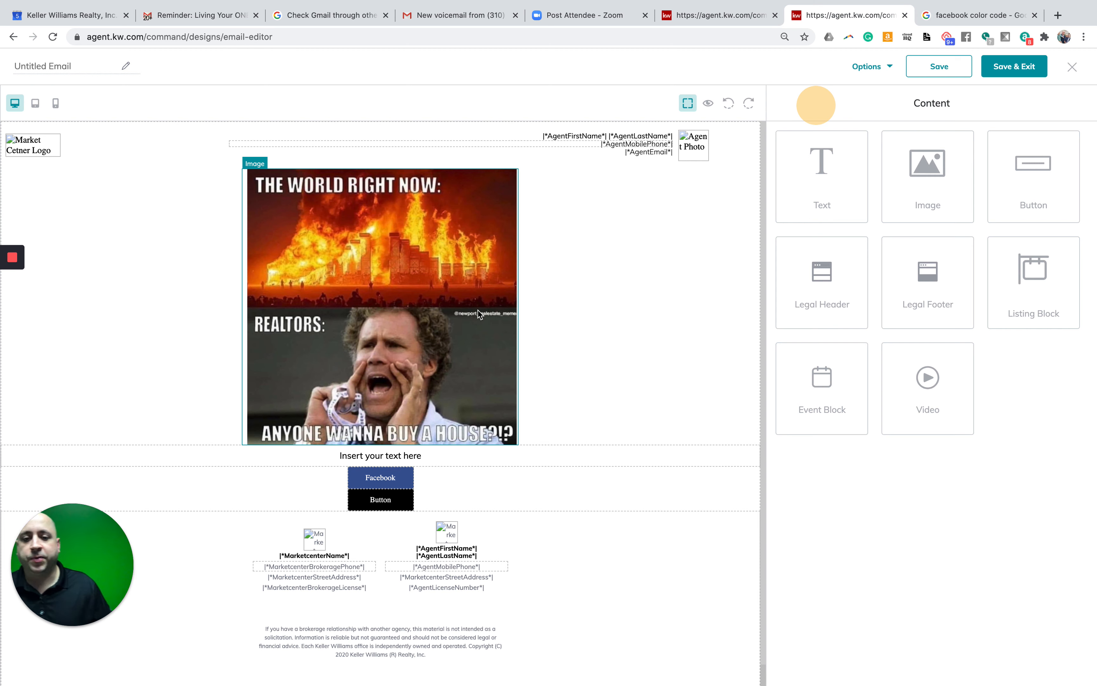
- Replace the placeholder text with 'Thought this was funny - but REALLY ANYONE WANNA BUY A HOUSE!!???'
left_click(468, 303)
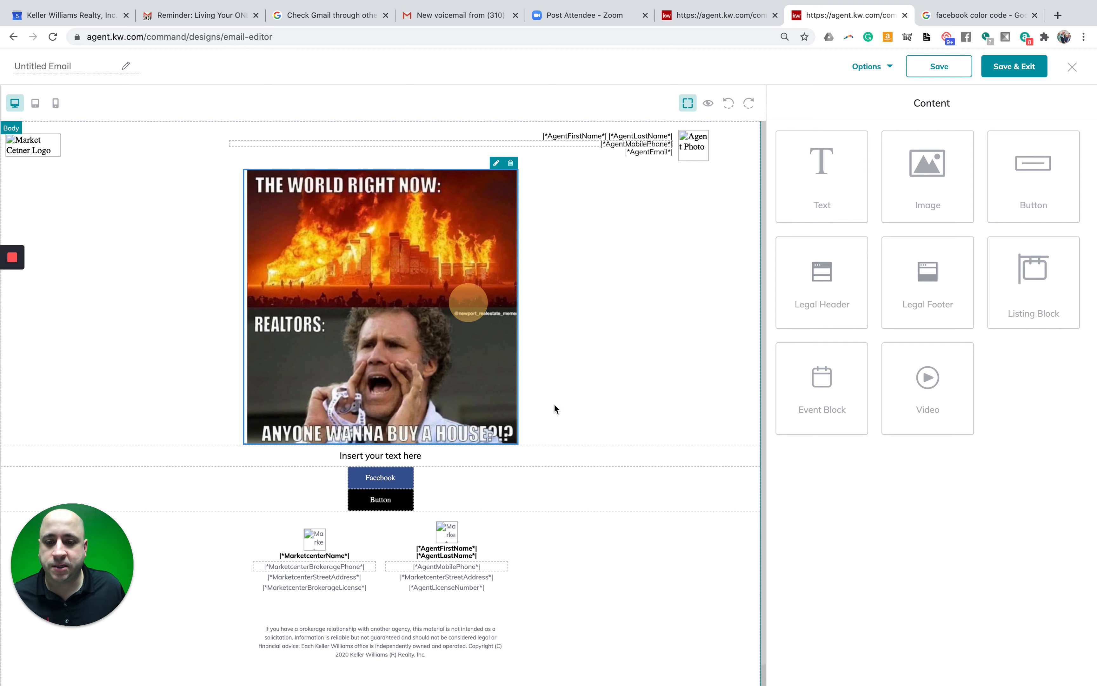
left_click(382, 457)
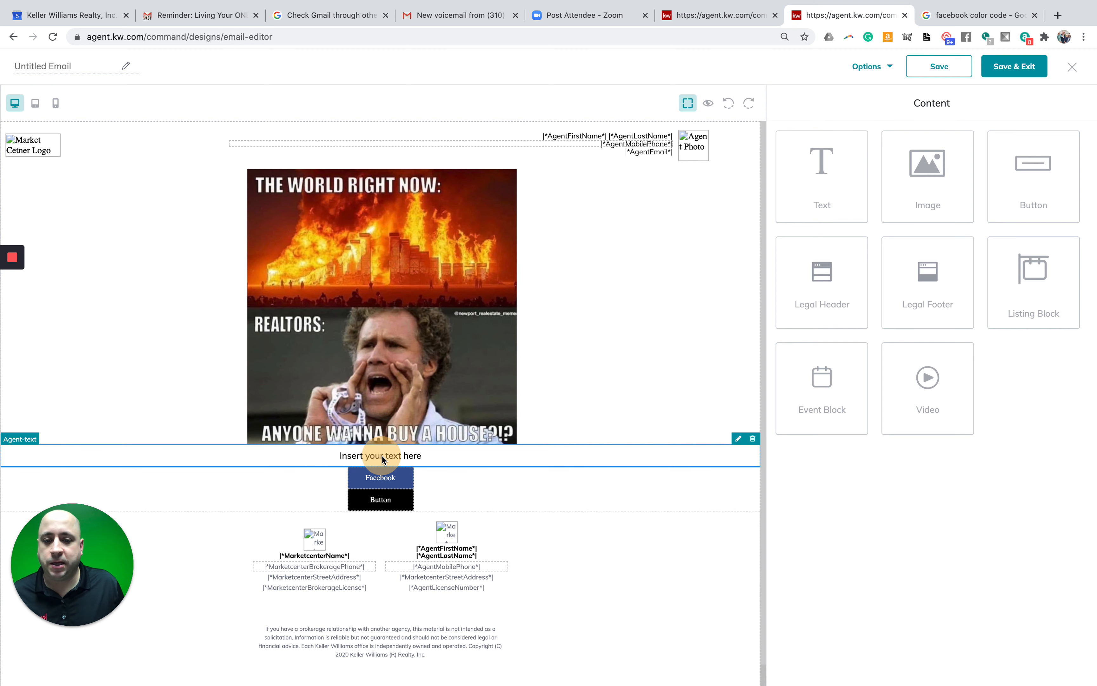
left_click(738, 439)
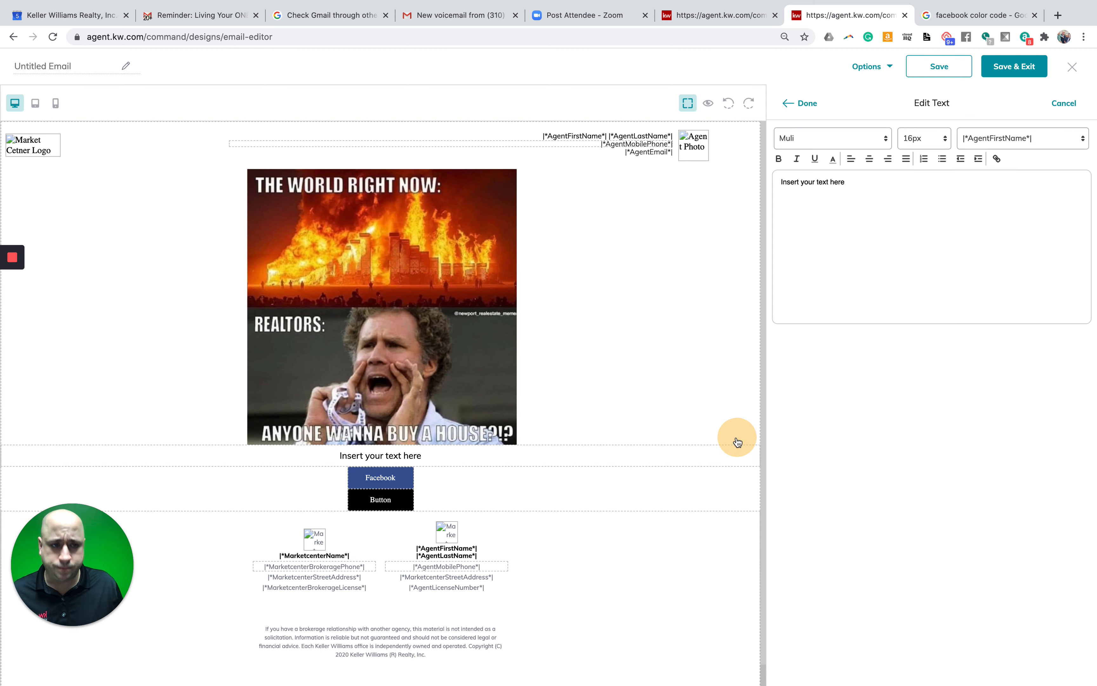
triple_click(881, 183)
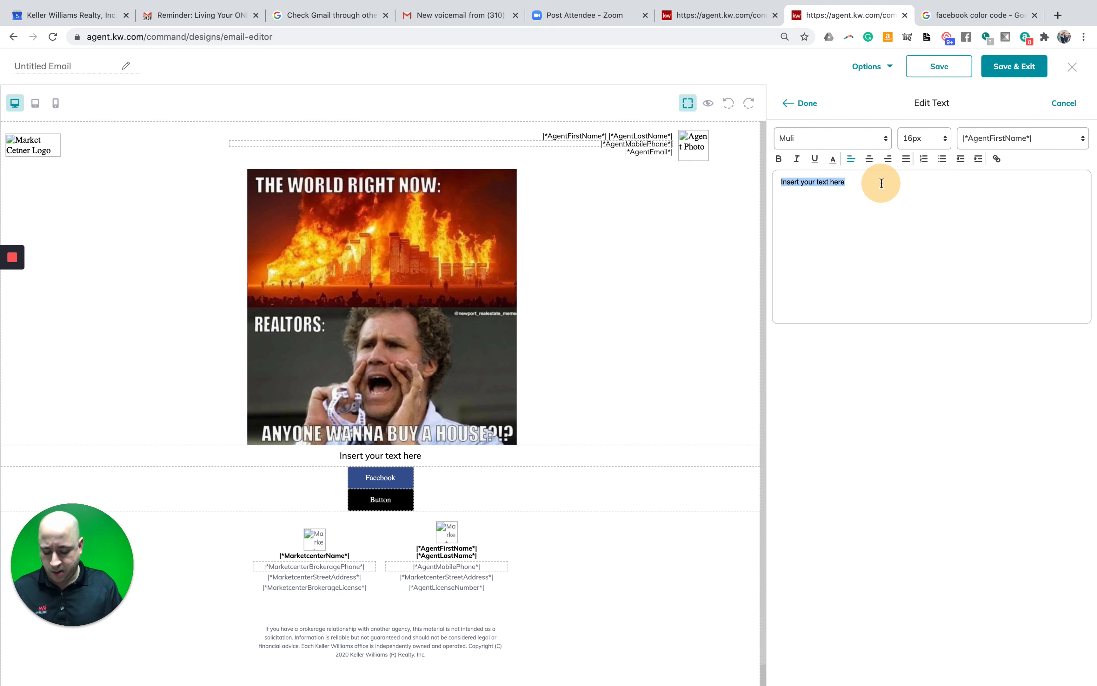
type("THought t")
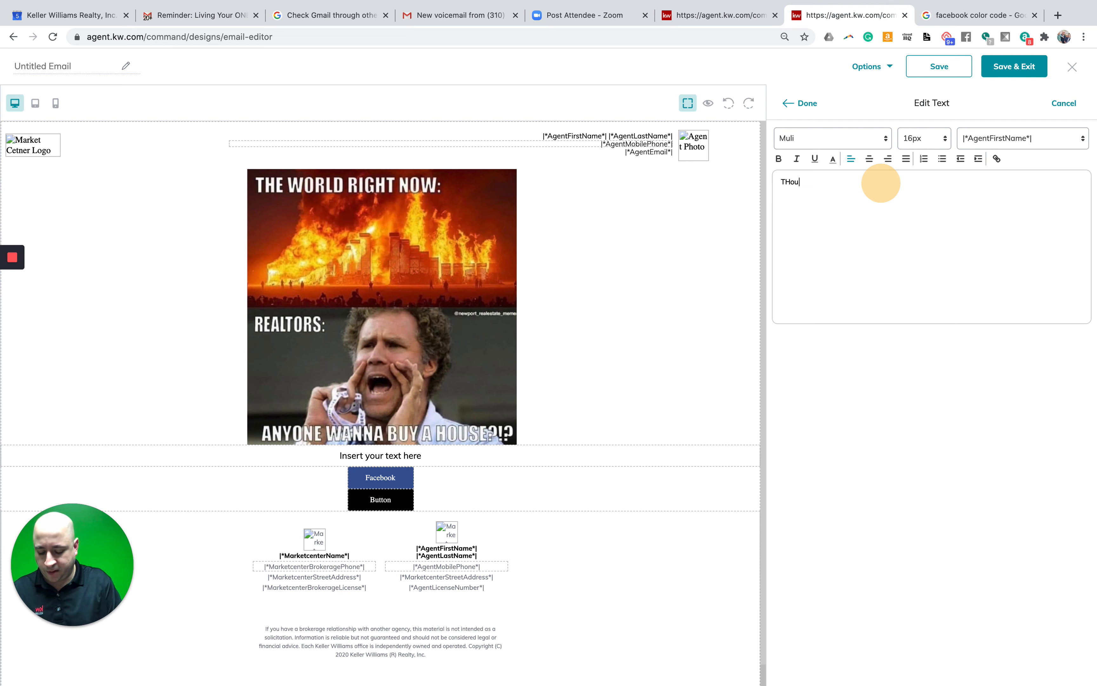
key("BackSpace")
key("BackSpace")
key("BackSpace")
key("BackSpace")
key("BackSpace")
key("BackSpace")
key("BackSpace")
key("BackSpace")
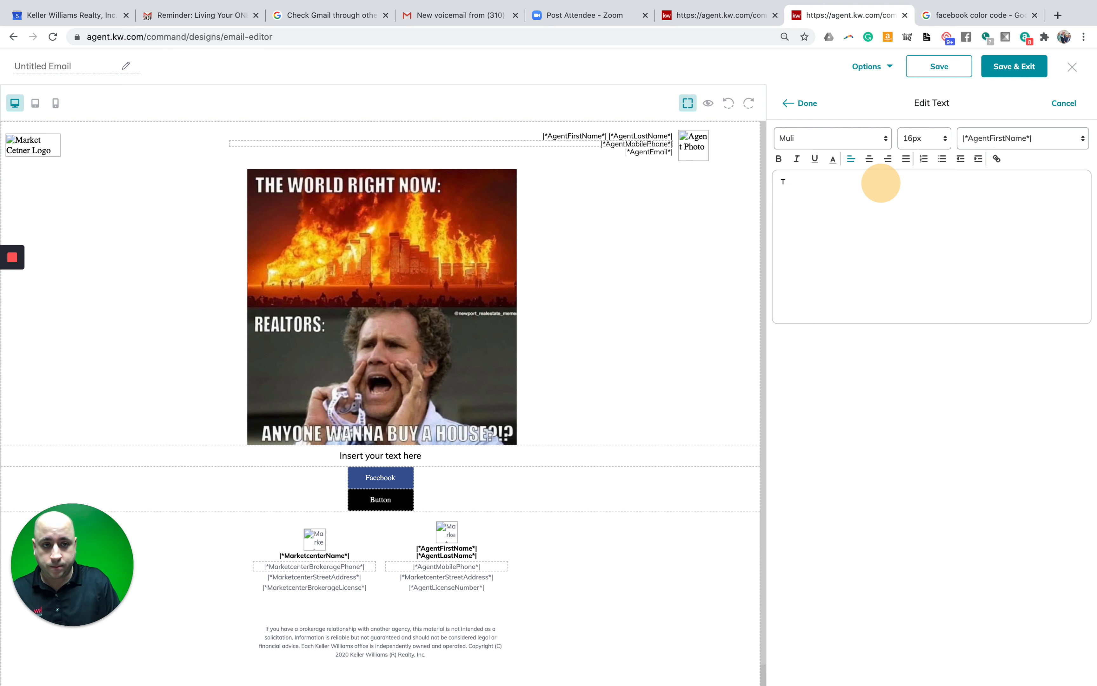
type("hought thi")
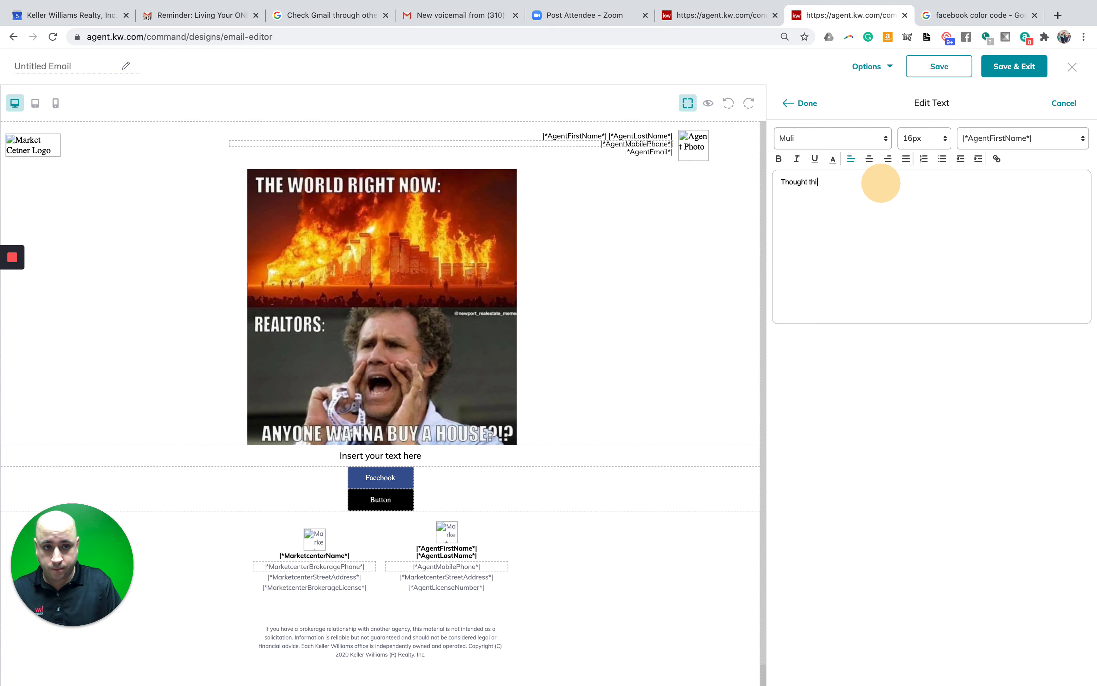
type("s was funnt")
key("BackSpace")
key("BackSpace")
key("BackSpace")
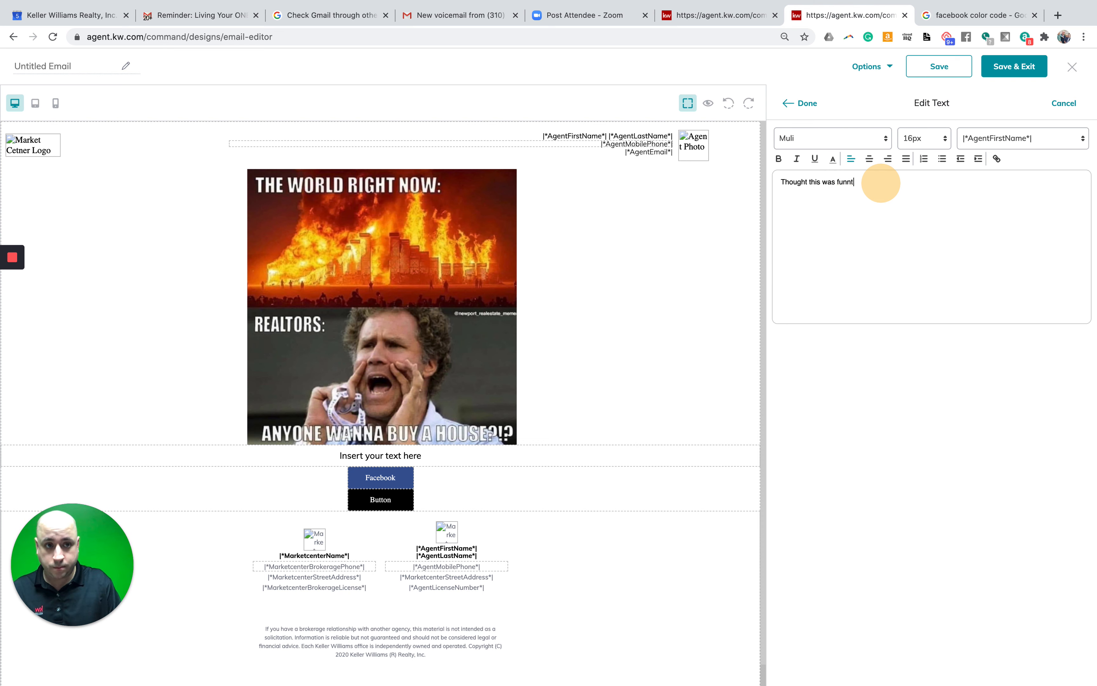
type("ny -  but REAL")
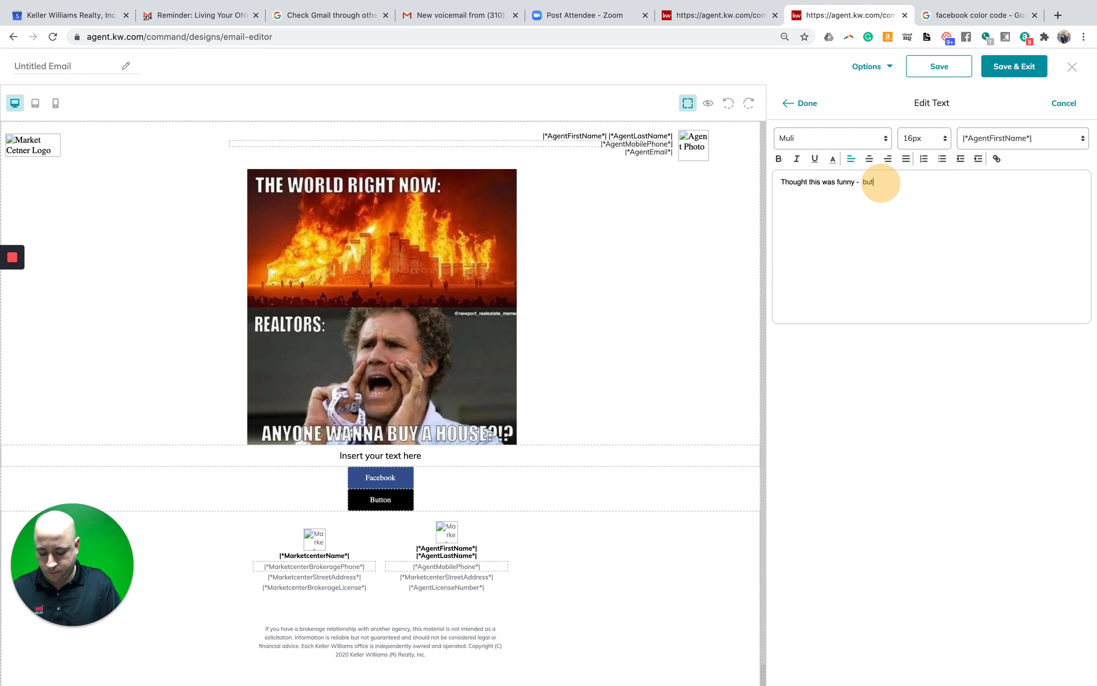
type("LY ")
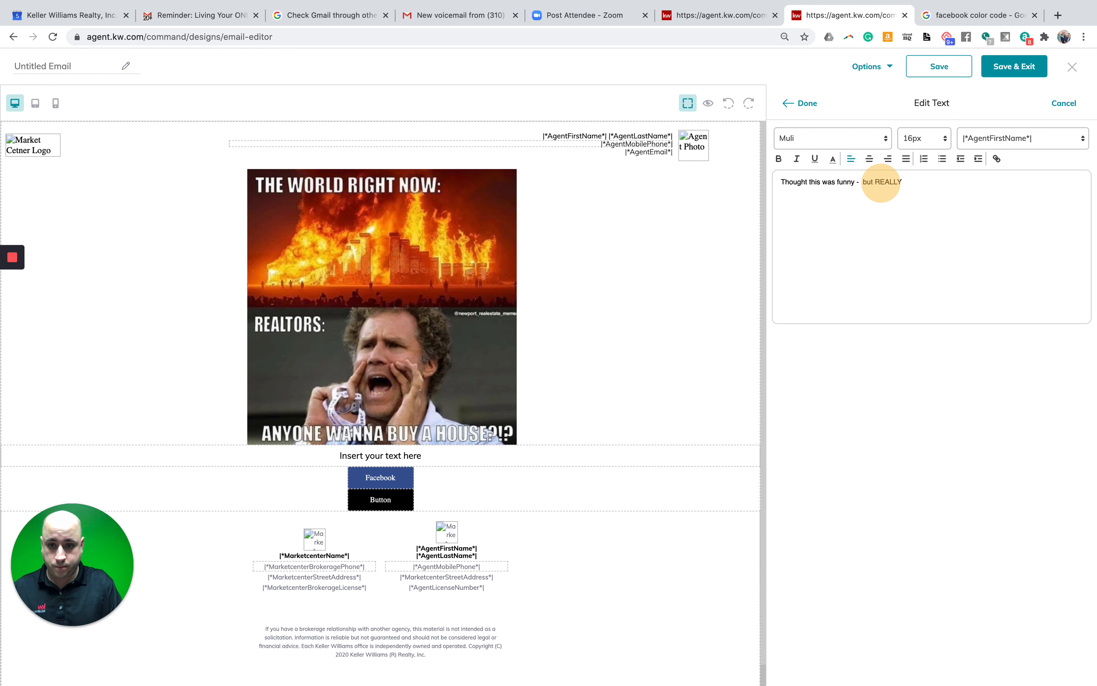
type("ANYONE ")
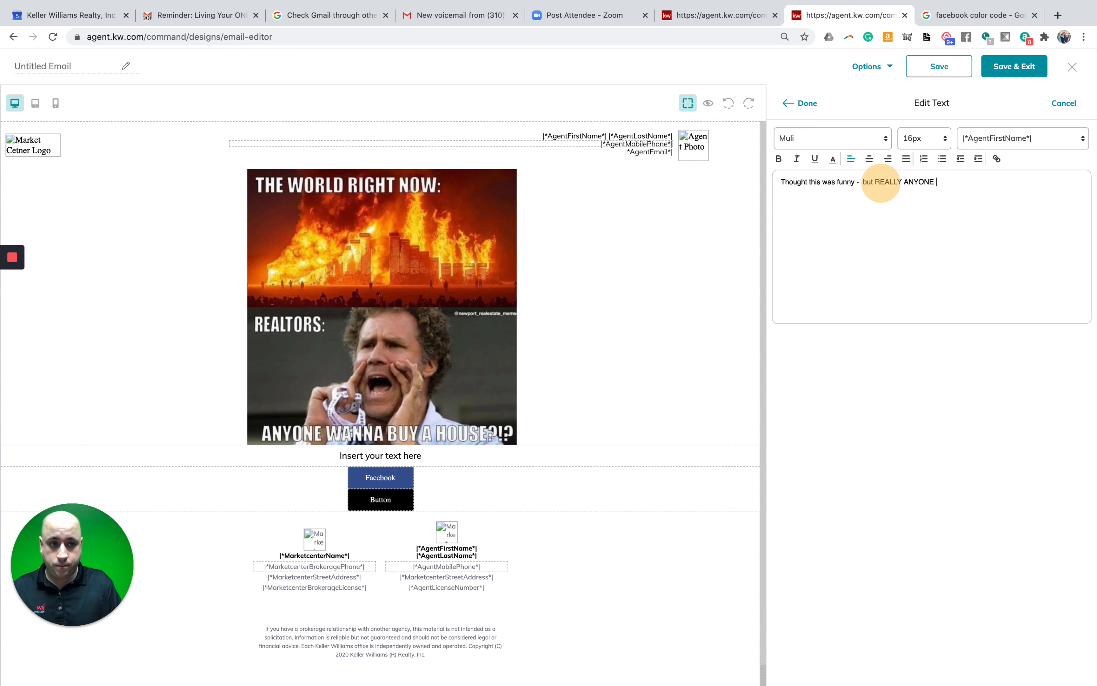
type("WANNA BUY")
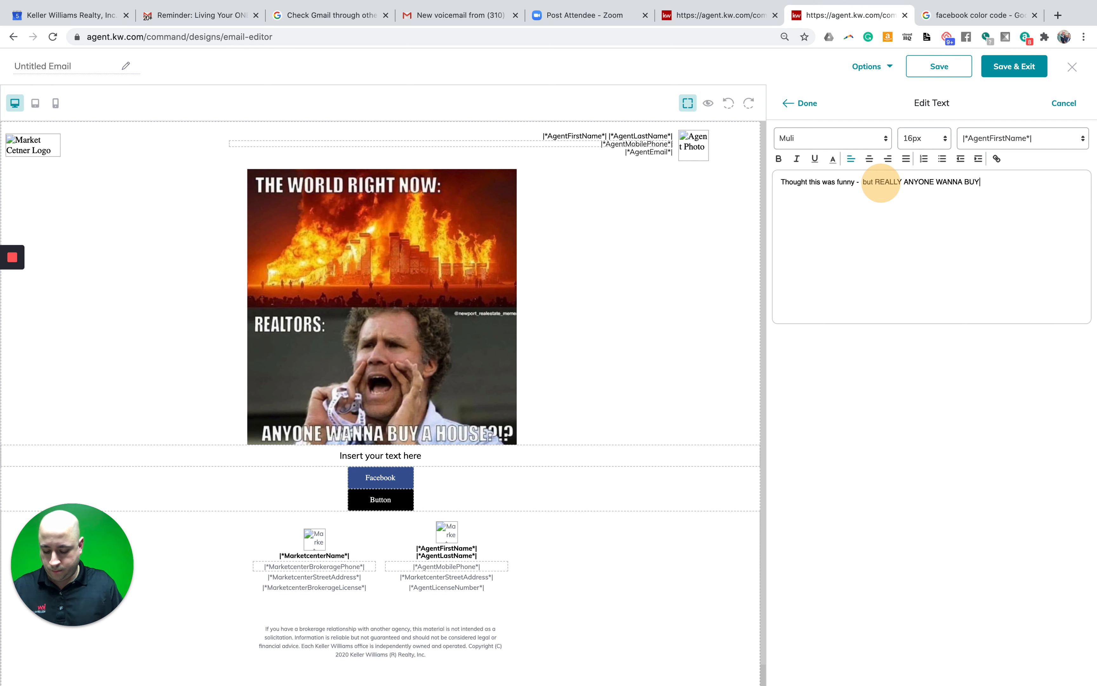
type(" A HOUSE!")
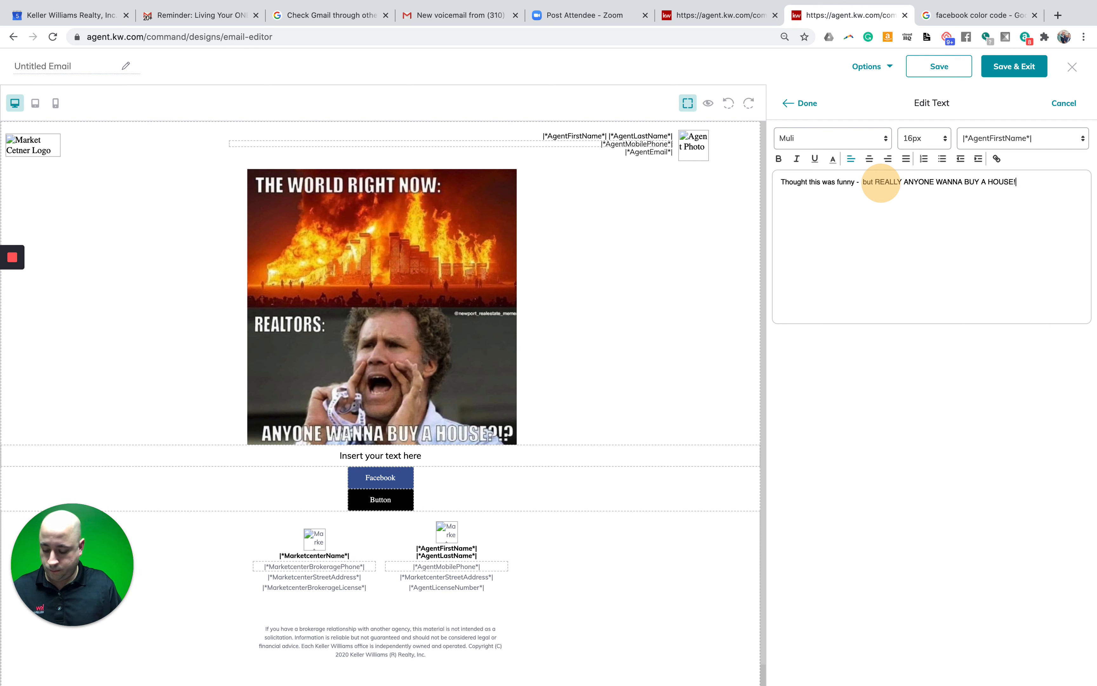
type("!???")
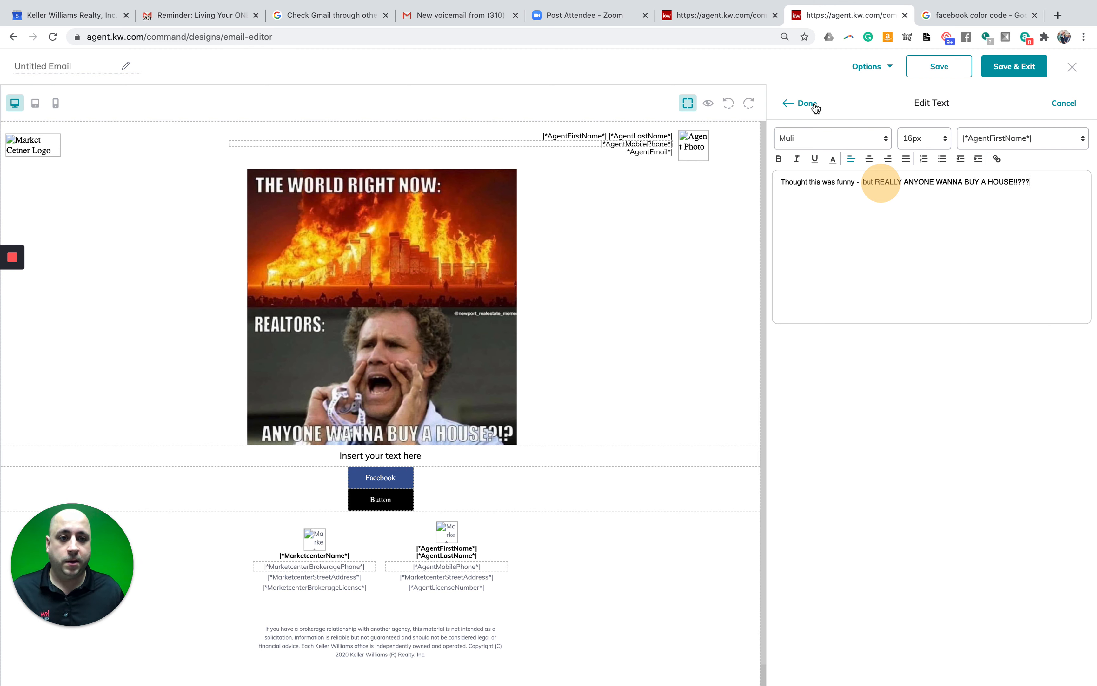
- Style the whole caption in Roboto at 30px and apply the changes
triple_click(922, 181)
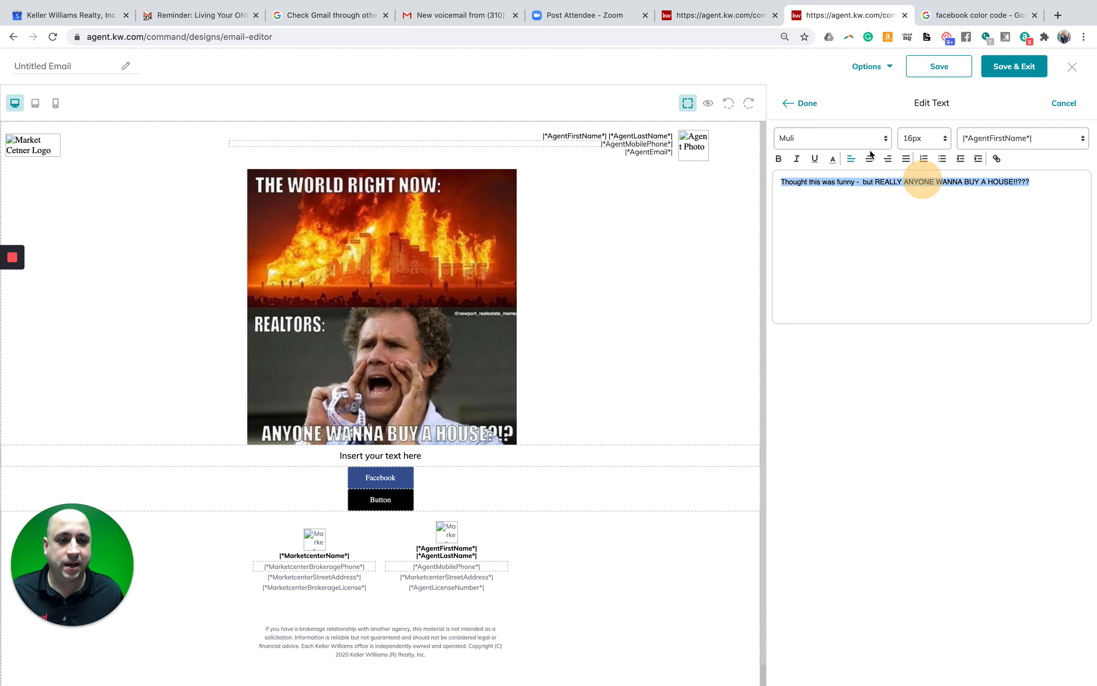
left_click(873, 138)
left_click(857, 203)
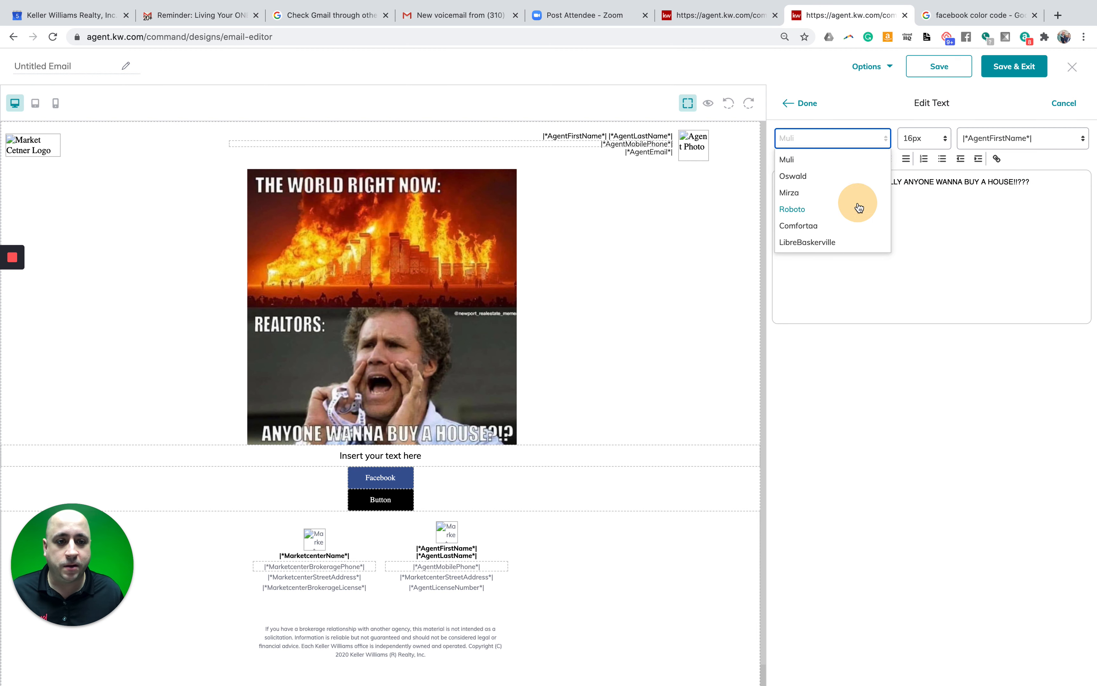
left_click(925, 138)
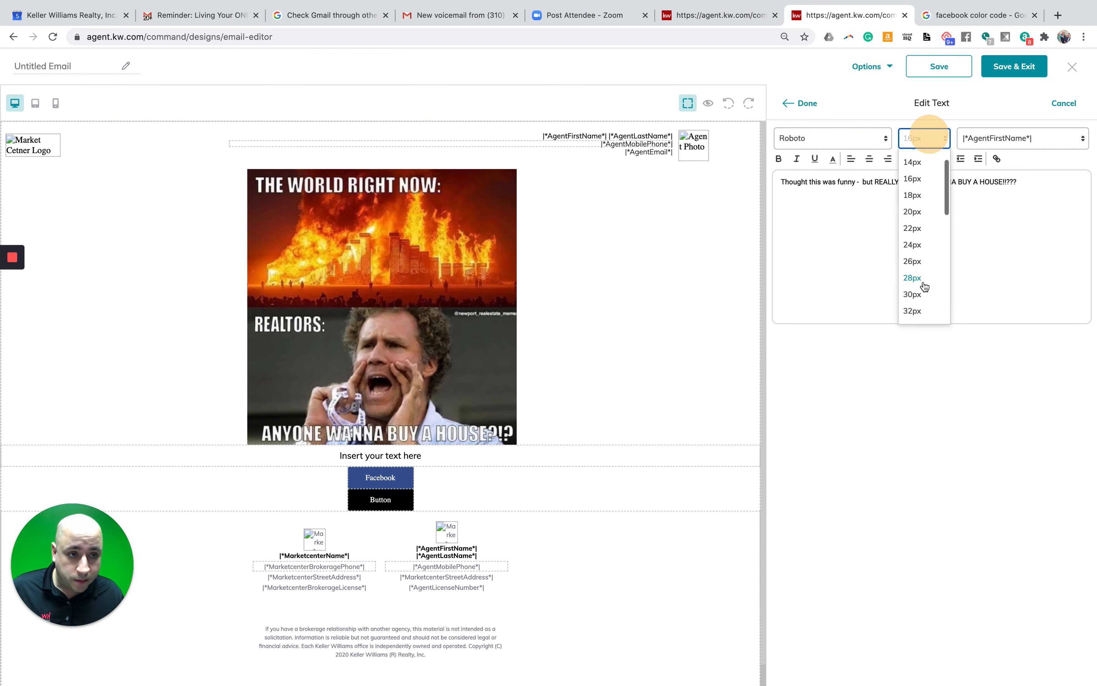
left_click(924, 292)
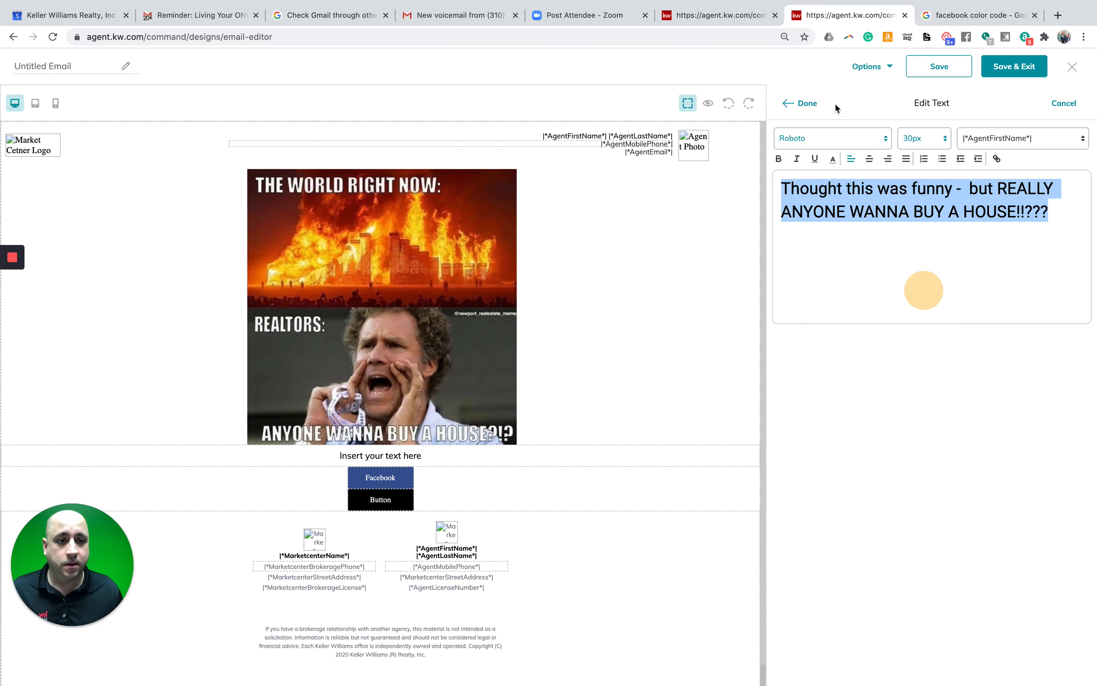
left_click(808, 103)
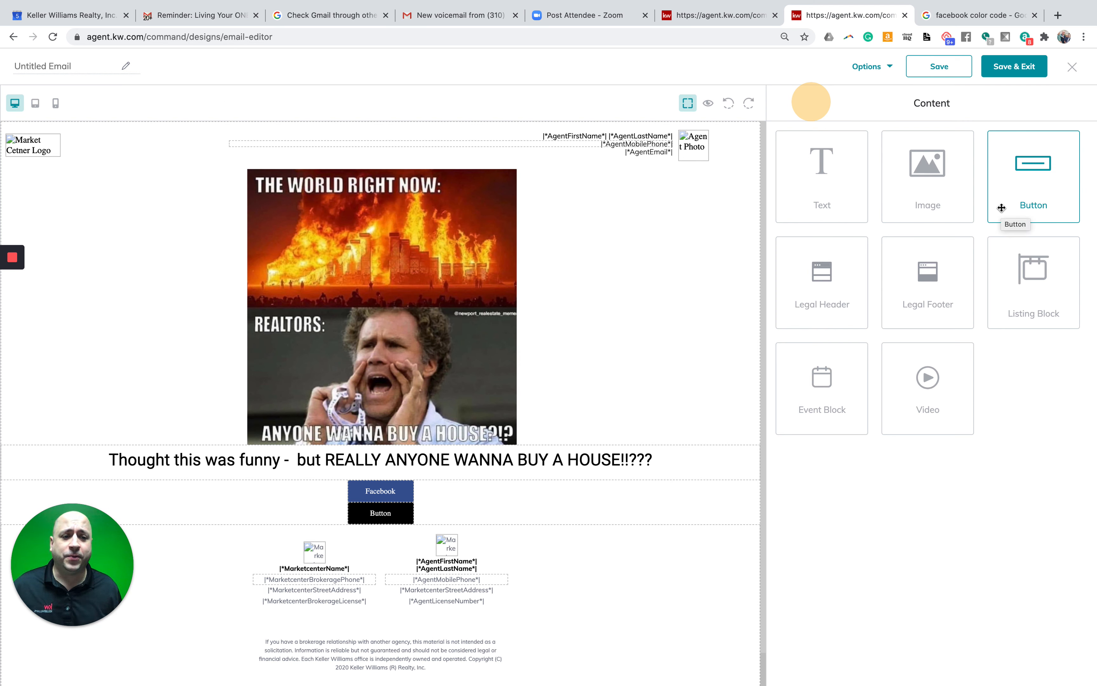
left_click_drag(935, 381, 550, 377)
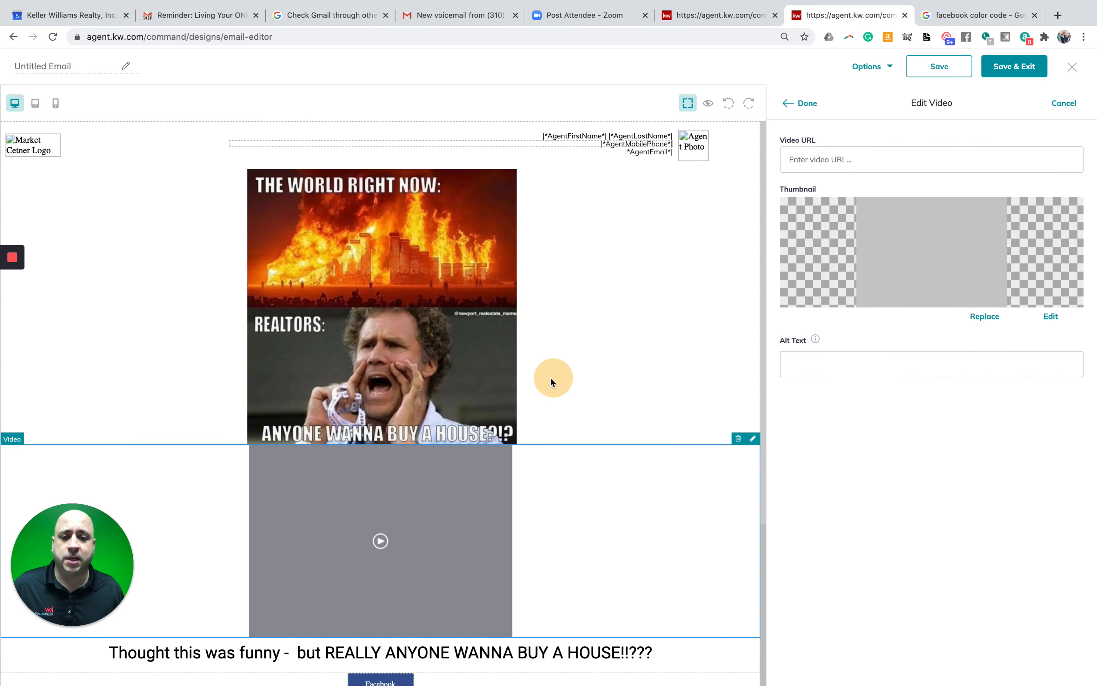
left_click(437, 529)
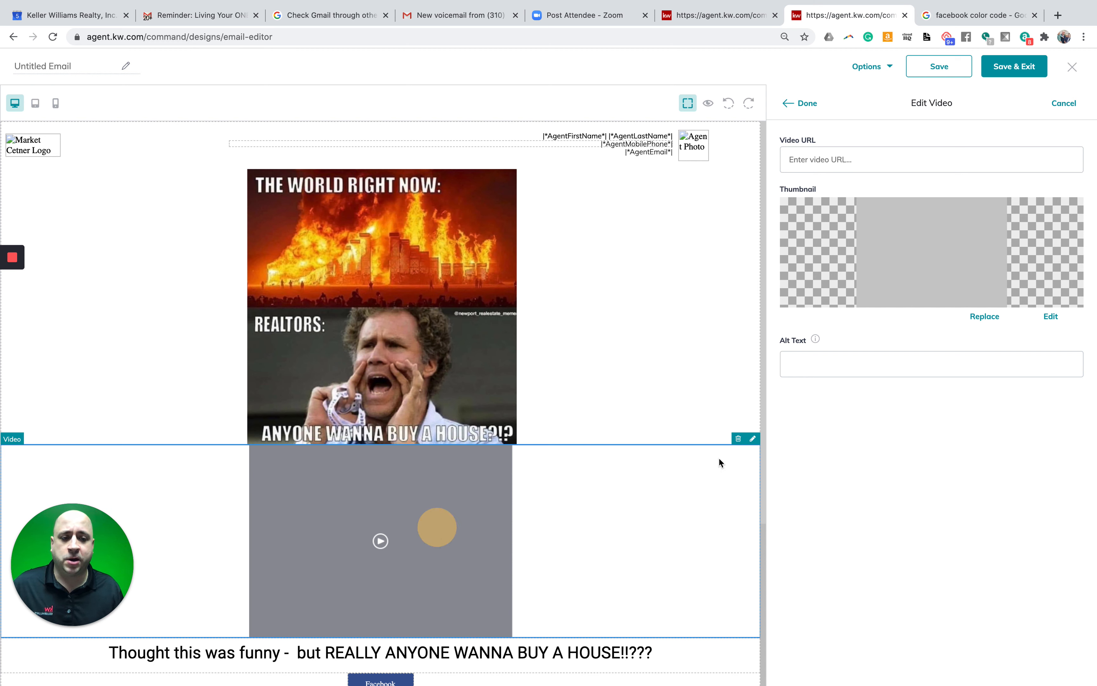
left_click(751, 439)
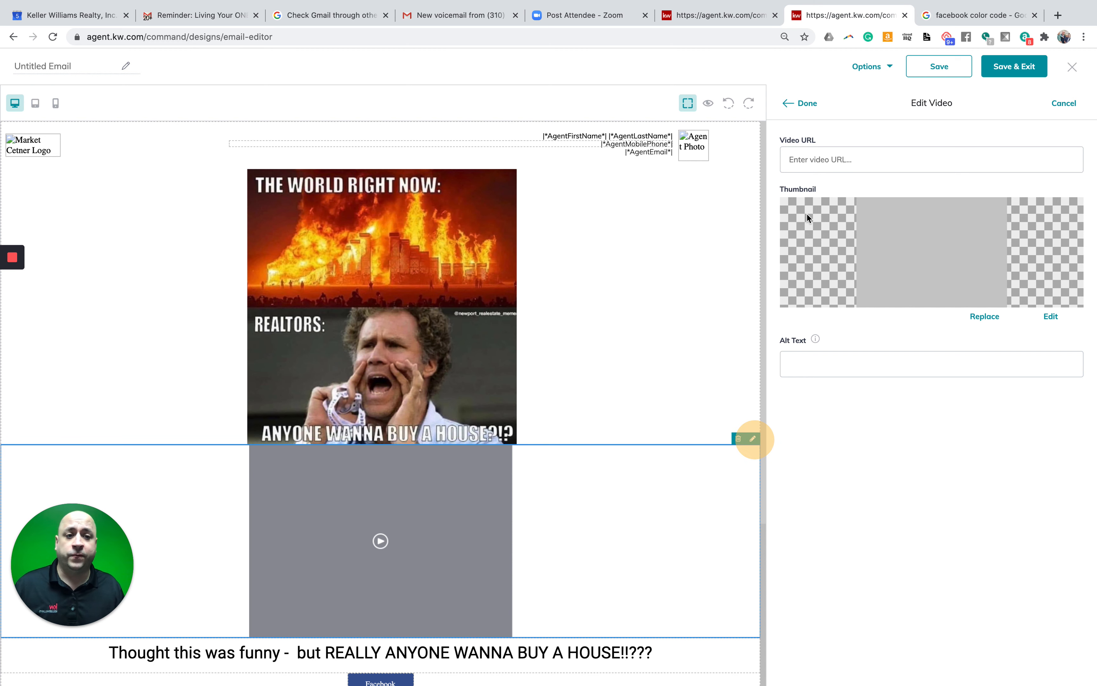
left_click(853, 159)
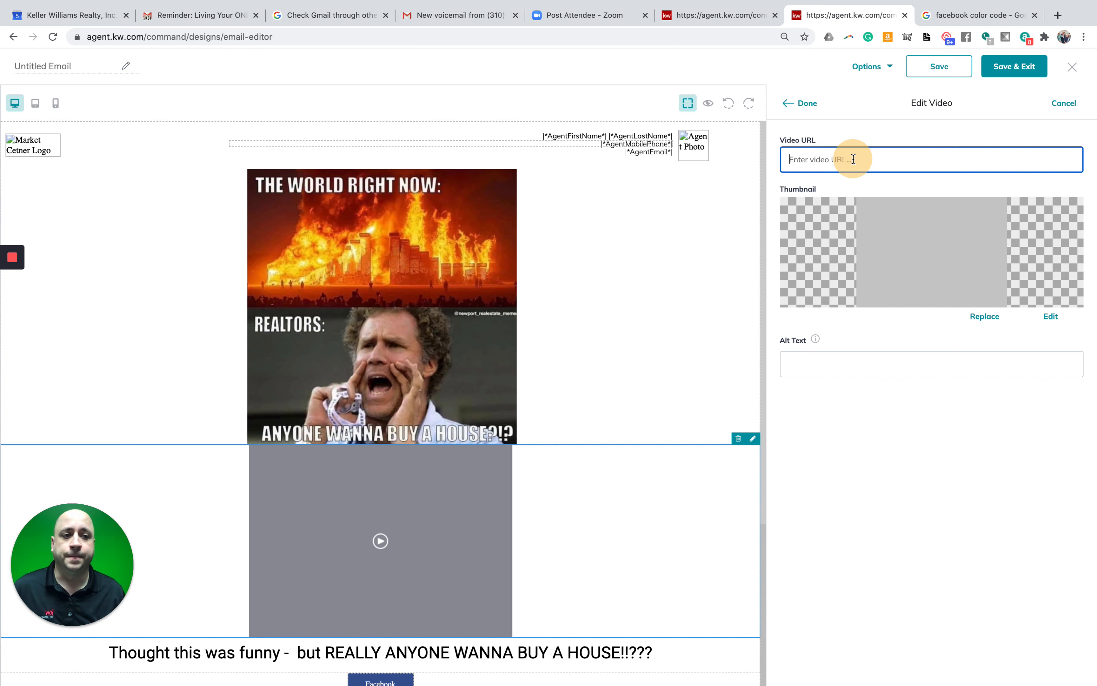
left_click(808, 104)
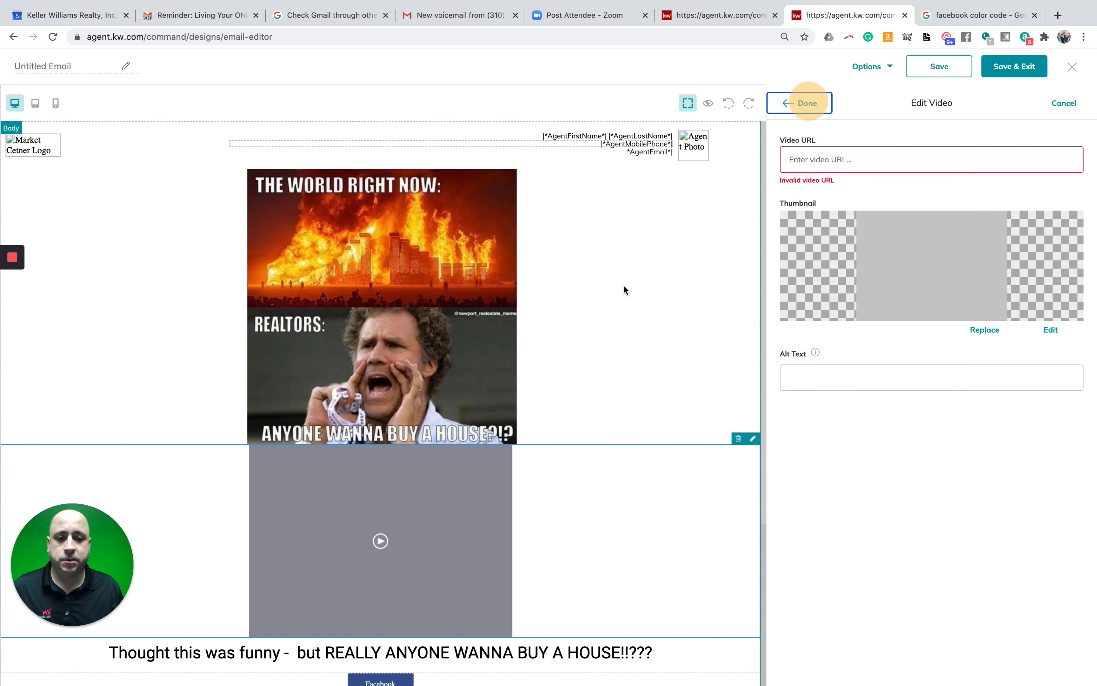
left_click(737, 439)
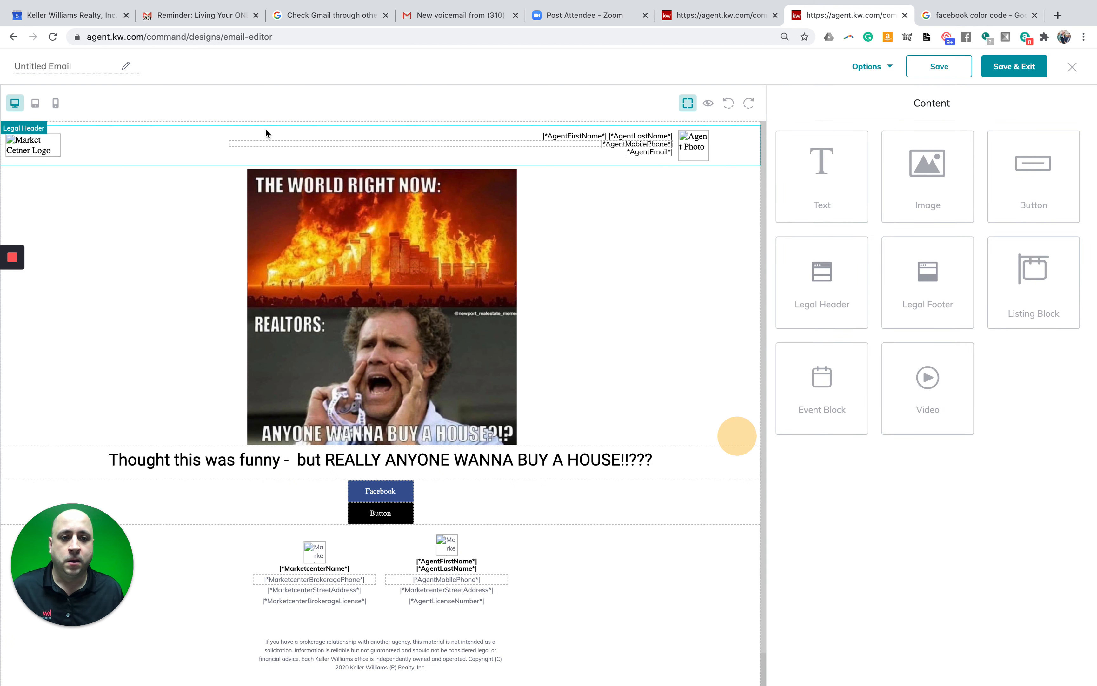
- Rename the Untitled Email design to 'TEST TRASH', save it, and exit the editor
left_click(48, 67)
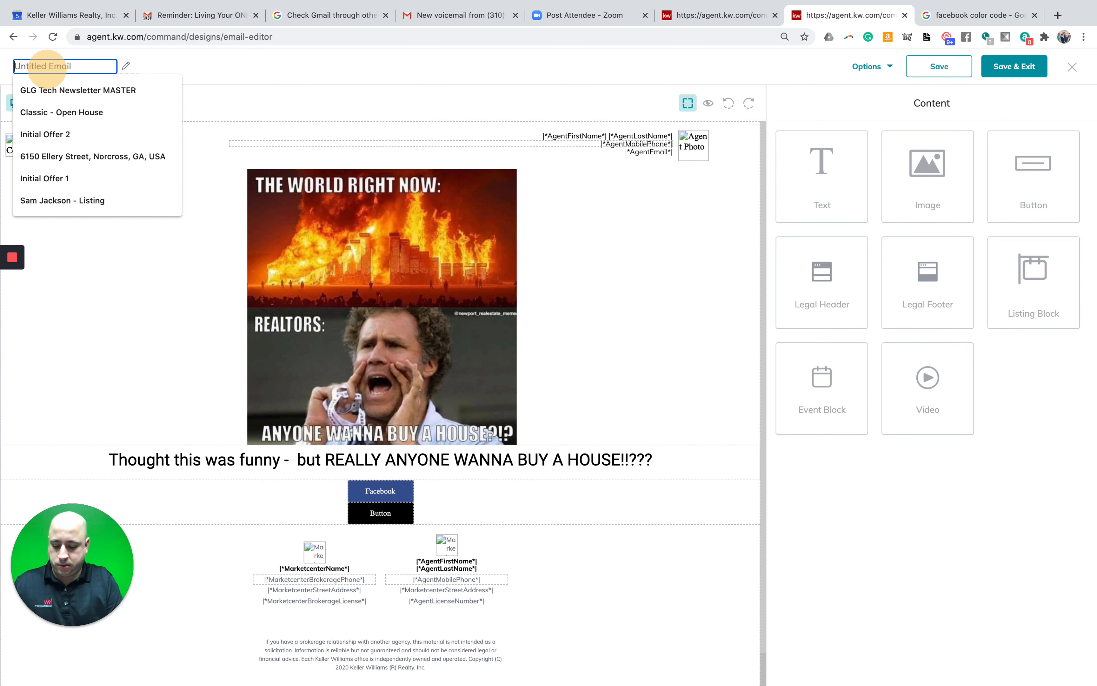
type("TRS")
key("BackSpace")
key("BackSpace")
type("EST")
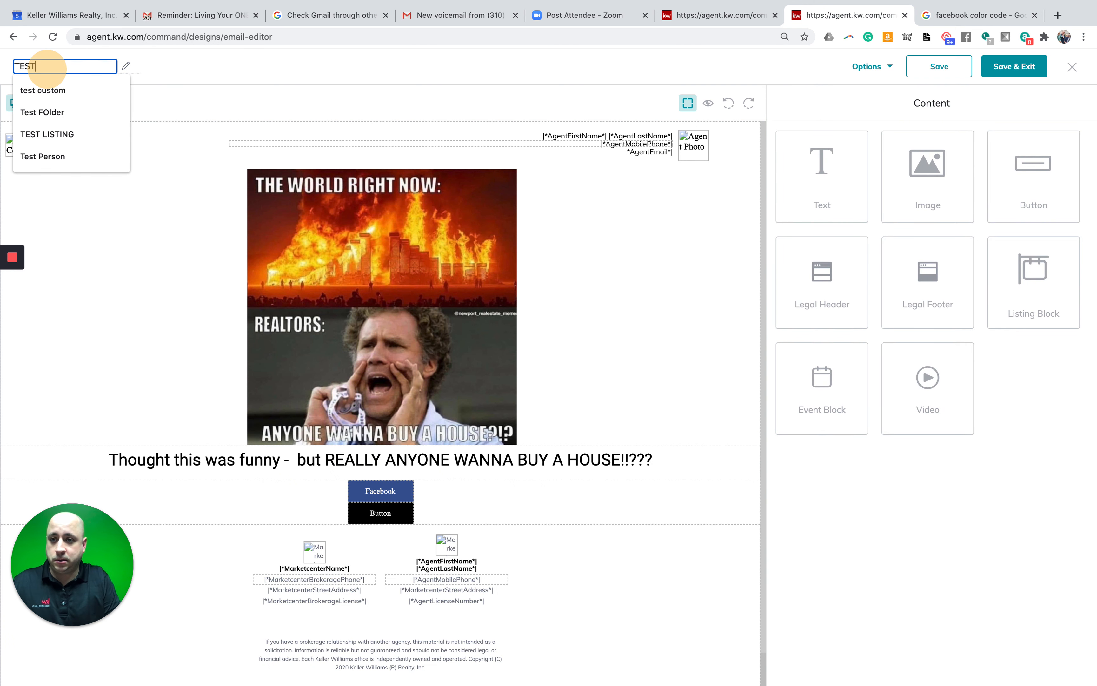
type(" TRASH")
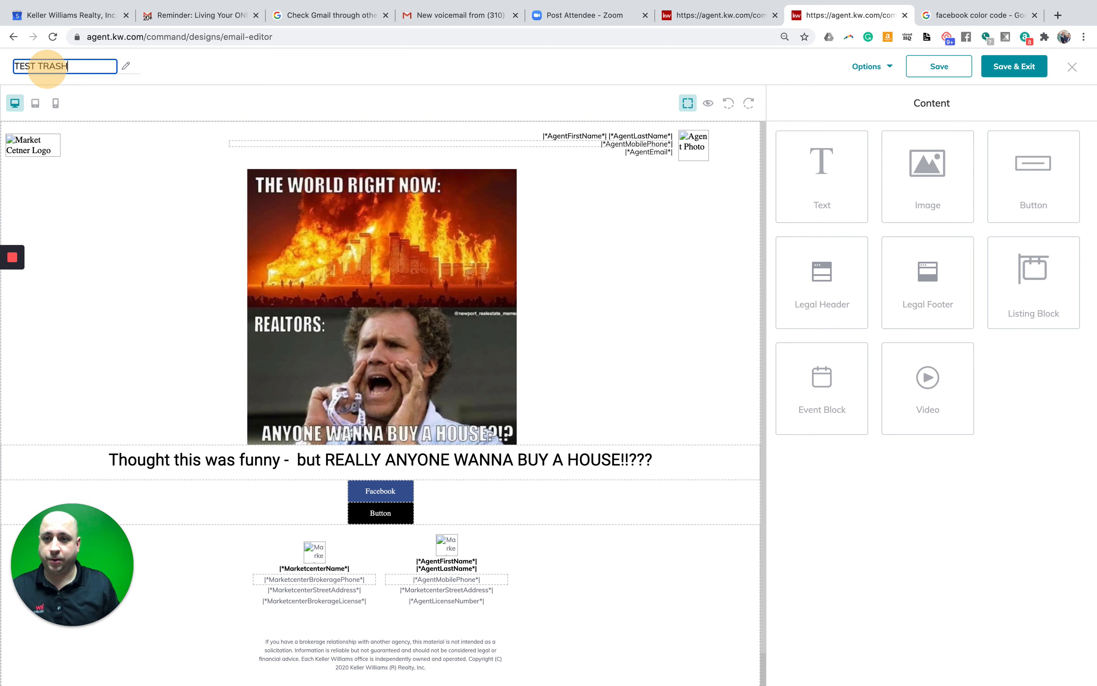
left_click(236, 67)
left_click(922, 73)
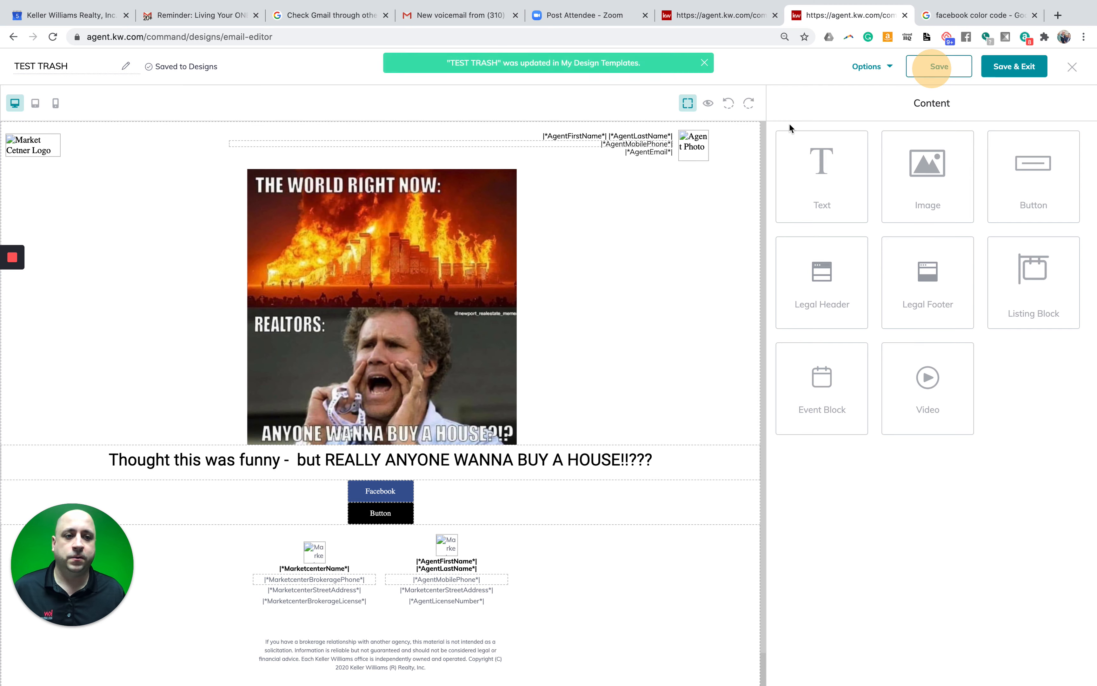
left_click(1014, 65)
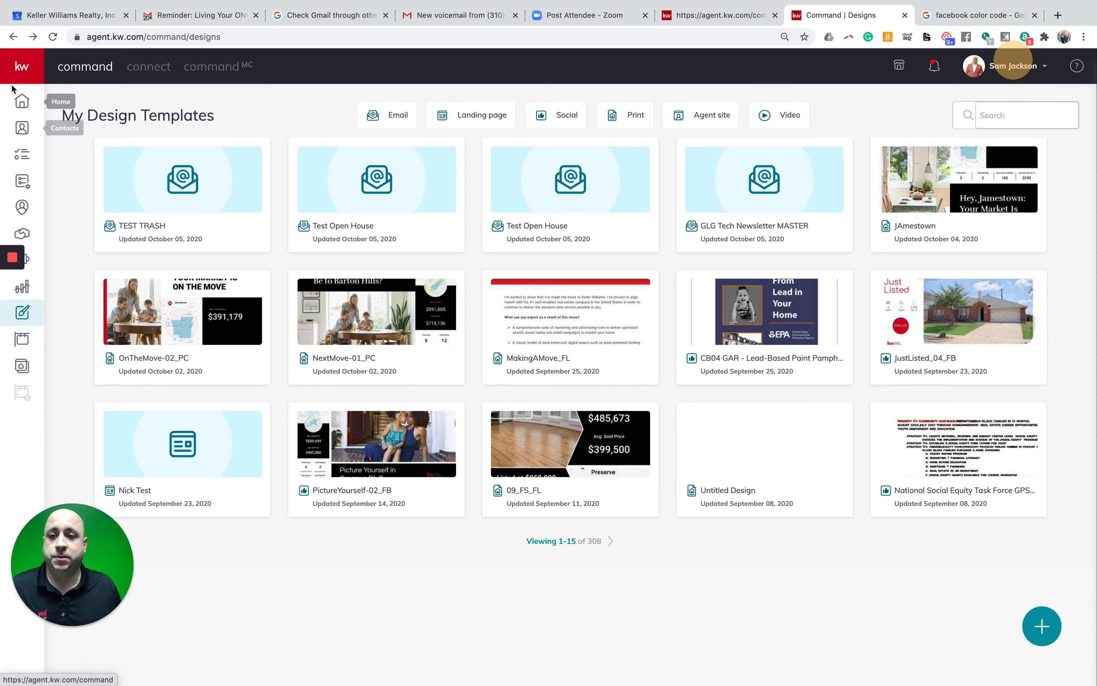
- Switch from Designs to the Campaigns section, confirming the leave-site prompt
left_click(23, 68)
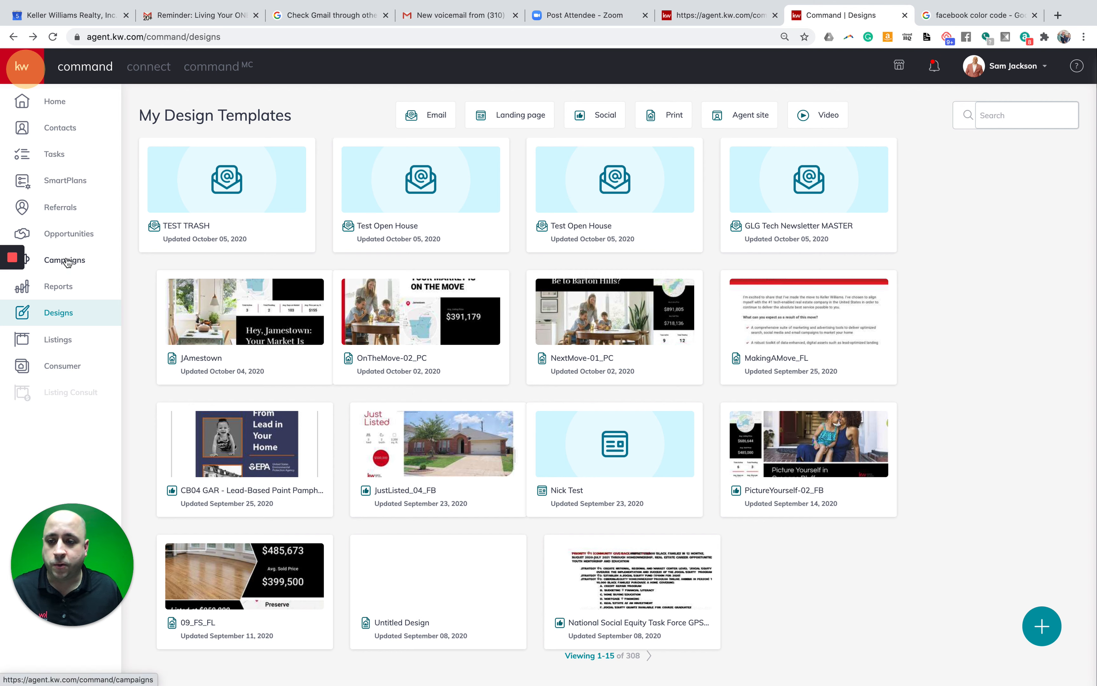
left_click(77, 263)
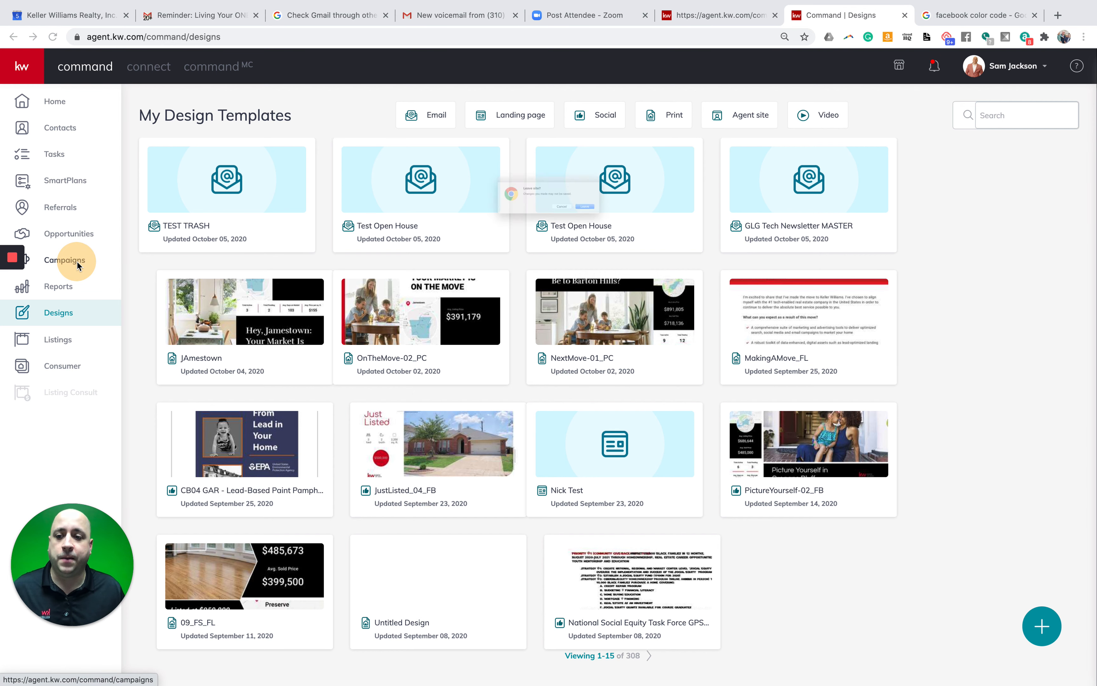
left_click(648, 224)
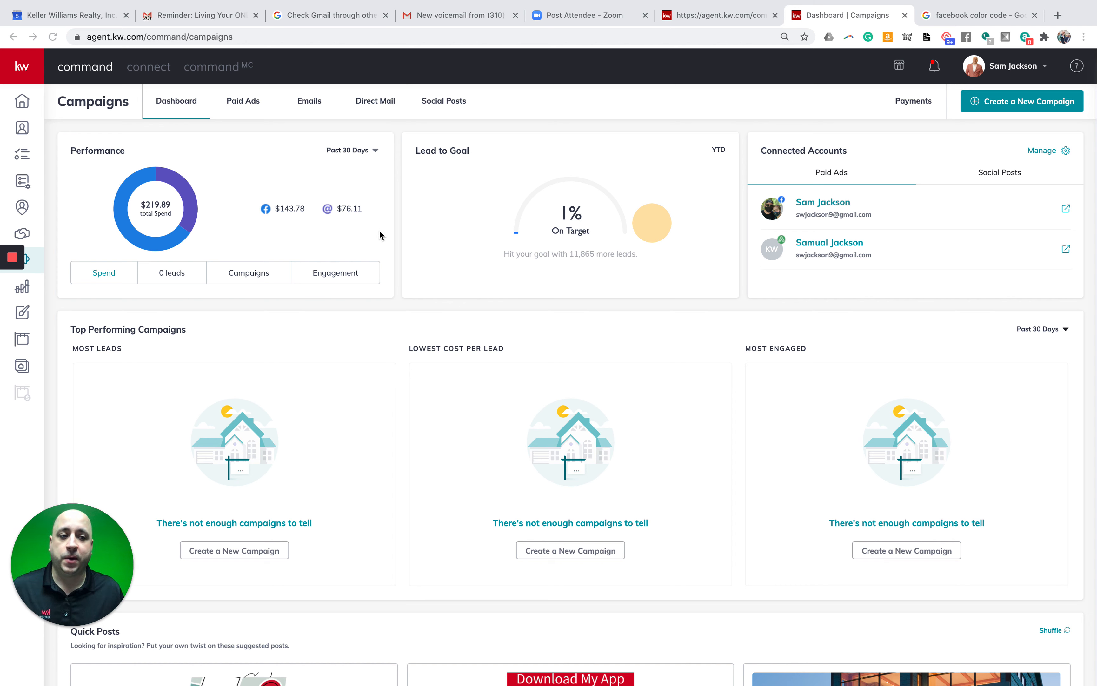
- Create an Email campaign named 'Test TRASH' with goal Other and set it up
left_click(1017, 103)
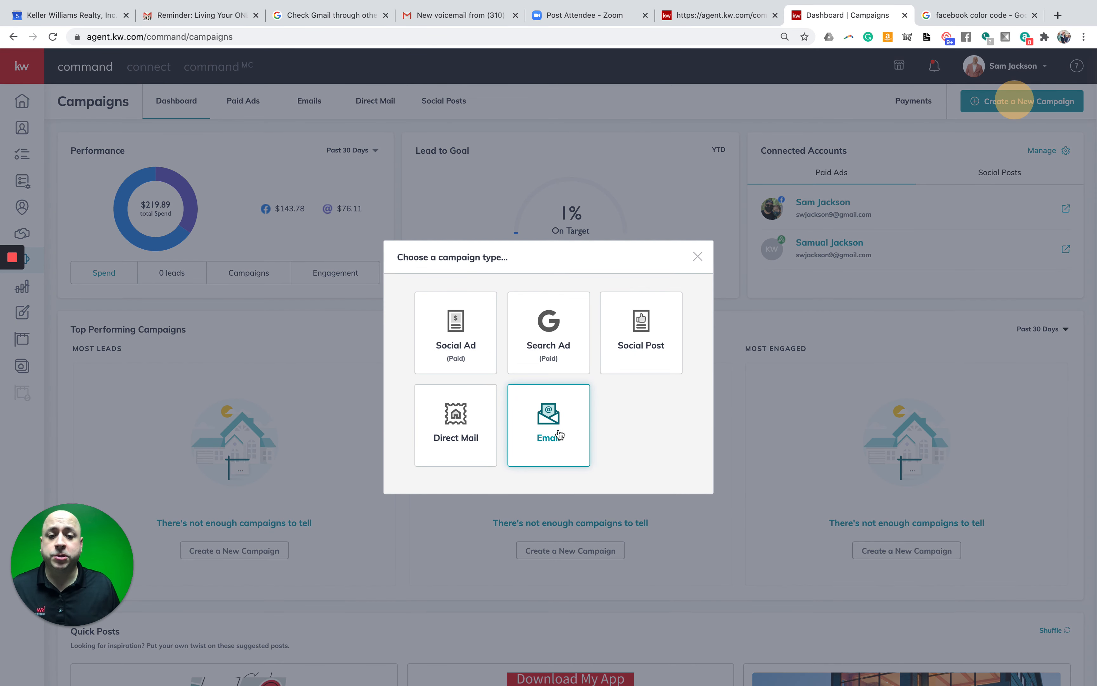
left_click(548, 417)
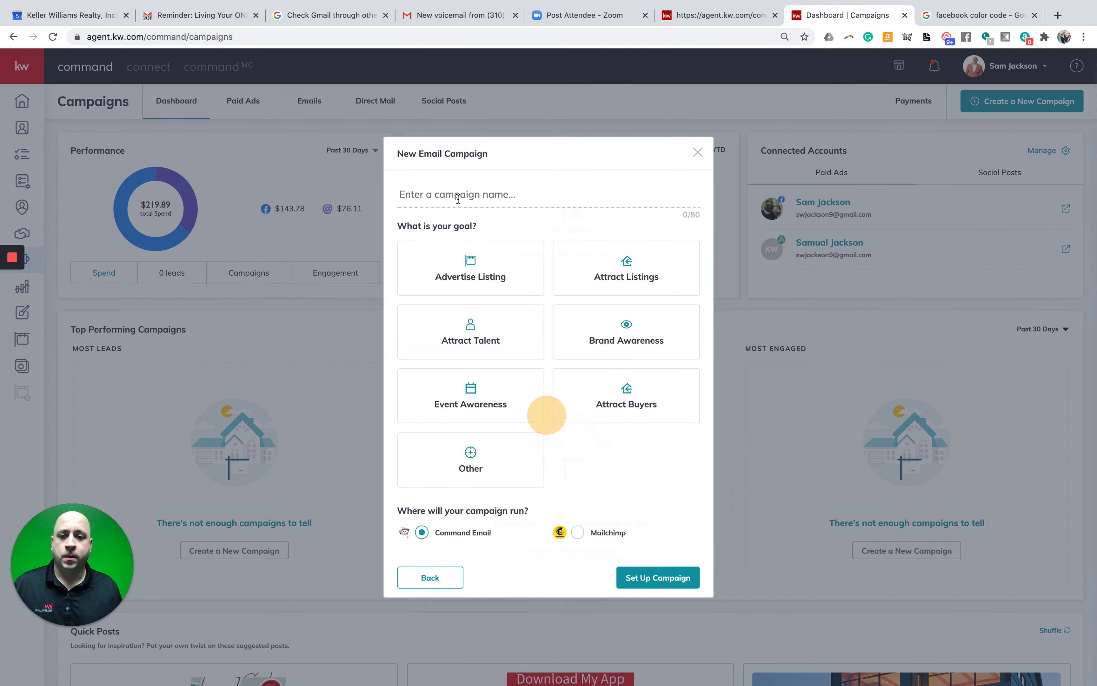
left_click(466, 194)
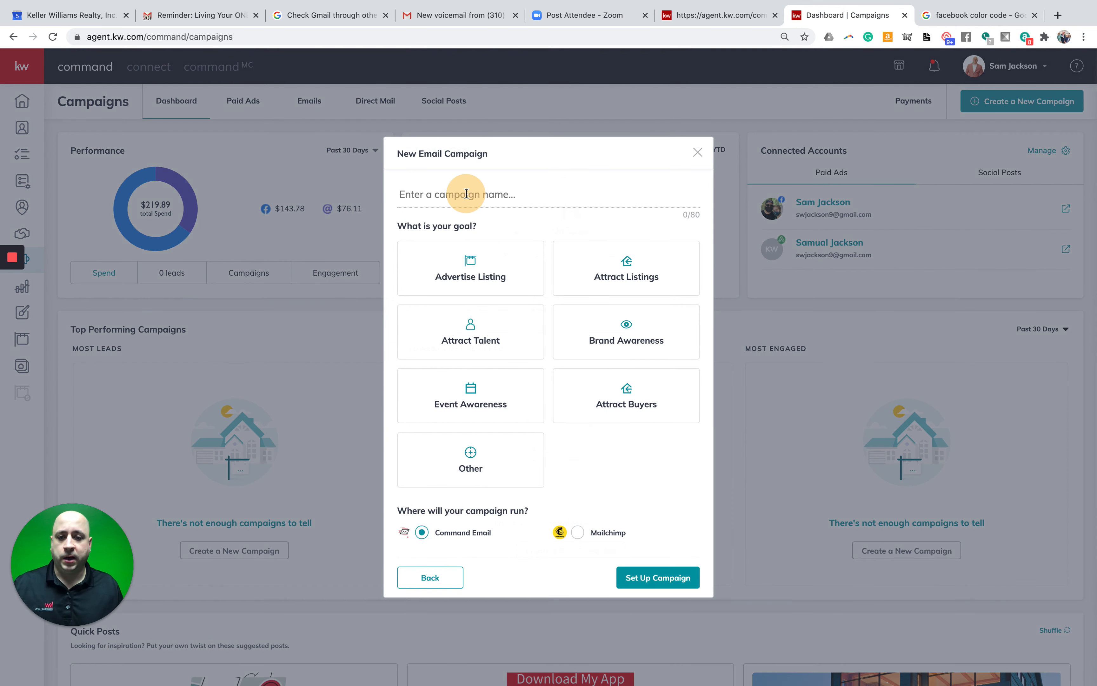
type("Test TRASH")
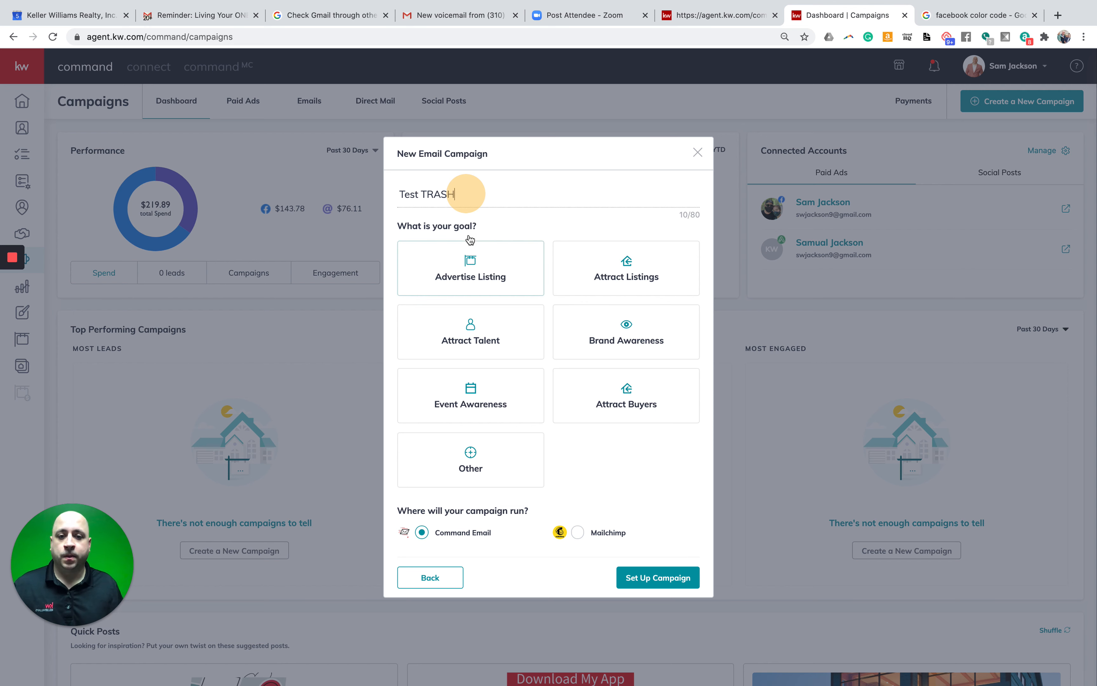
left_click(498, 216)
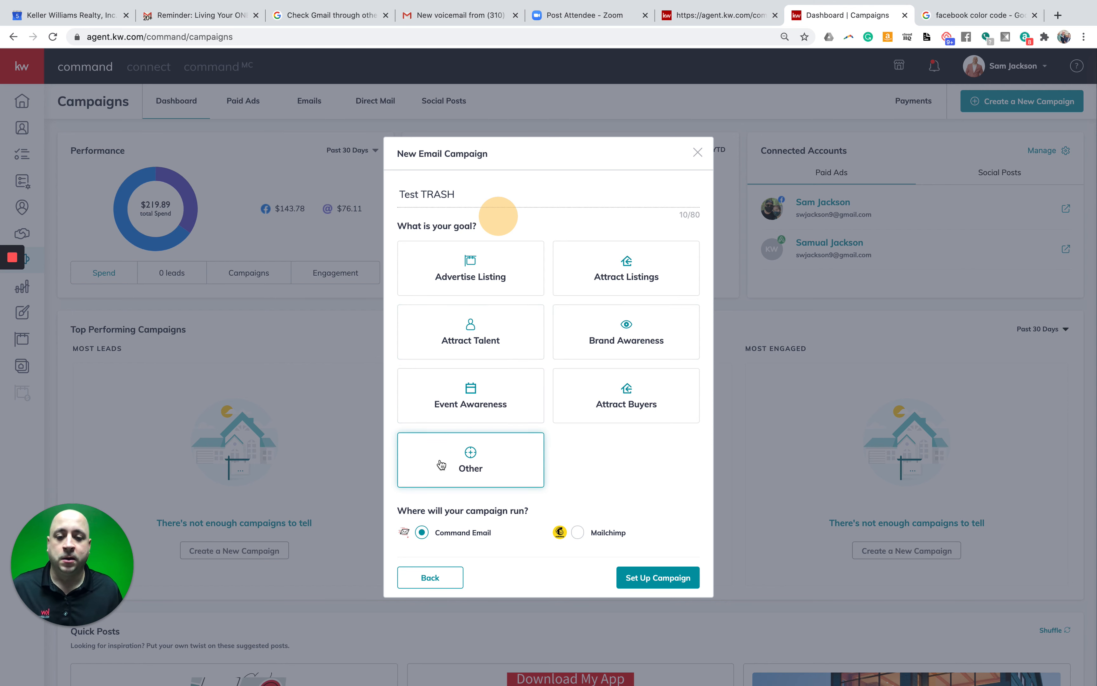
left_click(474, 462)
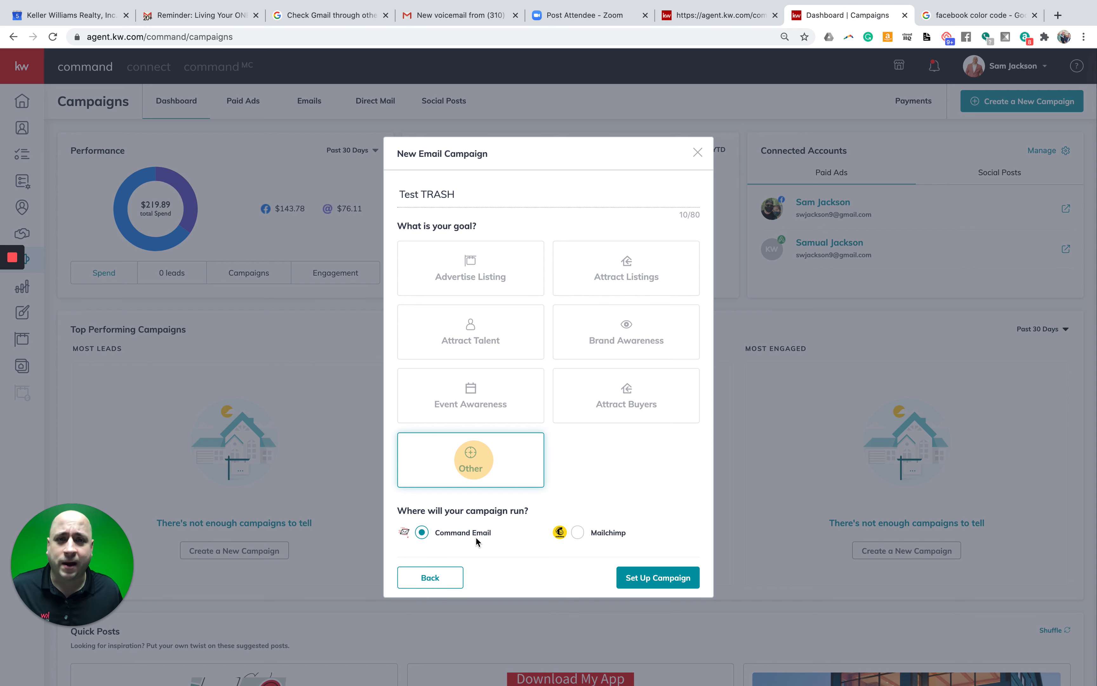
left_click(646, 580)
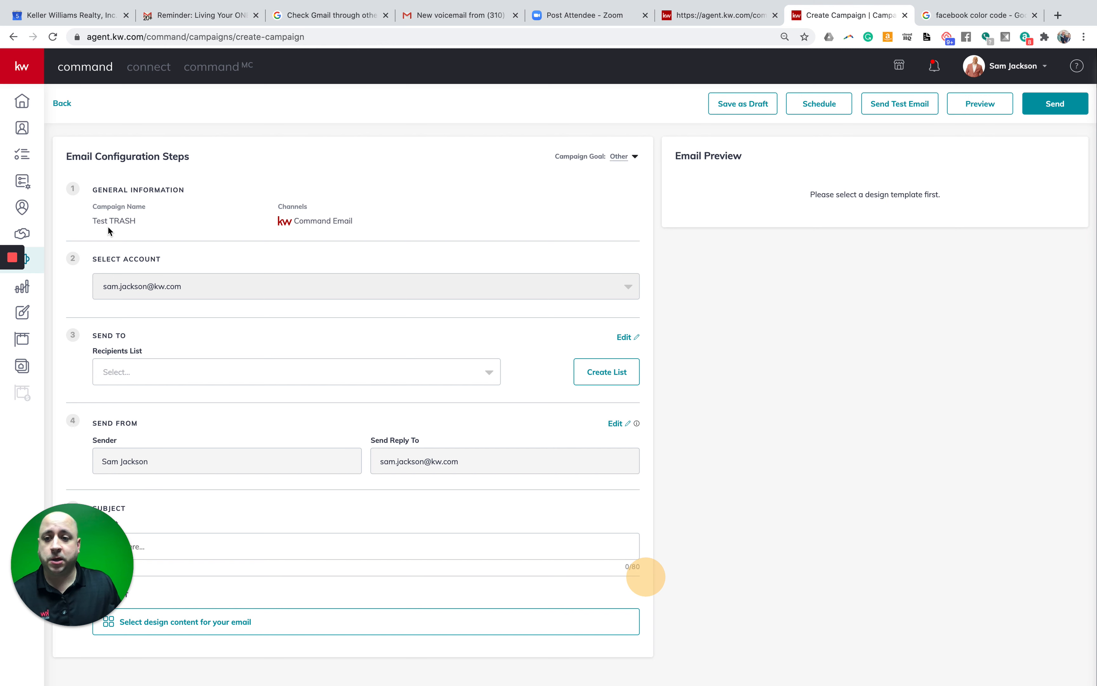
- Review the existing recipient lists without choosing one, then start a new list
left_click_drag(123, 204, 372, 209)
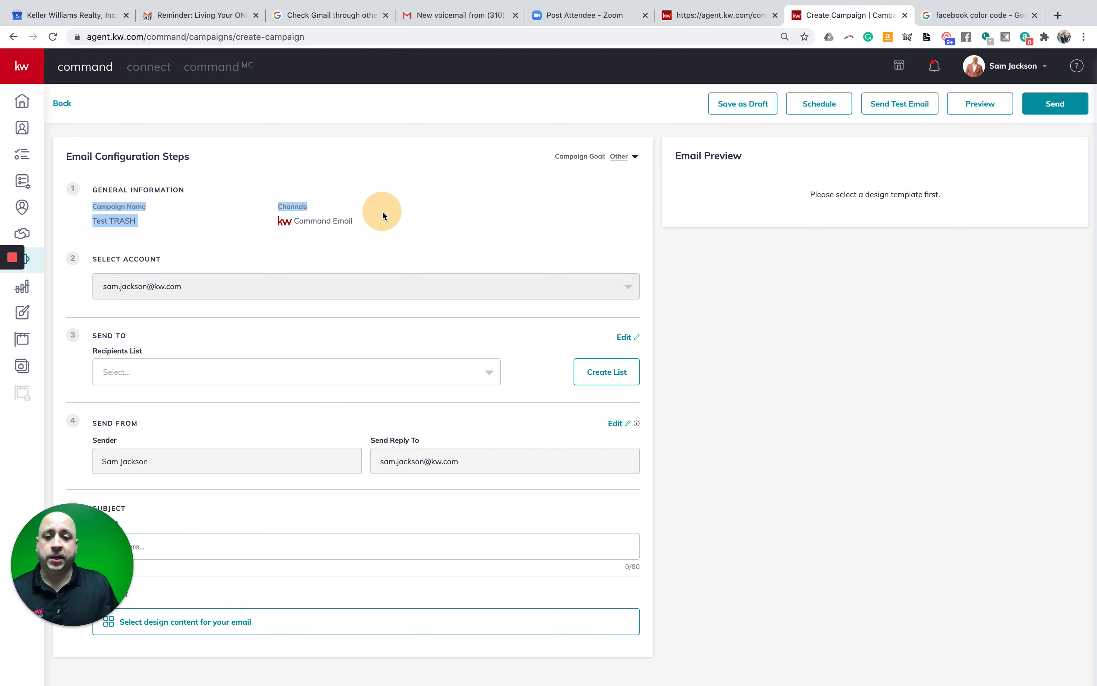
left_click(382, 210)
left_click(140, 220)
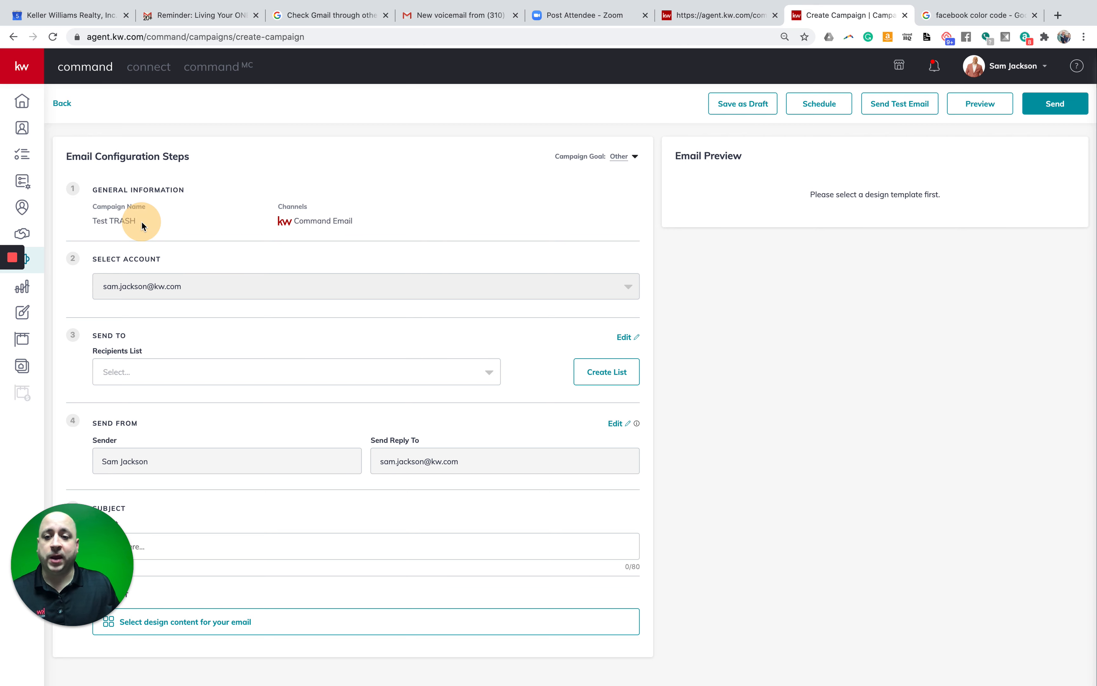
left_click(214, 289)
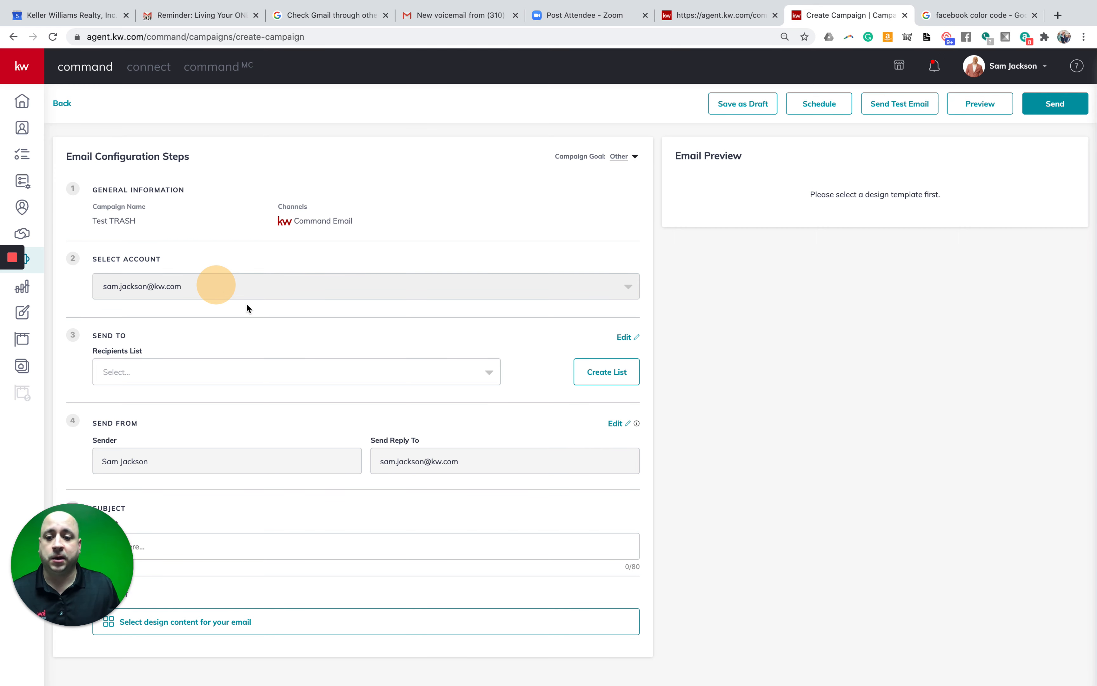
left_click(158, 347)
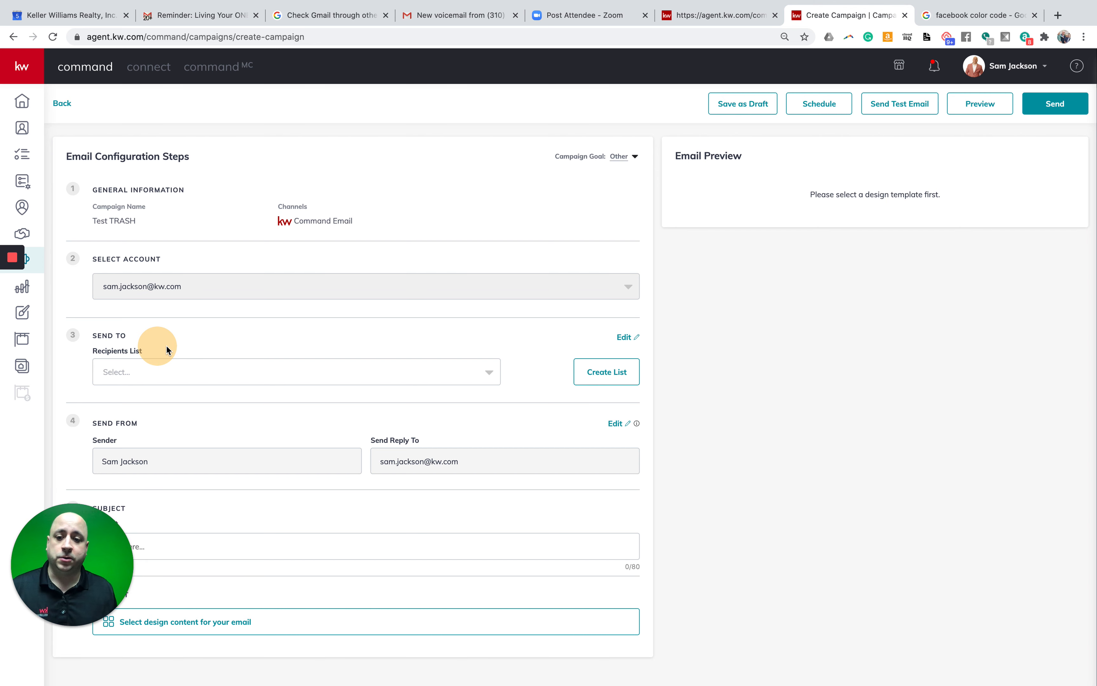
left_click(210, 371)
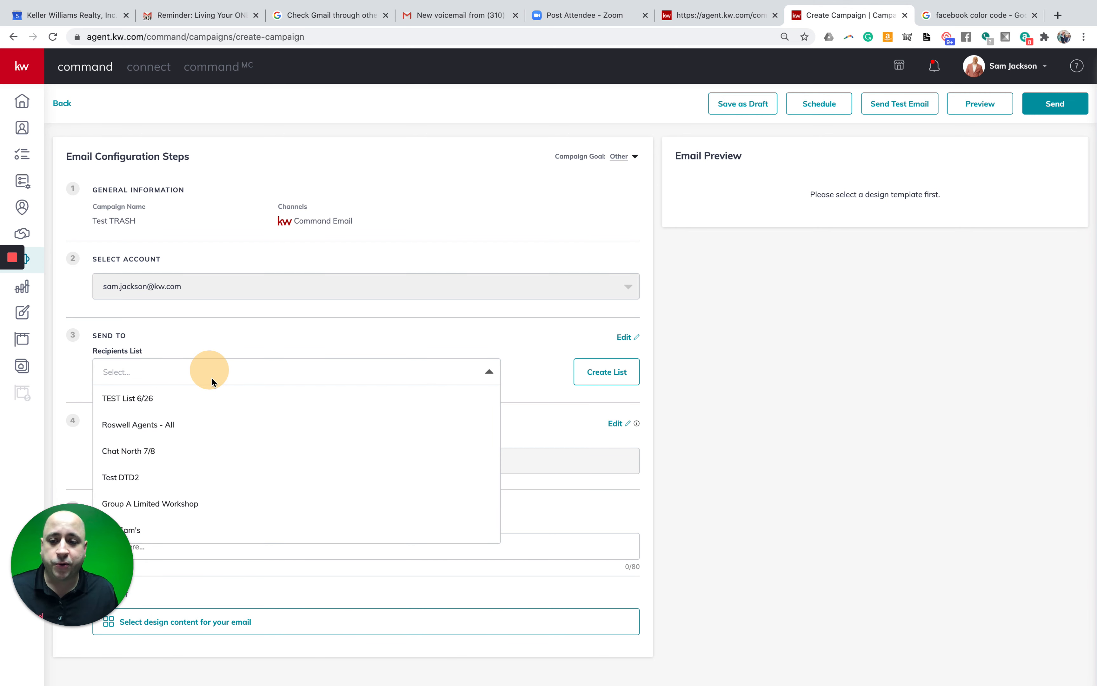
left_click(298, 339)
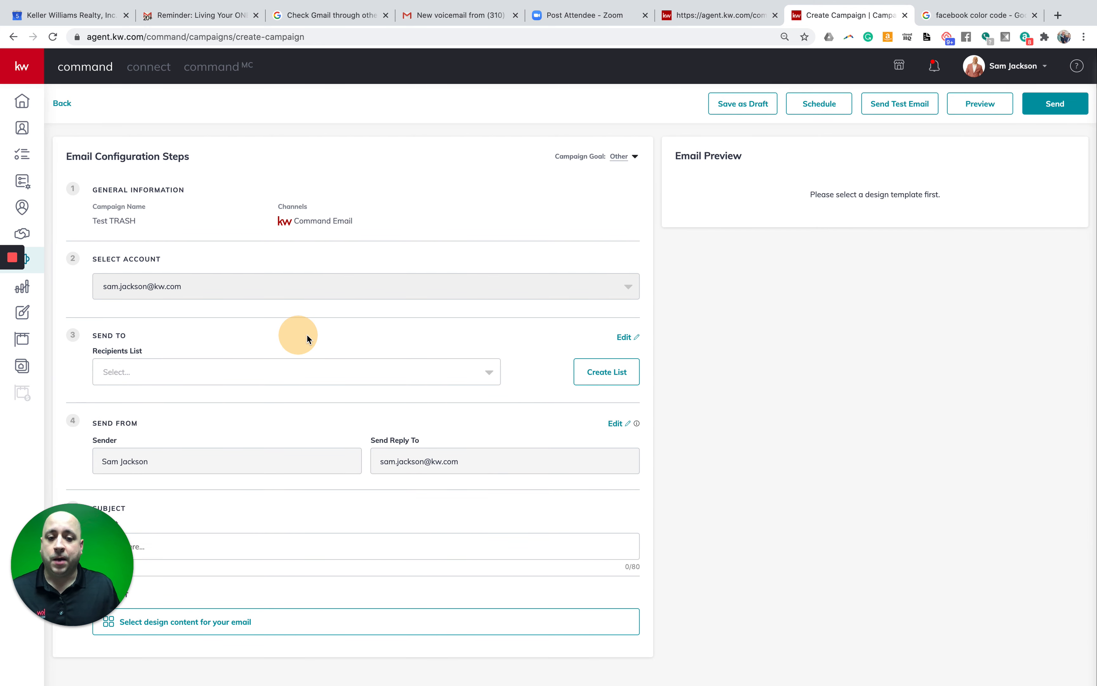
left_click(607, 373)
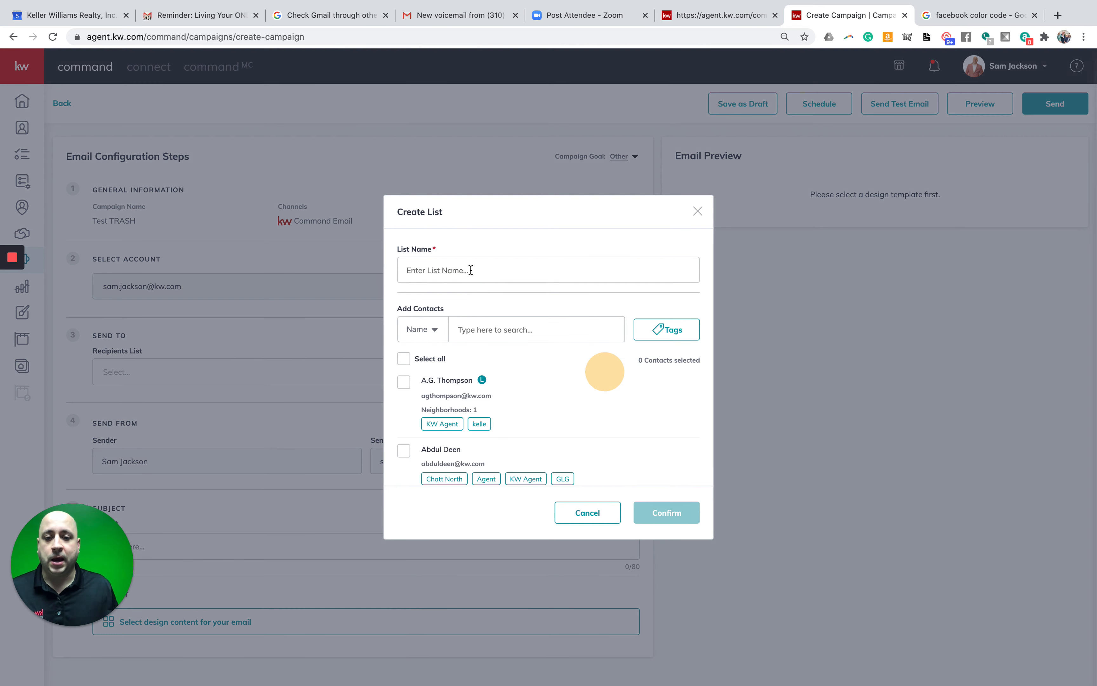
- Name the new list 'Trash Test' and add the first contact found by name search
left_click(473, 266)
type("T")
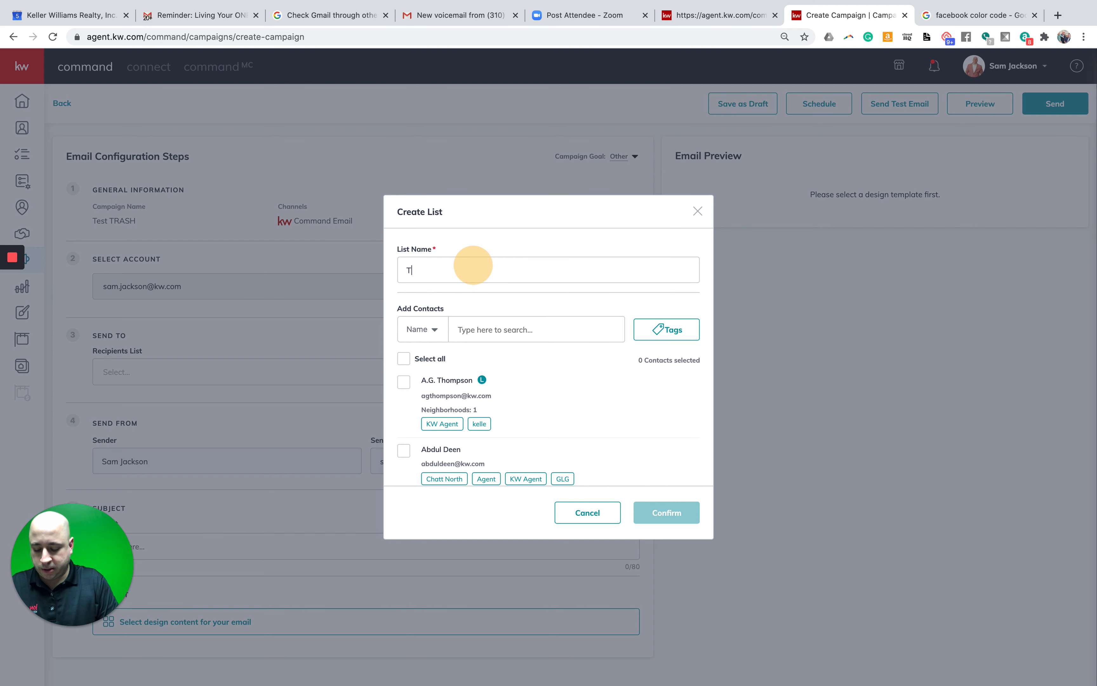
type("rash Test")
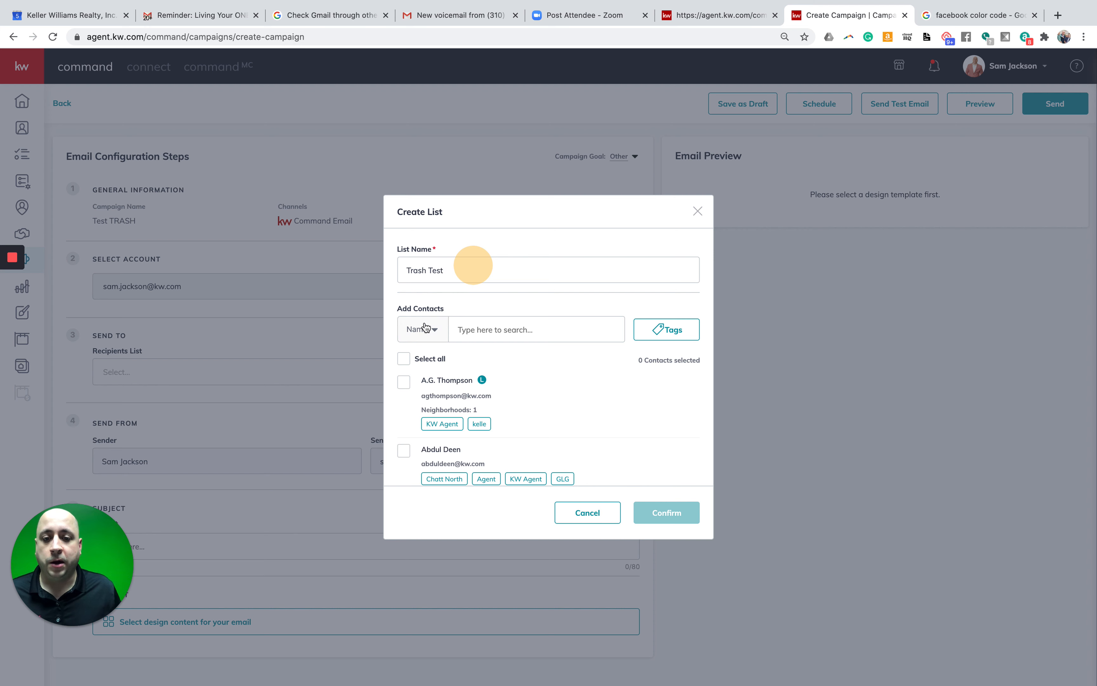
left_click(477, 329)
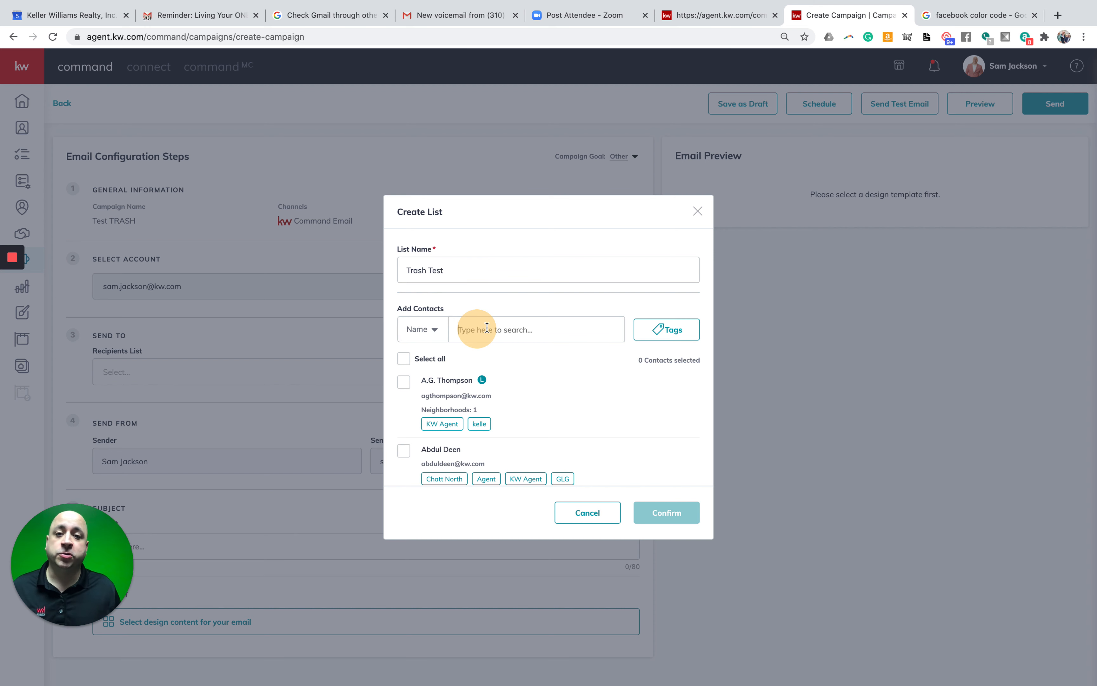
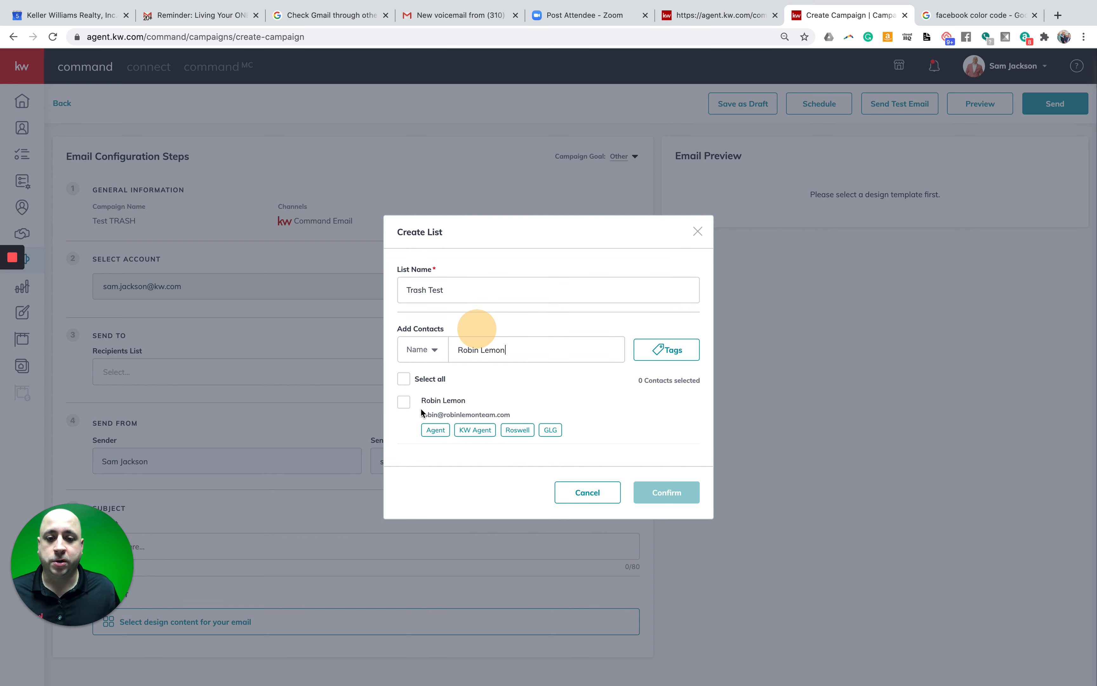
left_click(410, 403)
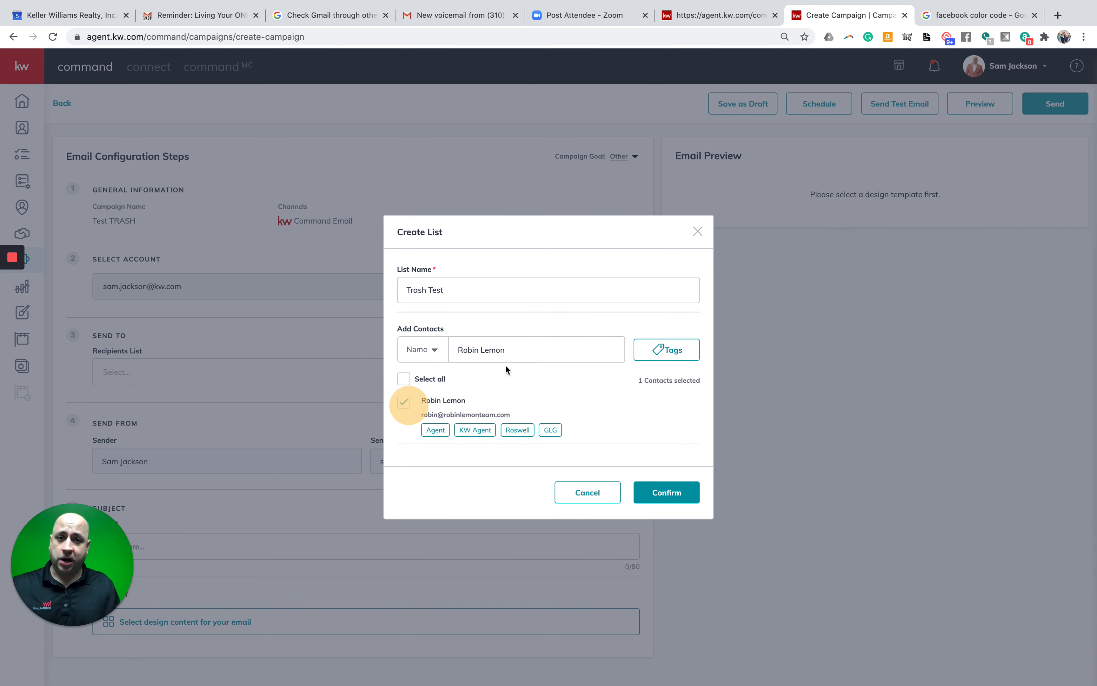
- Search for a second contact by name, add it, and clear the search
triple_click(526, 355)
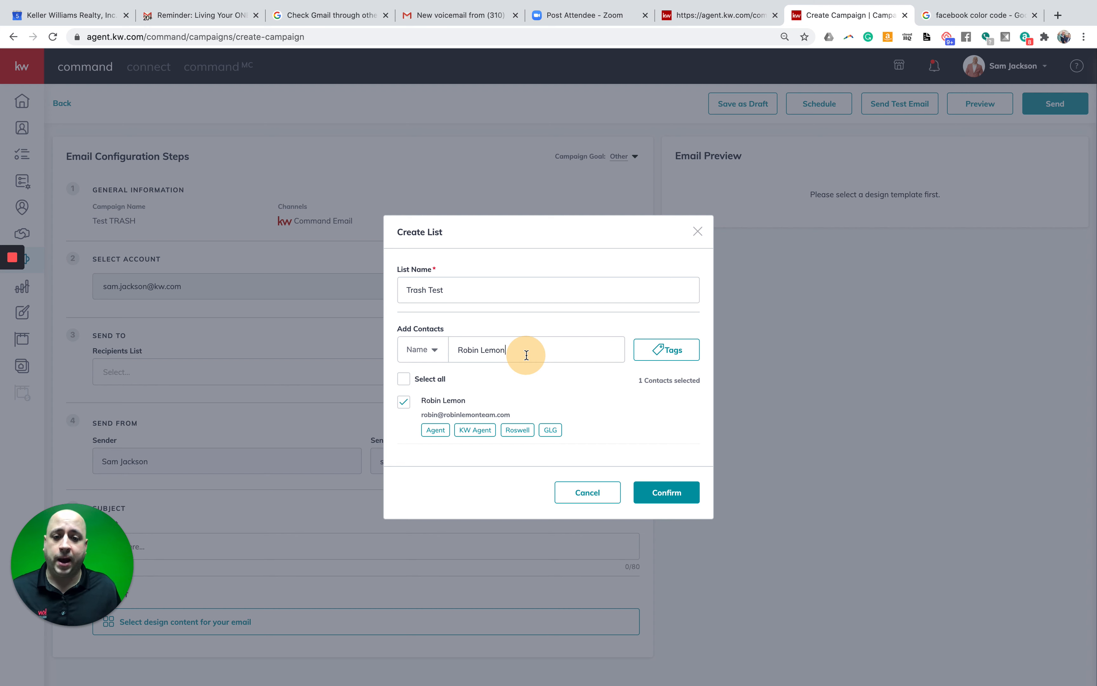
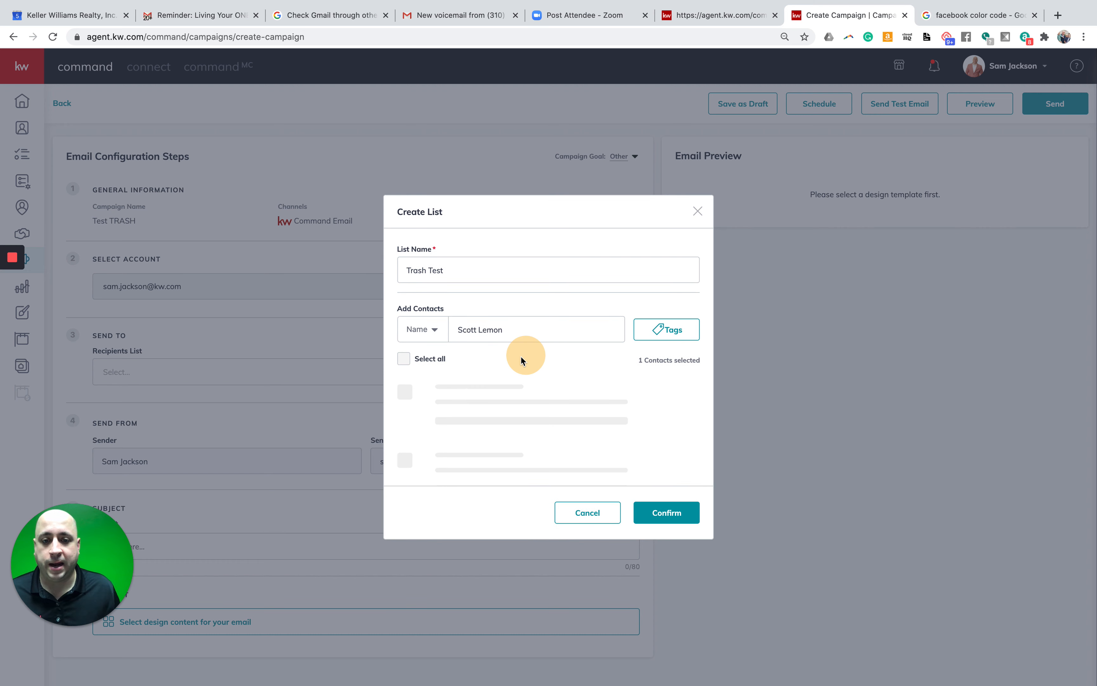
left_click(403, 405)
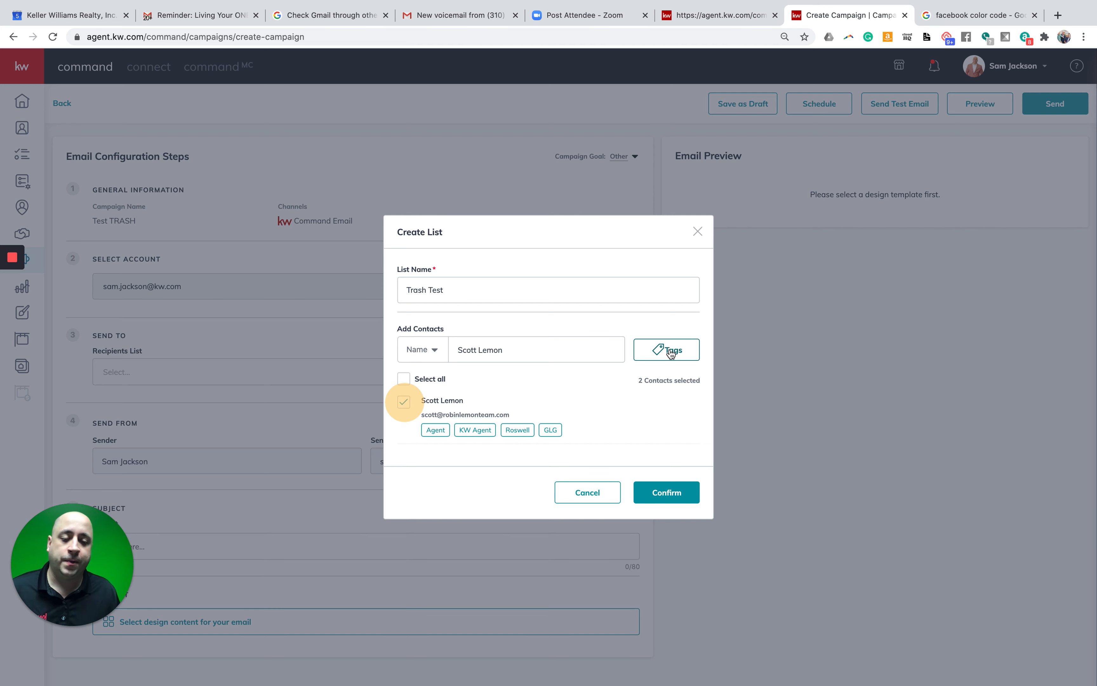
triple_click(580, 355)
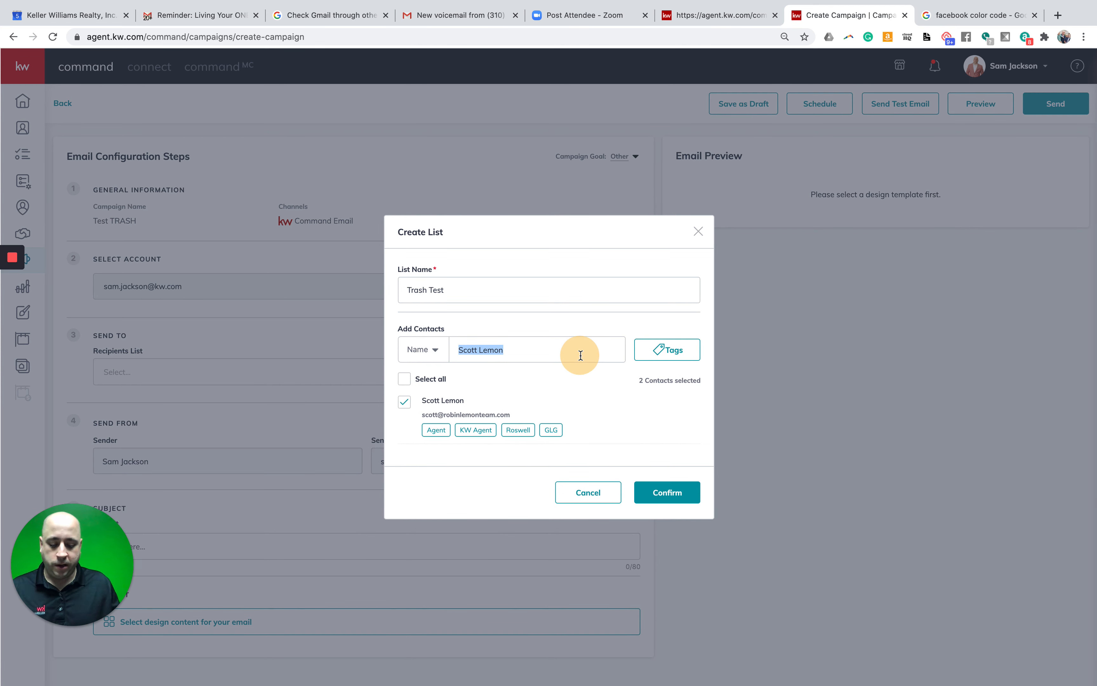
key("BackSpace")
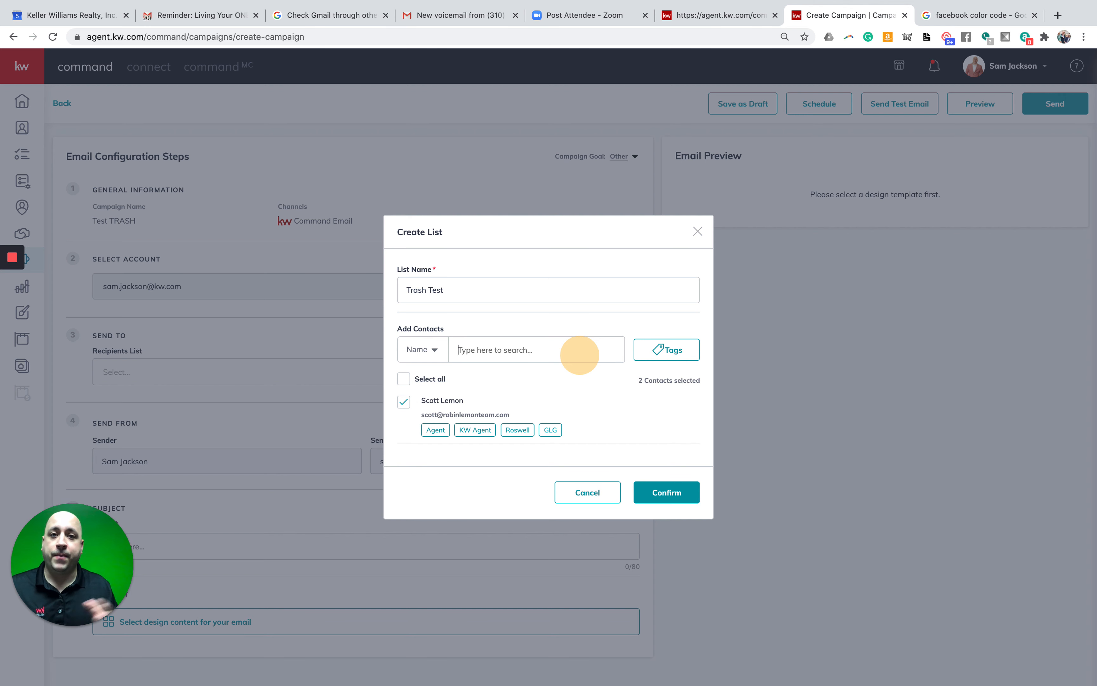
- Filter contacts by tag, loading more tags and ticking executive leadership team
left_click(663, 332)
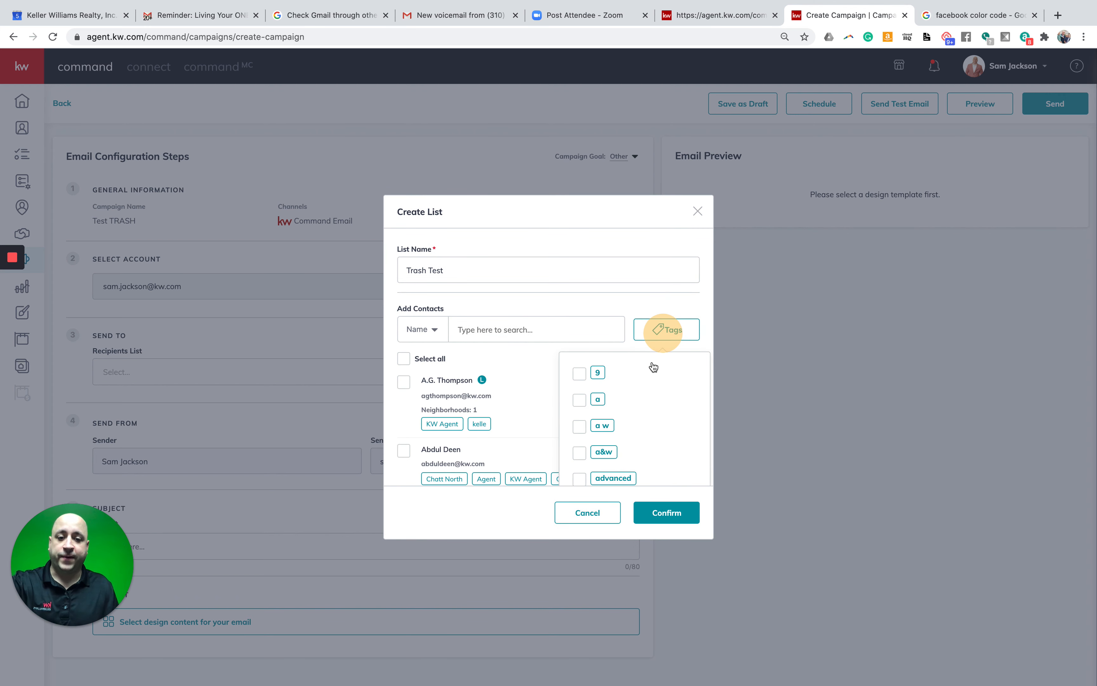
scroll(644, 371, "down", 3)
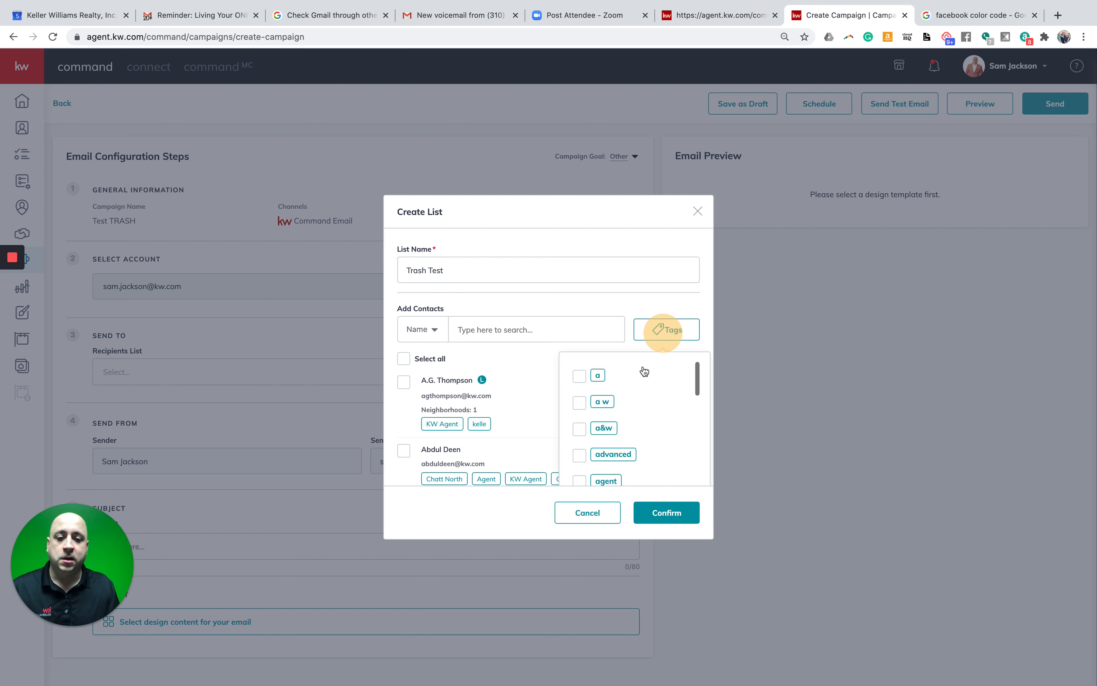
scroll(644, 372, "down", 10)
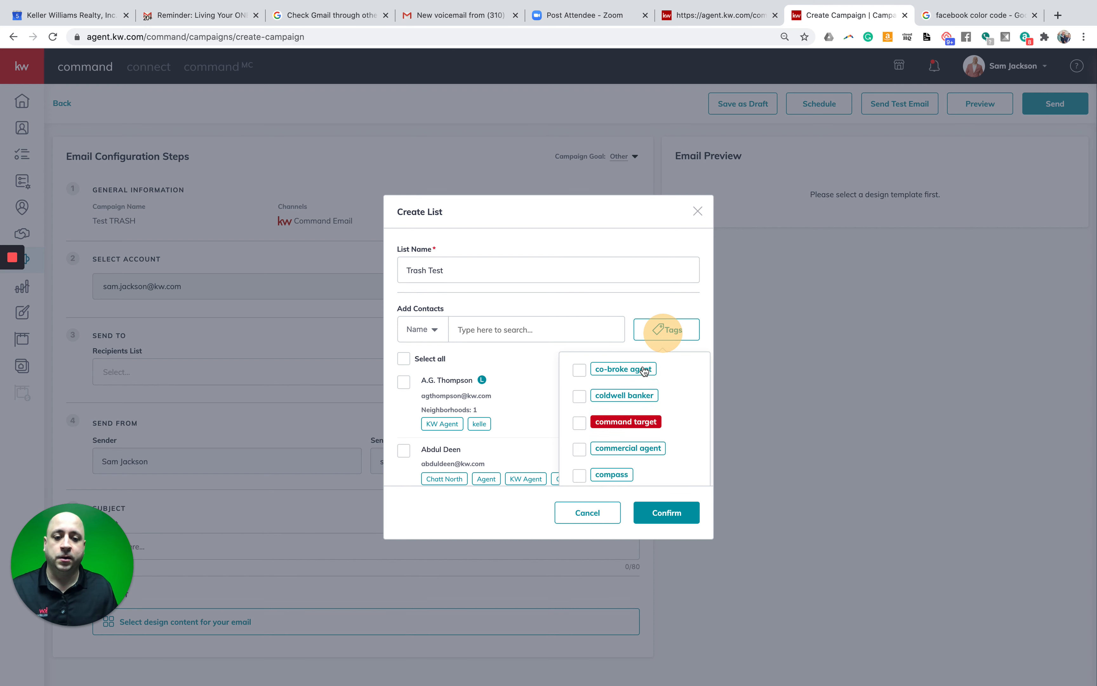
scroll(644, 372, "down", 2)
scroll(644, 372, "down", 6)
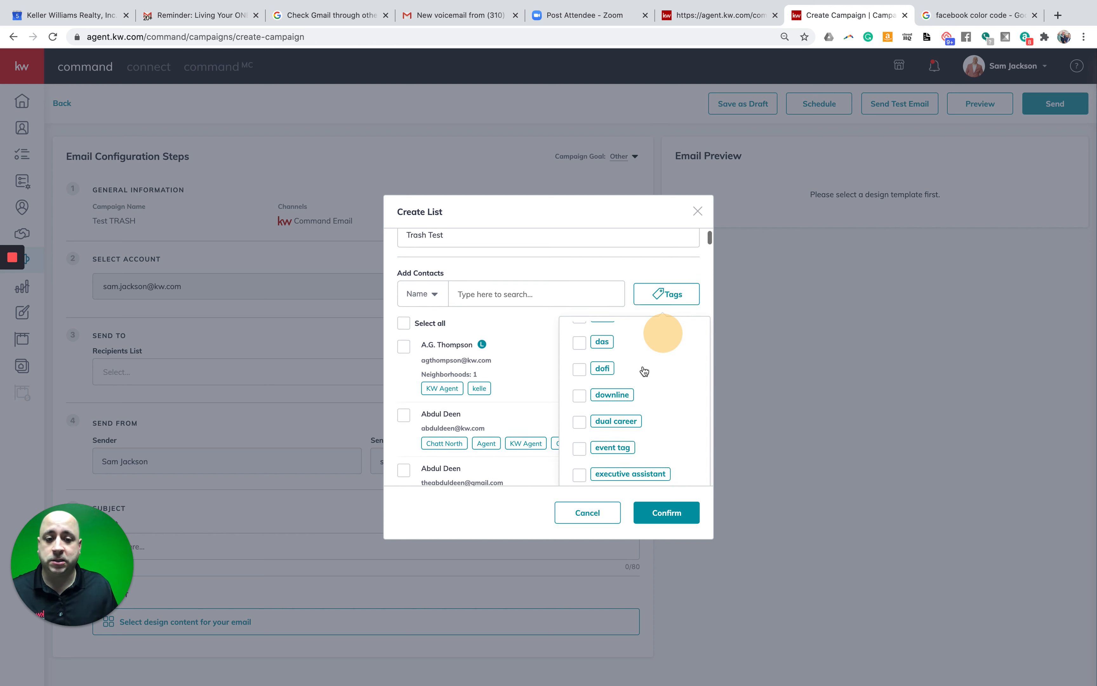
left_click(639, 383)
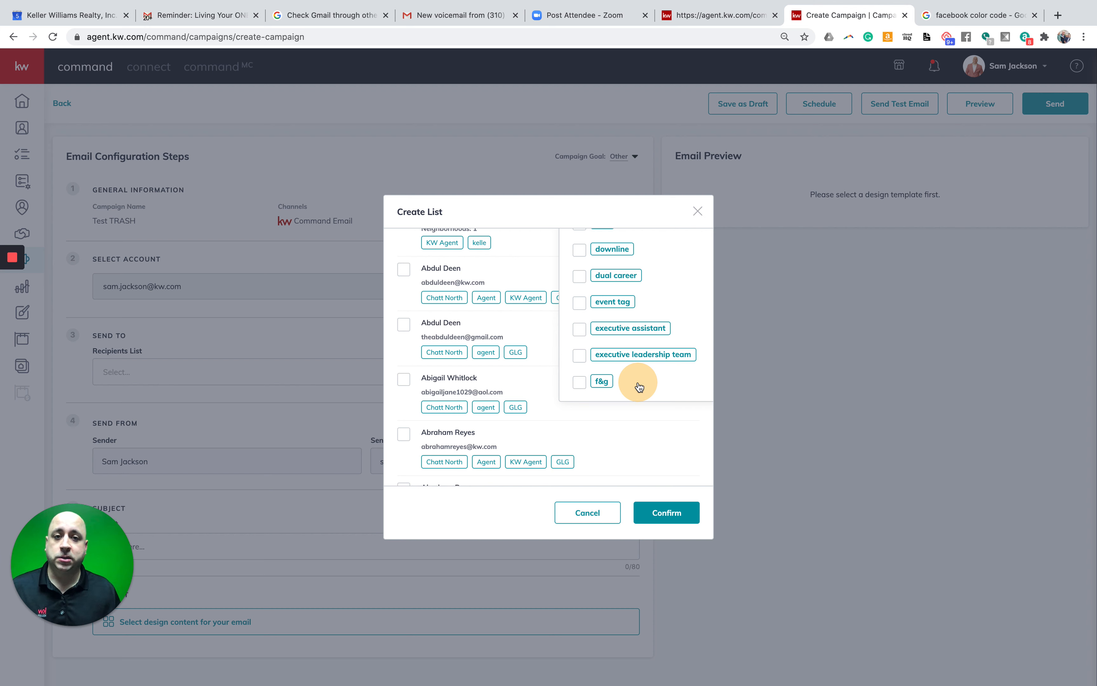
scroll(627, 356, "down", 1)
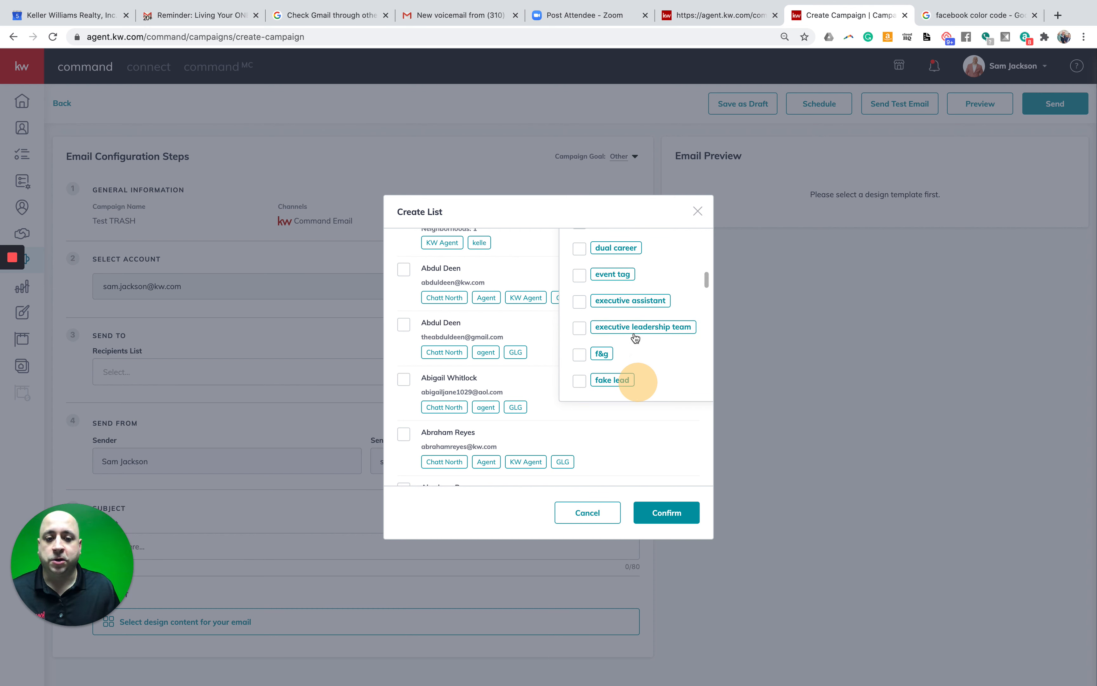
scroll(636, 339, "down", 2)
scroll(636, 338, "up", 2)
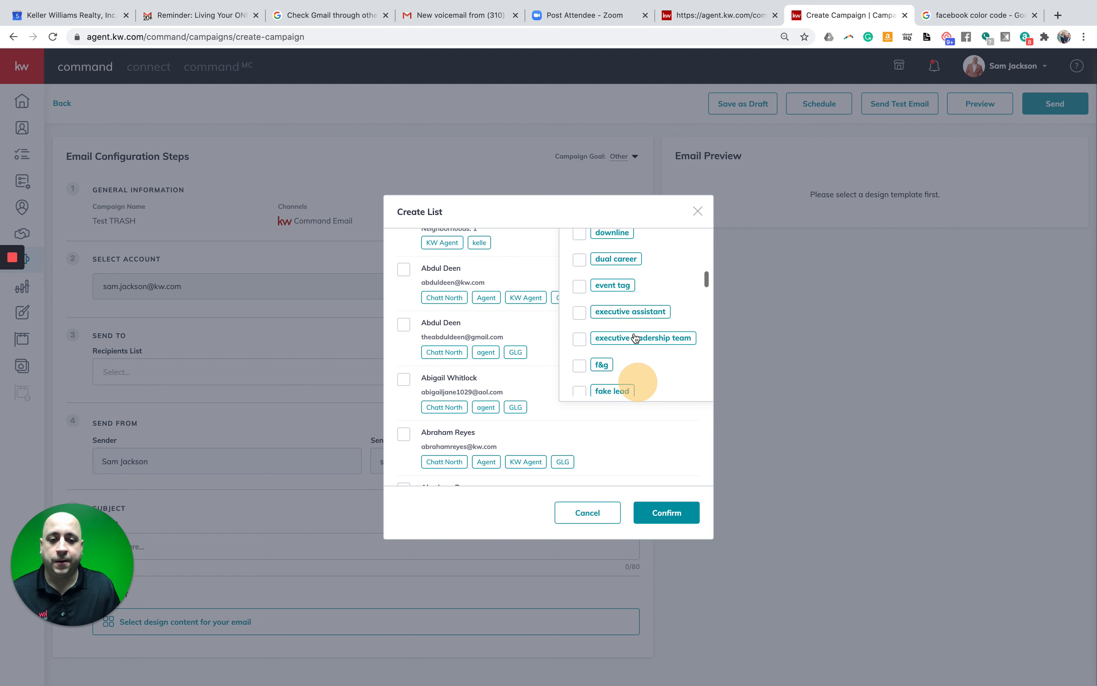
left_click(584, 340)
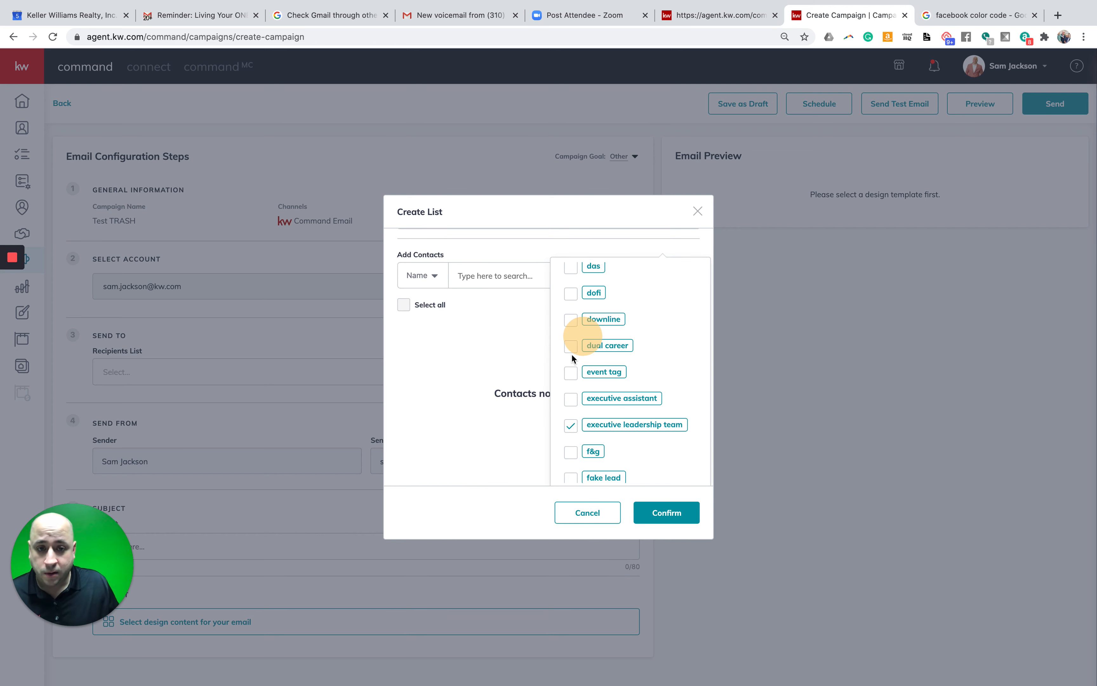
left_click(571, 424)
- Switch the tag filter to the family tag
scroll(585, 409, "up", 10)
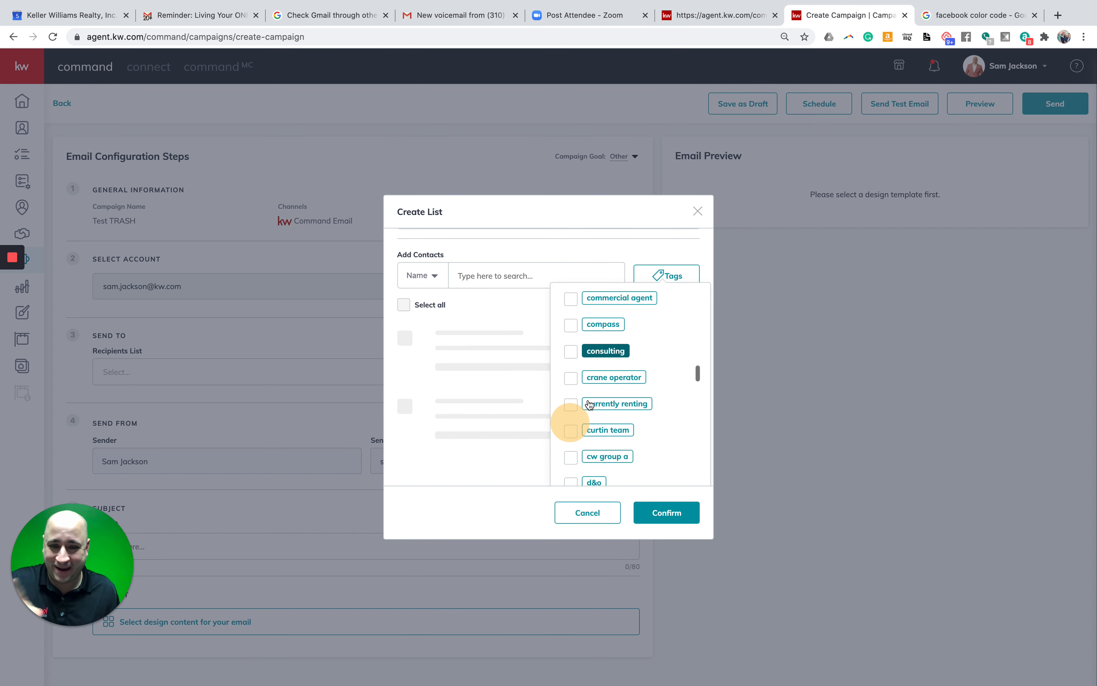
scroll(590, 404, "up", 10)
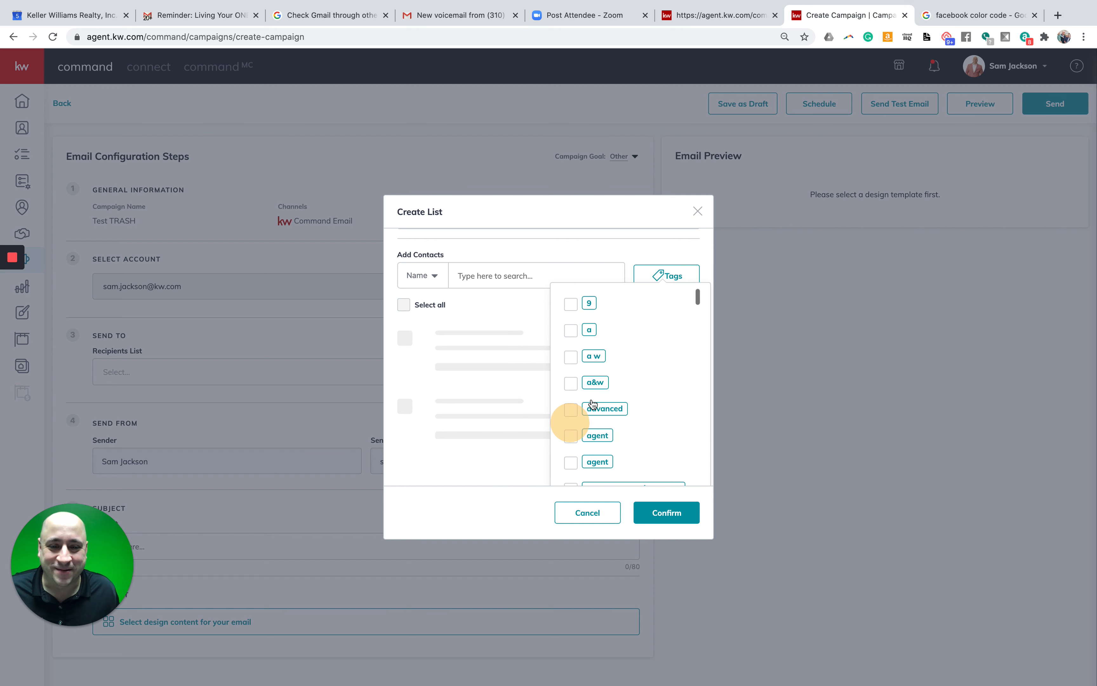
scroll(650, 426, "down", 8)
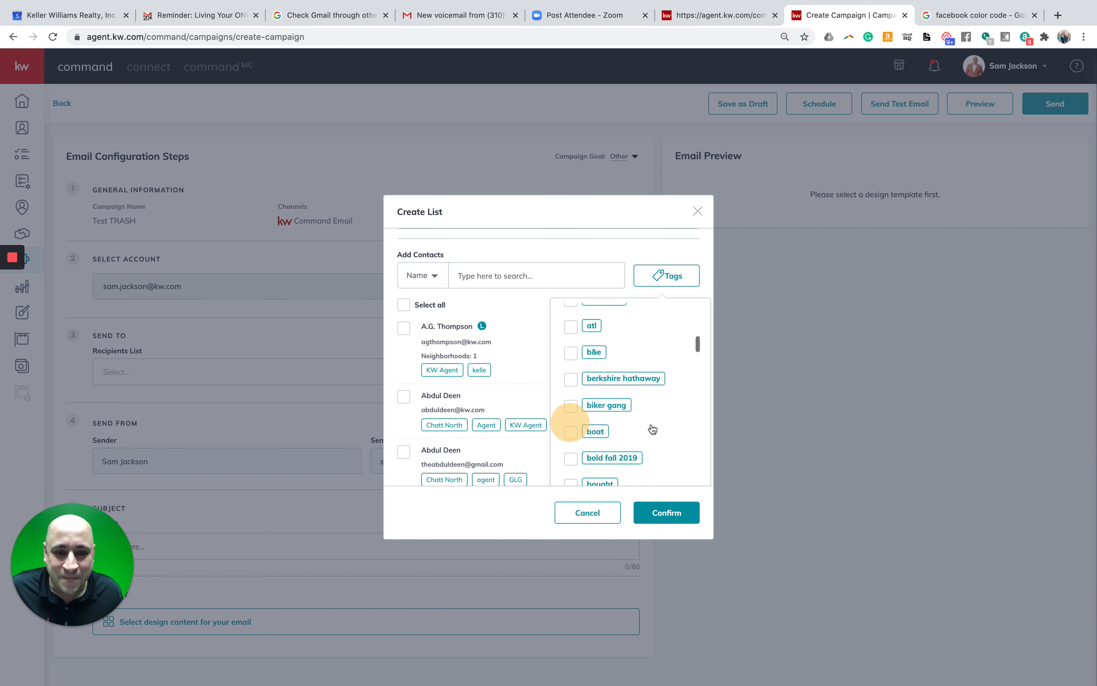
scroll(653, 429, "down", 10)
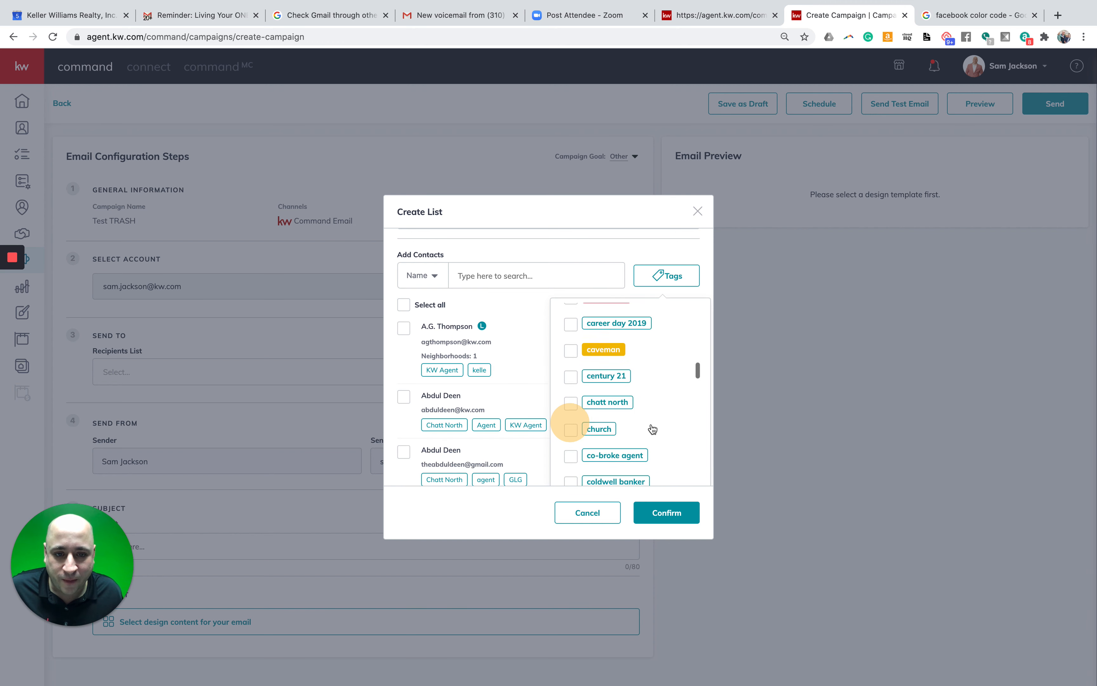
scroll(652, 429, "down", 10)
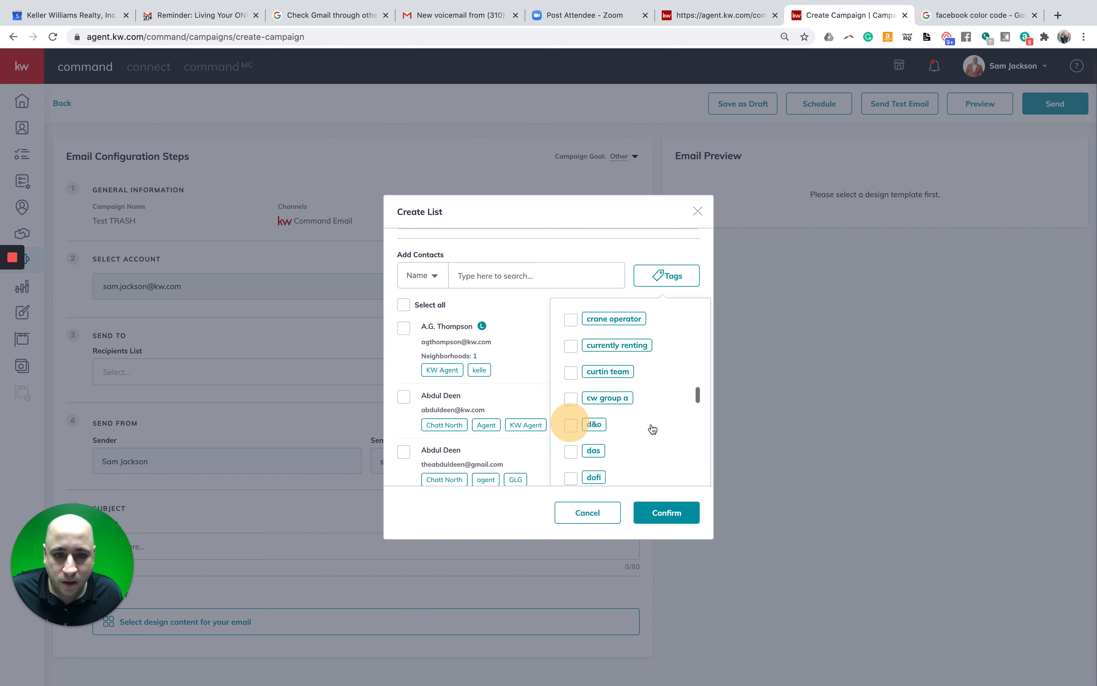
scroll(652, 429, "down", 6)
scroll(651, 429, "up", 2)
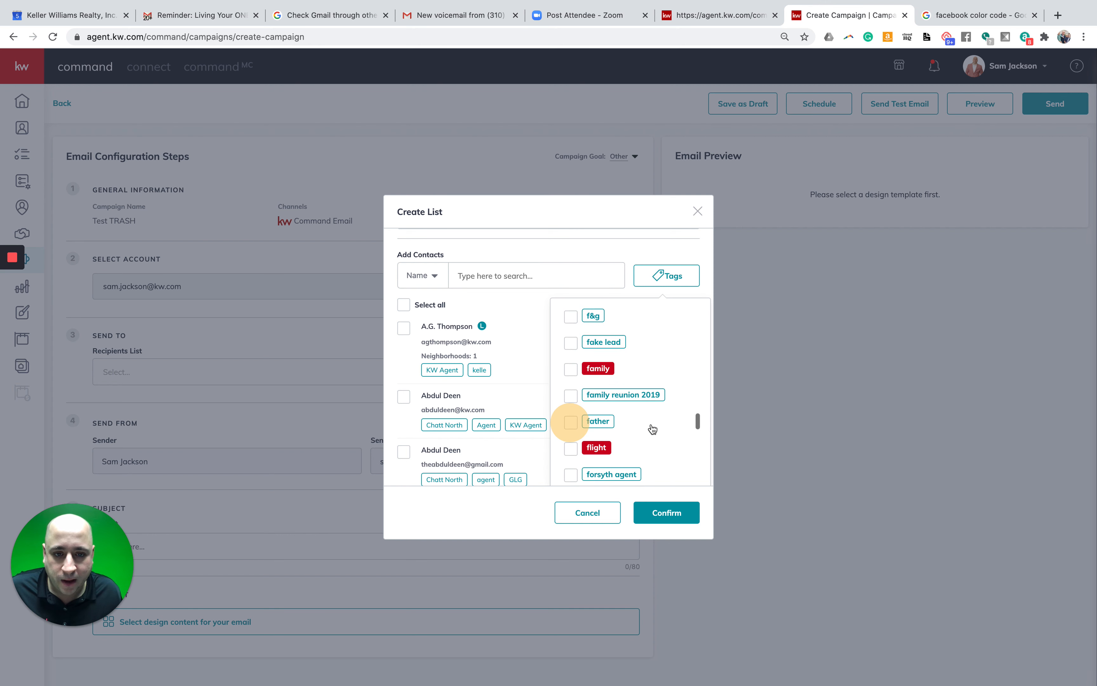
left_click(570, 369)
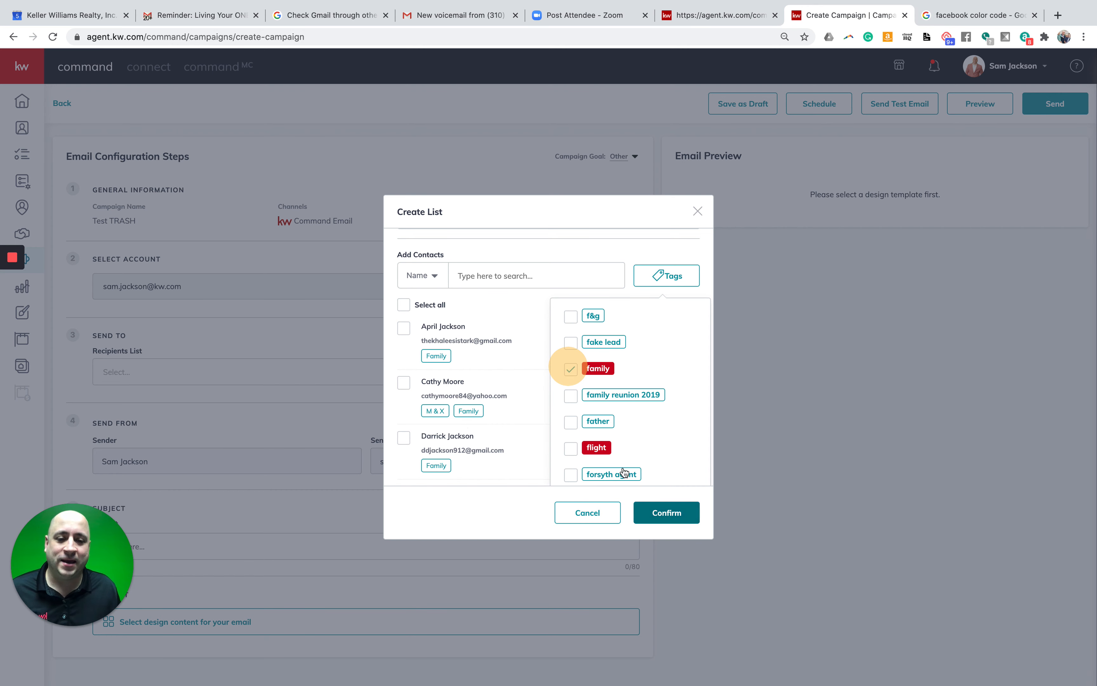
scroll(605, 311, "down", 1)
- Select all family-tagged contacts and confirm the Trash Test list
left_click(596, 255)
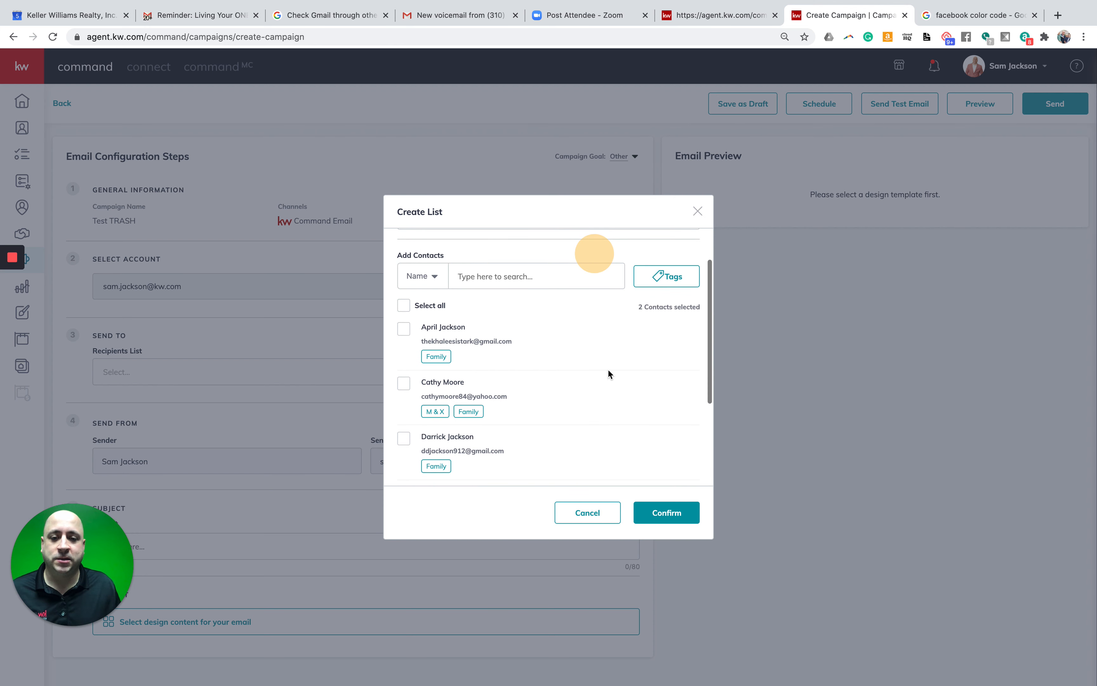
left_click(404, 307)
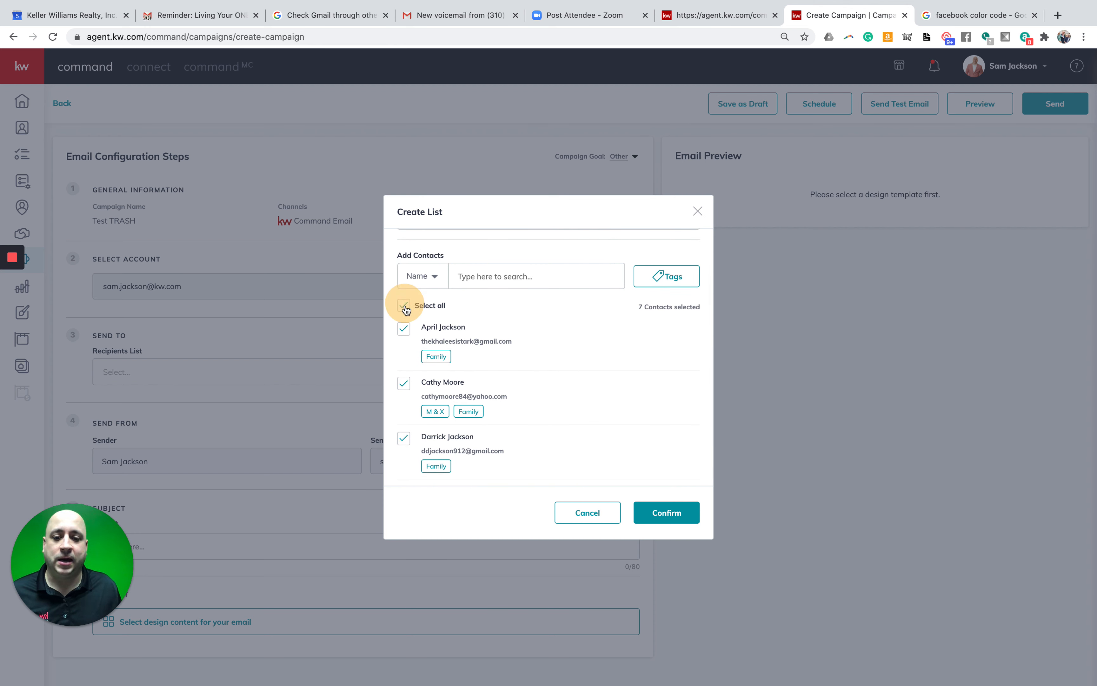
scroll(495, 376, "down", 3)
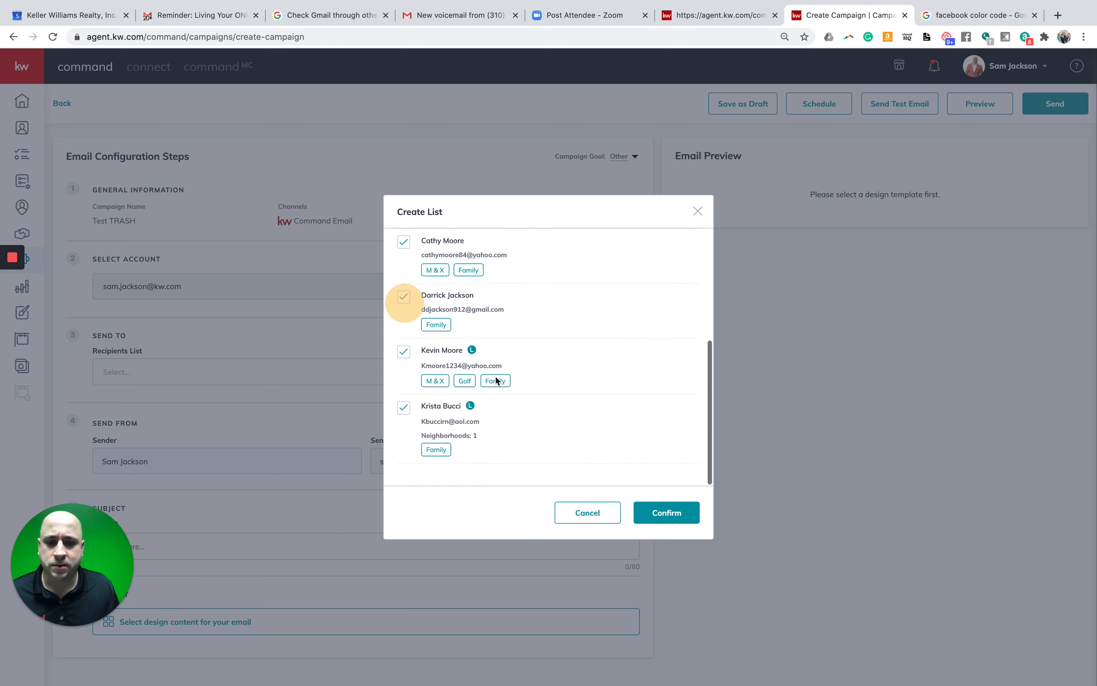
scroll(483, 442, "up", 4)
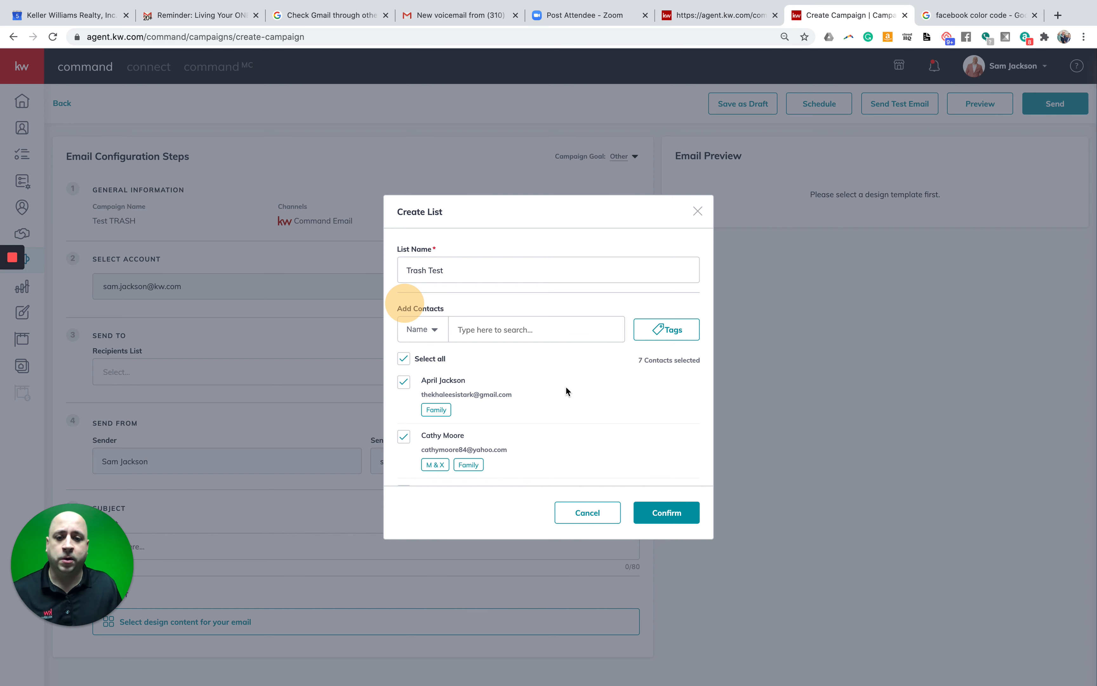
left_click(673, 514)
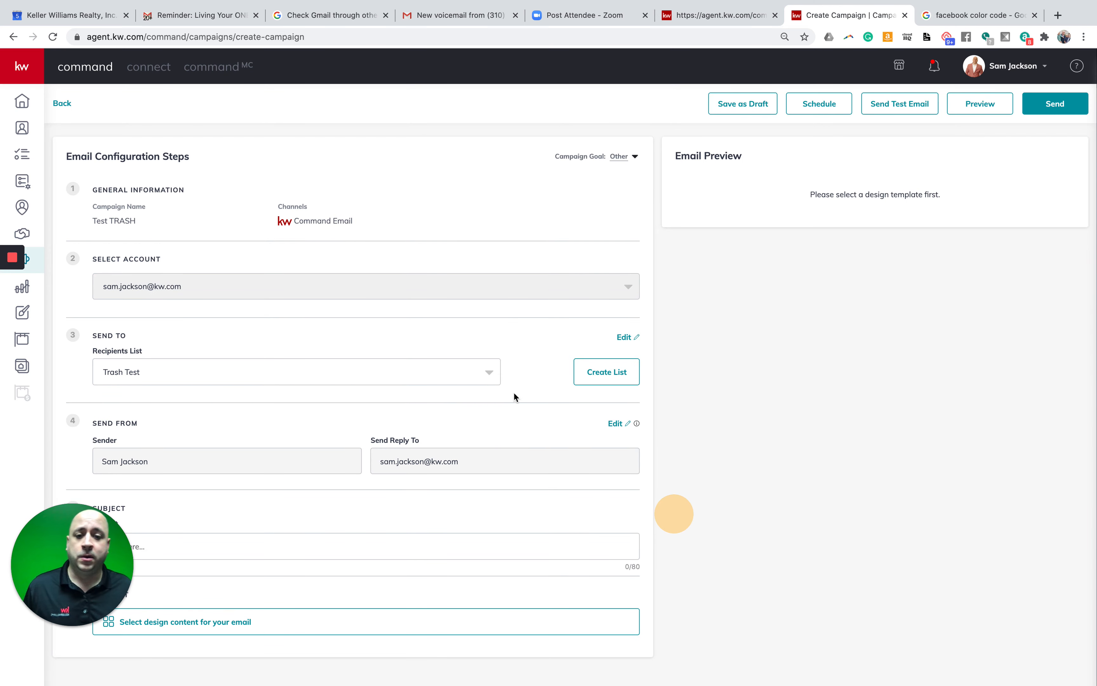
- Verify Trash Test is chosen in the Recipients List dropdown
left_click(176, 373)
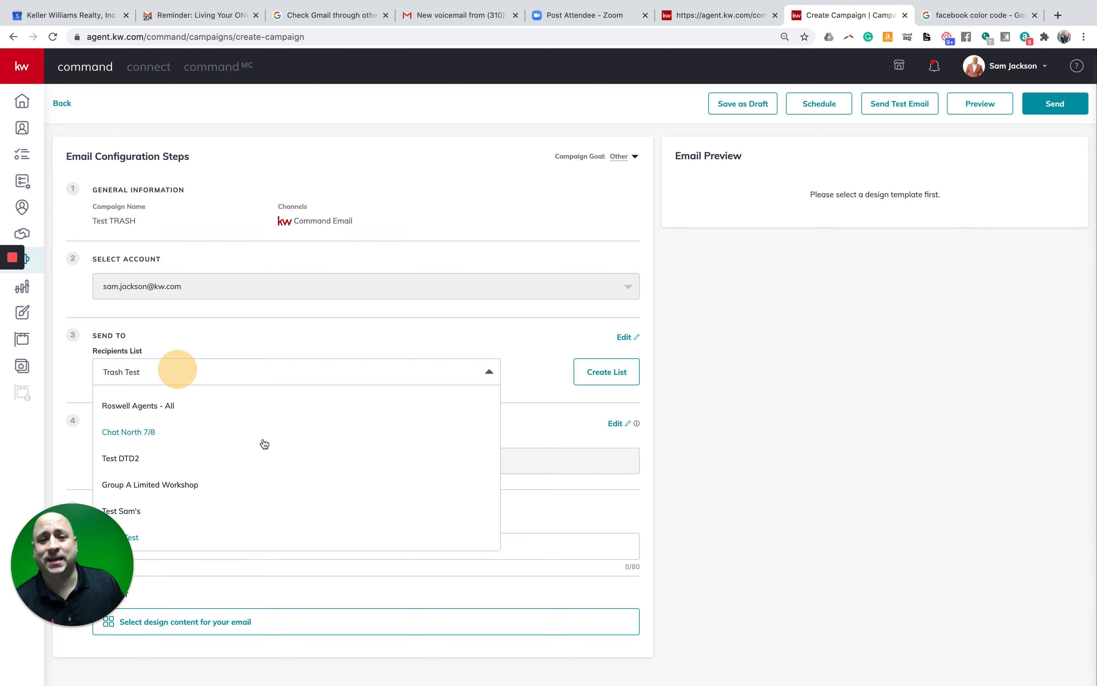
left_click(350, 330)
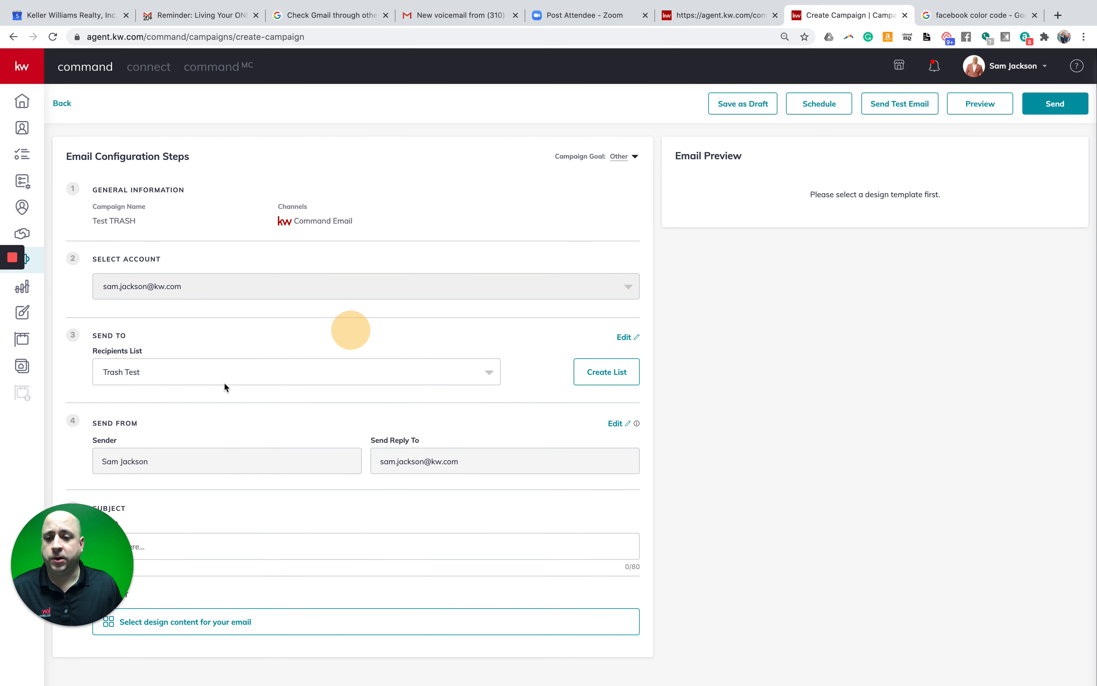
left_click_drag(48, 553, 1008, 588)
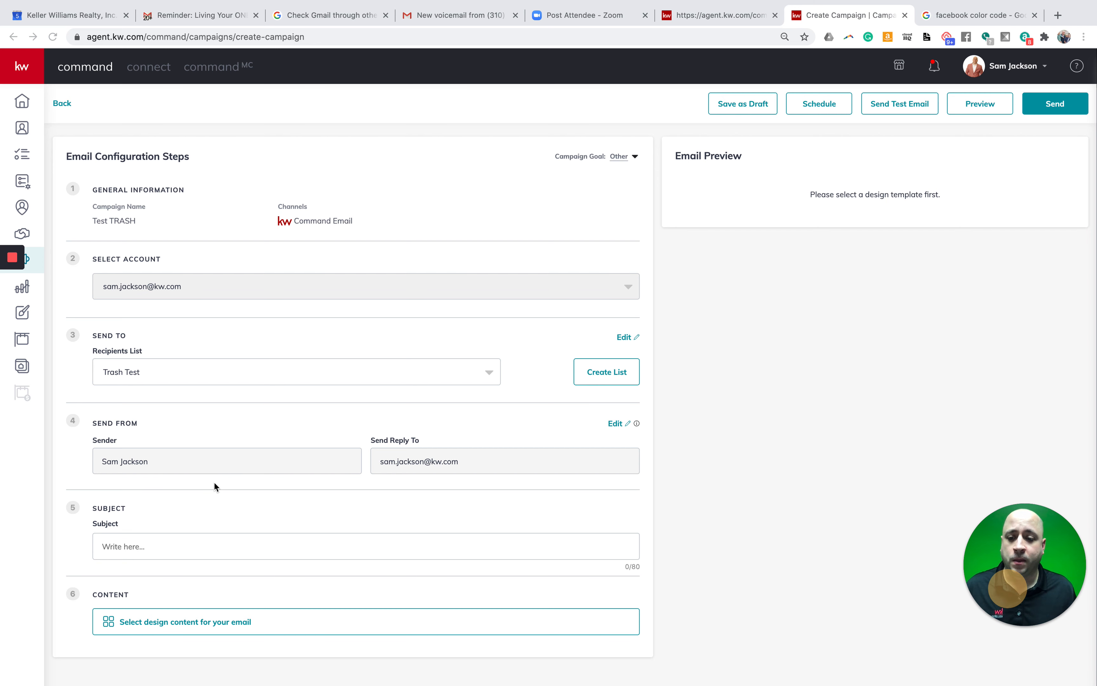
- Enter 'Anyone looking to buy a house?' as the campaign subject line
left_click(214, 546)
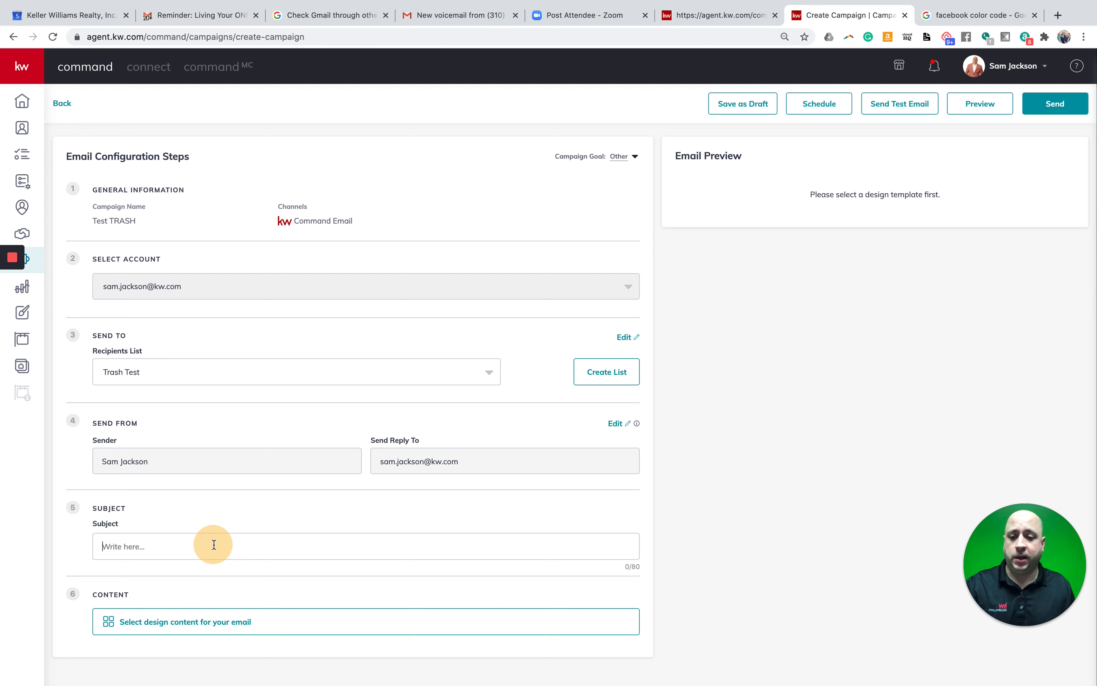
type("Anony")
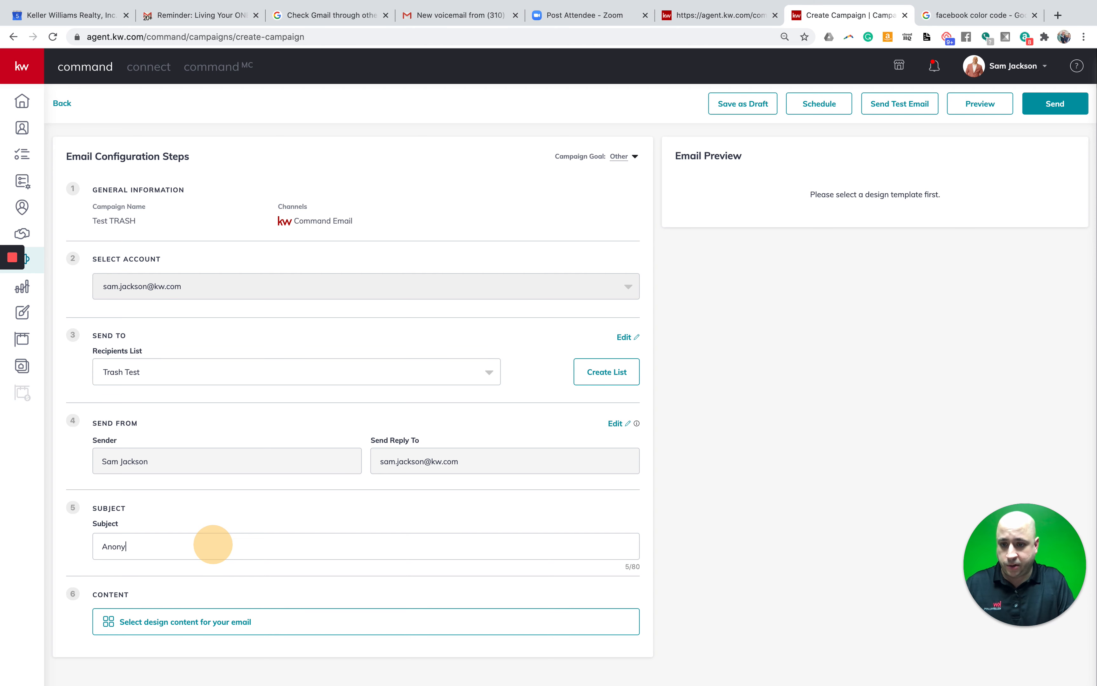
type("mi")
key("BackSpace")
key("BackSpace")
key("BackSpace")
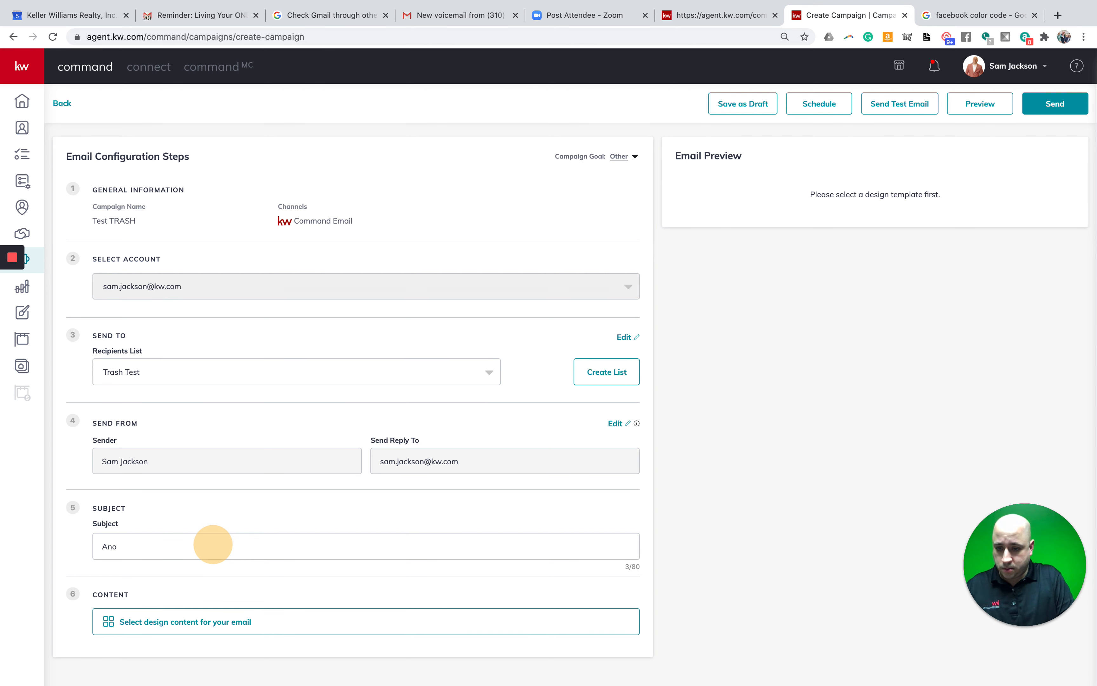
type("yone looking to b")
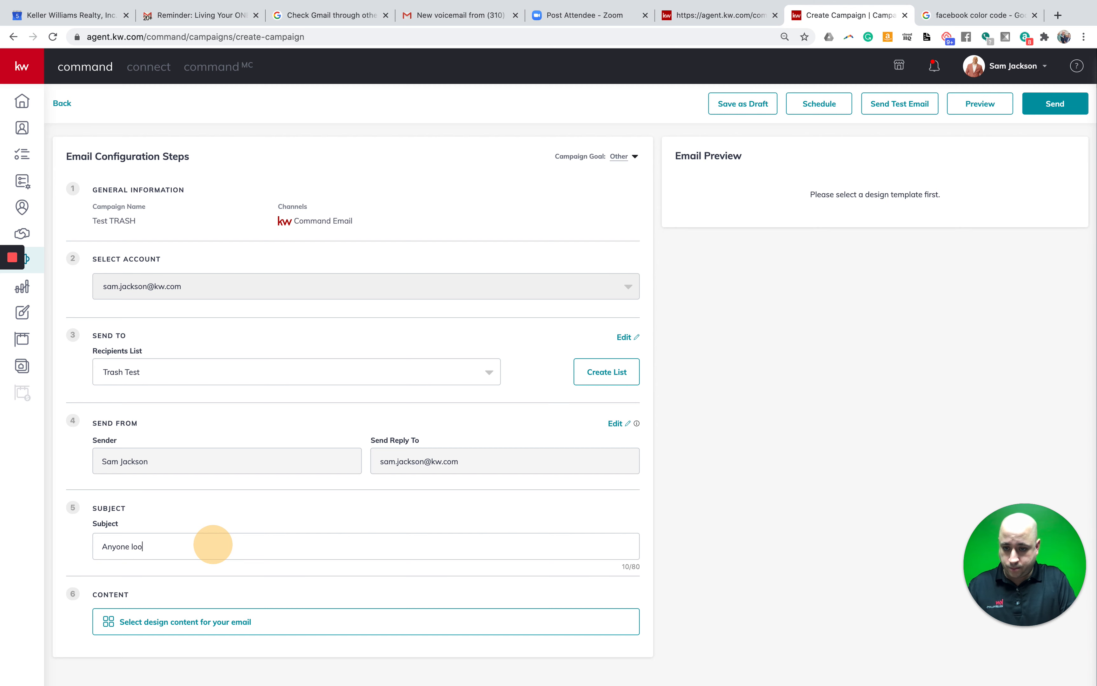
type("u")
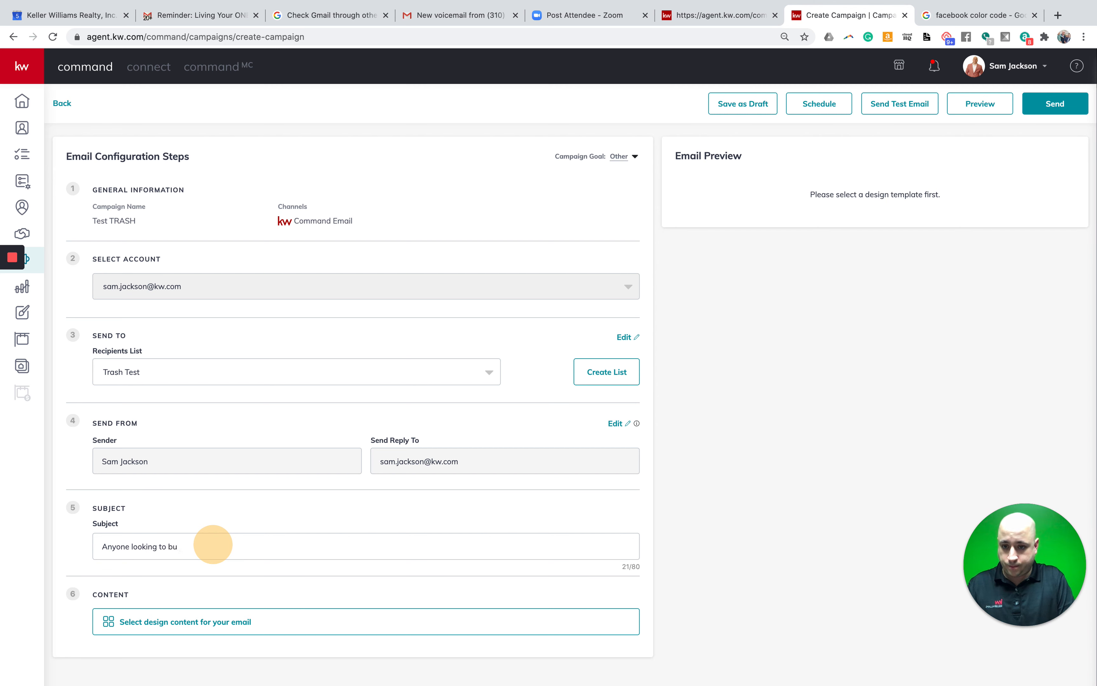
key("BackSpace")
type("y a jo")
key("BackSpace")
key("BackSpace")
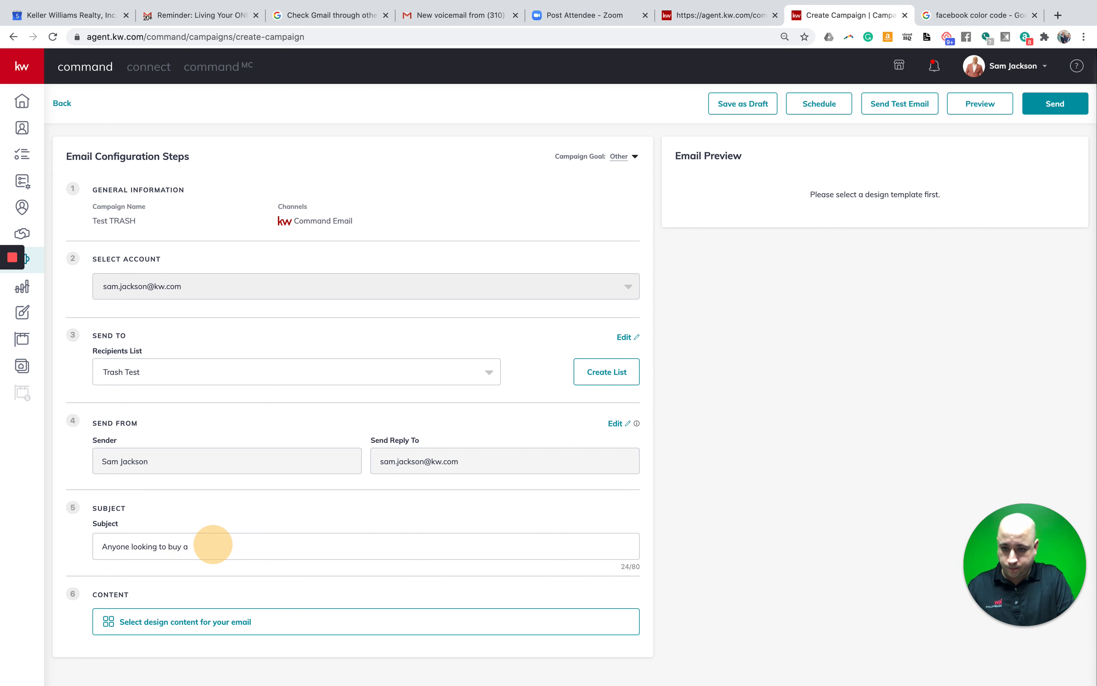
type("house")
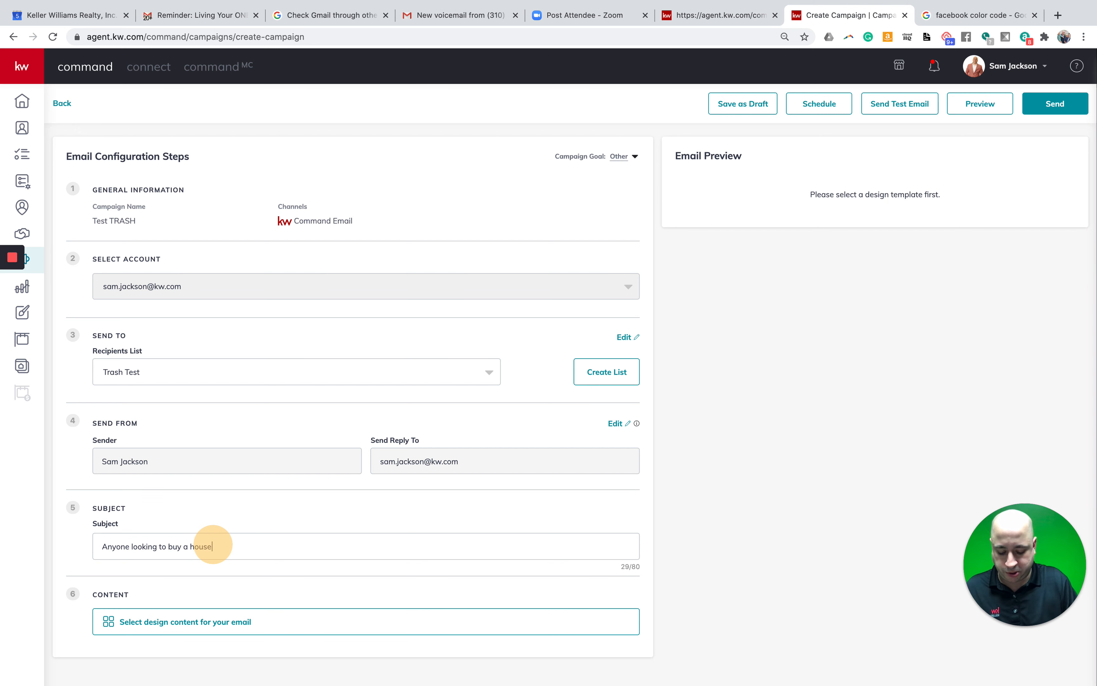
type("?")
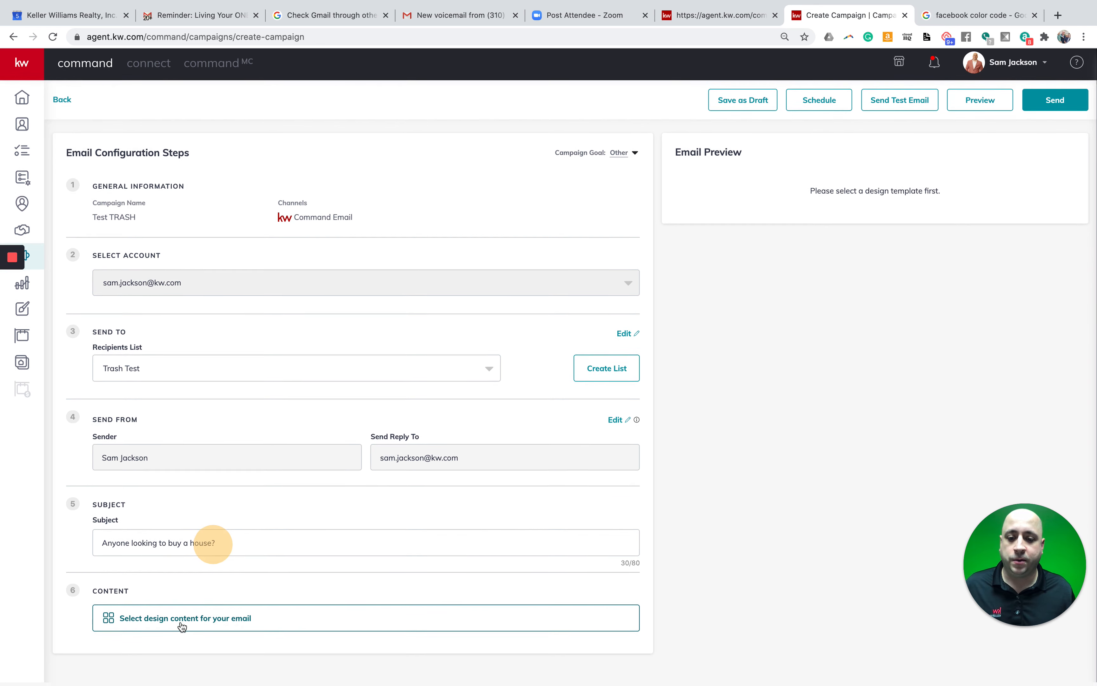
- Compare the My Templates and KWRI Templates collections, then load the TEST TRASH meme template
left_click(182, 625)
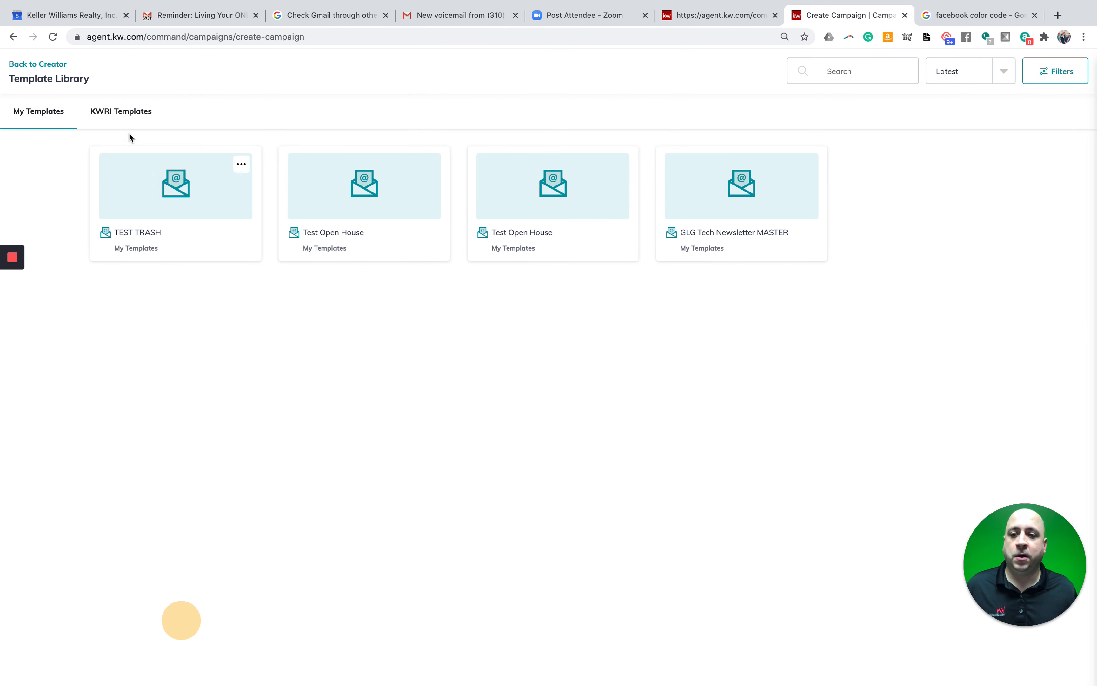
left_click(126, 119)
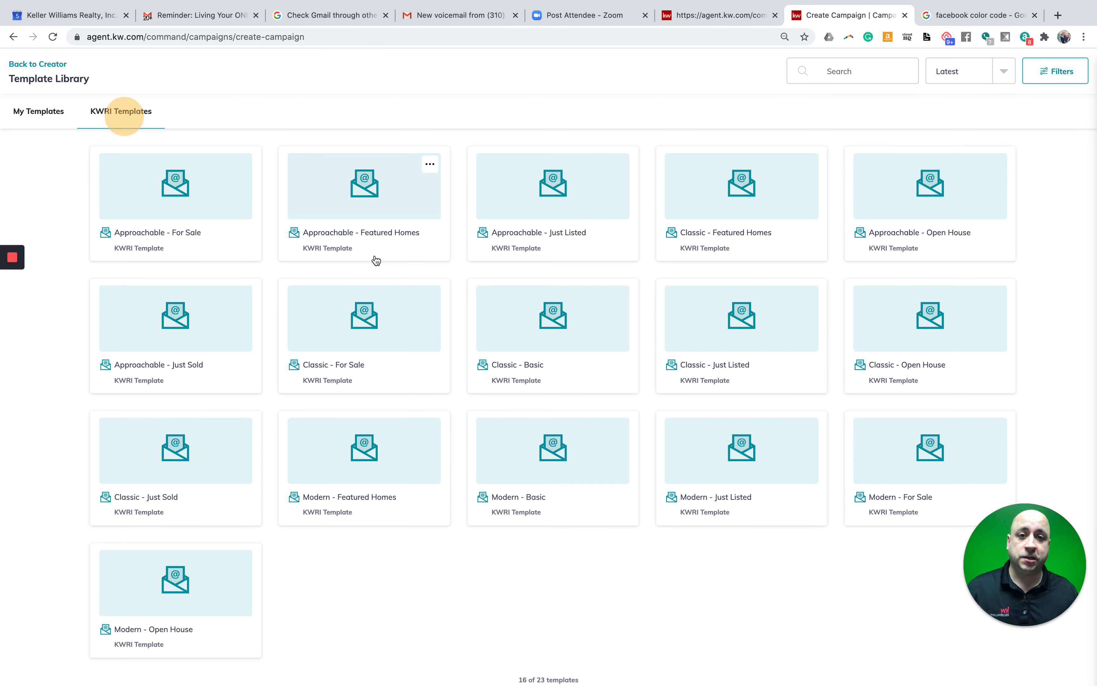
left_click(38, 123)
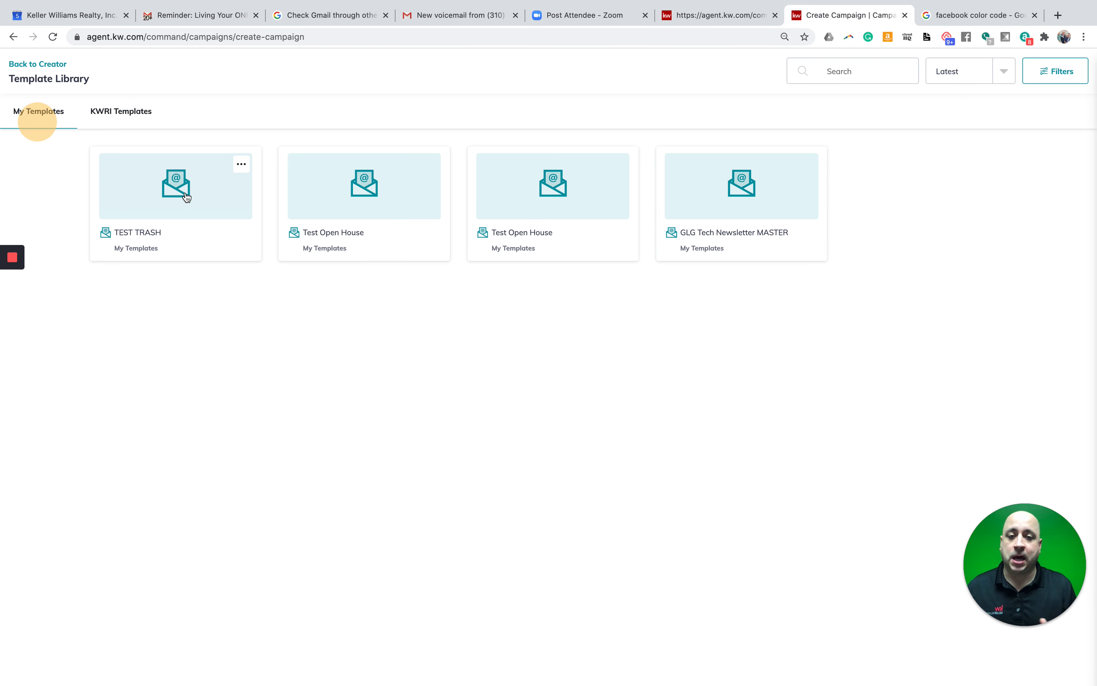
left_click(117, 112)
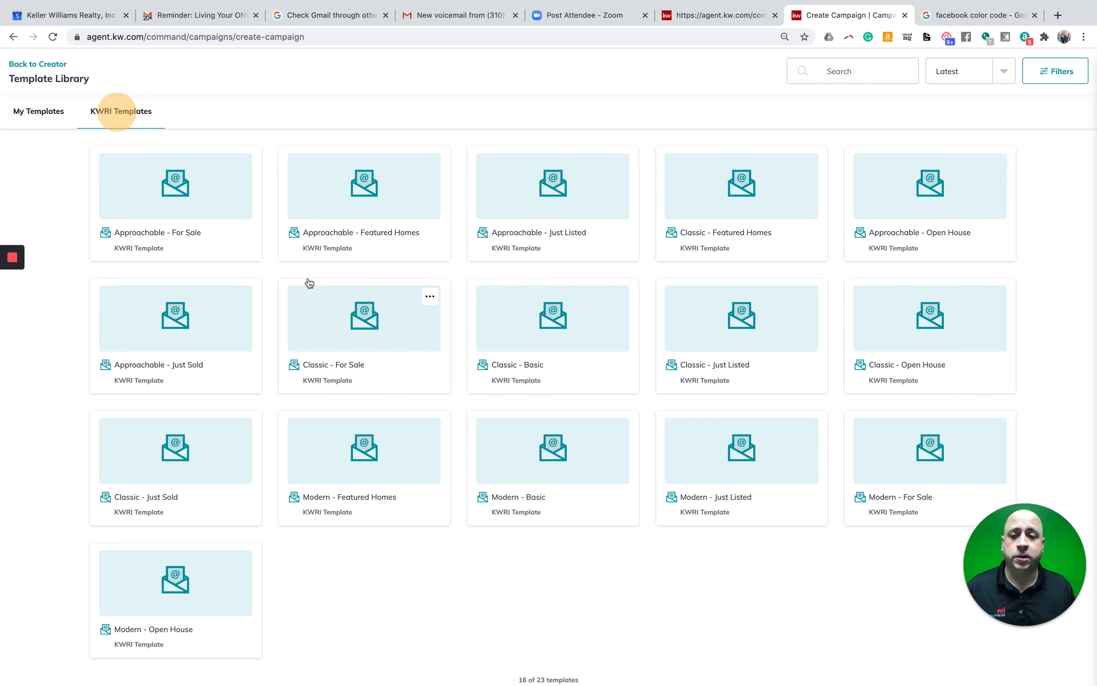
left_click(41, 119)
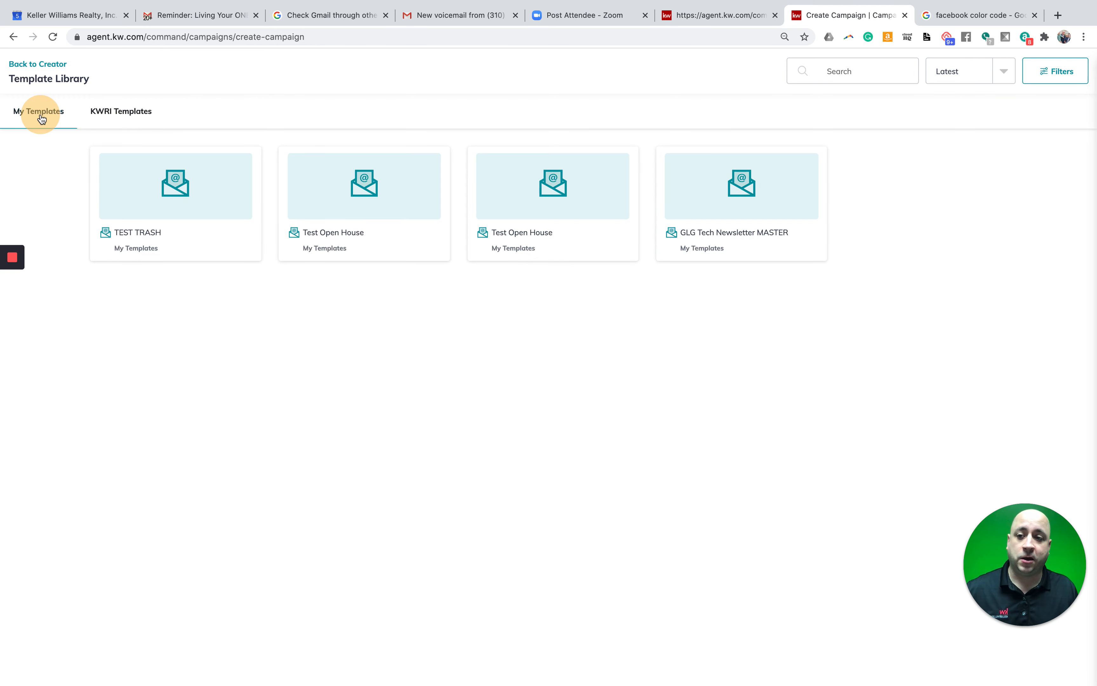
left_click(179, 188)
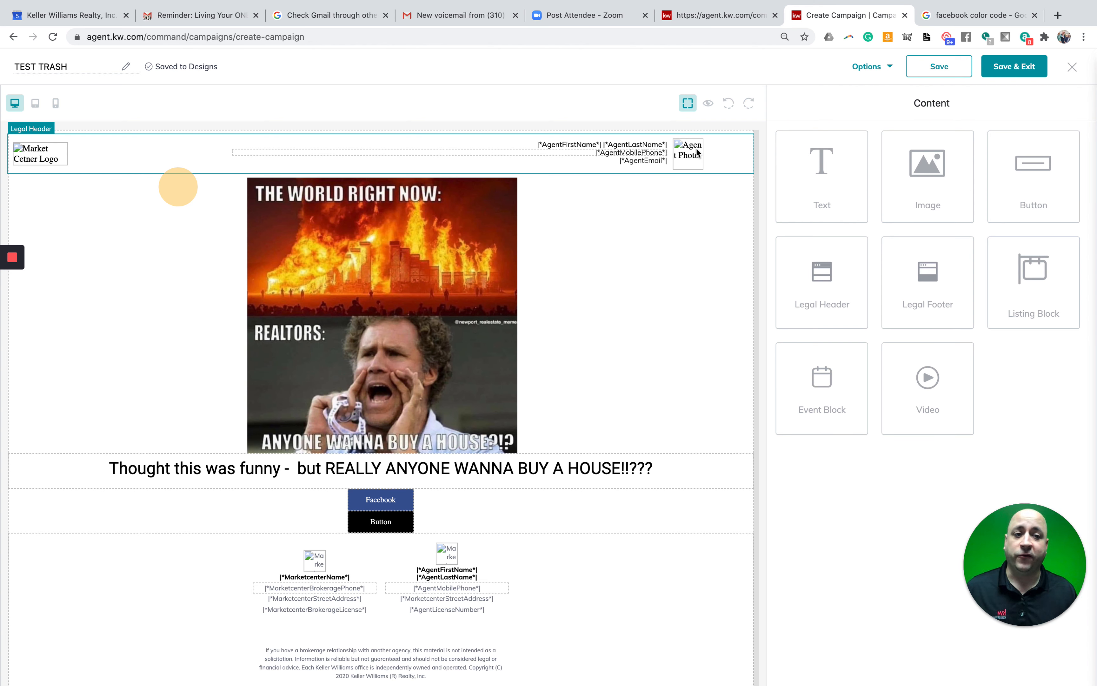
- Preview the rendered TEST TRASH email, then save the design back to the campaign
scroll(962, 95, "down", 1)
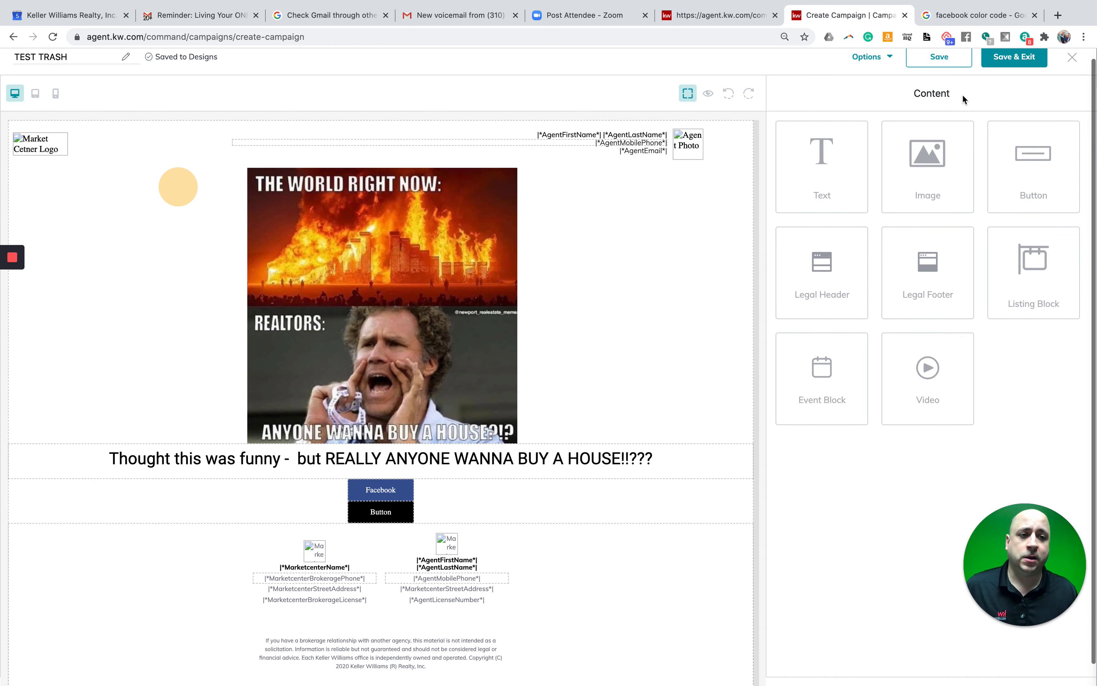
scroll(717, 111, "up", 1)
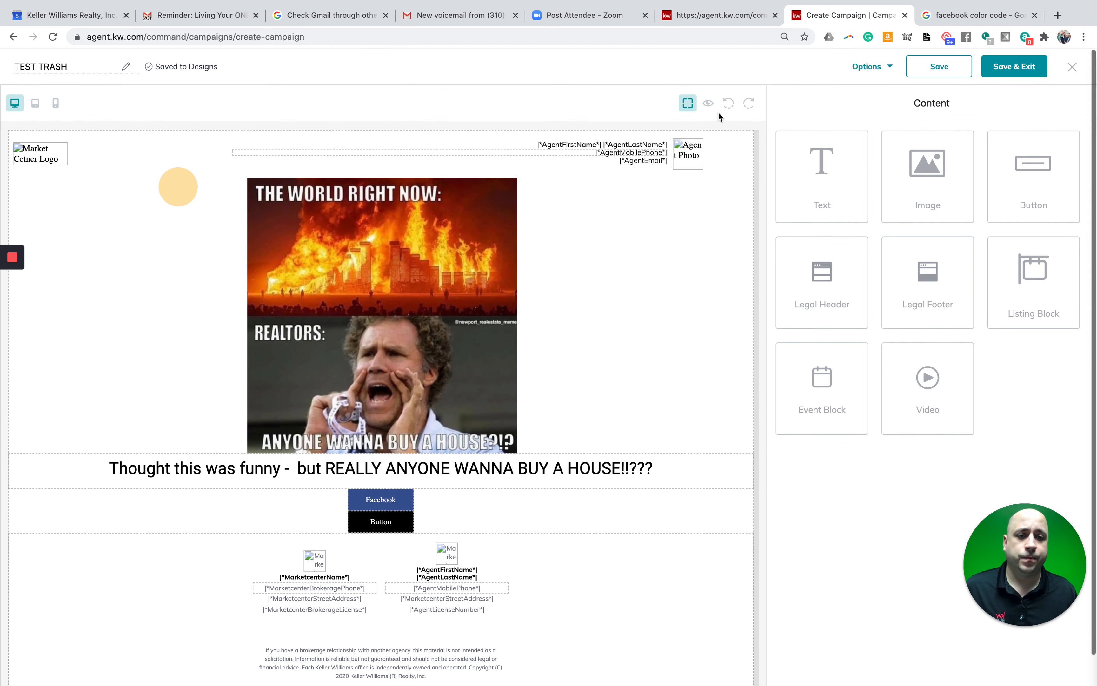
left_click(709, 105)
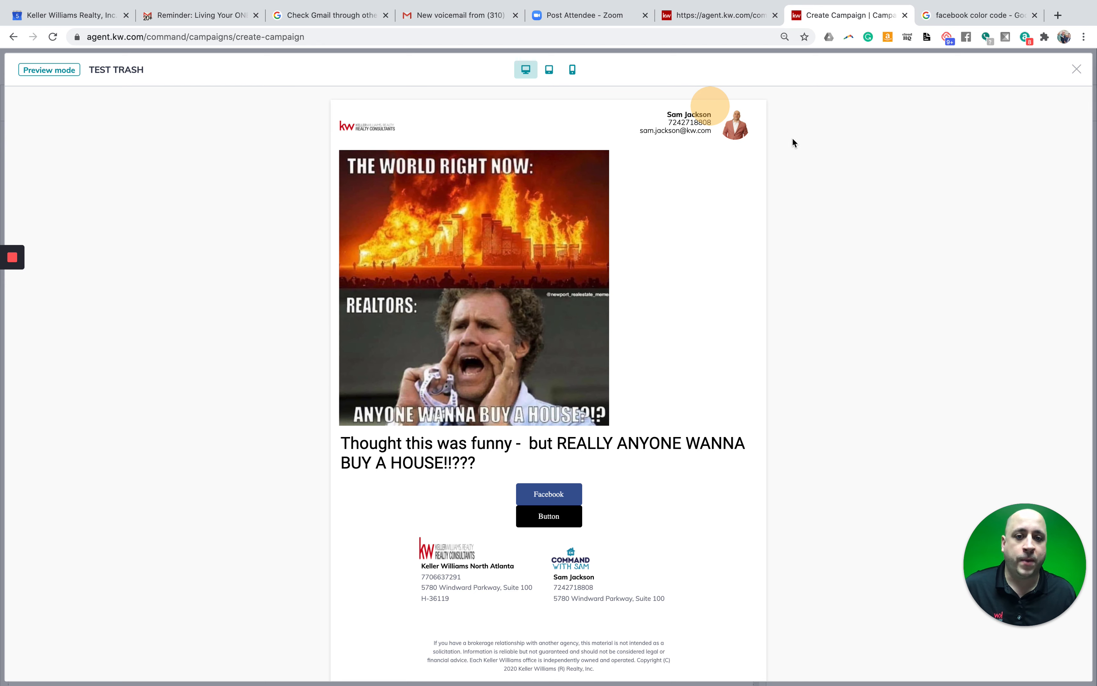
left_click(1074, 69)
left_click(1002, 70)
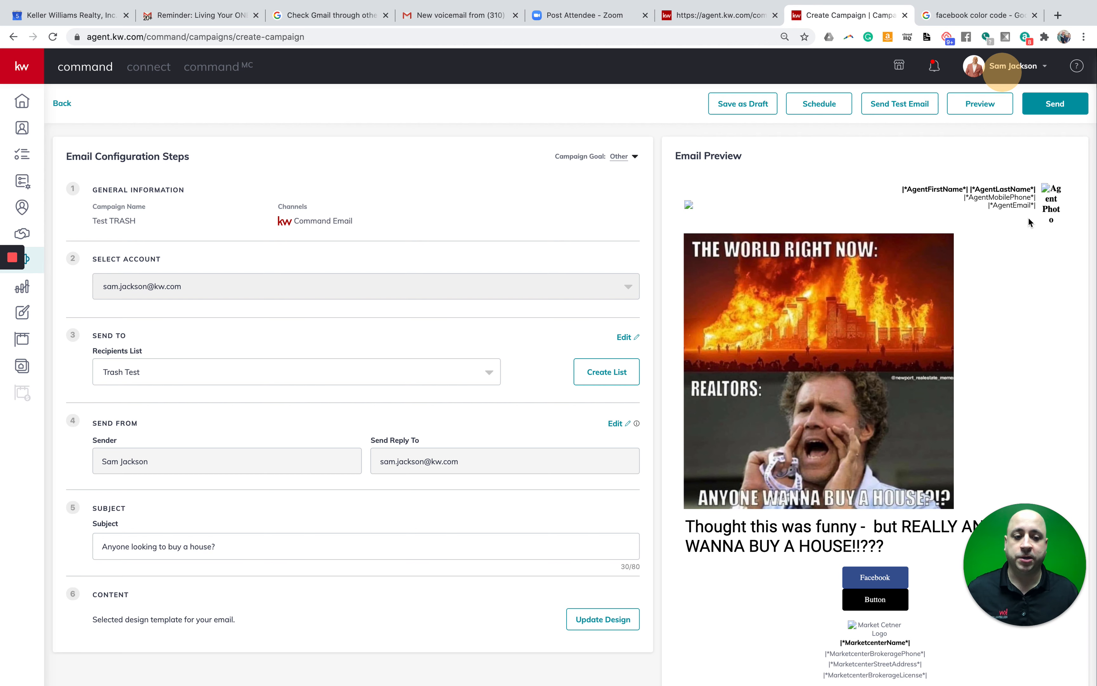
- Look over the Email Preview panel and bring up the Schedule Campaign dialog
scroll(811, 367, "down", 4)
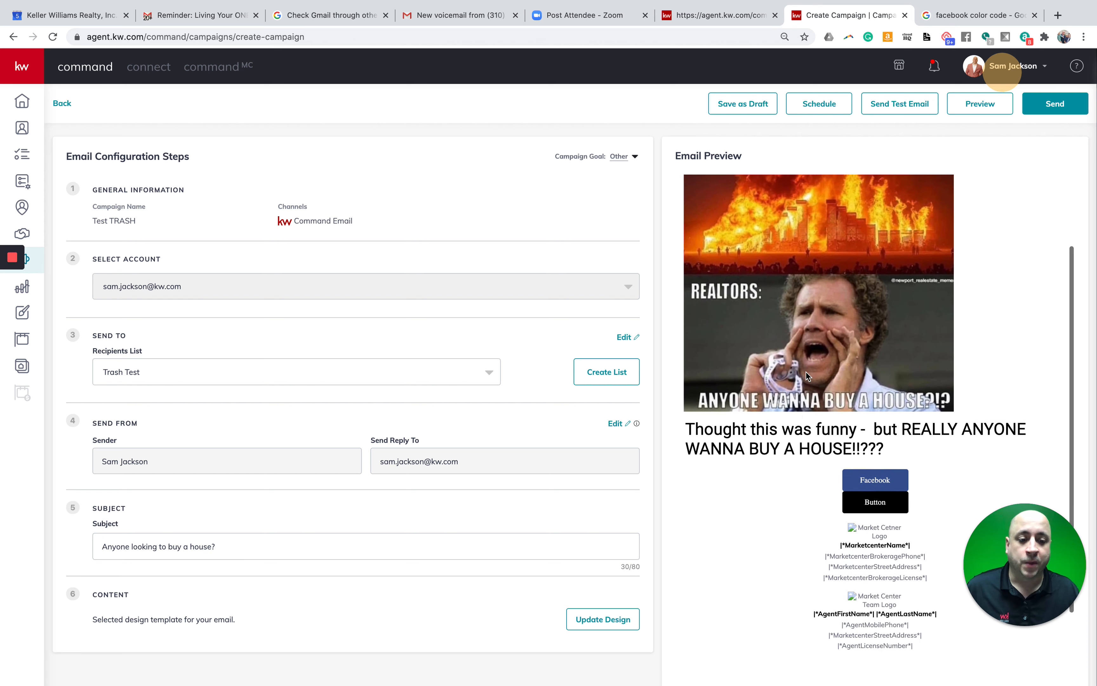
scroll(405, 456, "down", 1)
scroll(428, 480, "up", 1)
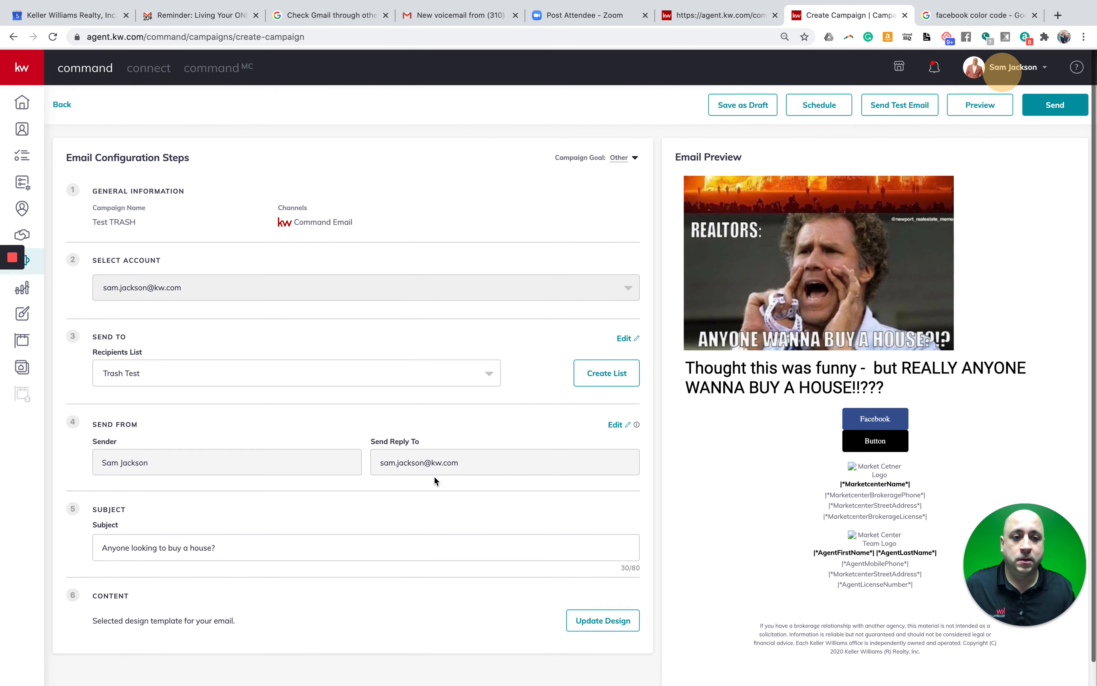
scroll(845, 317, "up", 4)
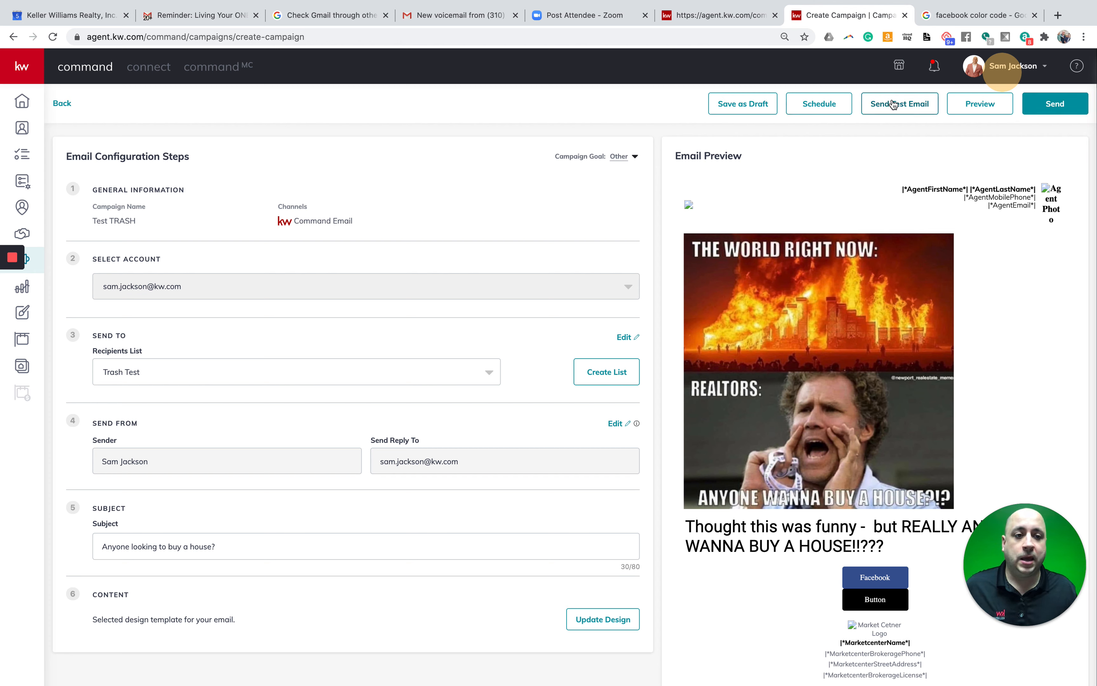
left_click(821, 109)
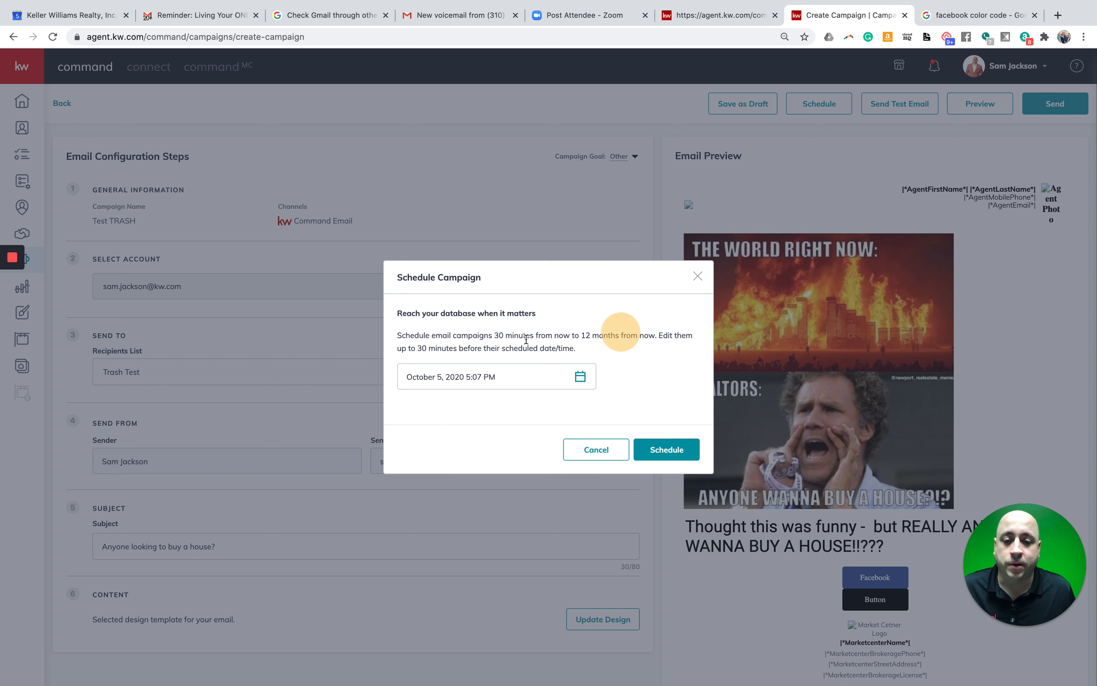
- Pick December 10, 2020 in the calendar and confirm scheduling the Test TRASH campaign
left_click(582, 378)
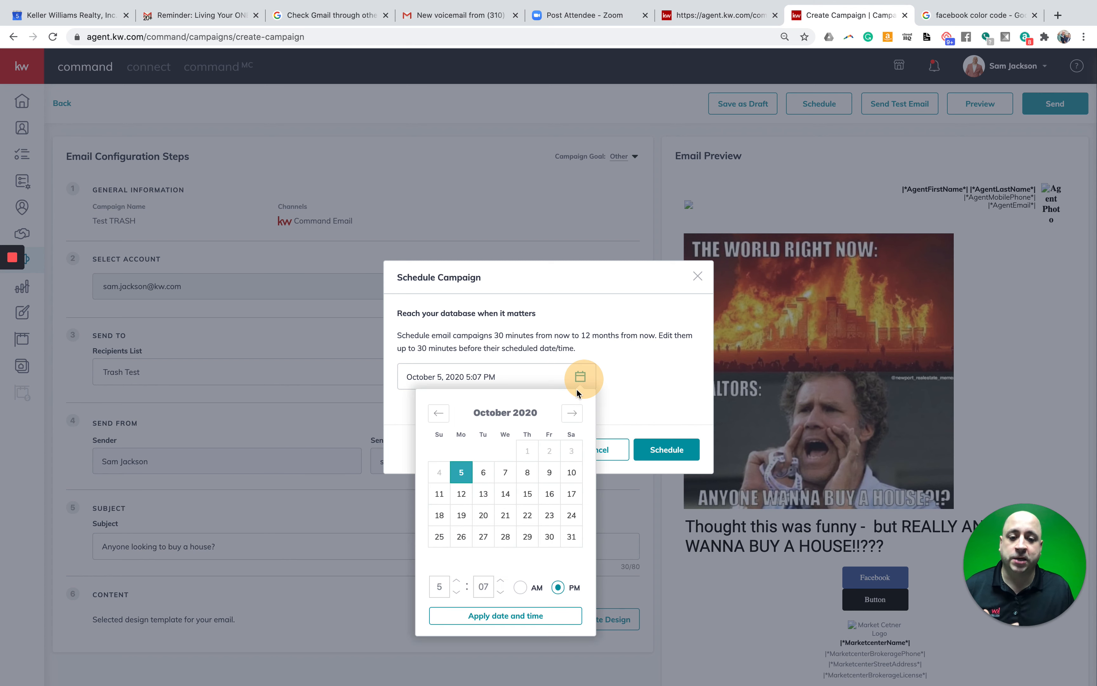
left_click(572, 415)
left_click(572, 414)
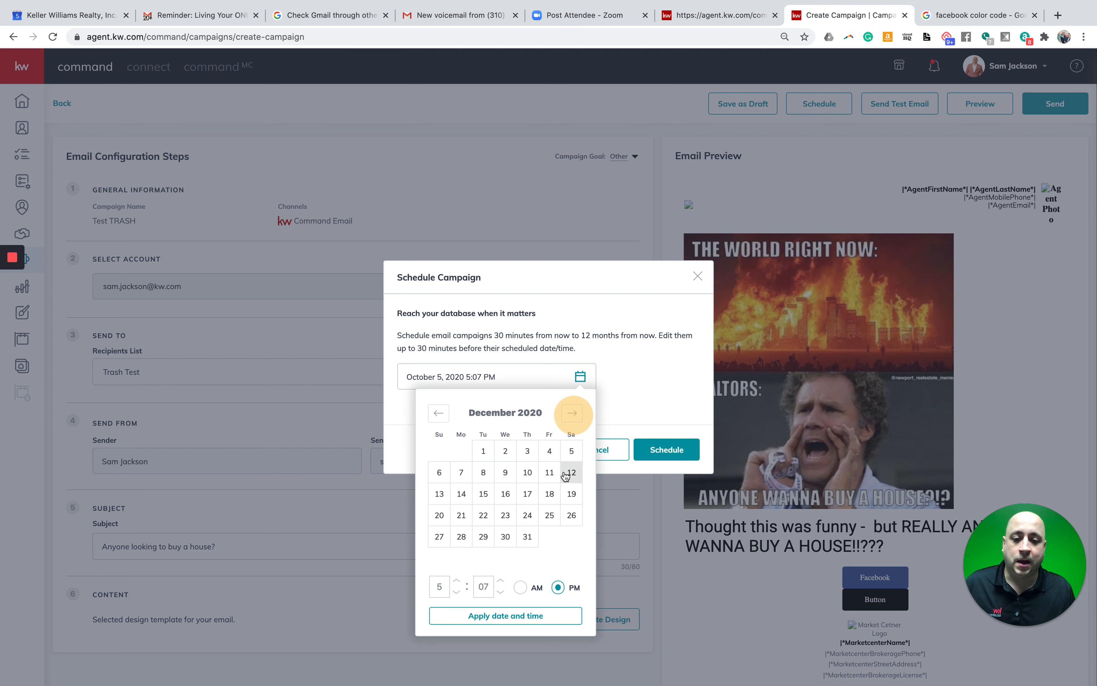
left_click(531, 478)
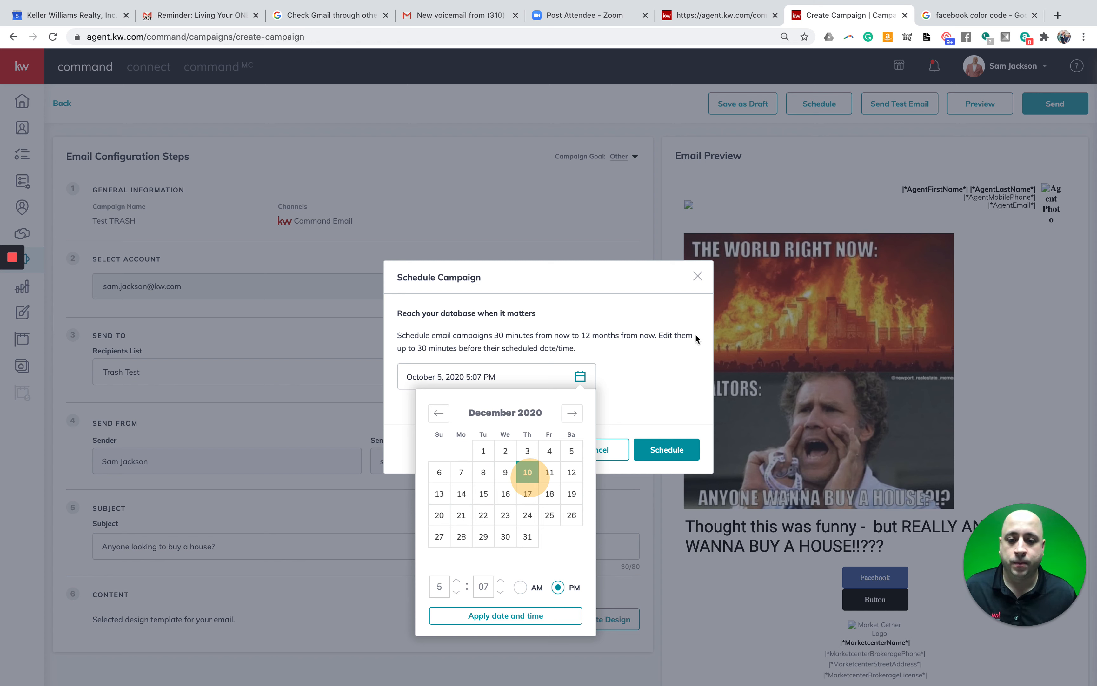
left_click(673, 363)
left_click(667, 450)
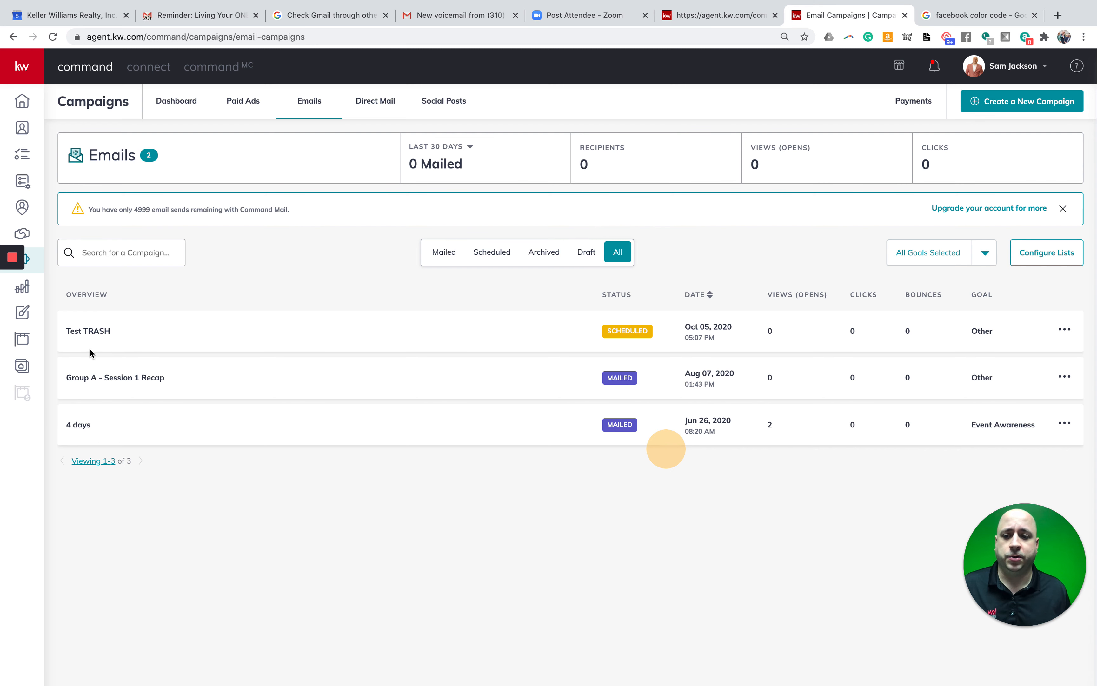
- Choose Cancel Campaign from the Test TRASH row's actions menu and confirm with Yes
left_click(1063, 329)
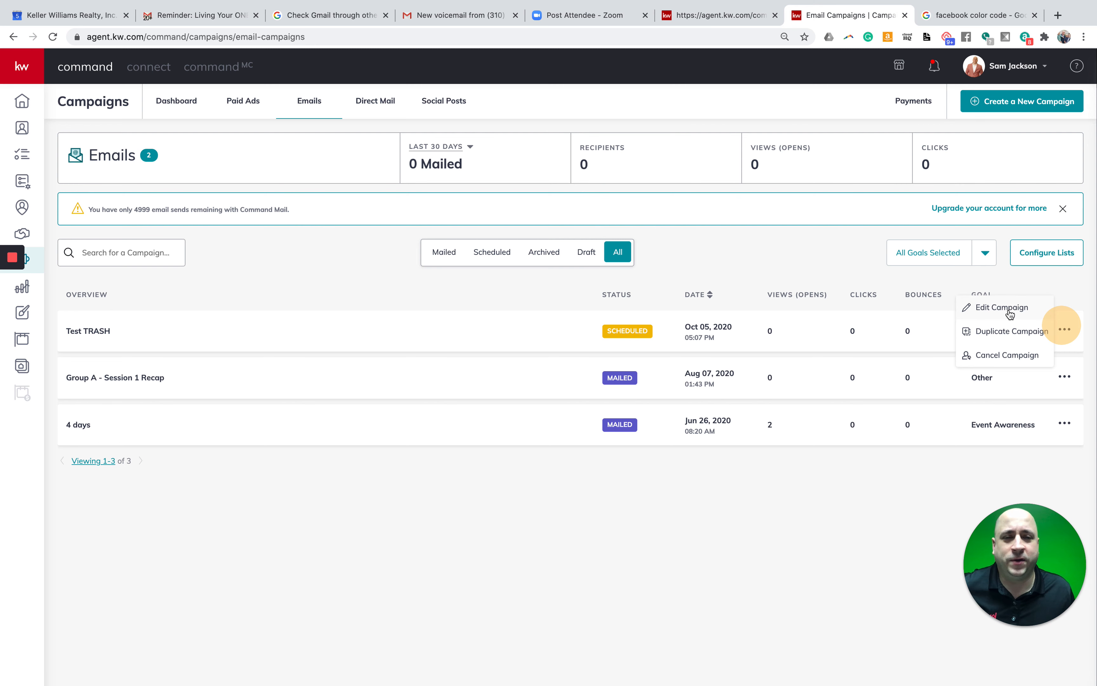
left_click(1000, 356)
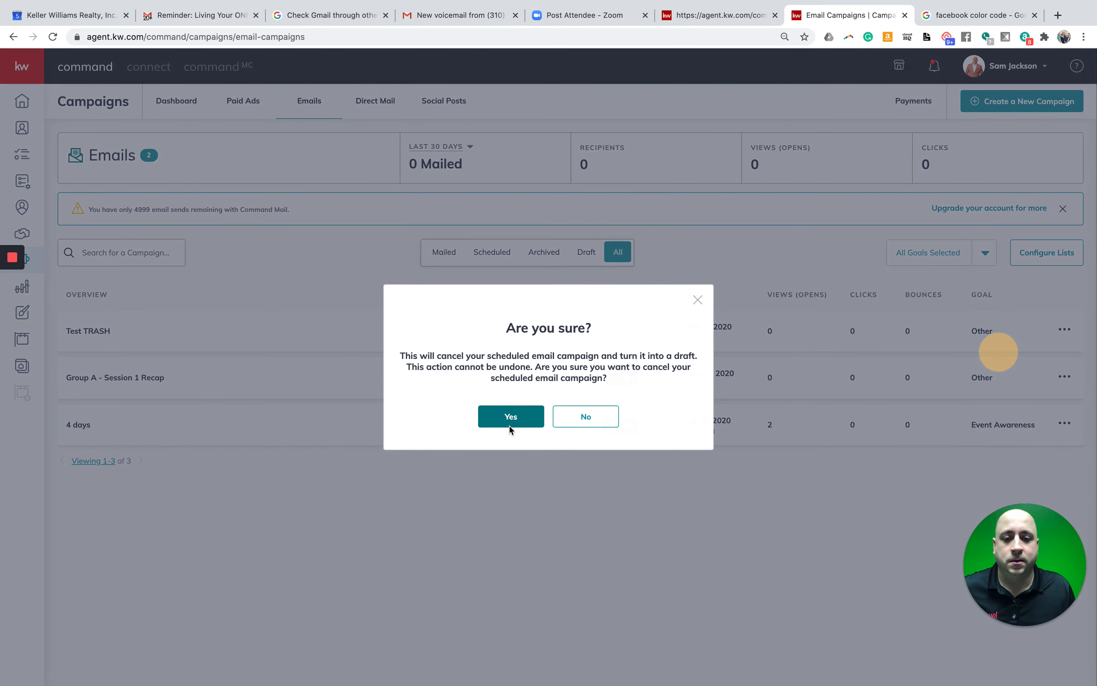
left_click(510, 422)
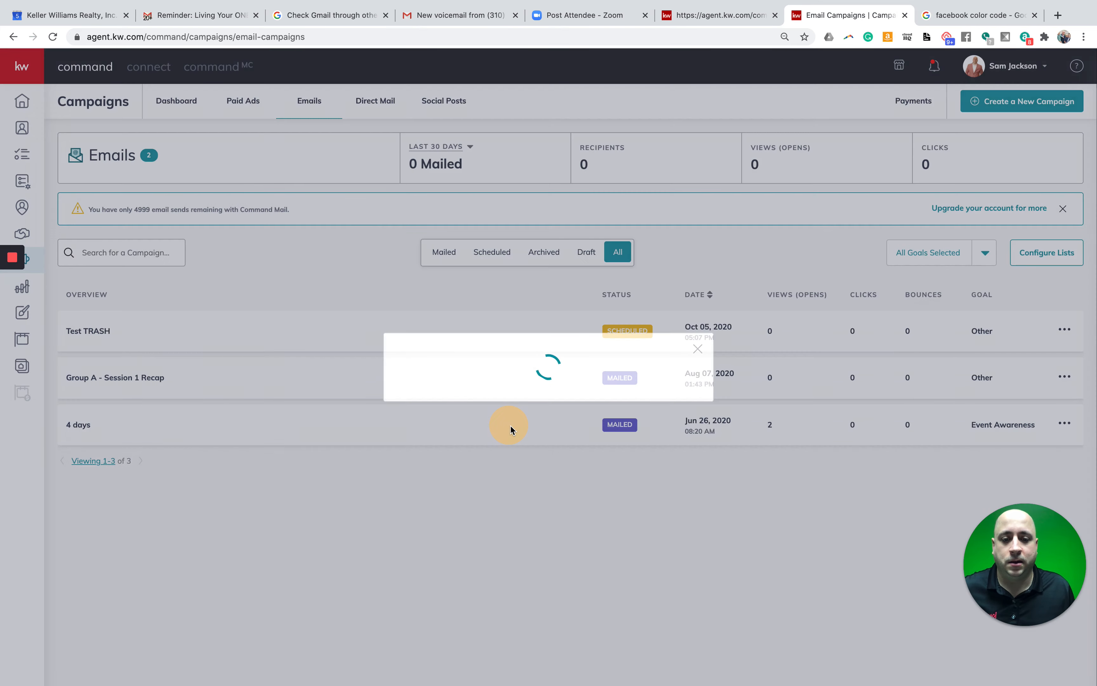